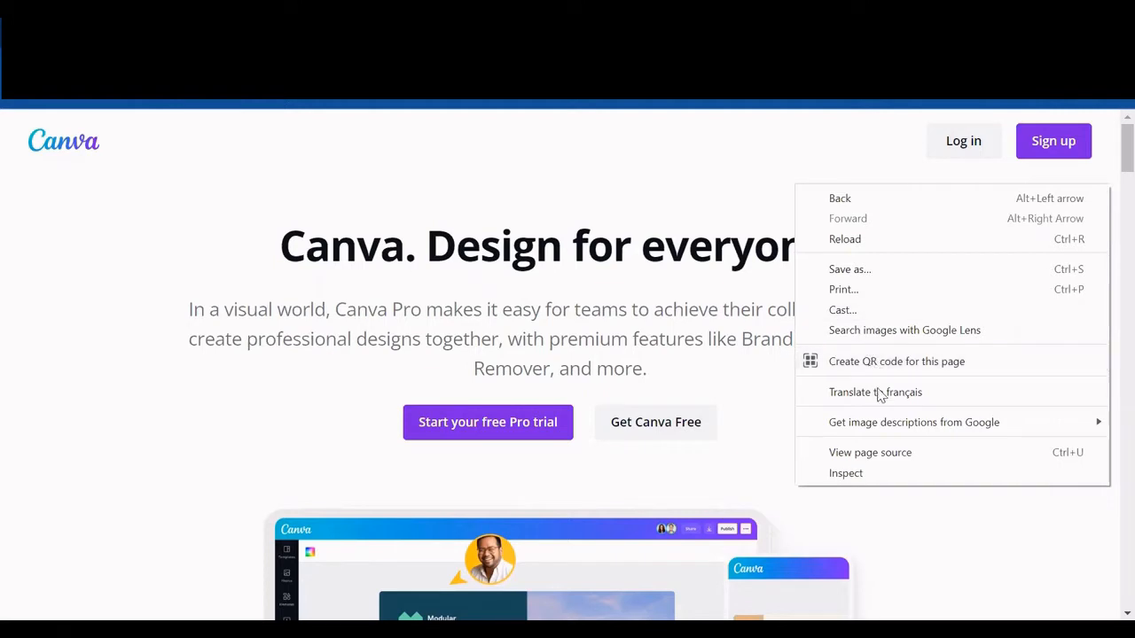
Translate the Canva landing page into French
click(884, 401)
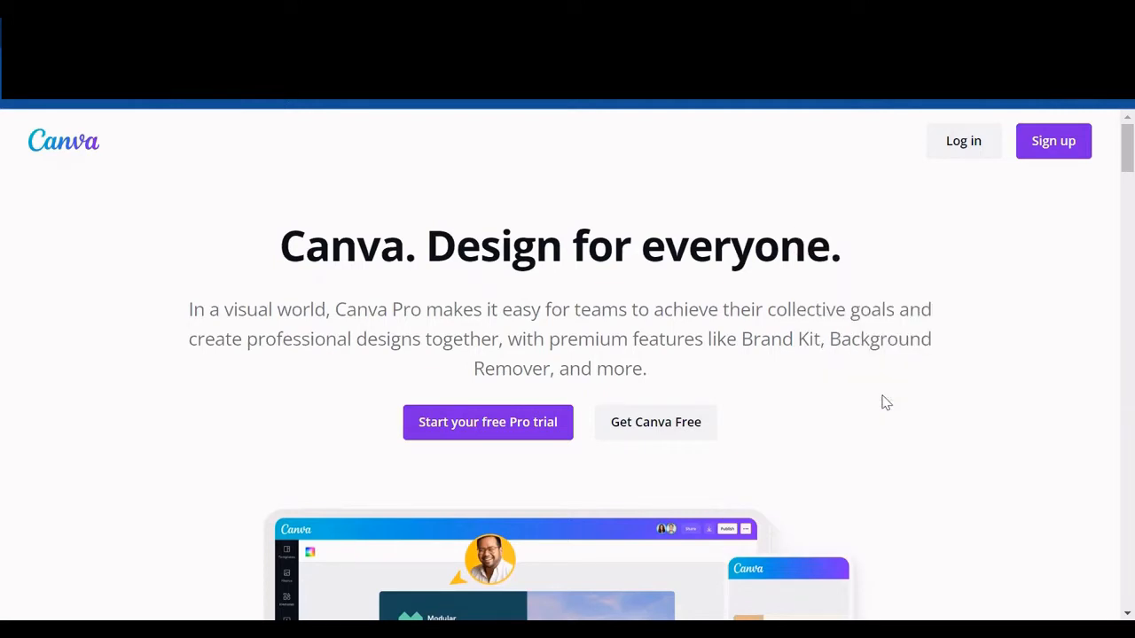
click(1045, 100)
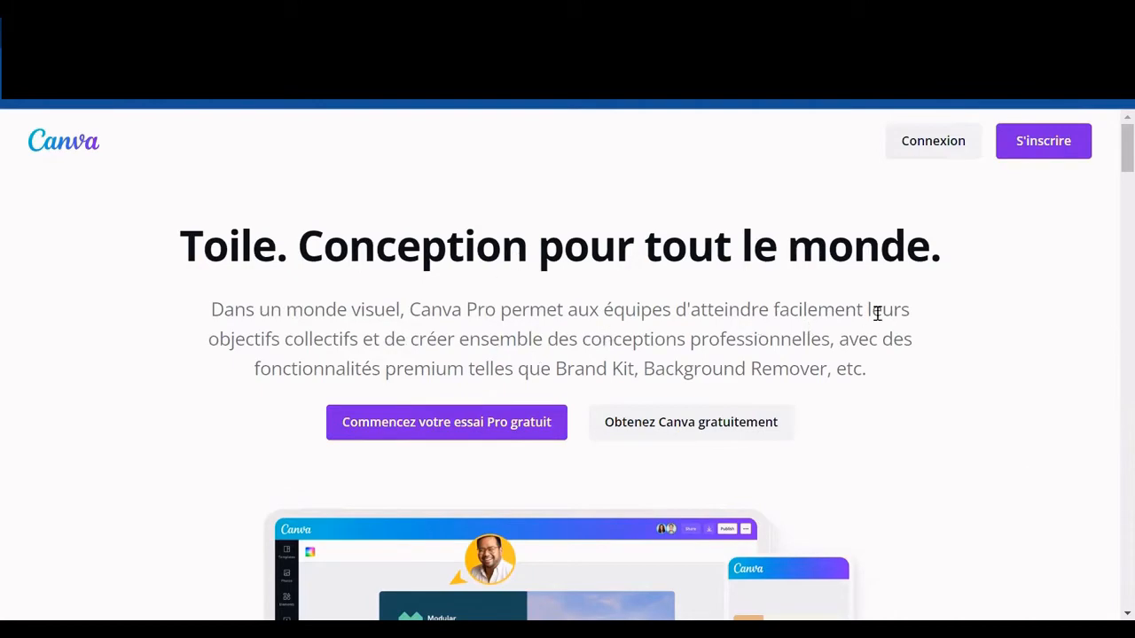
Examine the prices and included features of the Free and Pro plans on the landing page
scroll(935, 290, down, 1)
scroll(906, 323, down, 2)
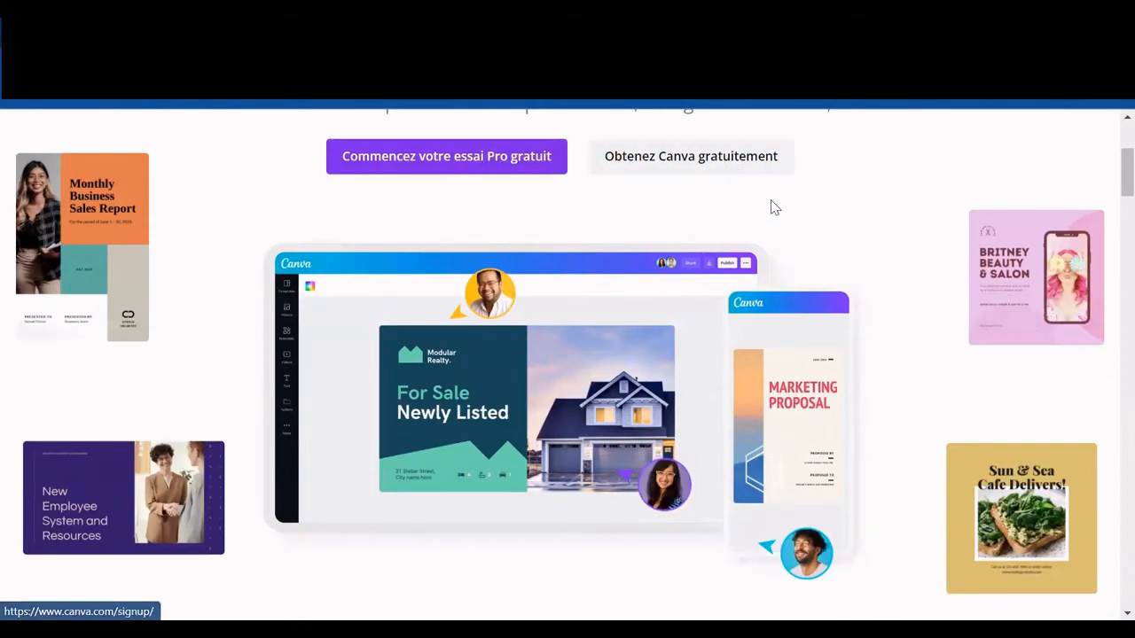
scroll(772, 204, down, 2)
scroll(772, 207, down, 5)
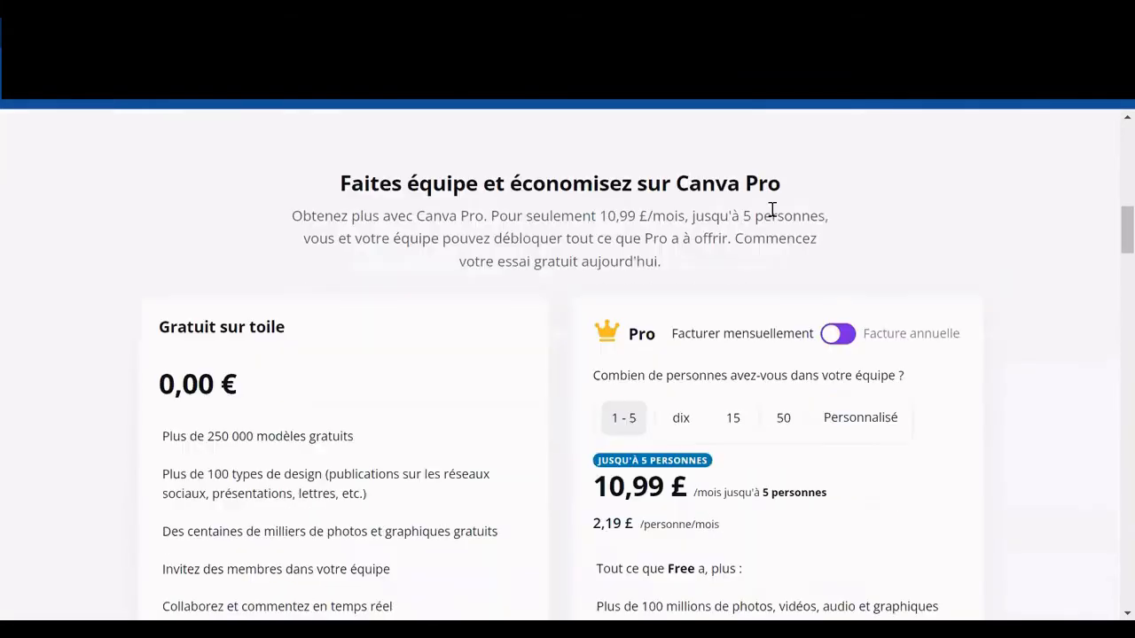
scroll(772, 209, down, 2)
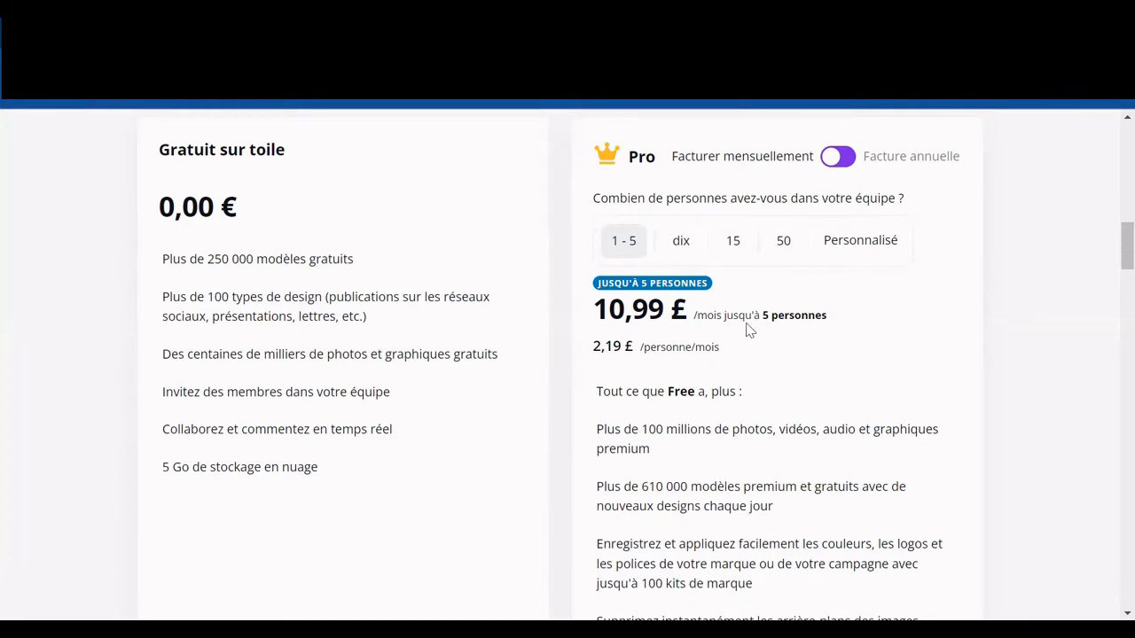
scroll(758, 331, down, 1)
scroll(758, 330, down, 1)
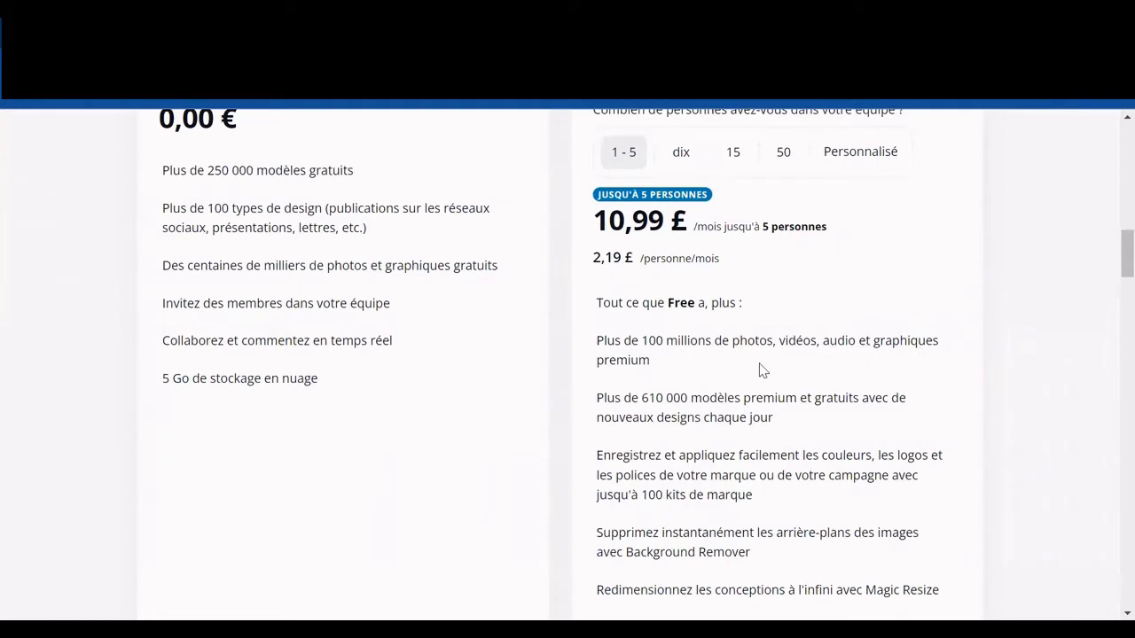
scroll(706, 360, down, 2)
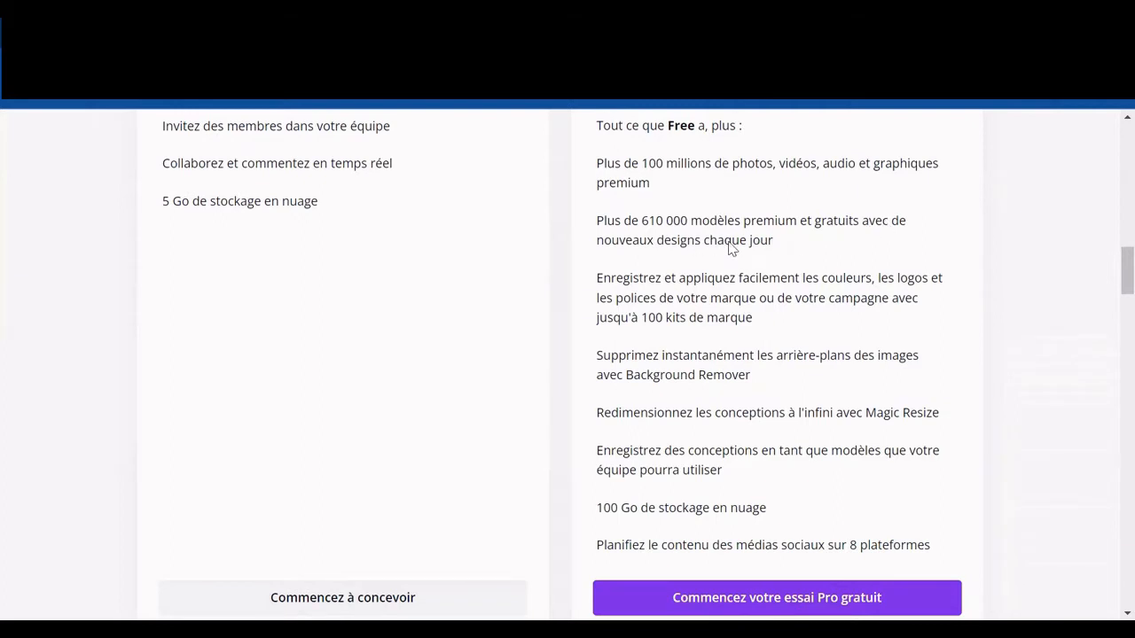
scroll(733, 252, down, 1)
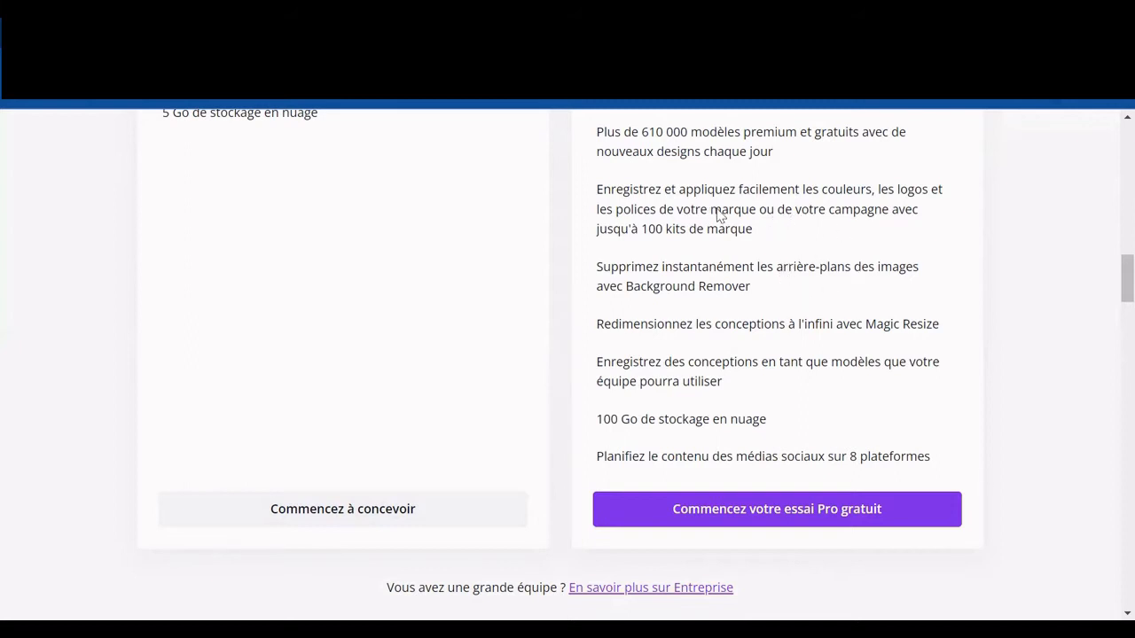
scroll(732, 227, down, 1)
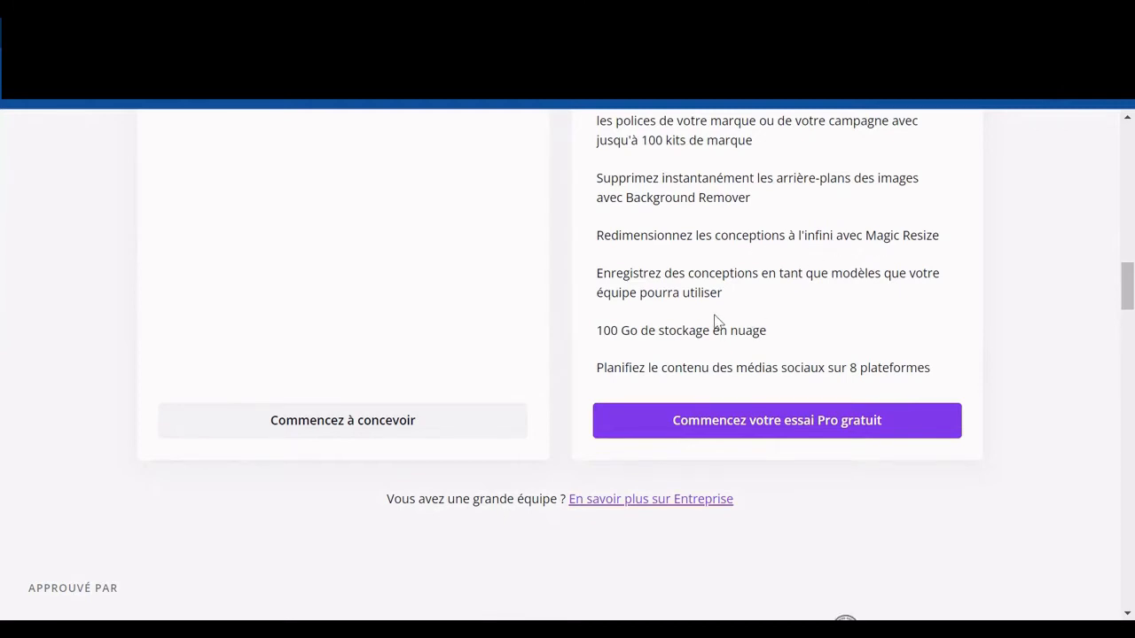
scroll(425, 287, up, 2)
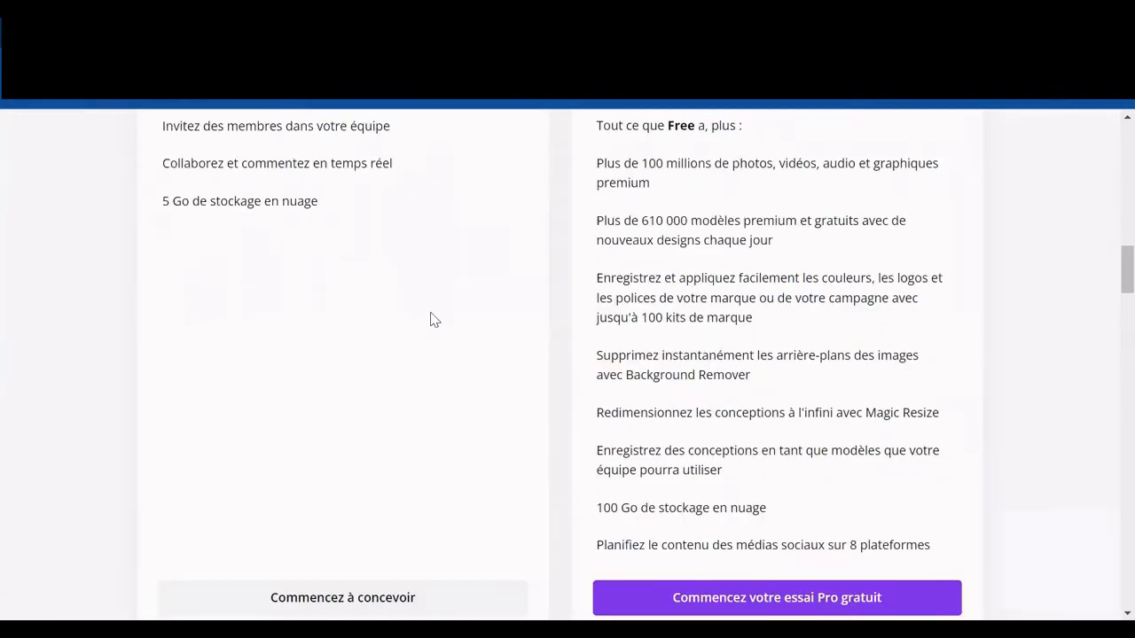
scroll(750, 405, down, 1)
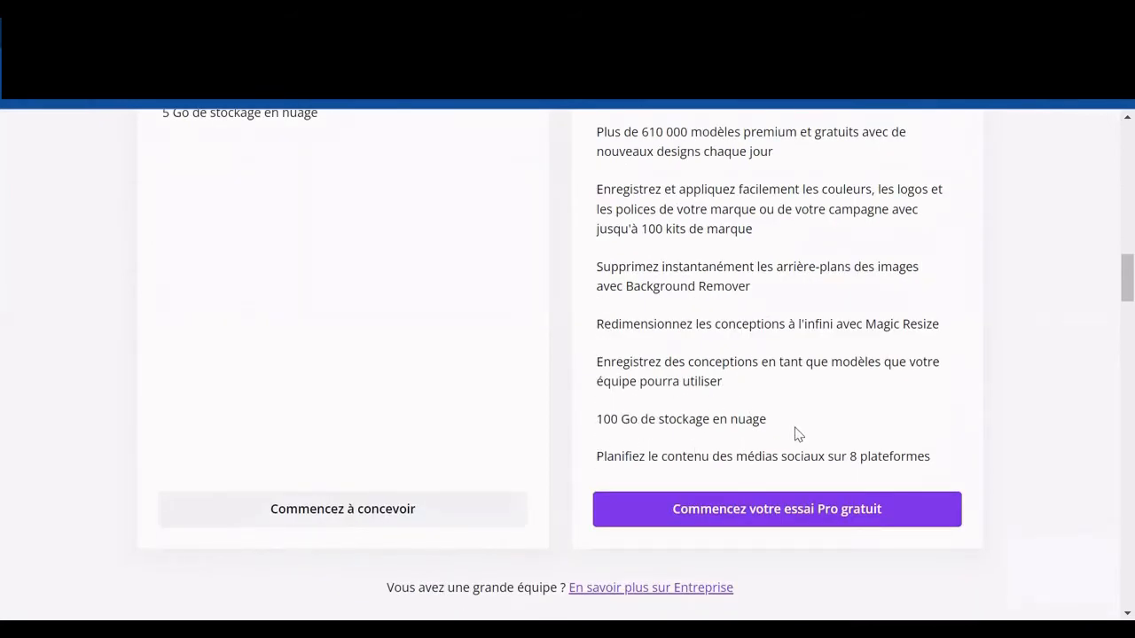
scroll(802, 386, down, 1)
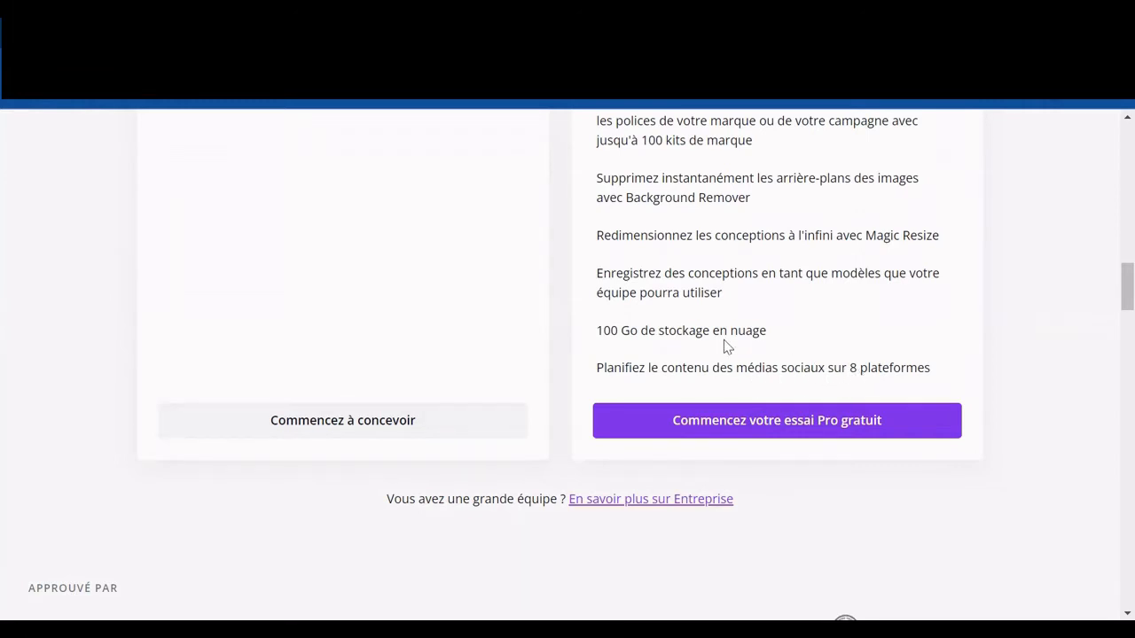
scroll(651, 235, up, 1)
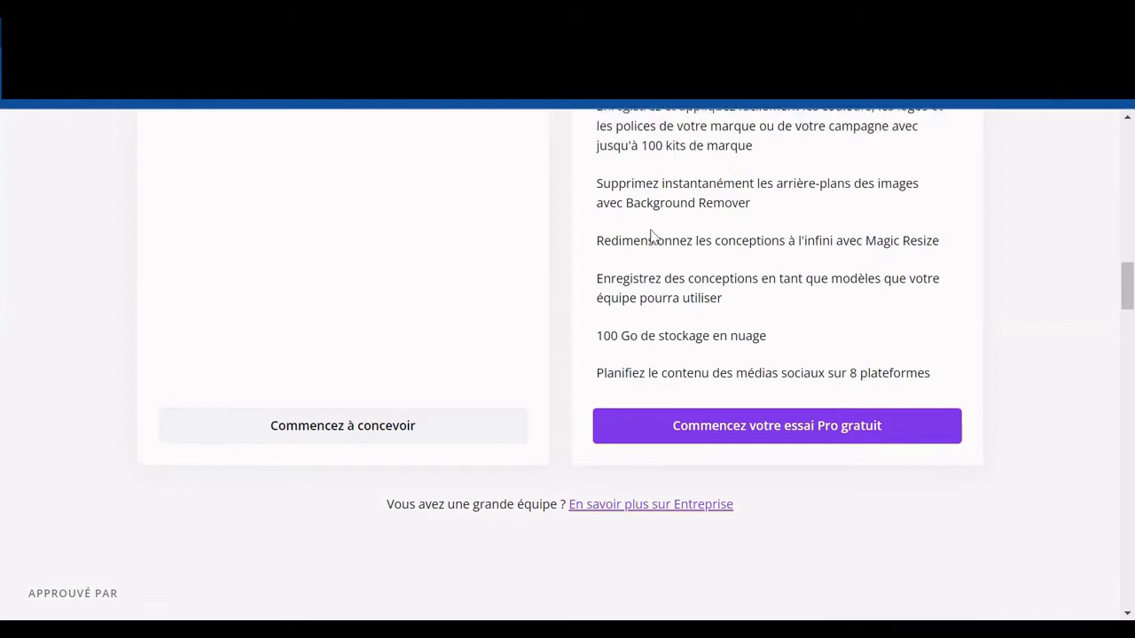
scroll(650, 235, up, 15)
scroll(598, 332, up, 4)
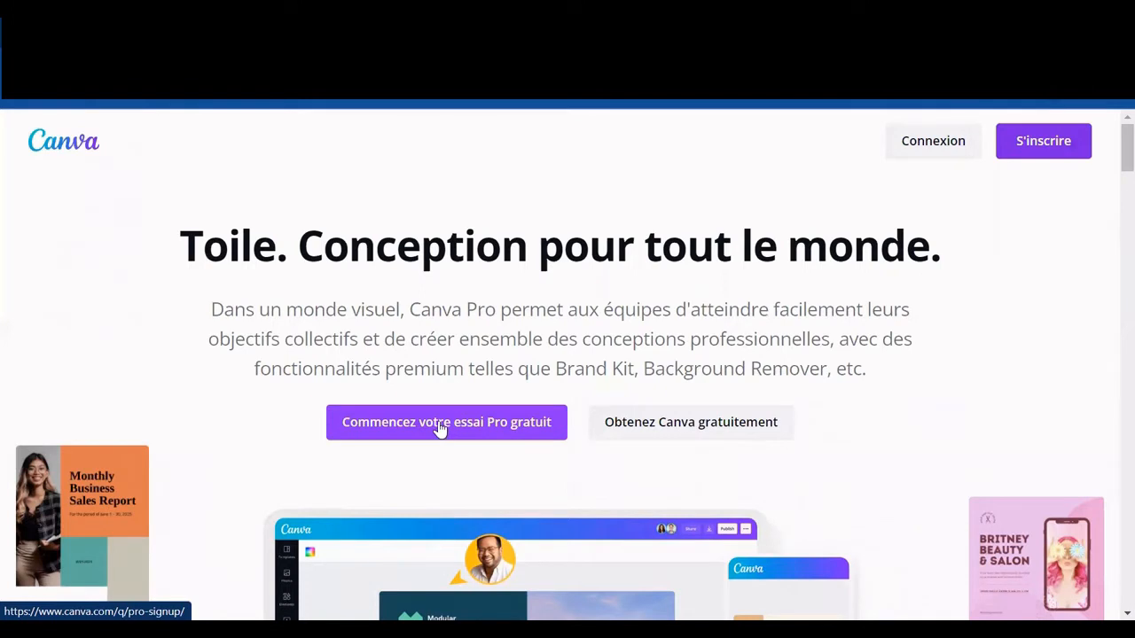
Start the free Pro trial and choose to register with an e-mail address
click(439, 428)
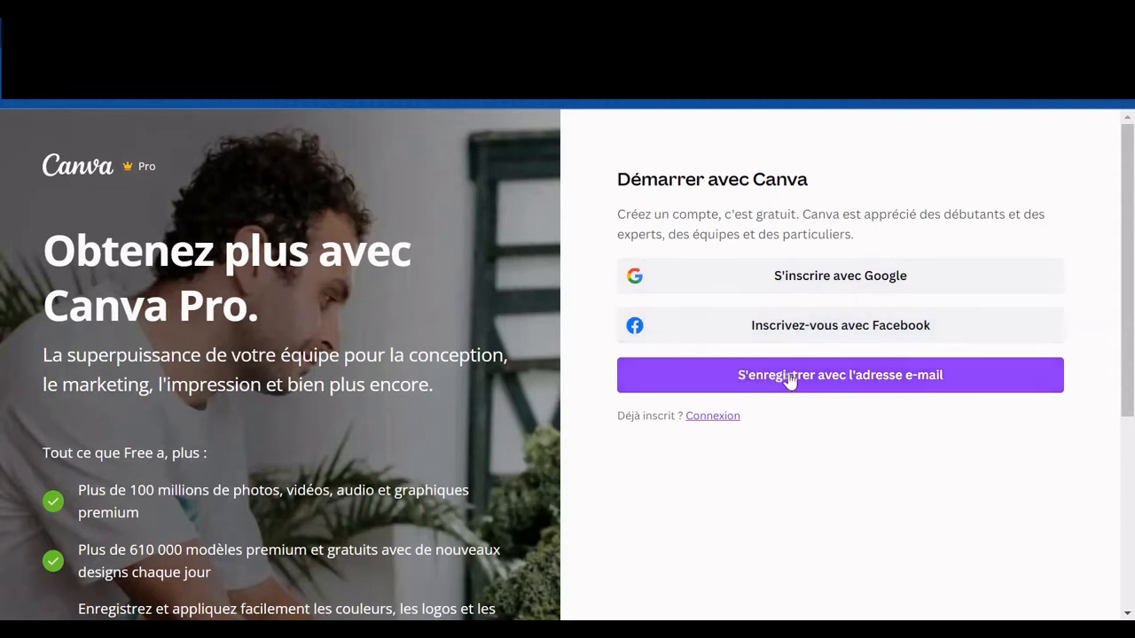
click(889, 378)
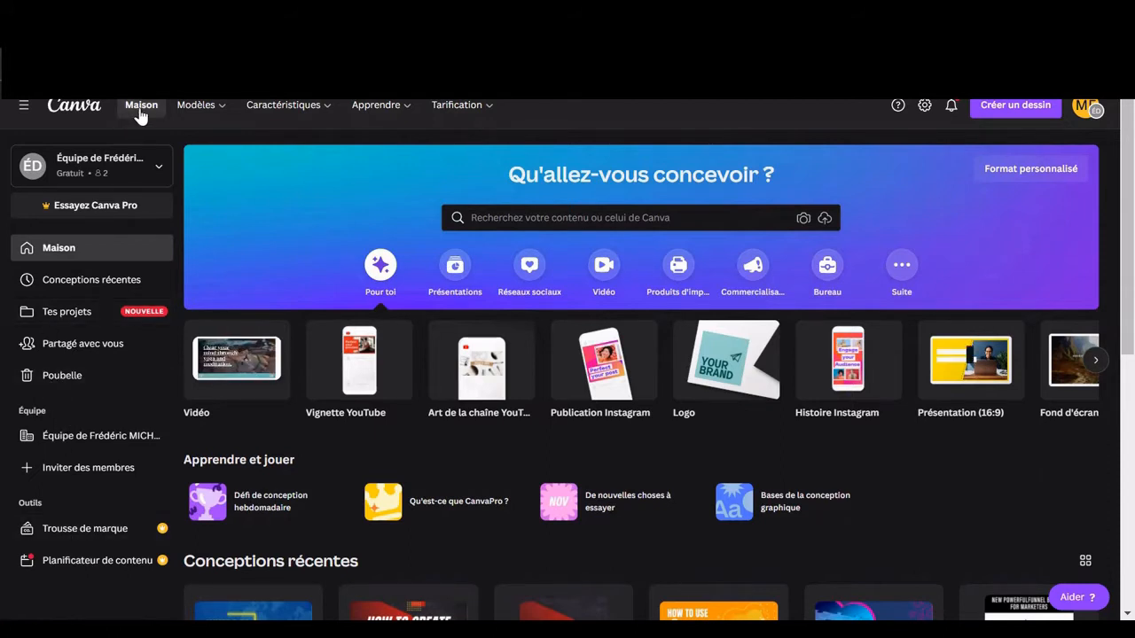
Examine the template and feature overviews and the design formats offered for video and print products
mouse_move(213, 111)
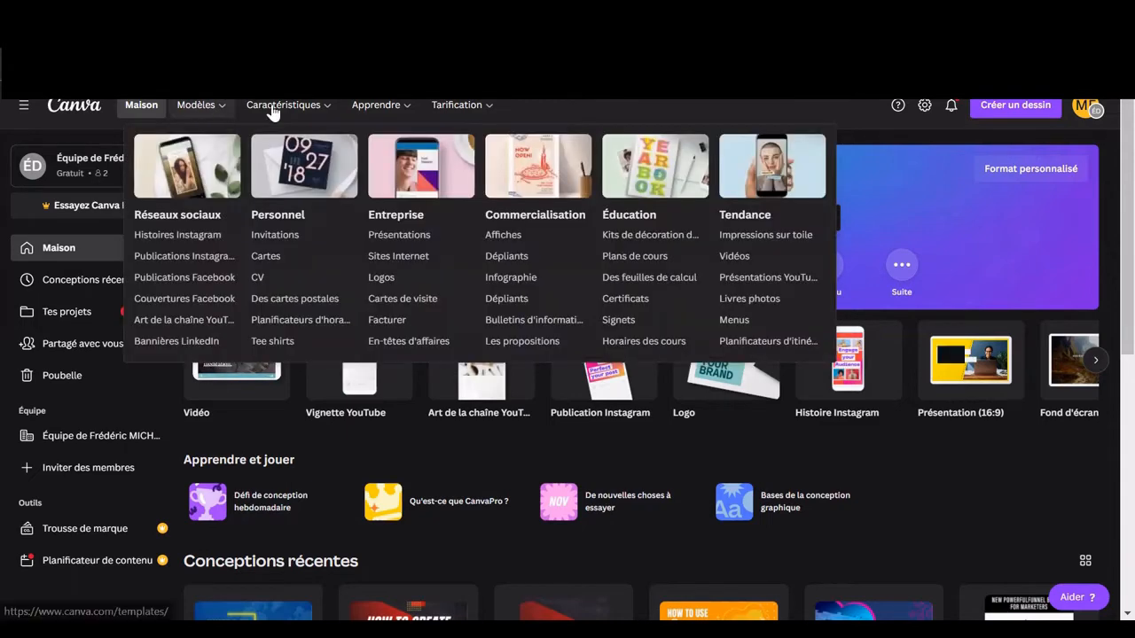
mouse_move(292, 111)
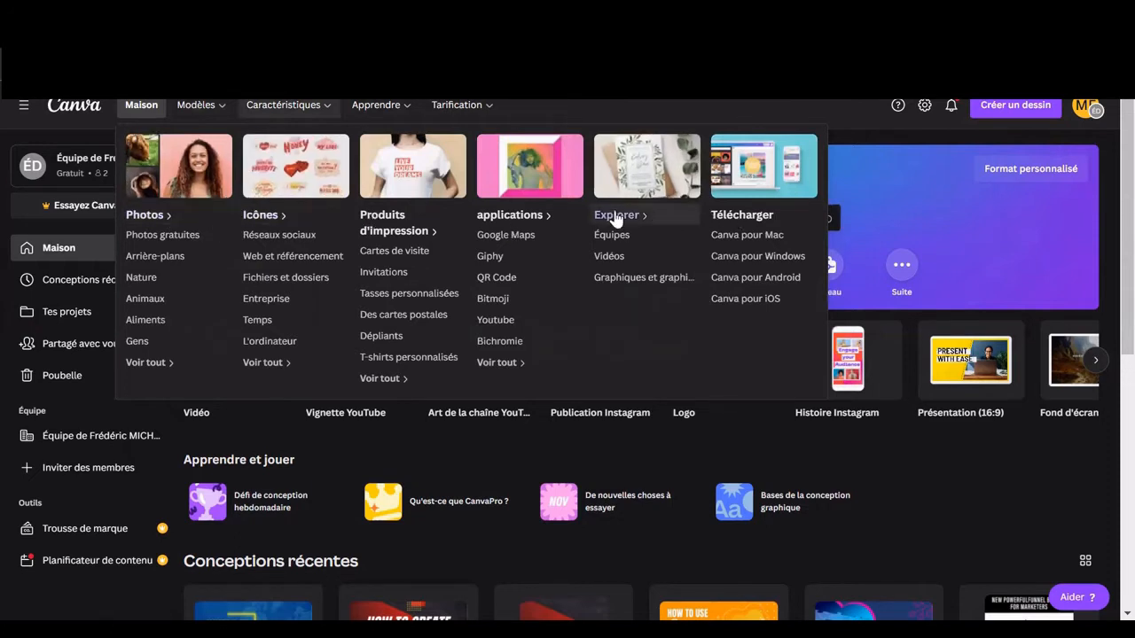
mouse_move(376, 108)
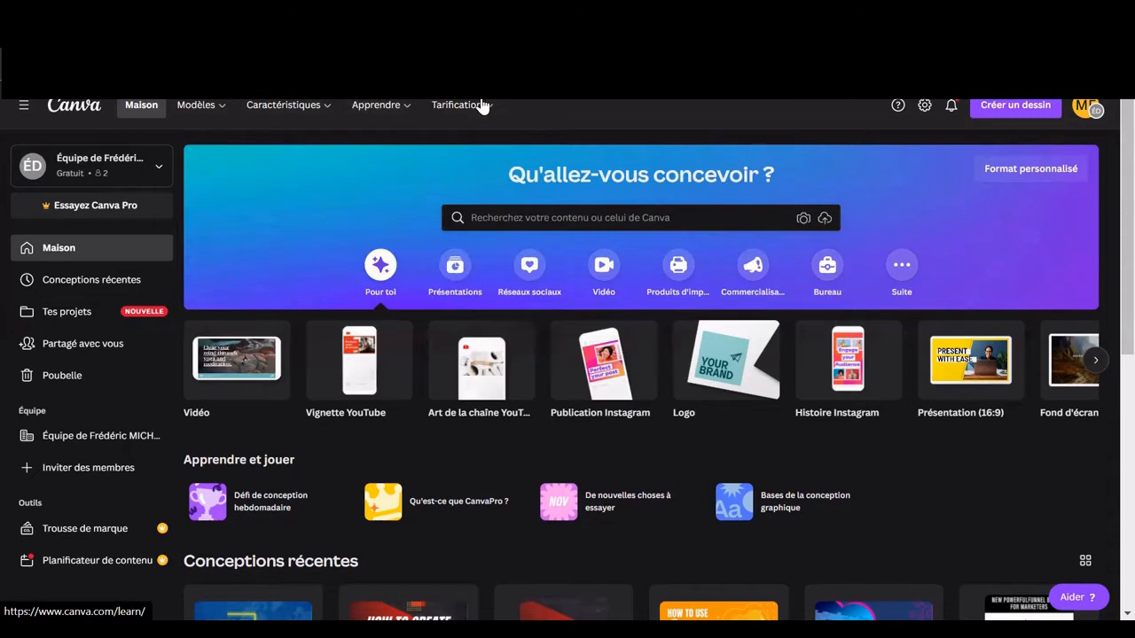
mouse_move(481, 105)
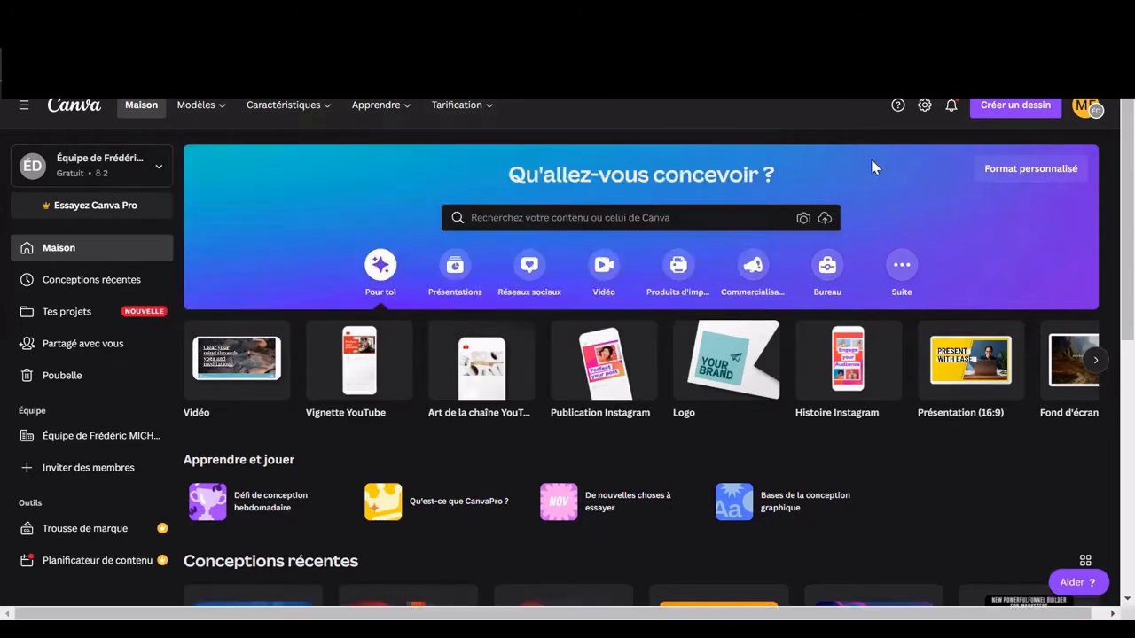
mouse_move(199, 109)
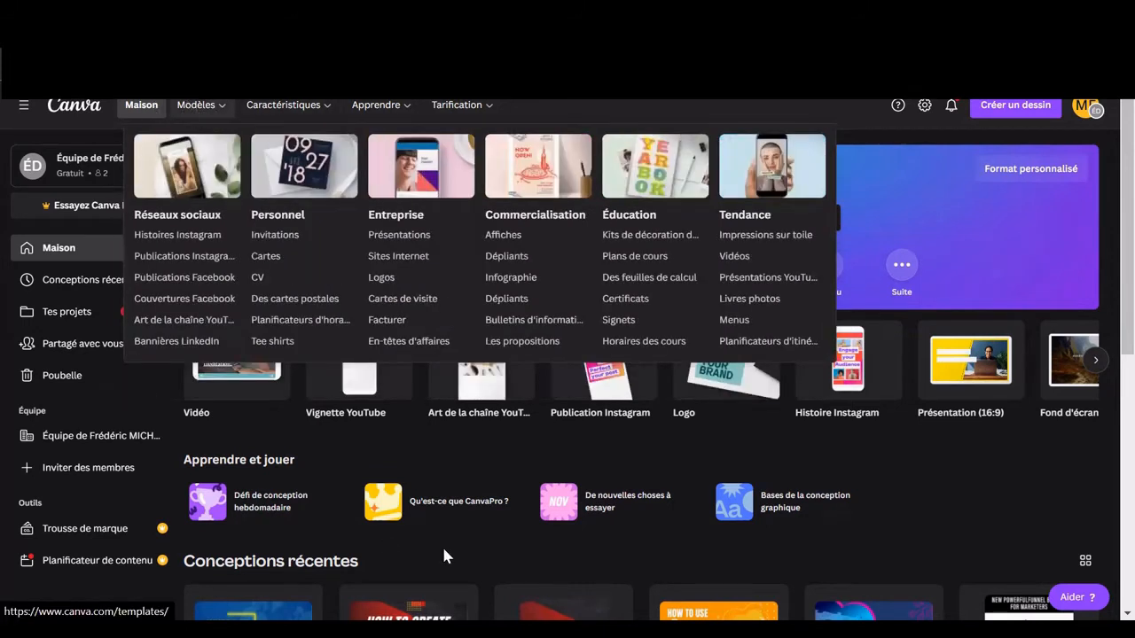
mouse_move(232, 359)
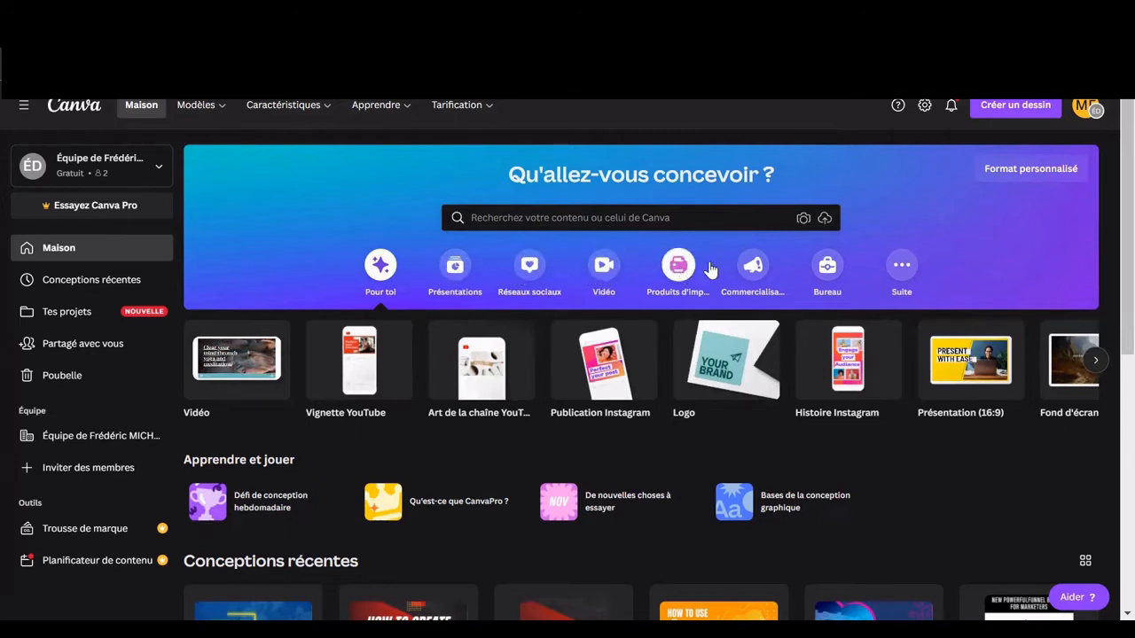
click(604, 266)
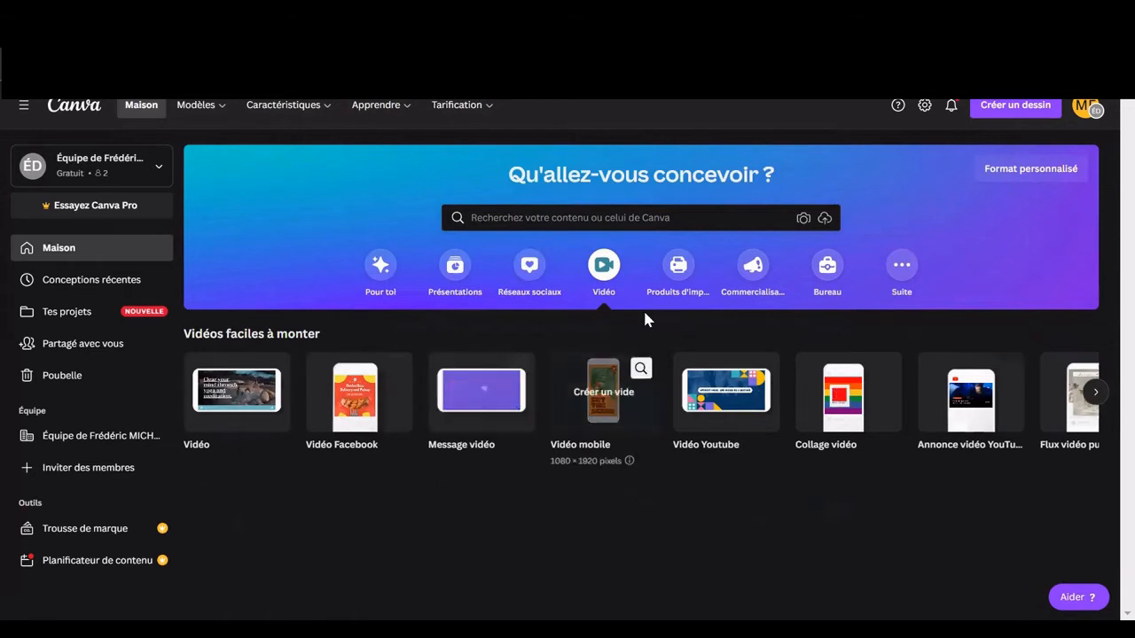
click(678, 266)
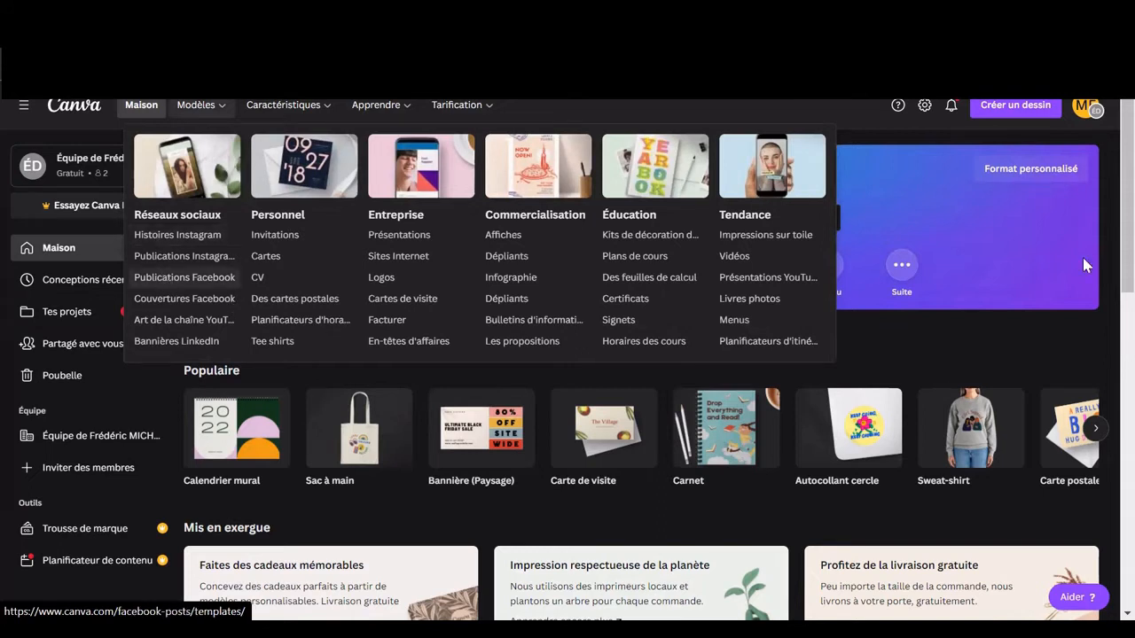
Search for "story facebook" and open the suggested 1080 × 1920 pixel Facebook Story format
click(487, 219)
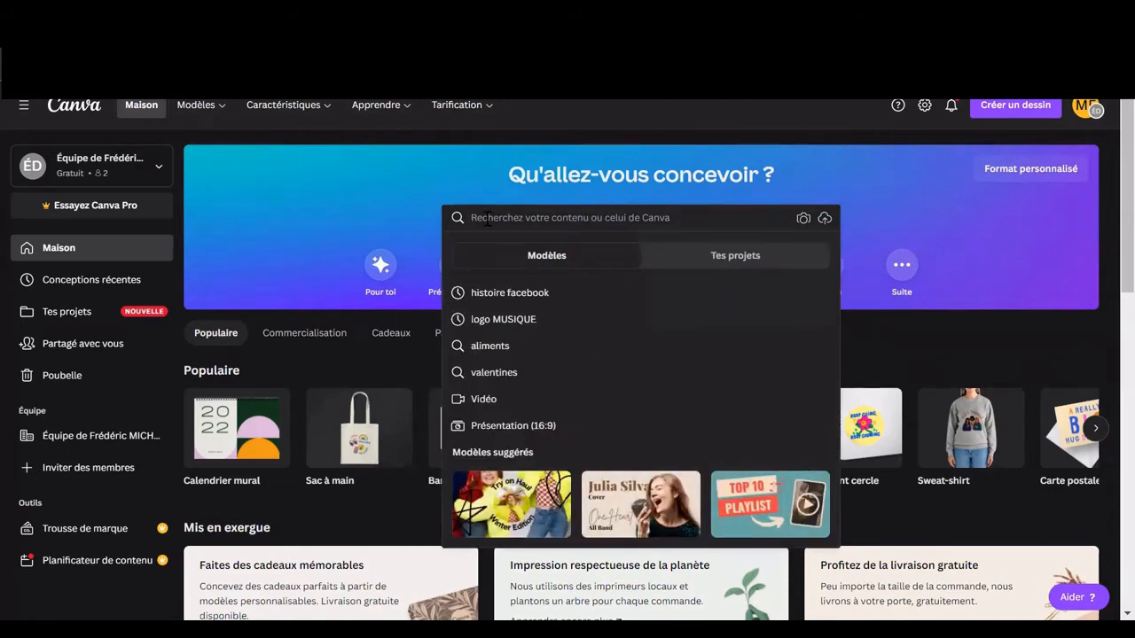
text(stor)
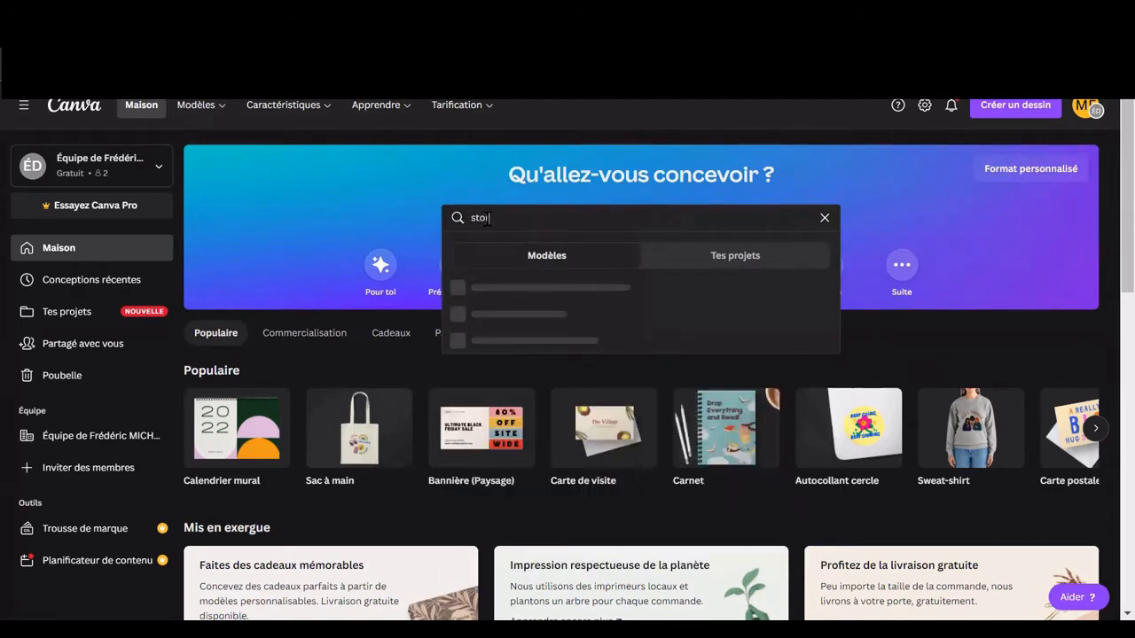
text(y facebook)
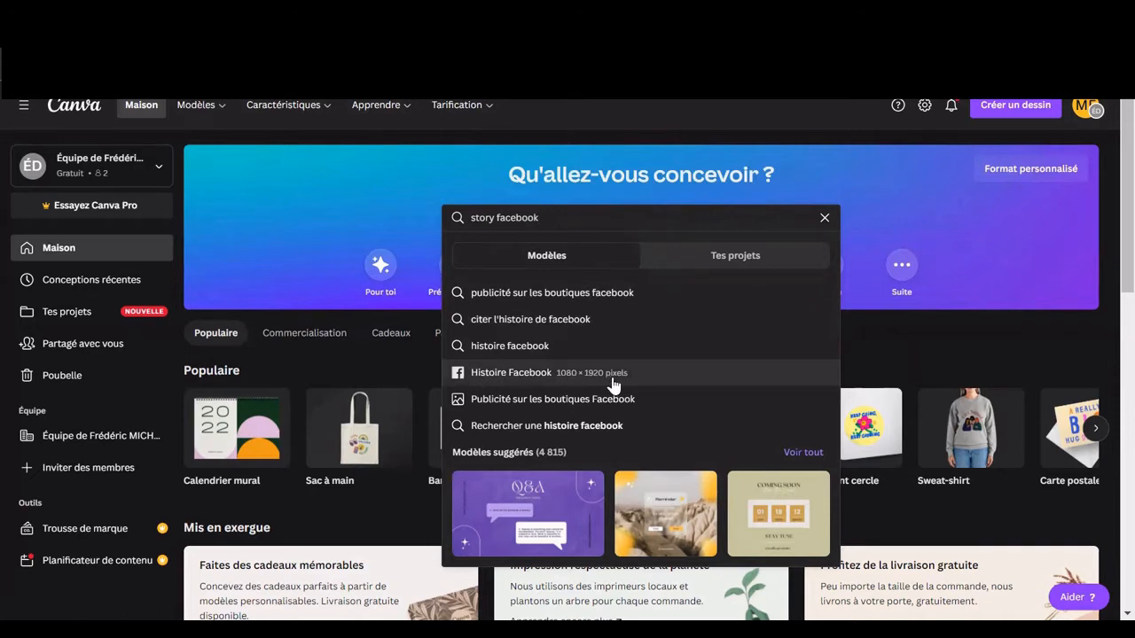
click(496, 375)
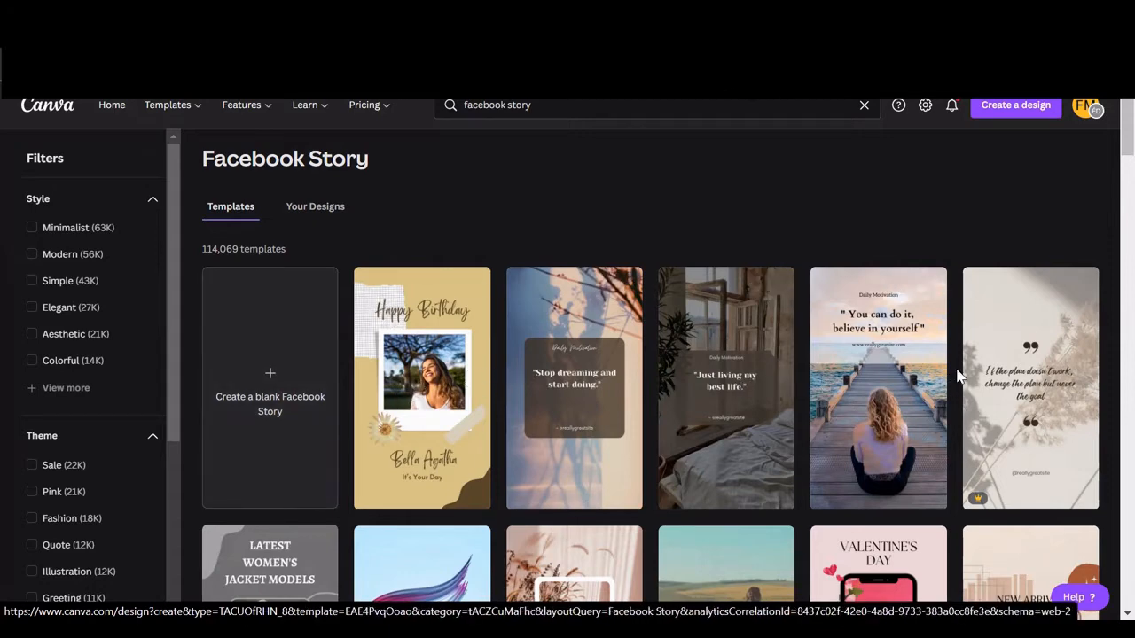
Browse the Facebook Story templates and examine the available designs, including which are free, paid or Pro
scroll(938, 379, down, 1)
scroll(956, 376, down, 1)
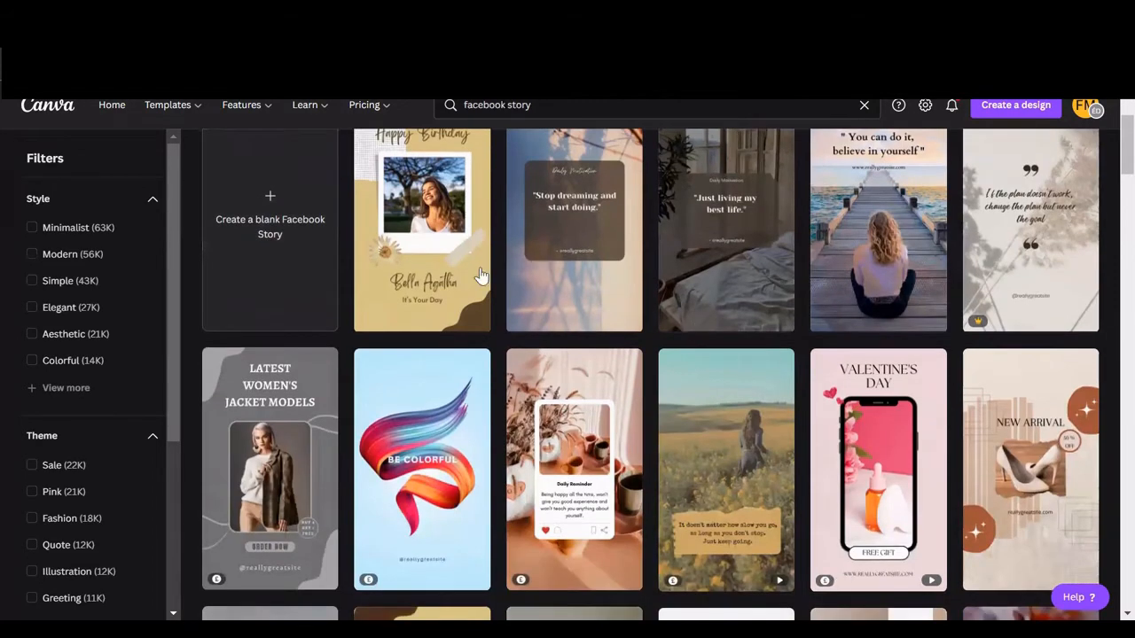
scroll(795, 357, down, 2)
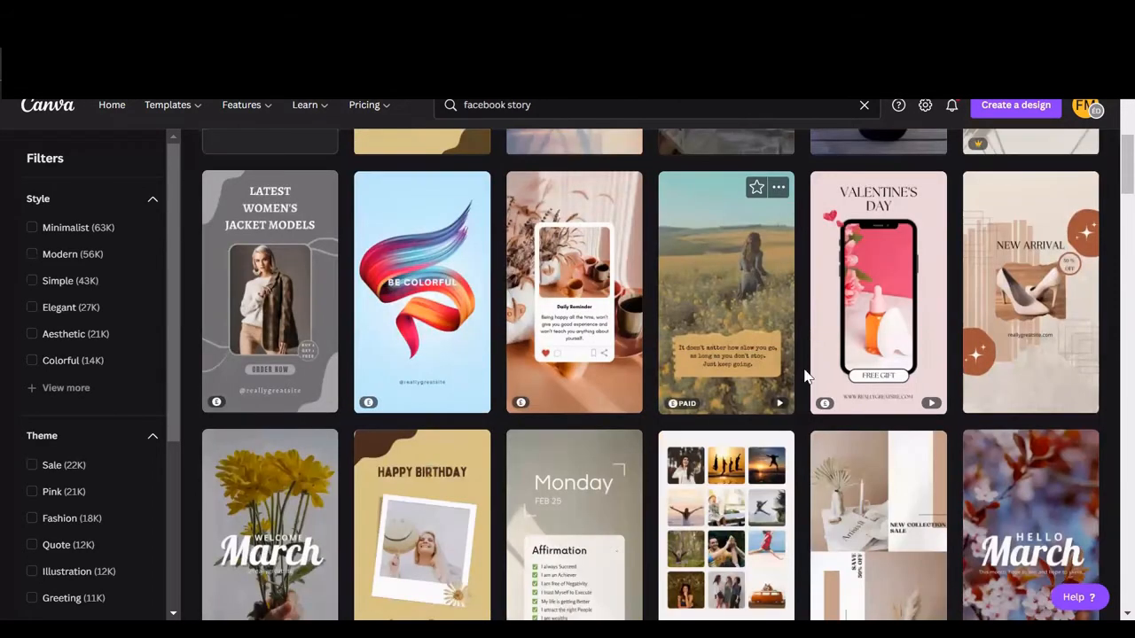
scroll(804, 377, down, 2)
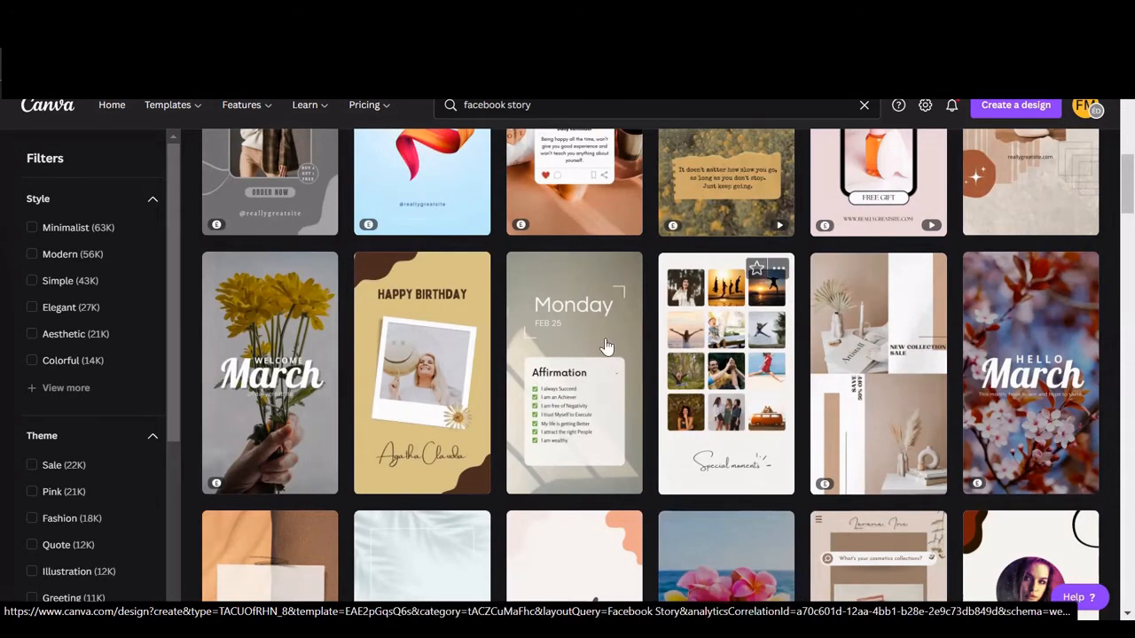
scroll(575, 352, down, 2)
scroll(577, 351, down, 1)
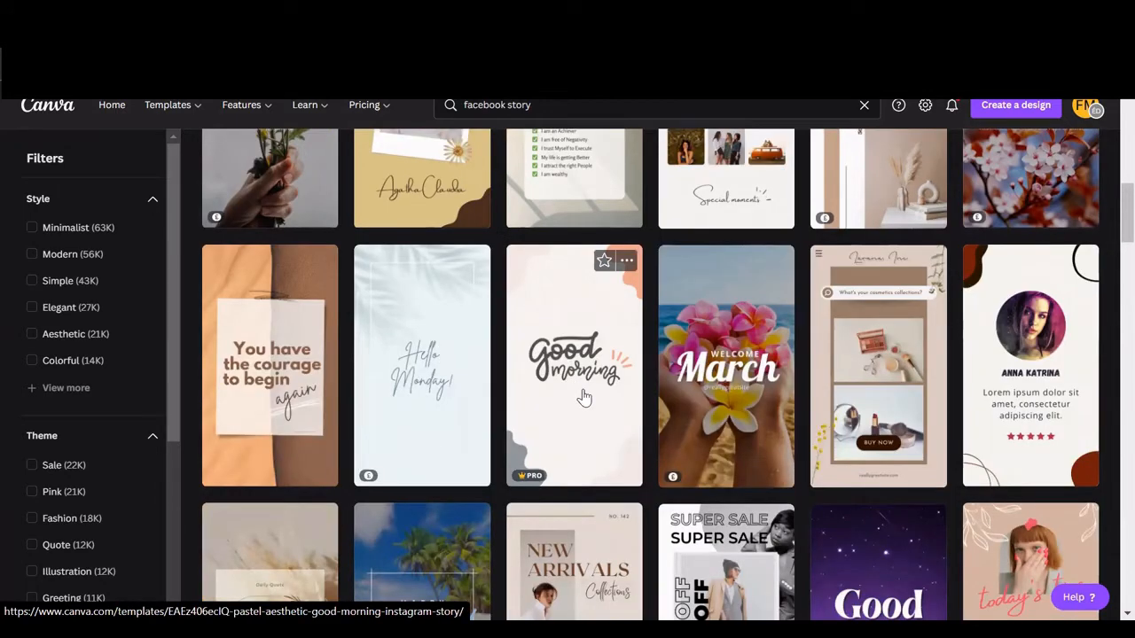
scroll(524, 339, up, 4)
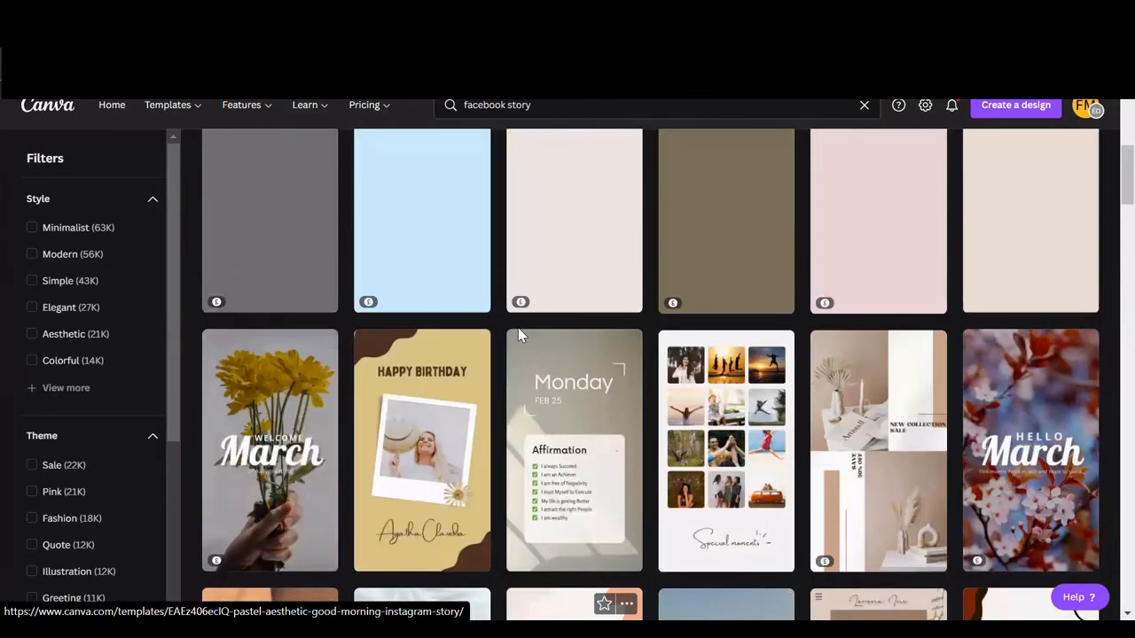
scroll(519, 336, up, 1)
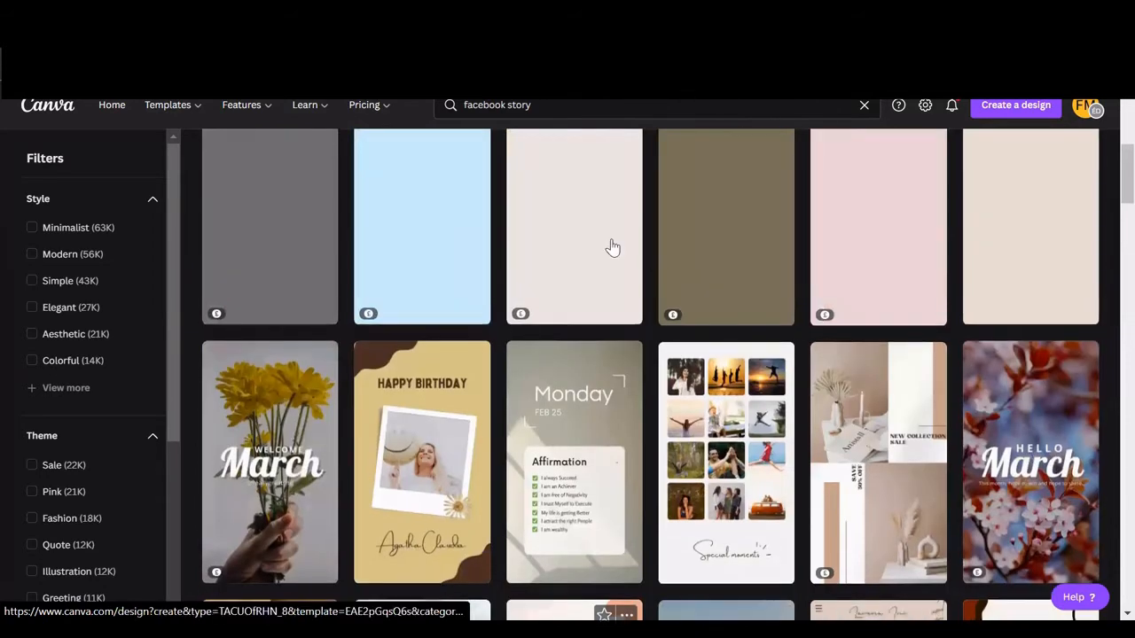
scroll(424, 298, up, 5)
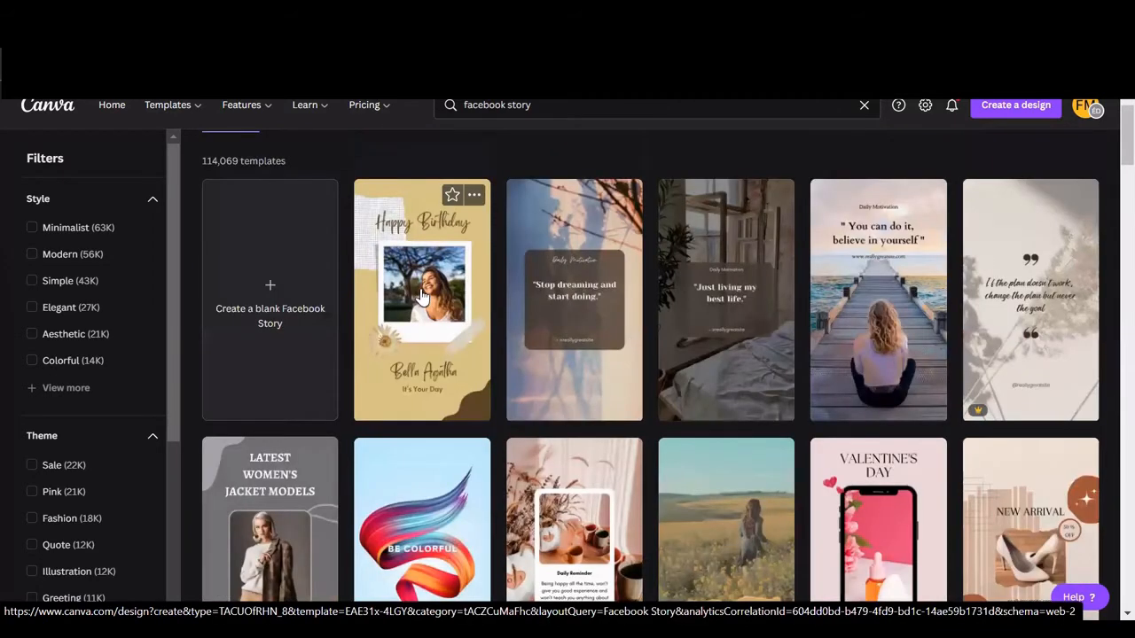
Open the Happy Birthday story template with the framed portrait photo and show the available design elements
click(422, 298)
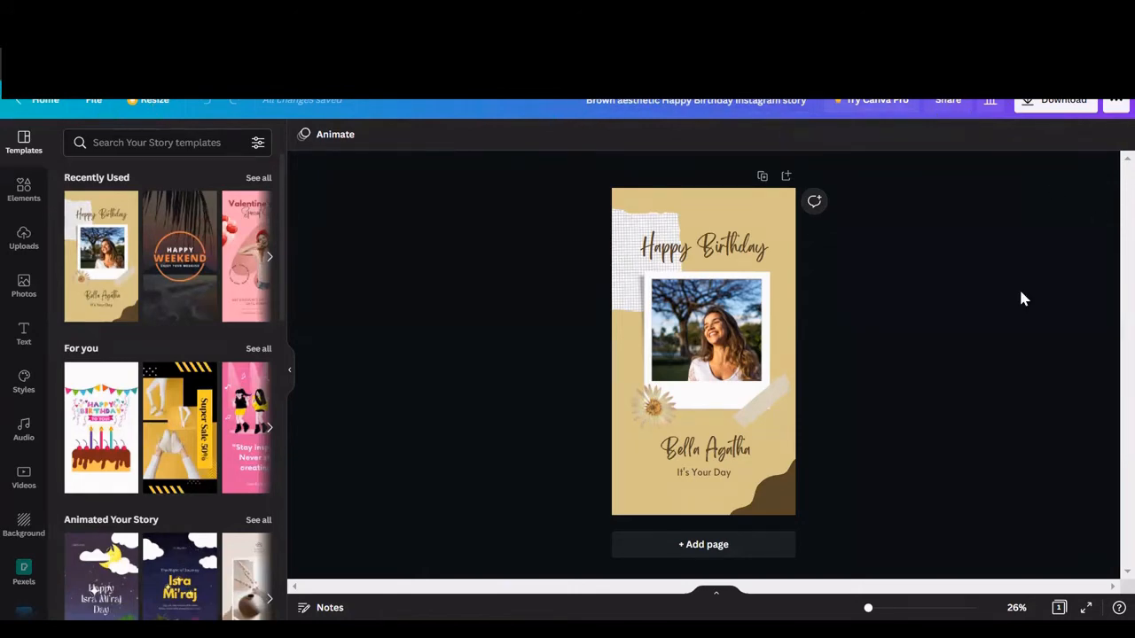
click(759, 427)
click(24, 190)
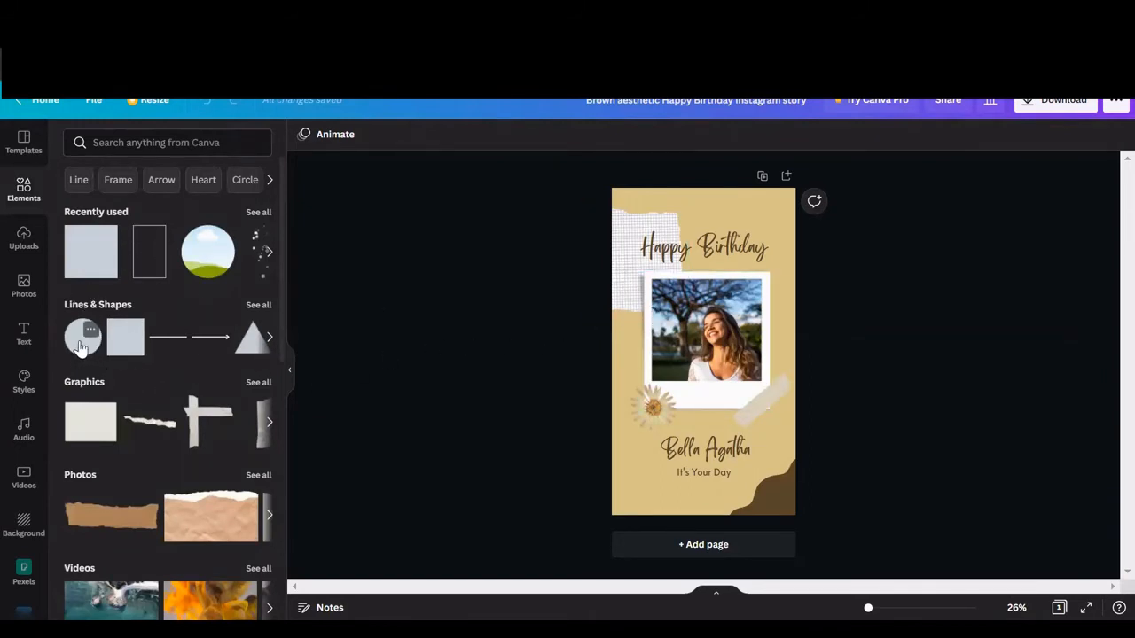
Try out a circle shape on the story, discard it, and place another circle over the portrait photo
drag(84, 344, 661, 350)
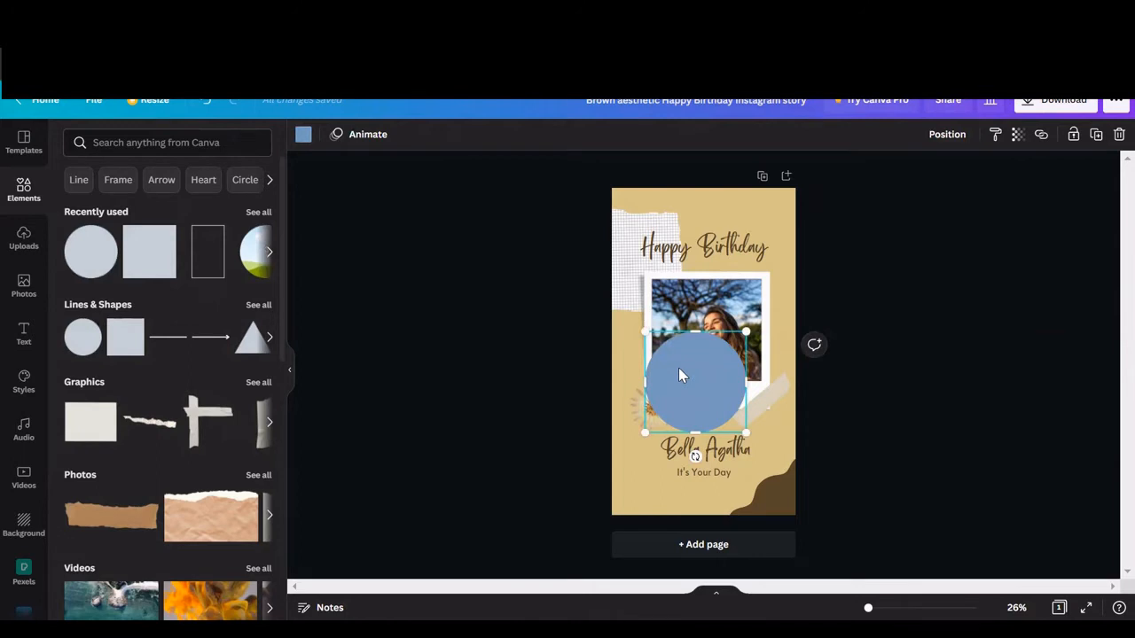
drag(679, 375, 462, 355)
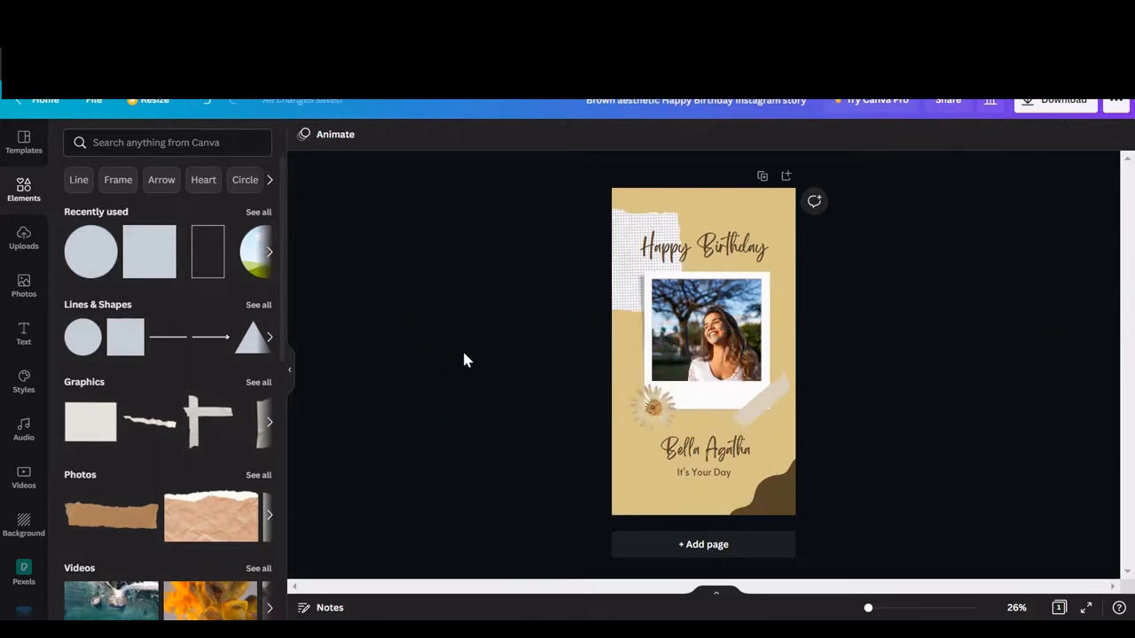
click(79, 347)
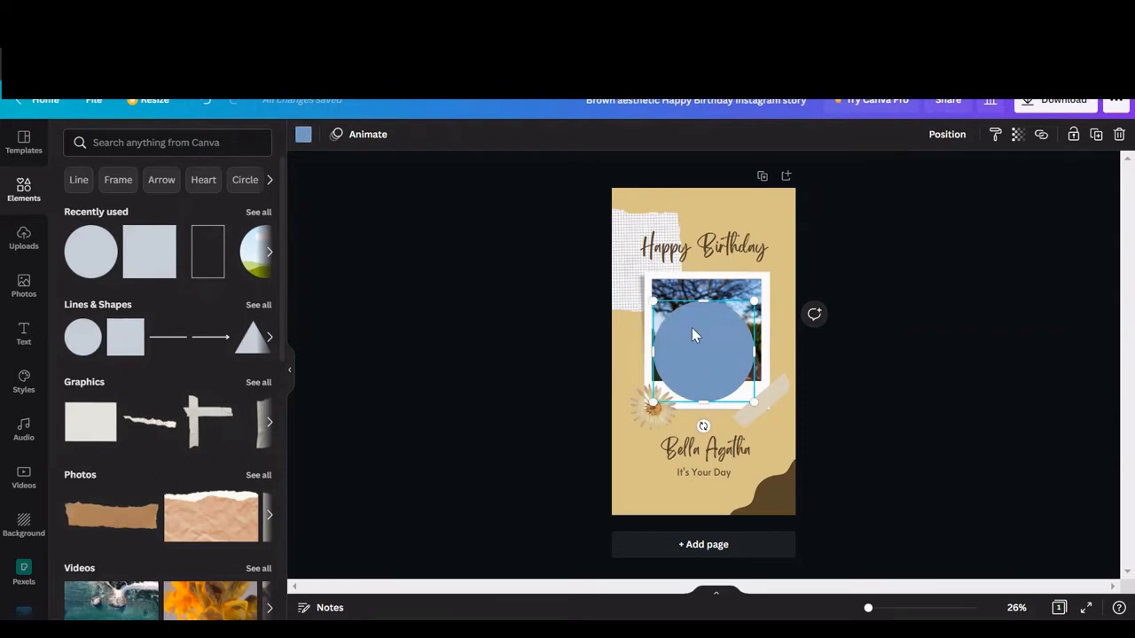
drag(695, 322, 718, 360)
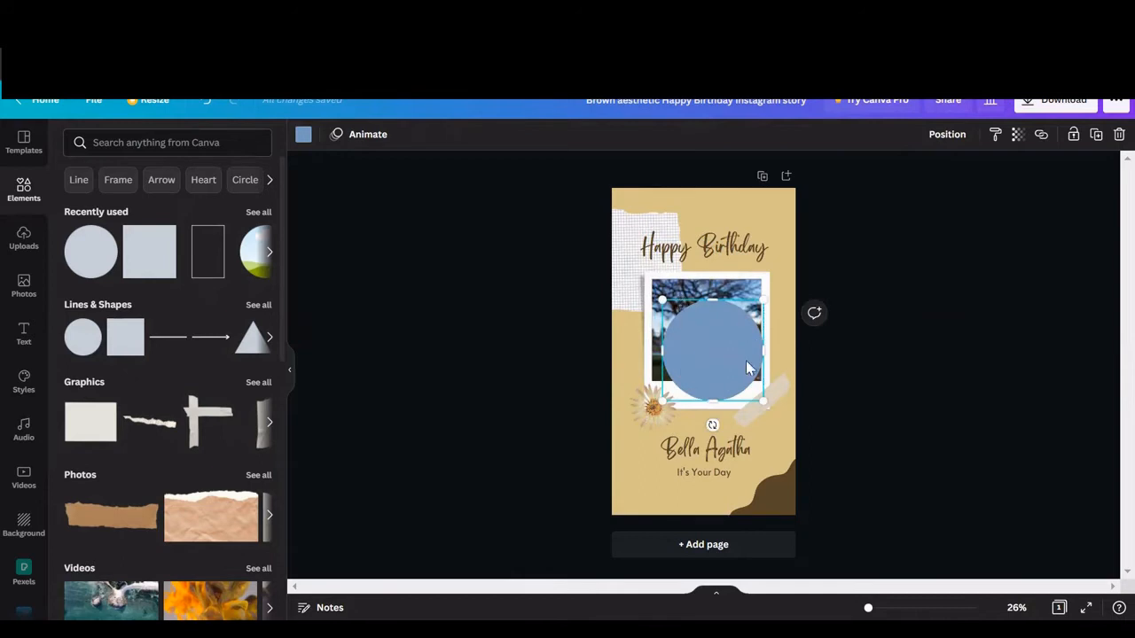
Give the circle the custom blue colour #0C61B6 and select the digits of its hex code
click(303, 135)
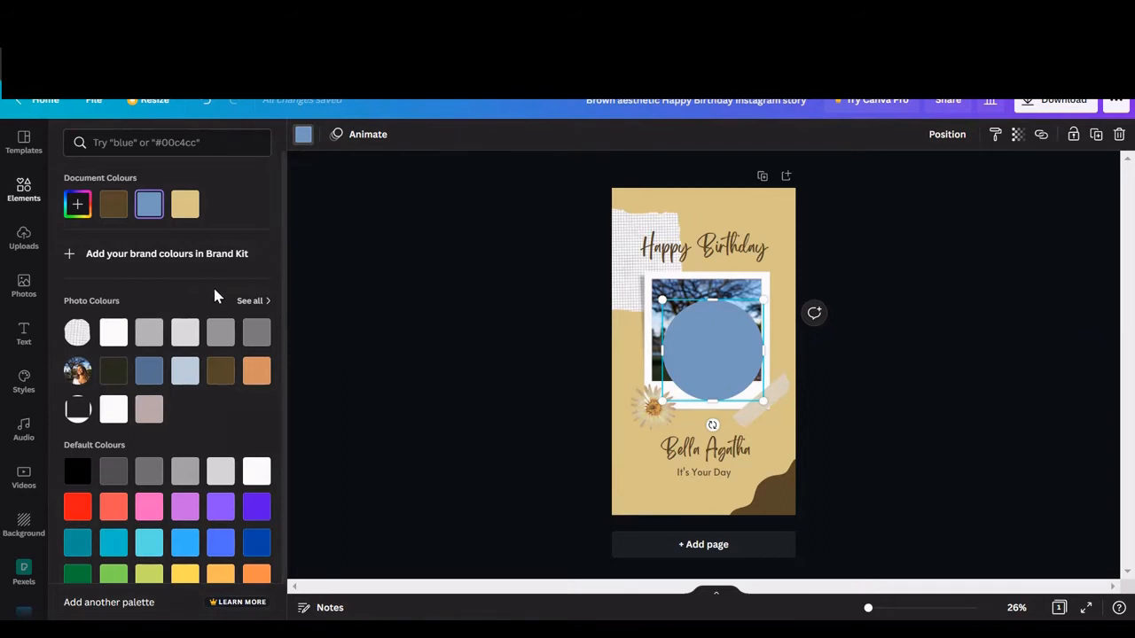
click(78, 206)
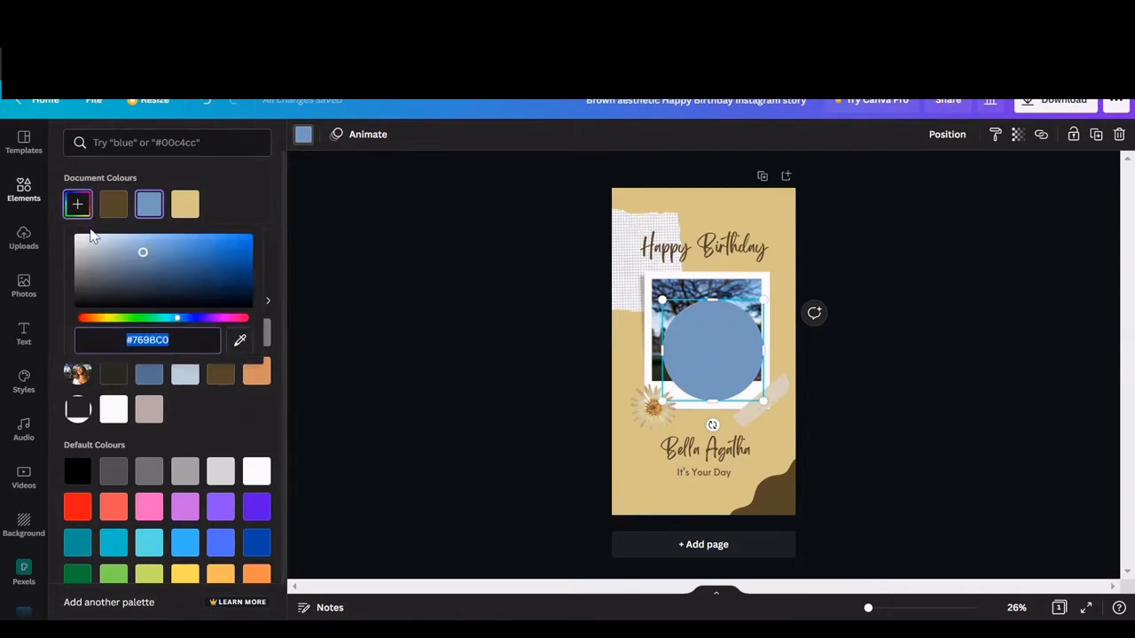
drag(142, 252, 240, 255)
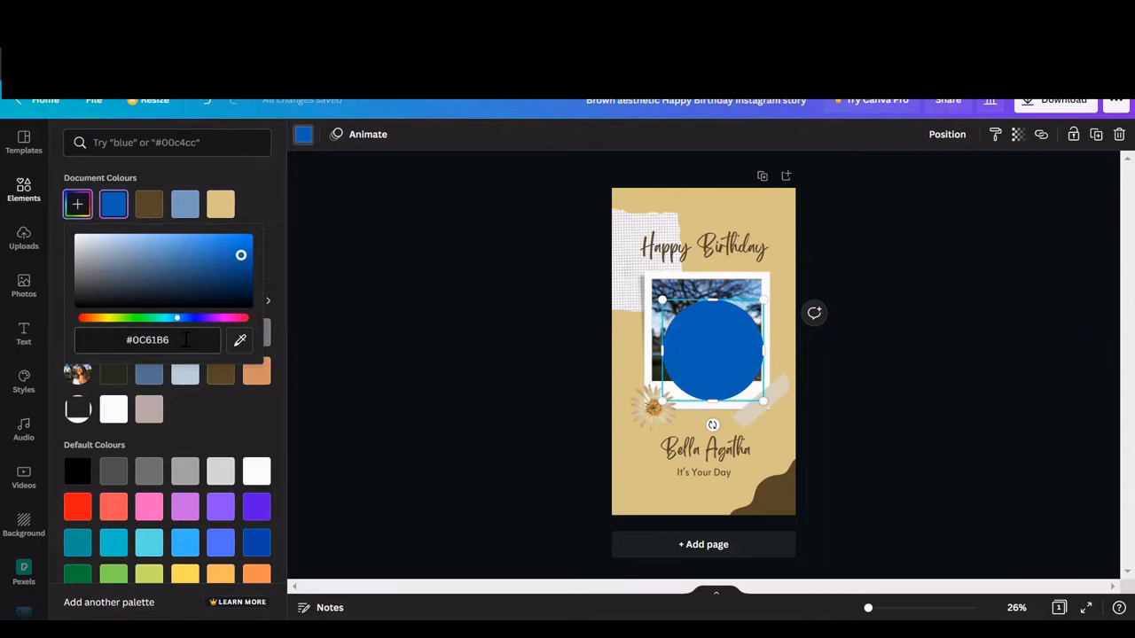
drag(183, 339, 156, 346)
click(188, 345)
key(shift+Left)
key(shift+Left)
key(shift+Left)
key(shift+Left)
key(shift+Left)
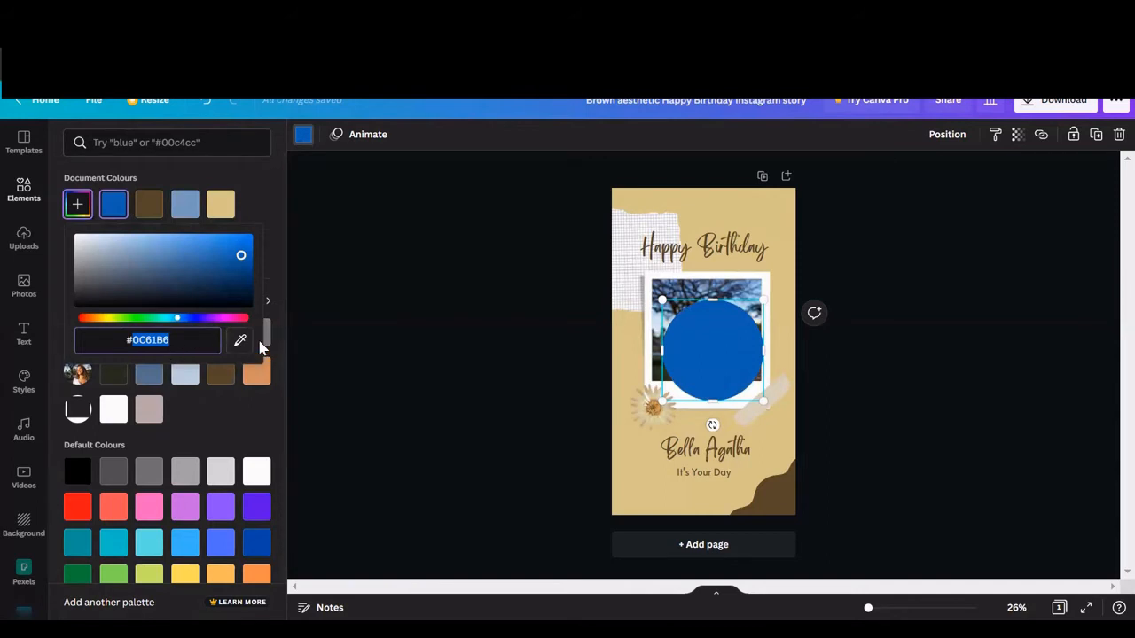
Change the circle's custom colour to the grey-blue #556574, and remove the circle from the page
click(239, 252)
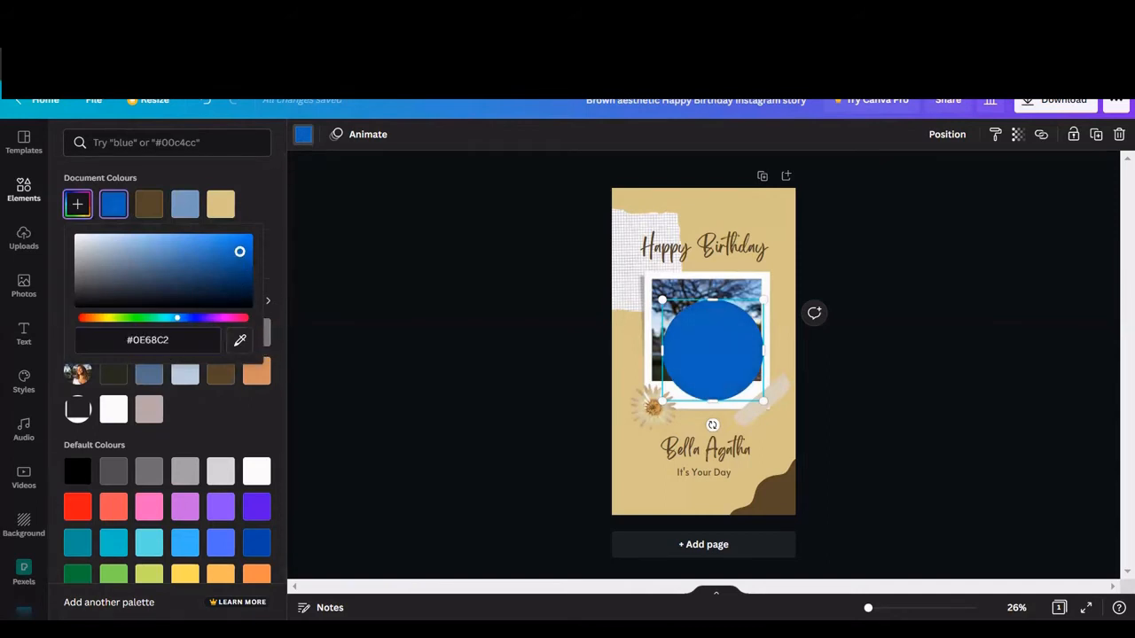
drag(240, 252, 122, 274)
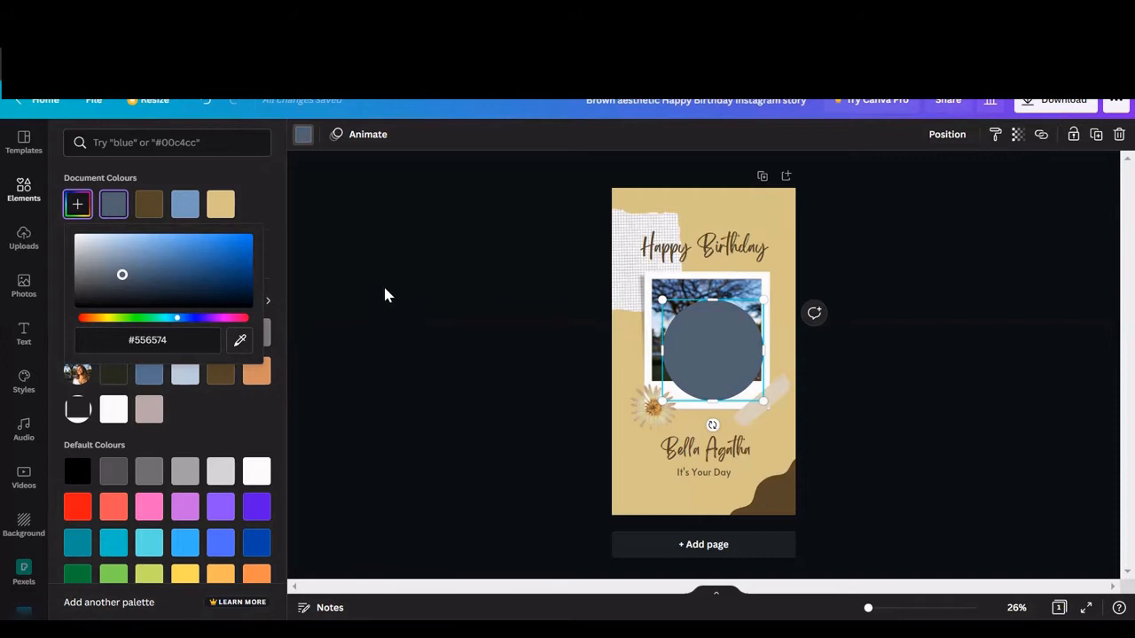
drag(690, 350, 448, 300)
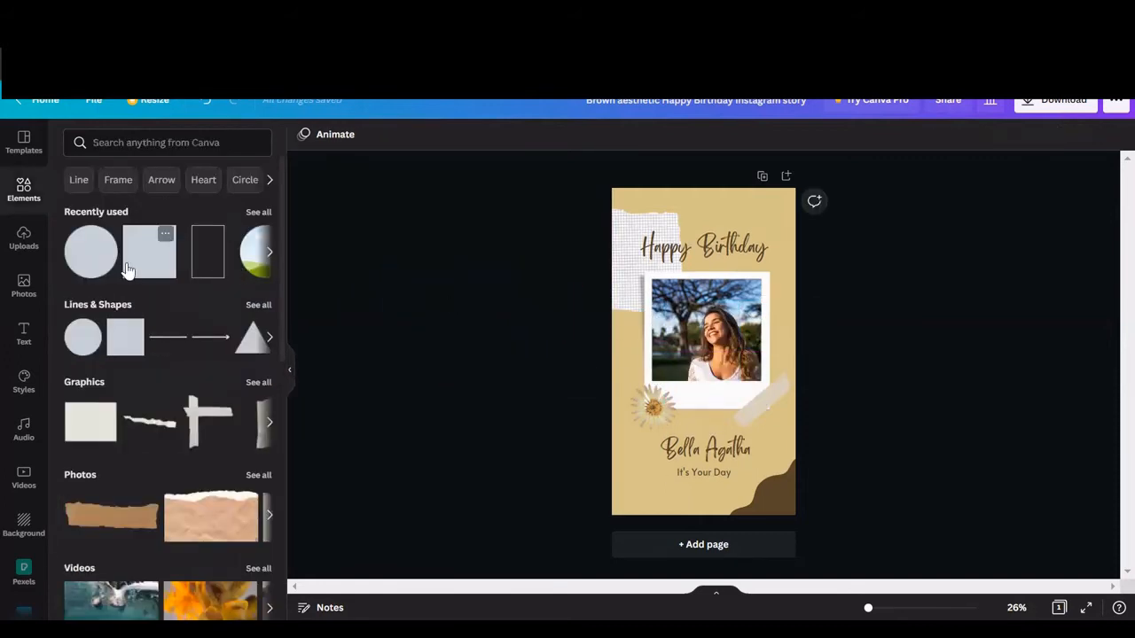
Add a new circle shape, shrink it slightly, and place it over the upper-left corner of the portrait frame
click(97, 257)
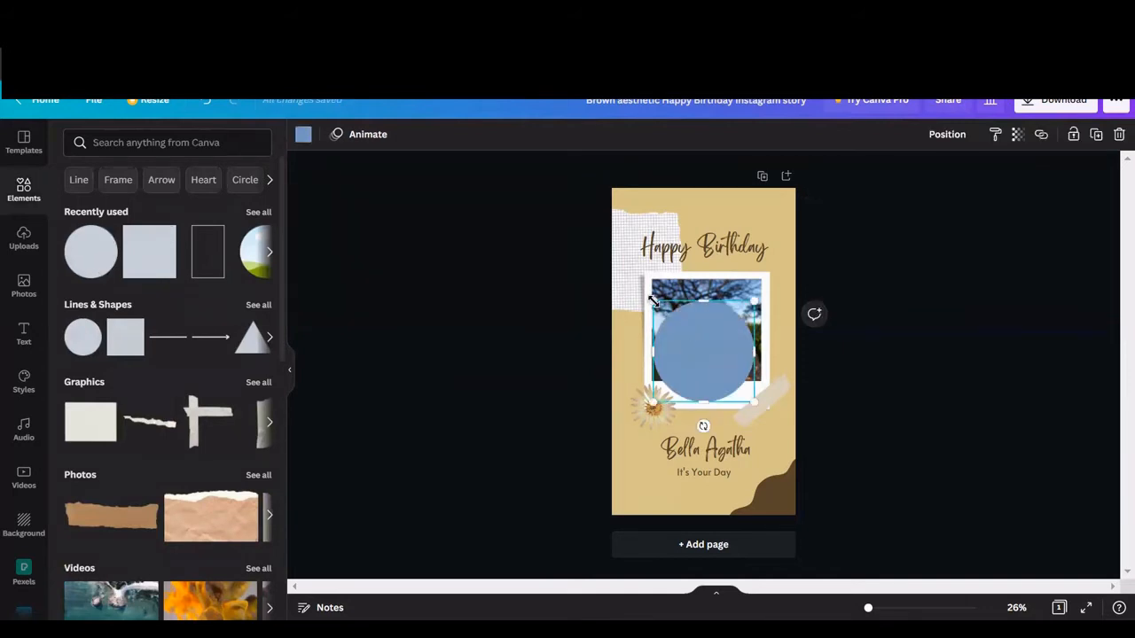
mouse_move(652, 302)
mouse_down()
mouse_move(630, 279)
mouse_move(660, 309)
mouse_up()
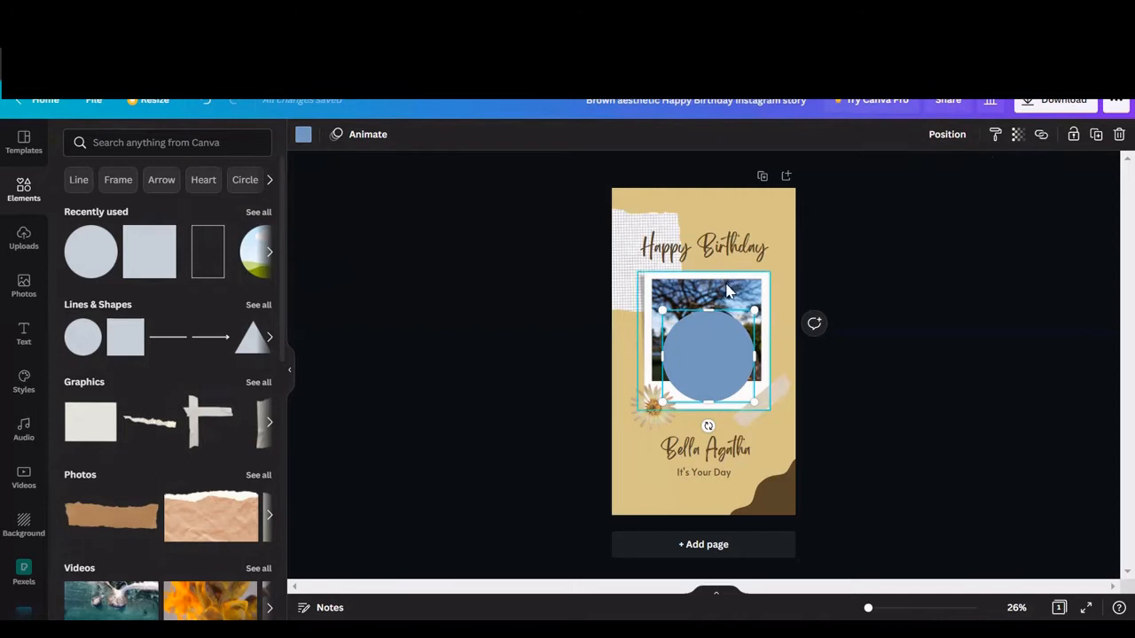
drag(709, 359, 653, 278)
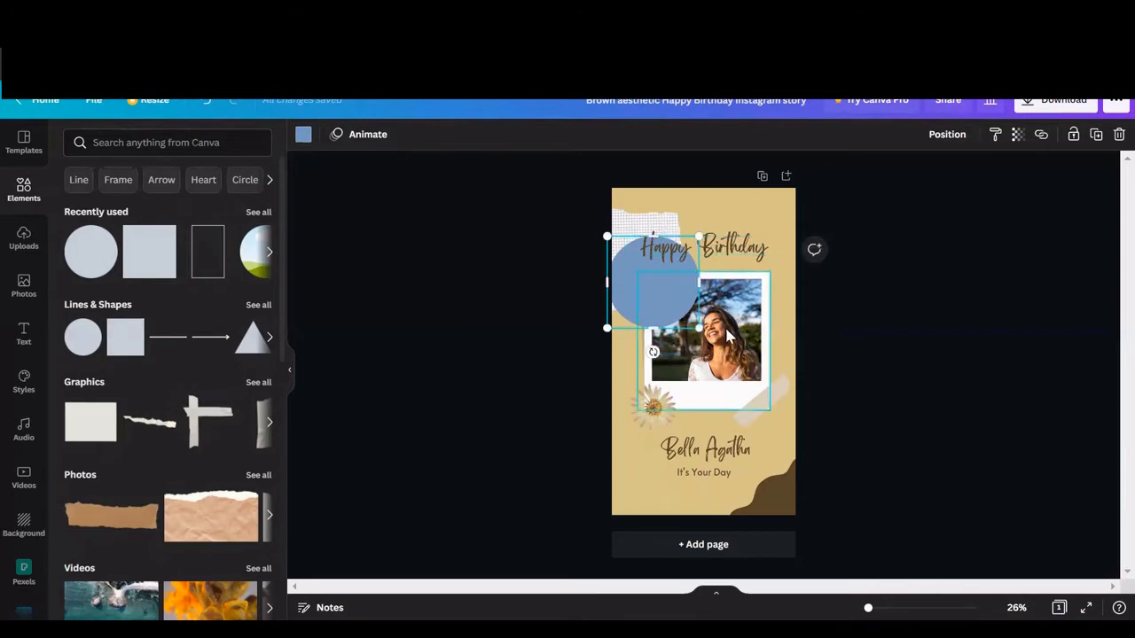
Try the blue circle with its transparency set to 76, and return it to 100
click(1018, 142)
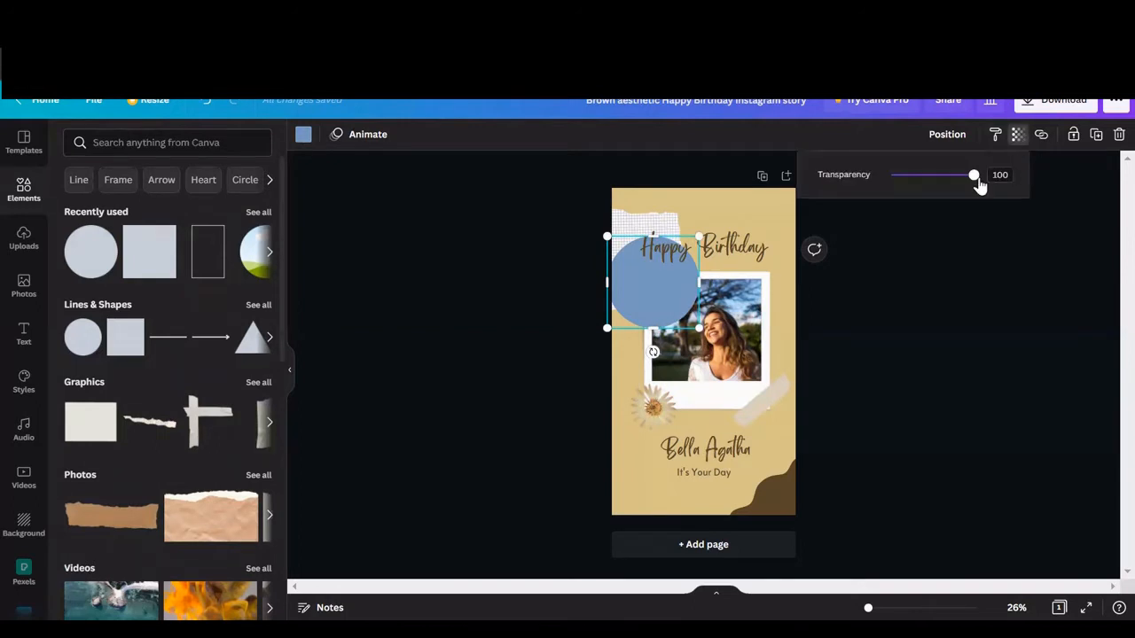
mouse_move(975, 176)
mouse_down()
mouse_move(918, 176)
mouse_move(953, 177)
mouse_up()
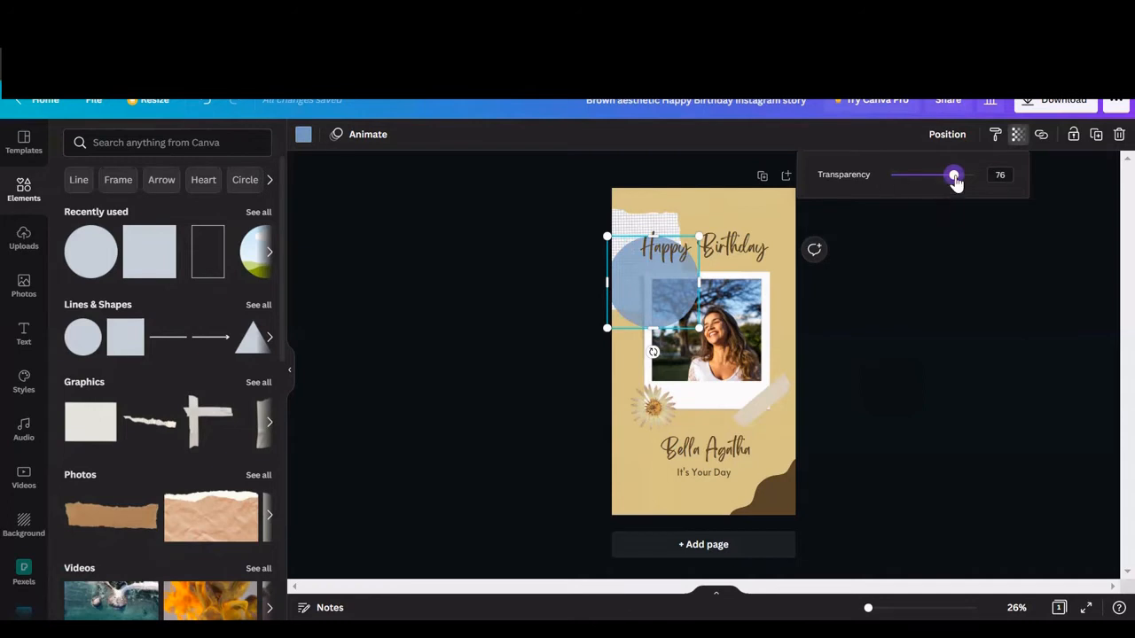
click(951, 304)
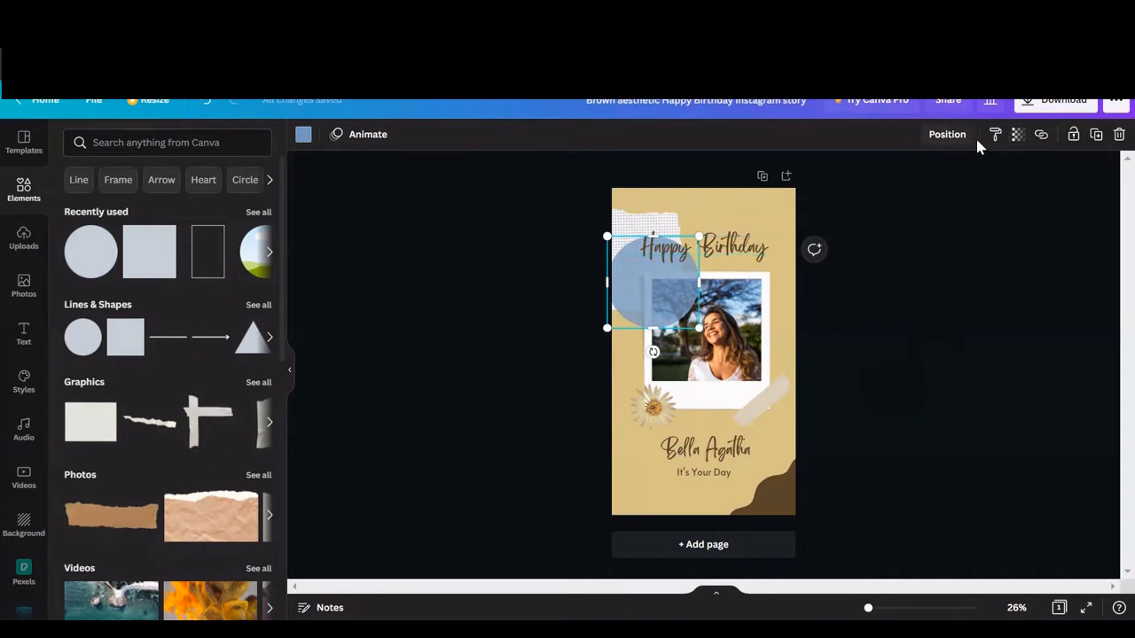
click(1017, 134)
drag(954, 182, 995, 182)
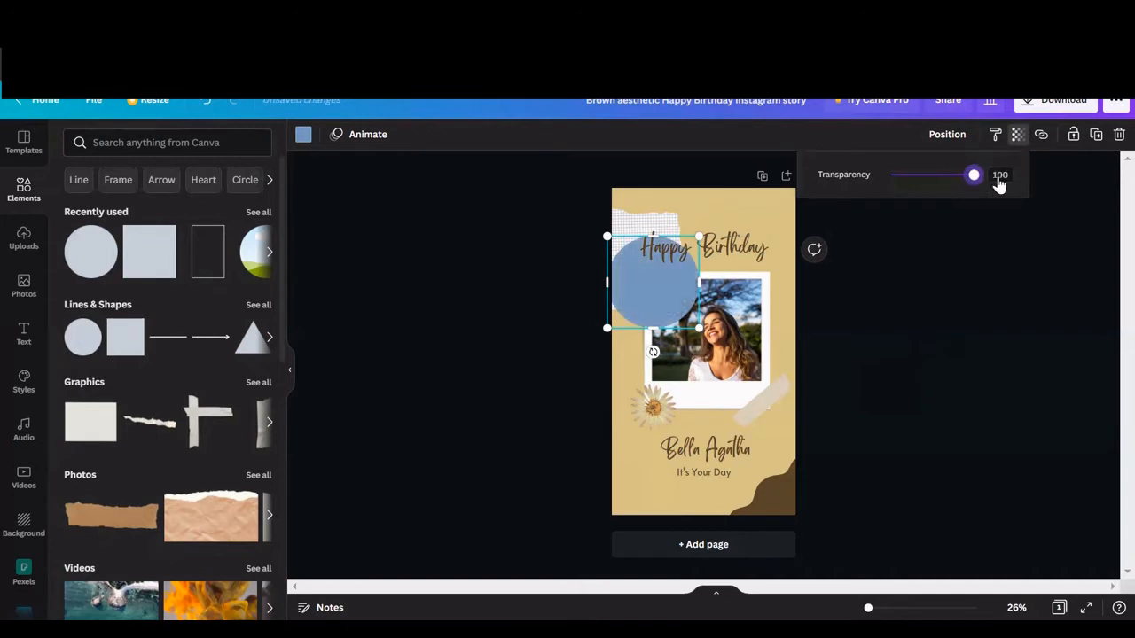
click(964, 344)
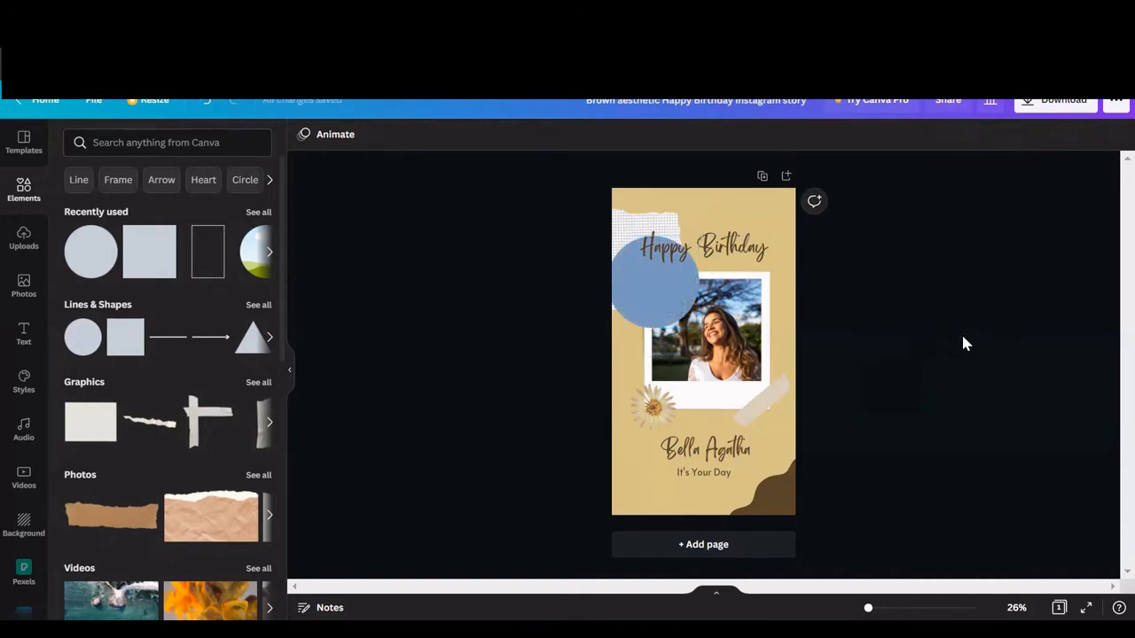
Examine the layer-order options available for the blue circle
click(650, 296)
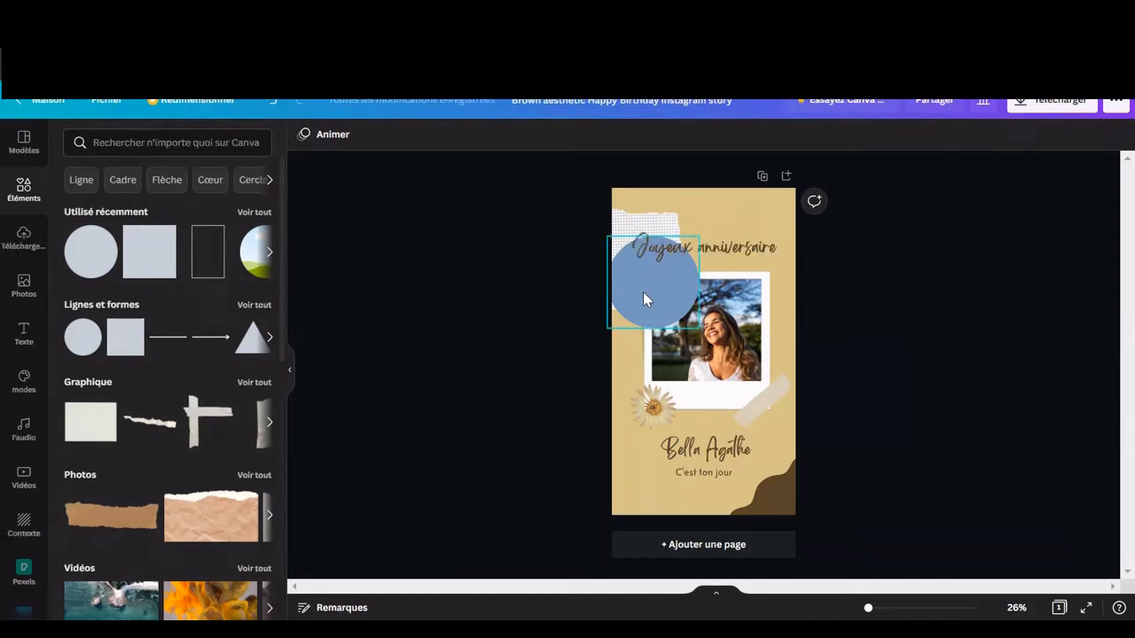
right_click(643, 292)
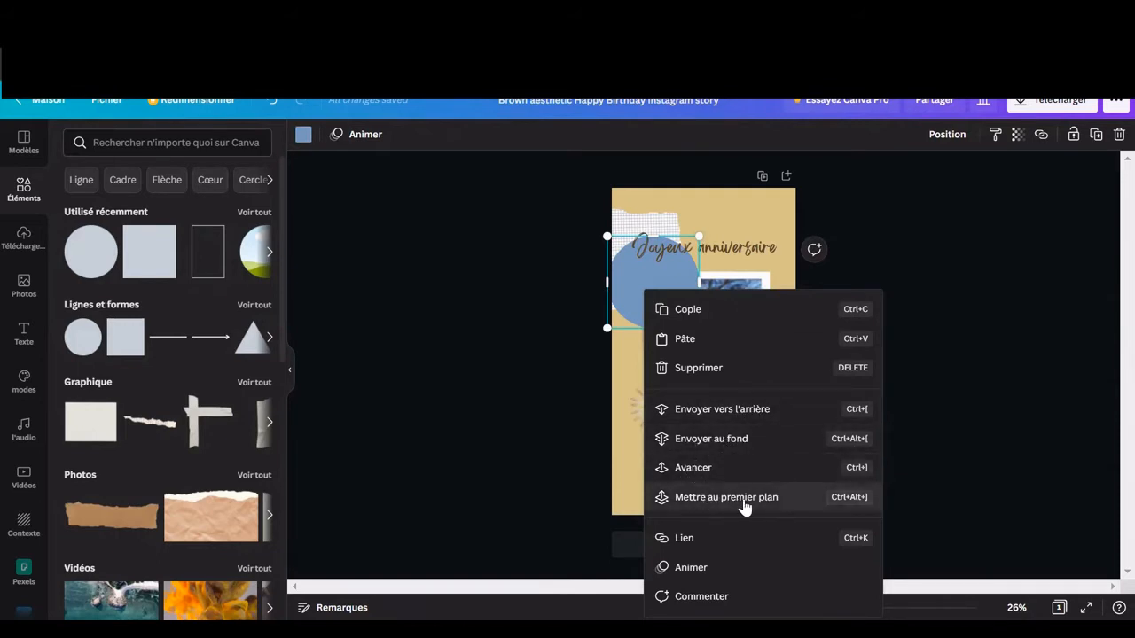
click(978, 239)
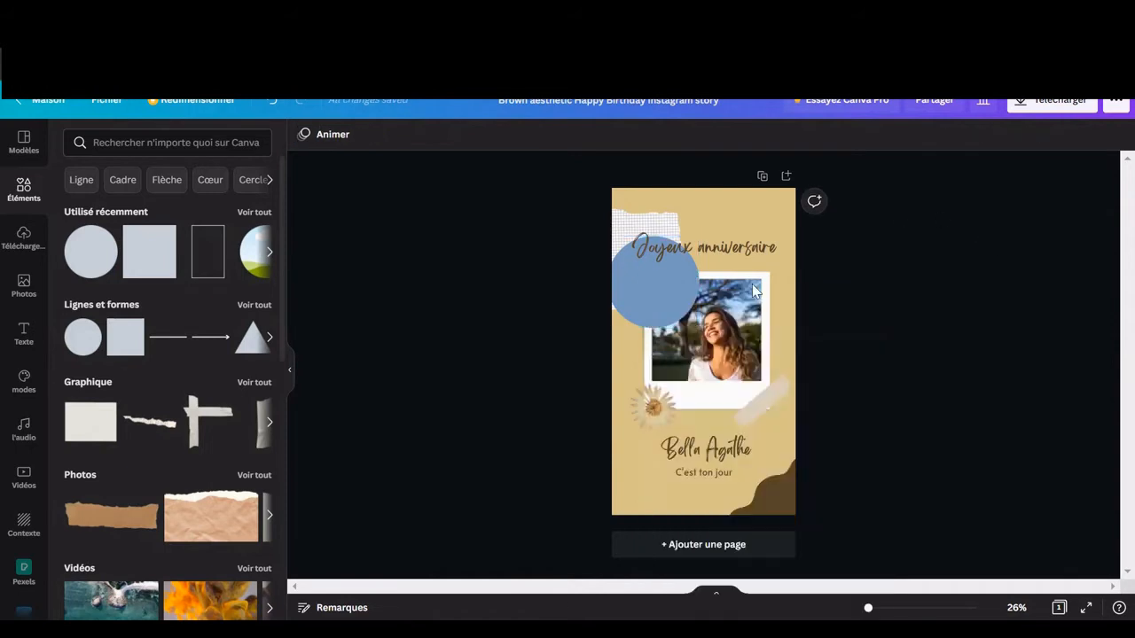
Bring the framed portrait photo to the front so that it covers part of the blue circle
click(729, 320)
right_click(728, 320)
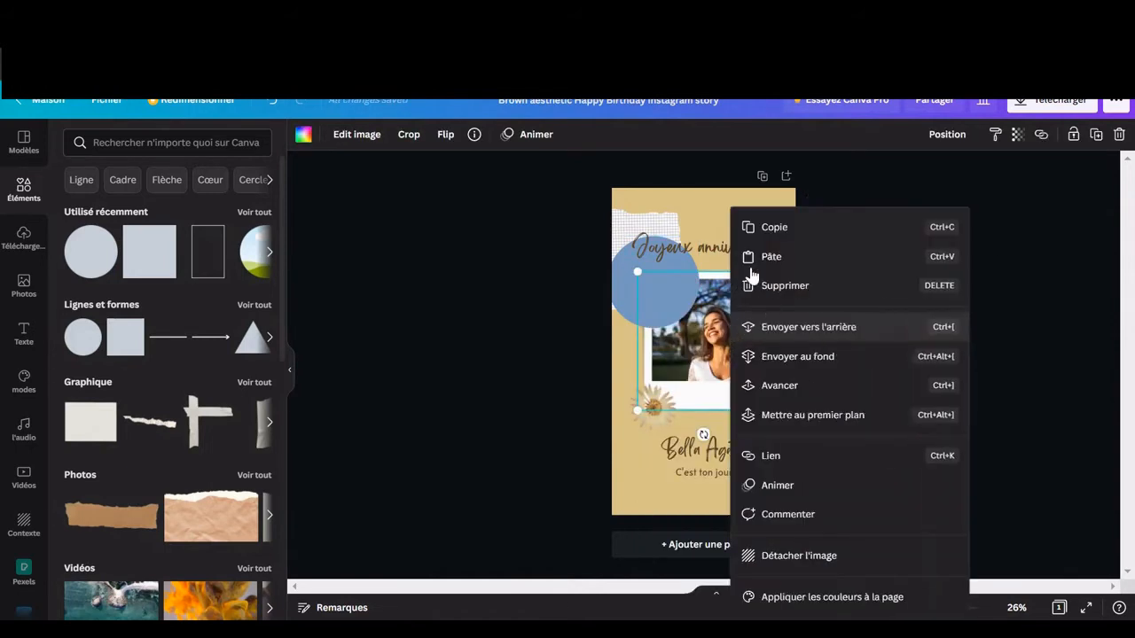
click(771, 418)
click(897, 344)
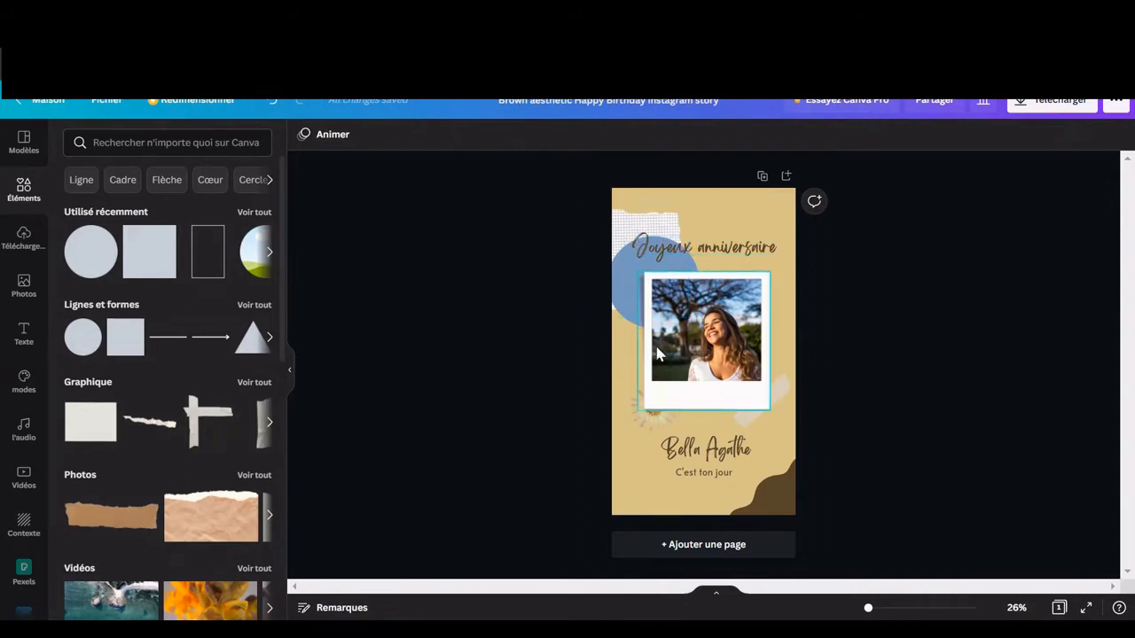
Bring the daisy at the lower-left corner of the portrait frame to the front
right_click(649, 417)
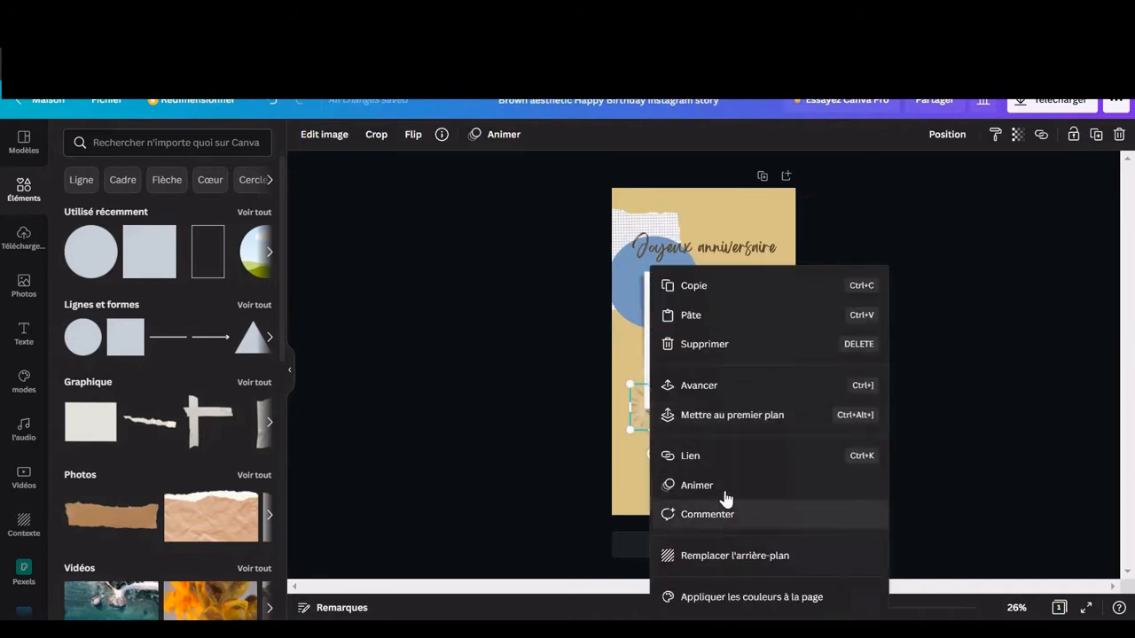
click(733, 416)
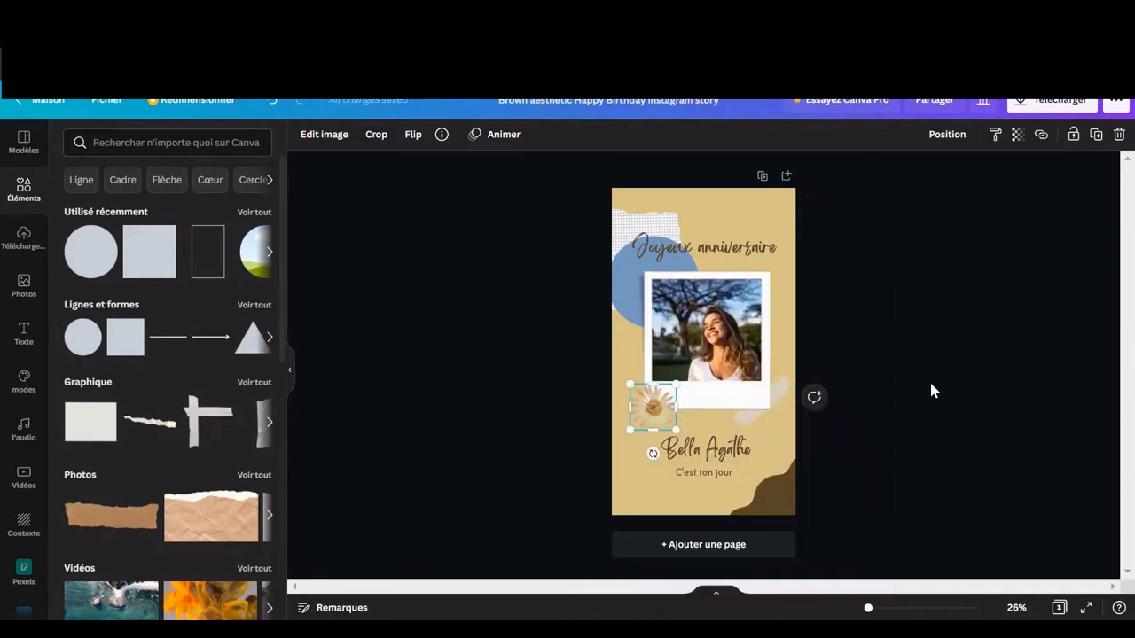
click(891, 396)
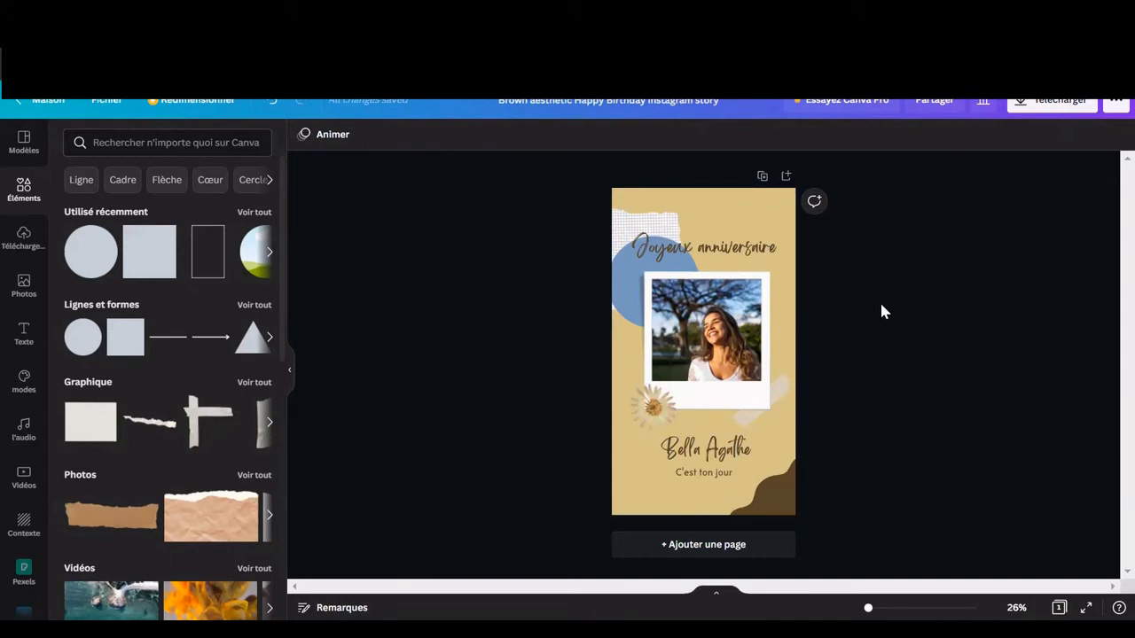
Bring the tape strip at the lower-right corner of the portrait frame to the front
click(781, 396)
right_click(779, 401)
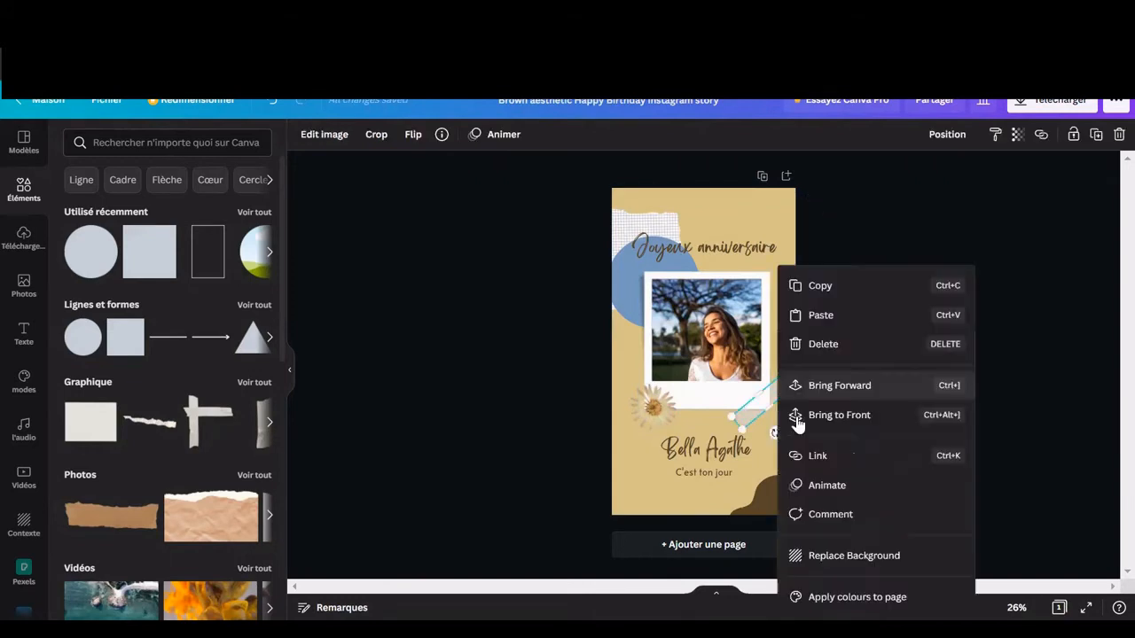
click(840, 417)
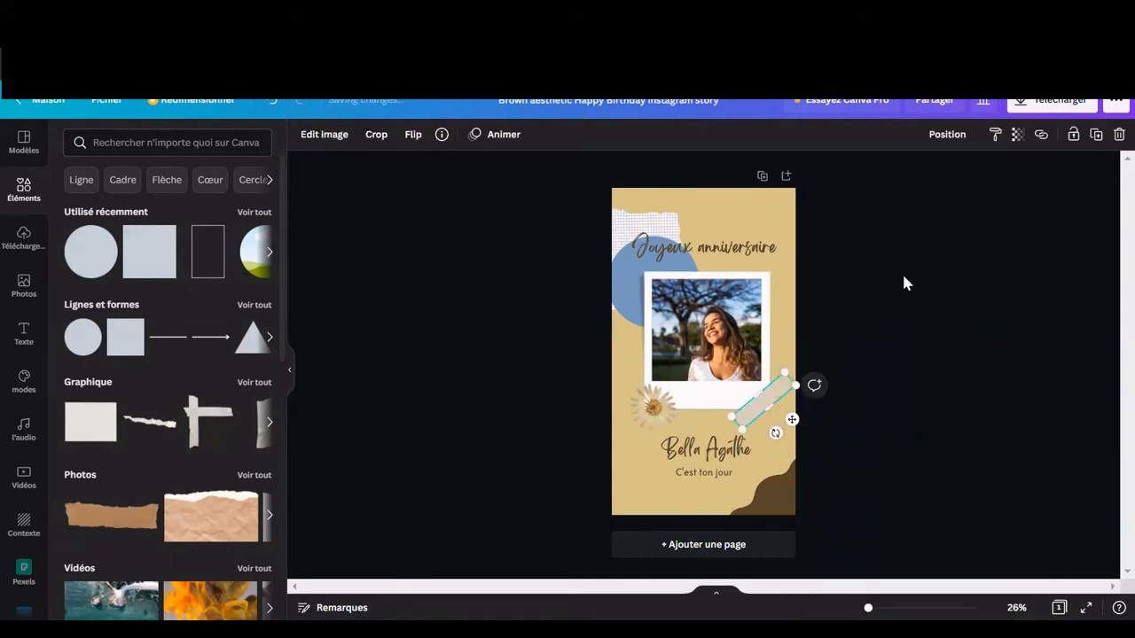
click(903, 277)
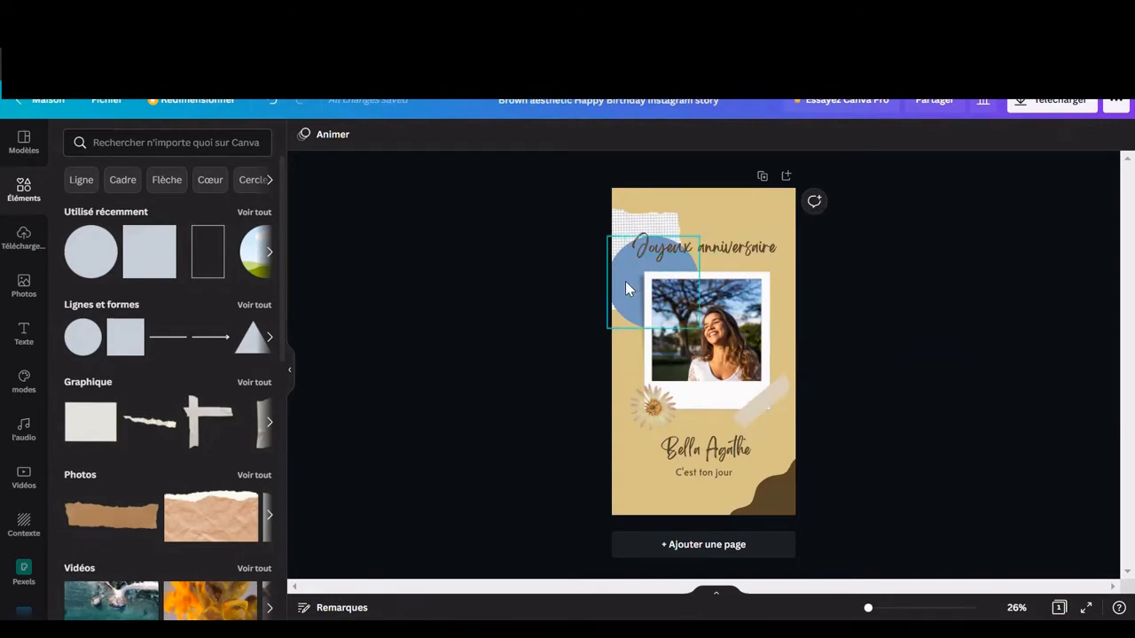
Move the blue circle over the middle of the birthday title above the photo and bring it to the front
drag(625, 283, 673, 258)
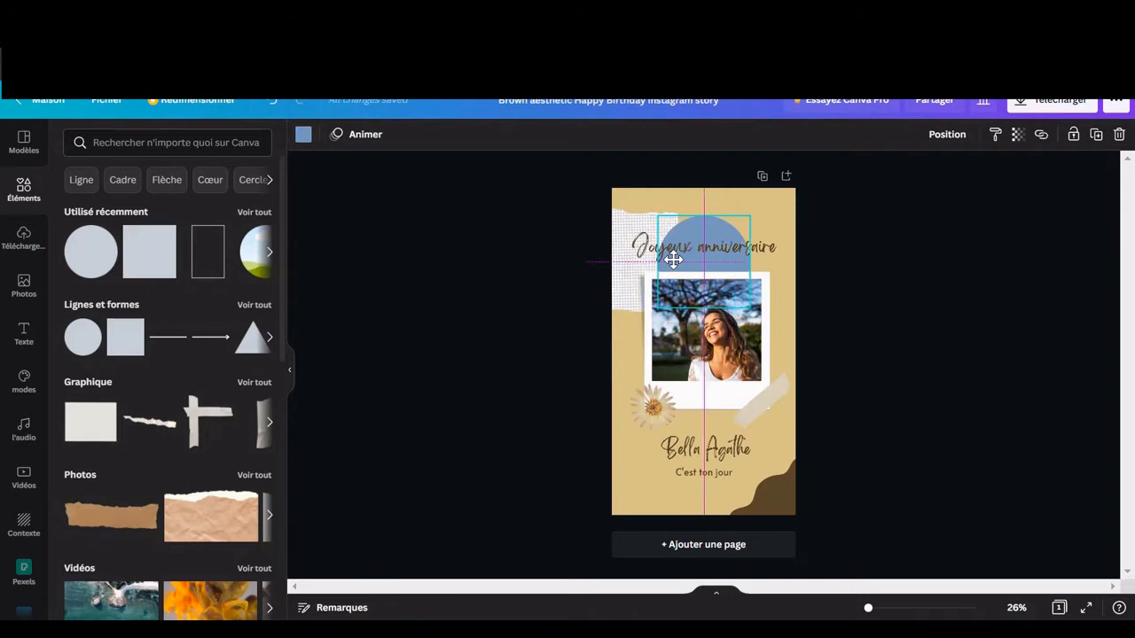
drag(673, 259, 671, 243)
right_click(696, 216)
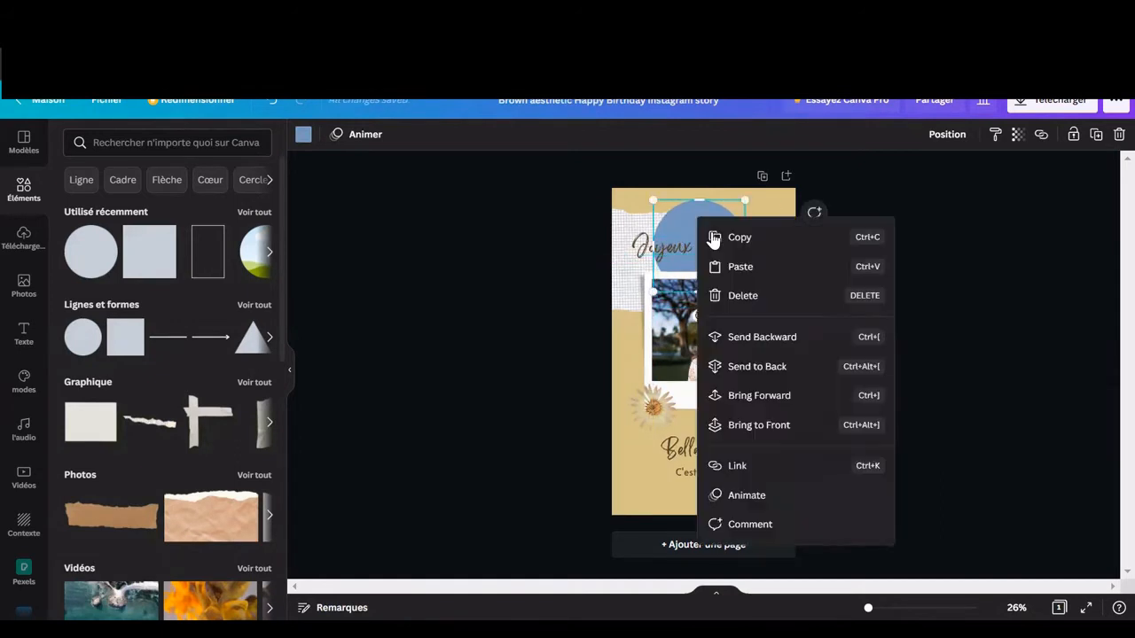
click(802, 425)
click(878, 304)
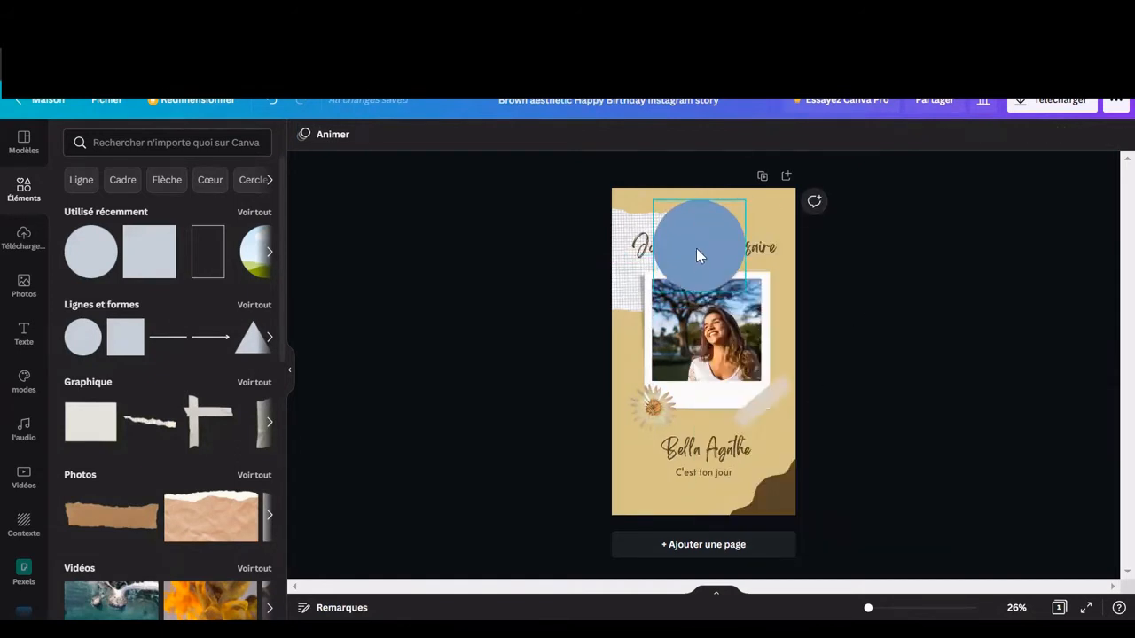
Move the blue circle down from the birthday title onto the portrait photo
drag(696, 250, 714, 346)
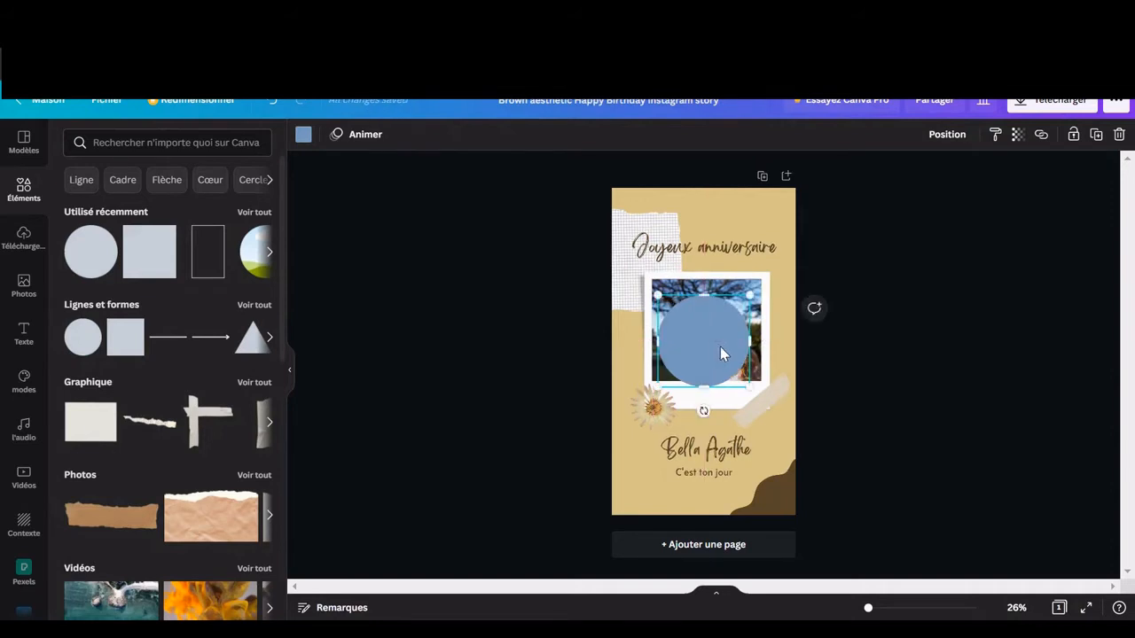
click(907, 327)
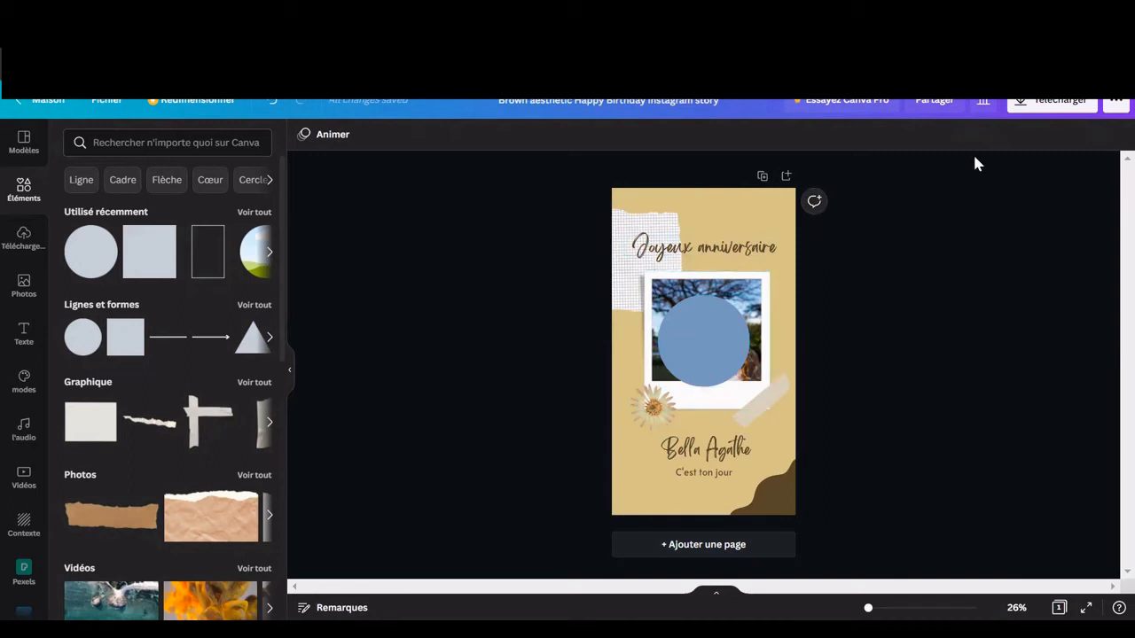
click(709, 336)
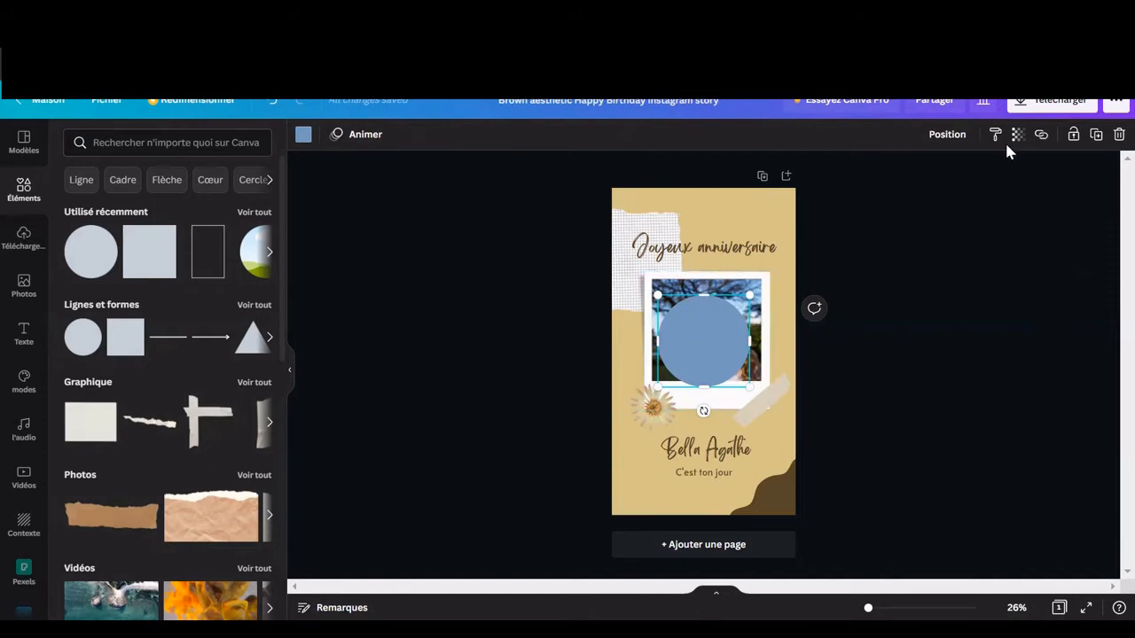
Try aligning the blue circle to the page's top, middle, bottom, left and right
click(950, 138)
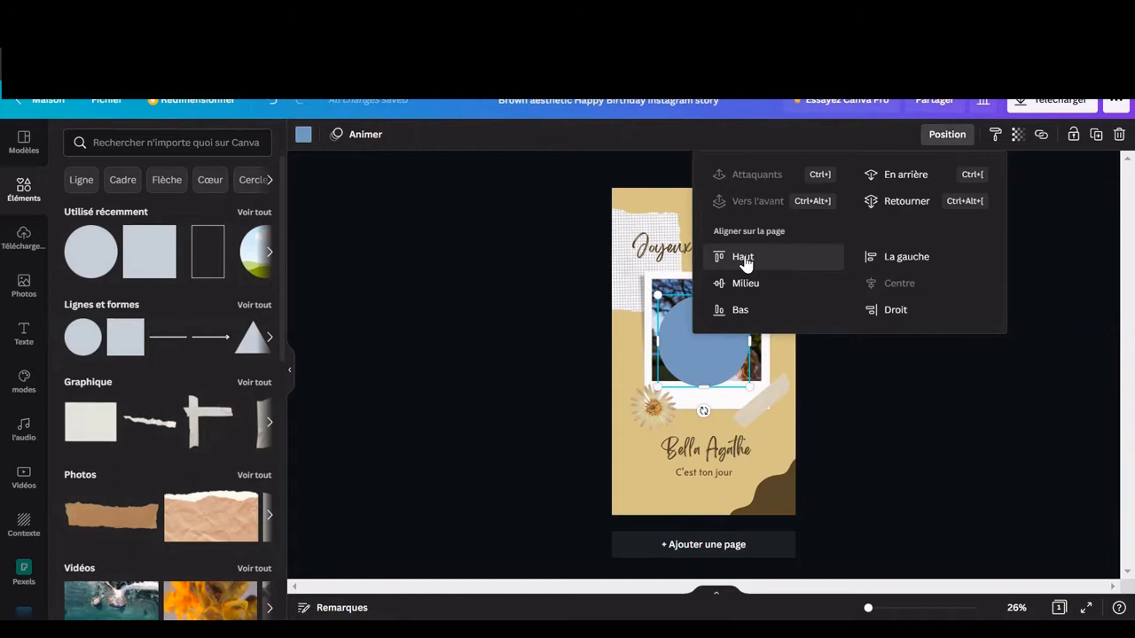
click(743, 259)
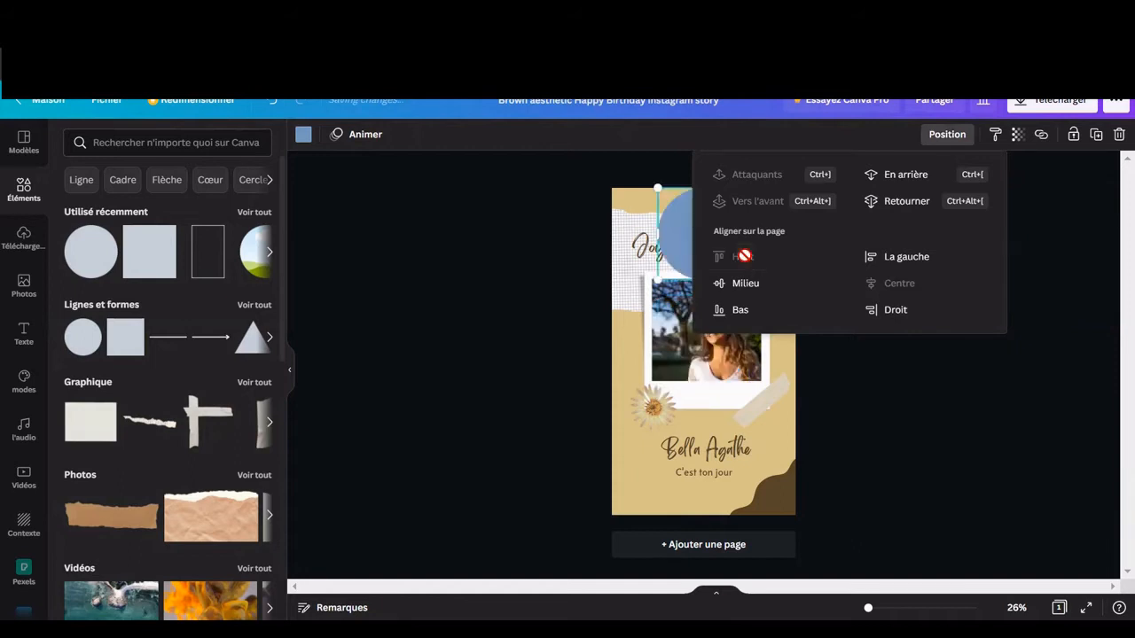
click(742, 286)
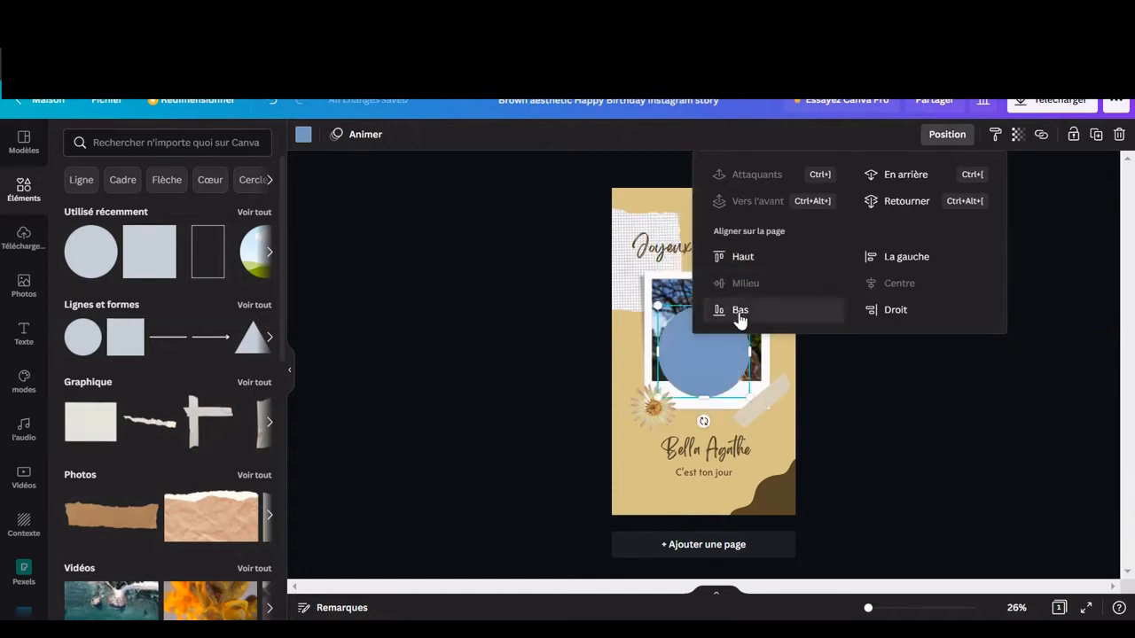
click(741, 312)
click(896, 259)
click(891, 310)
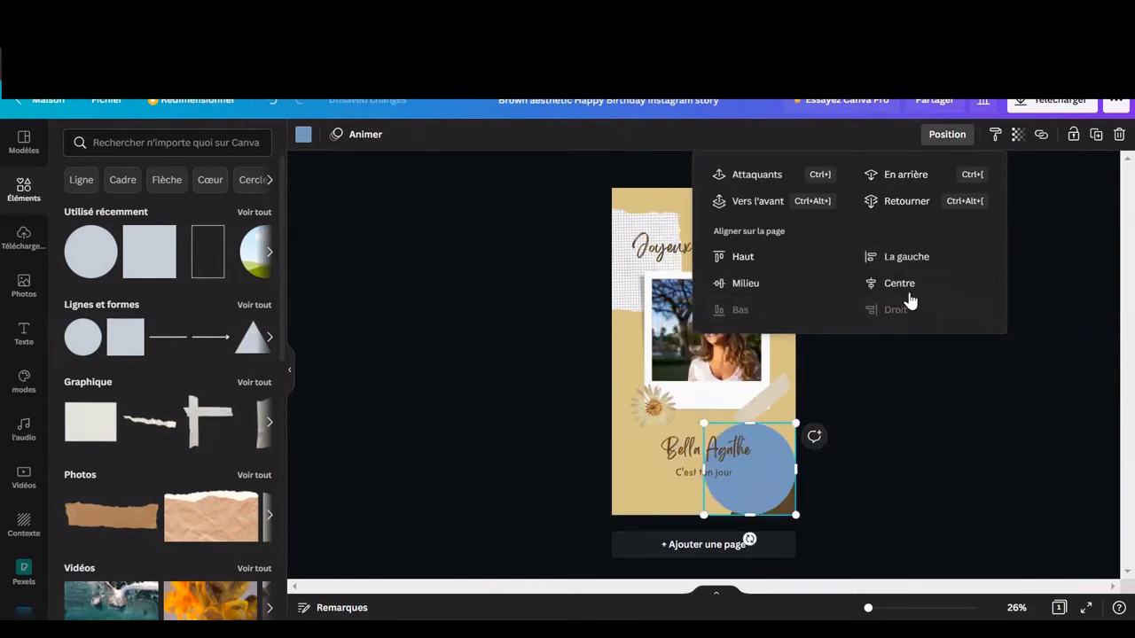
Align the blue circle to the horizontal centre and vertical middle of the page
click(910, 285)
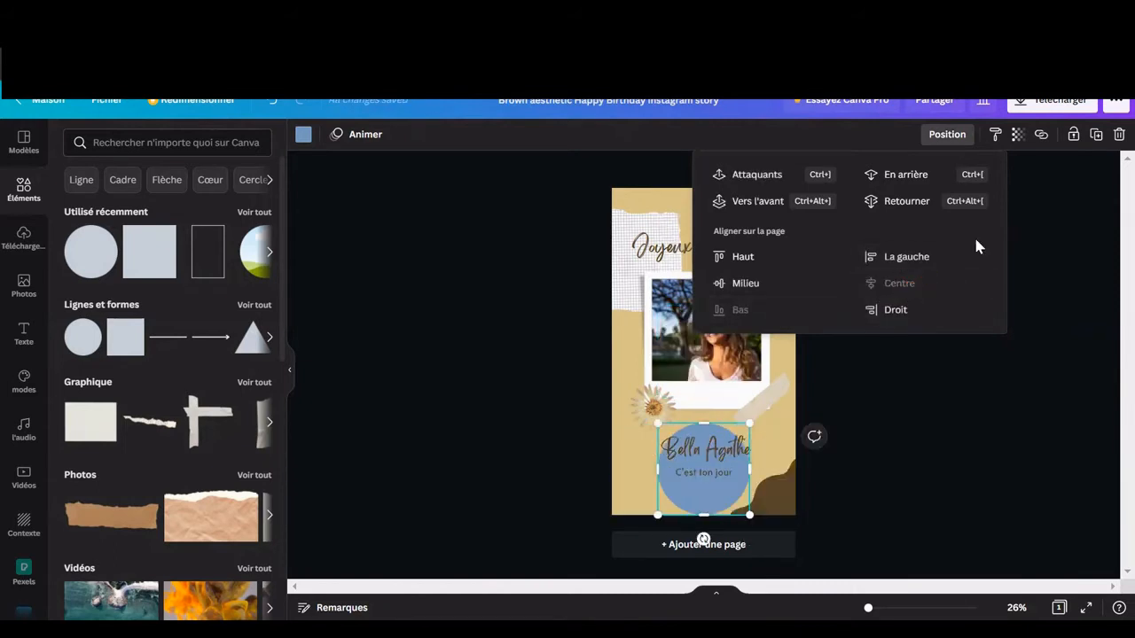
click(749, 283)
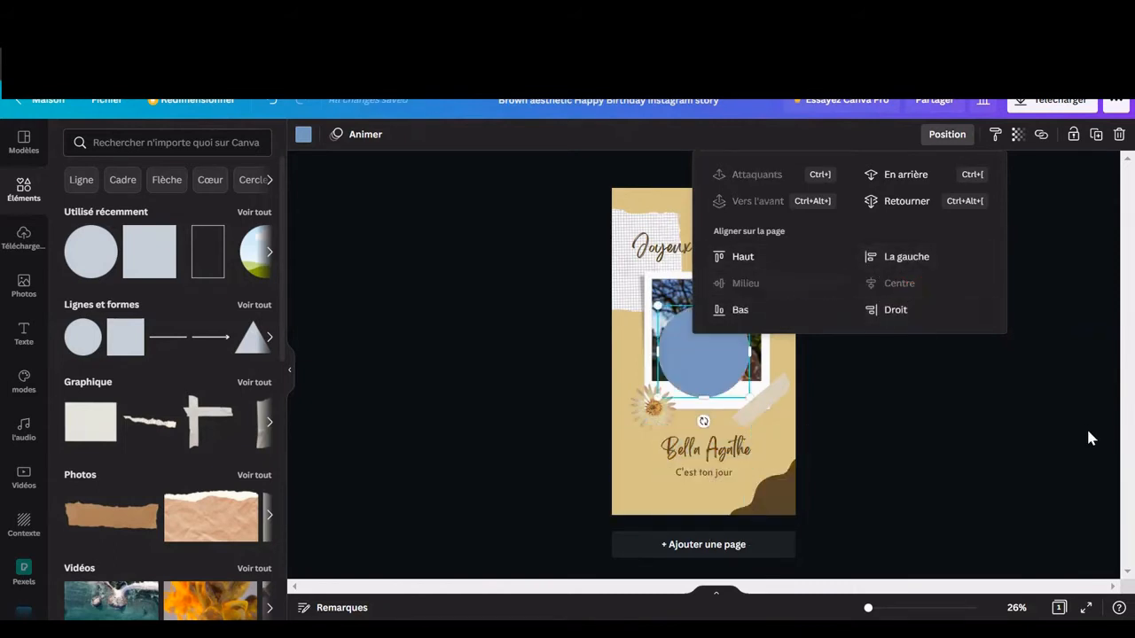
click(1068, 295)
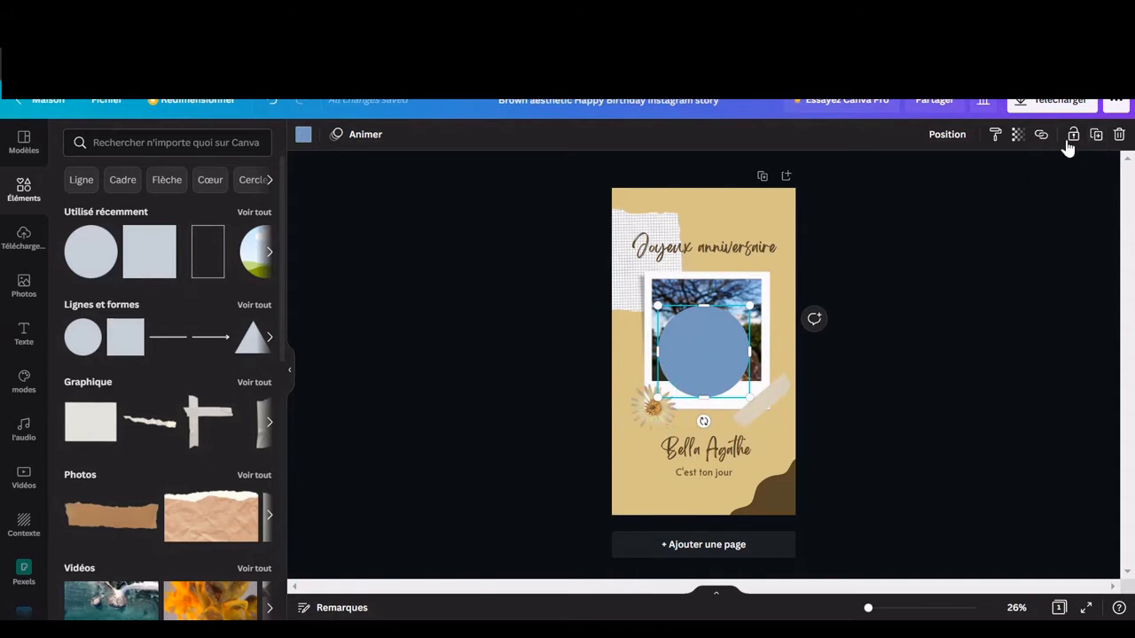
Duplicate the blue circle and discard the copy by moving it off the page
click(1095, 136)
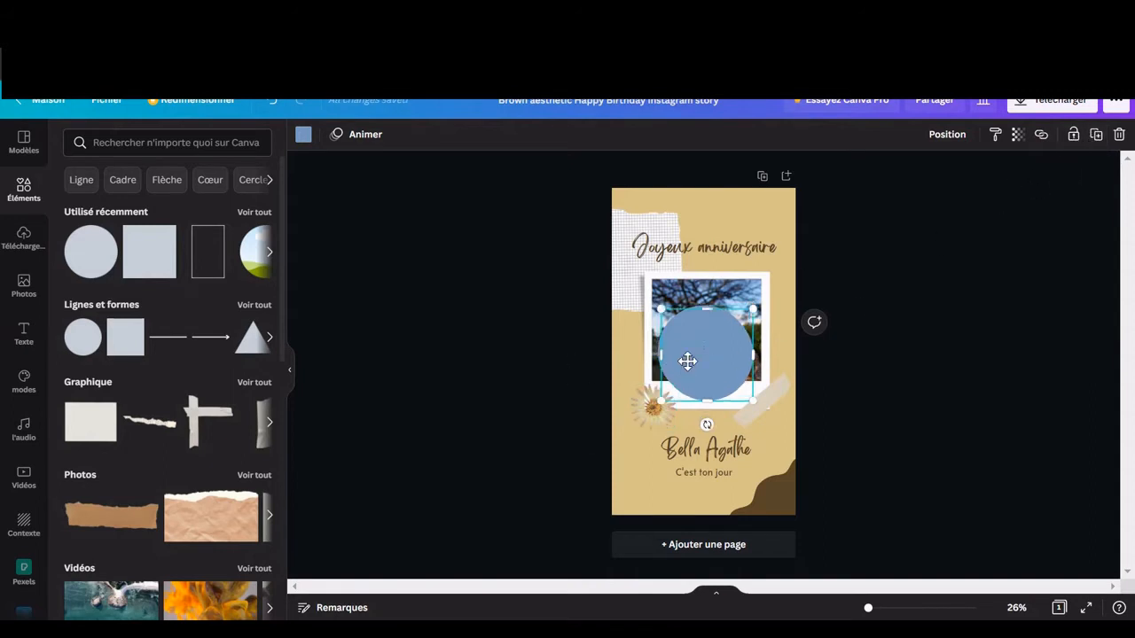
drag(688, 361, 390, 231)
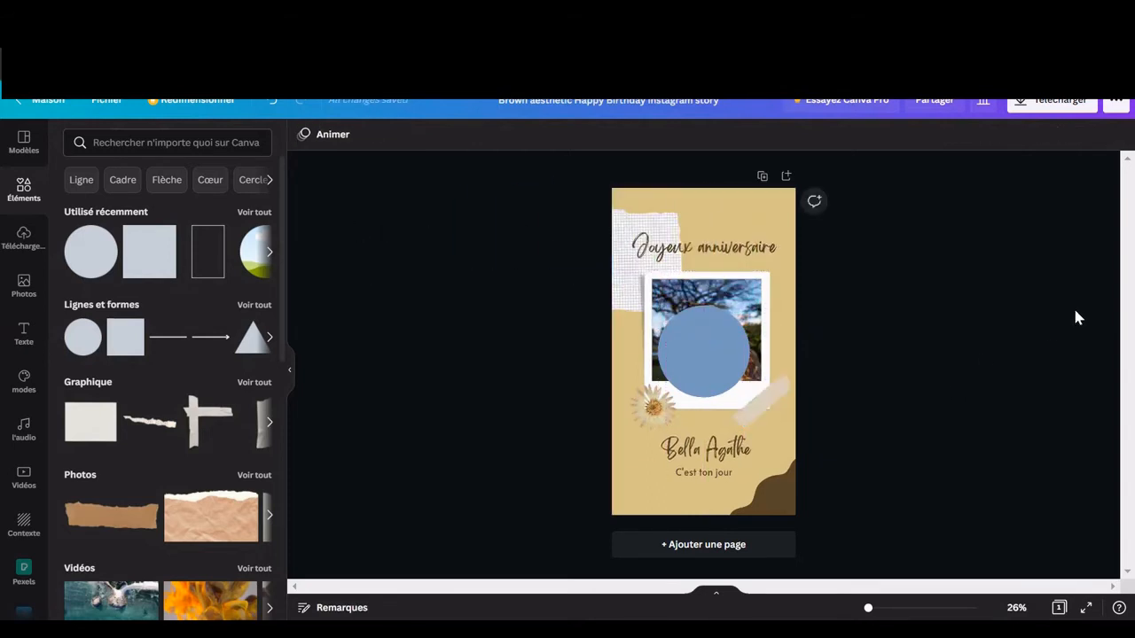
Duplicate the story page and compare the copy with the original
click(761, 177)
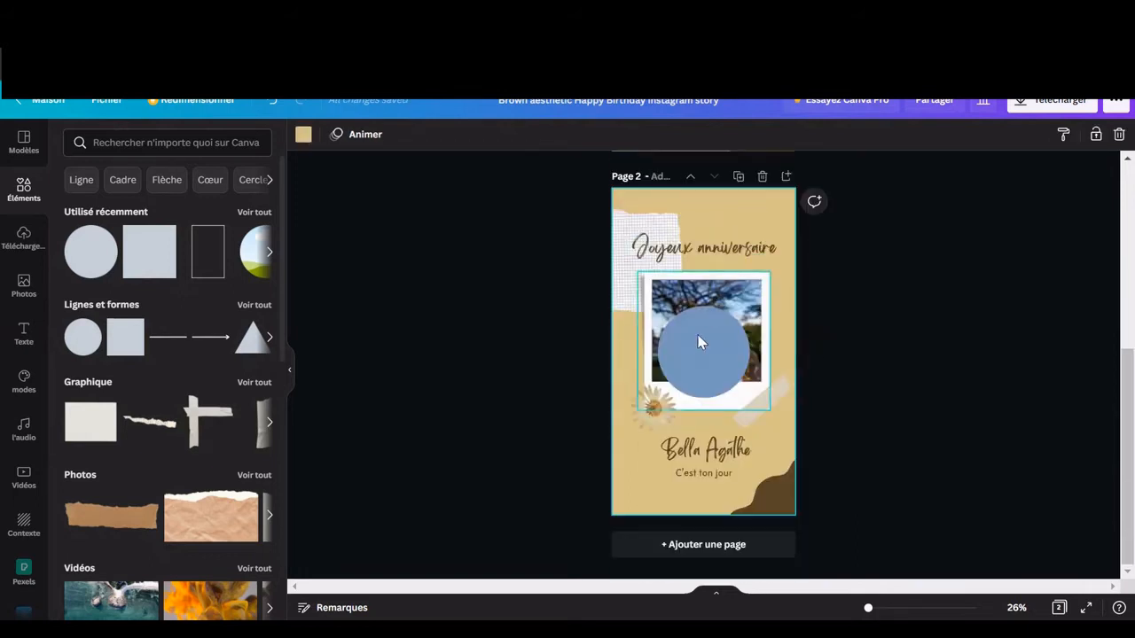
scroll(701, 364, up, 3)
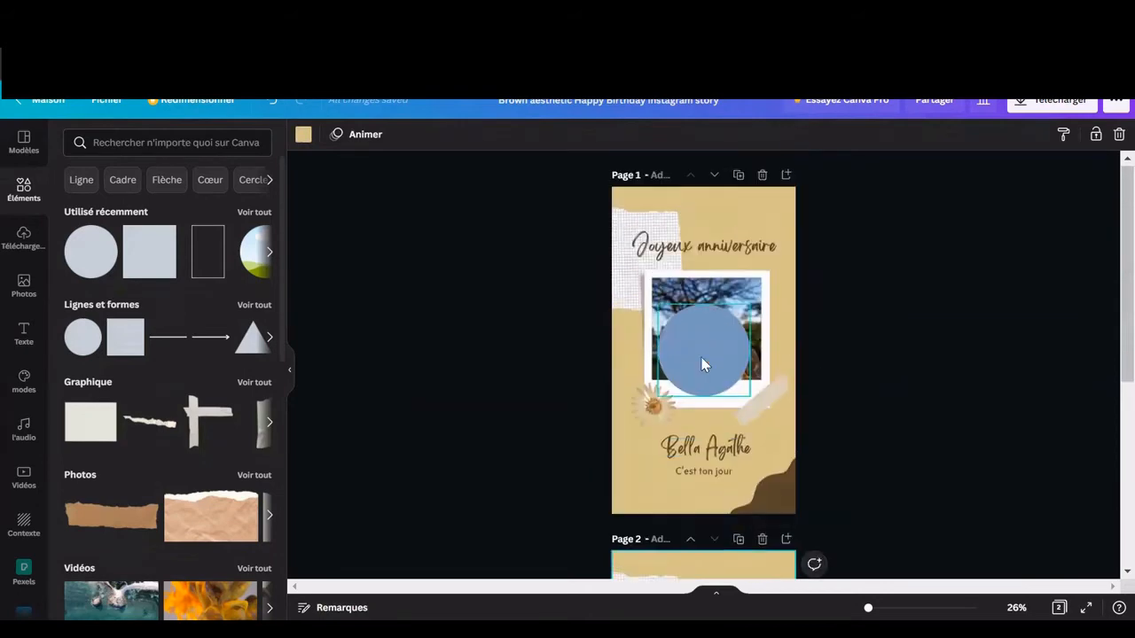
scroll(700, 363, down, 5)
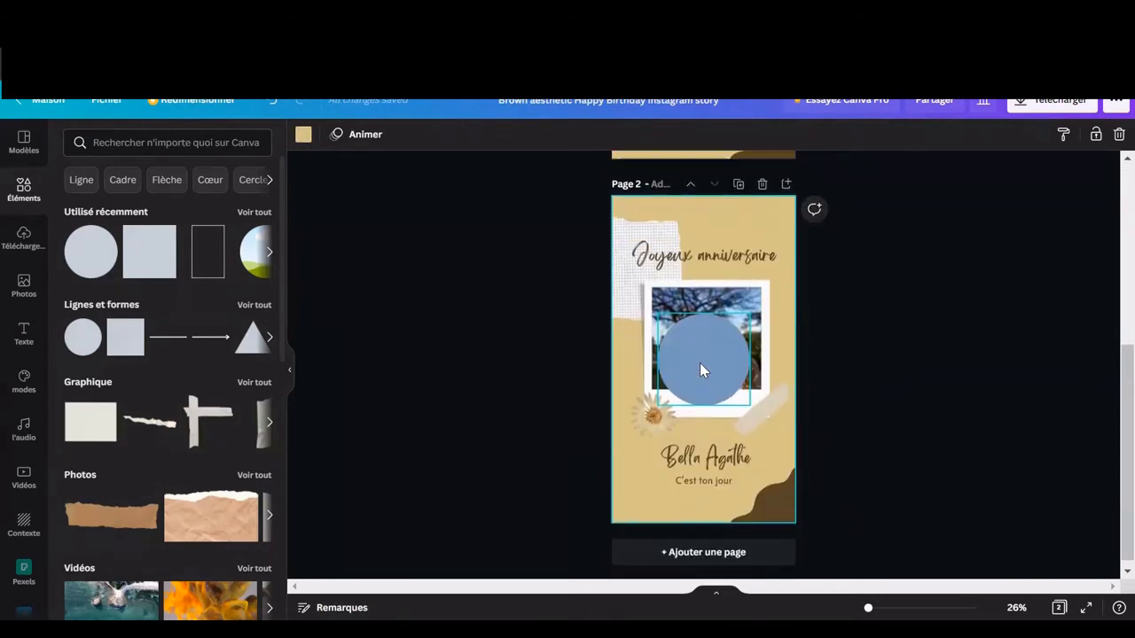
scroll(699, 362, up, 5)
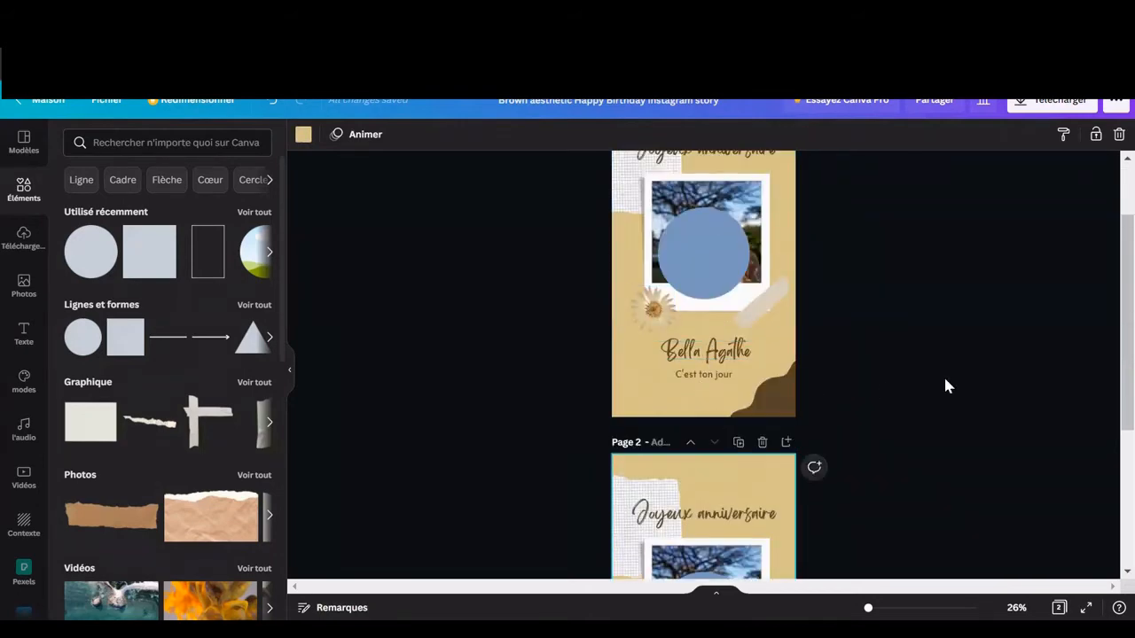
scroll(945, 379, down, 3)
Move the blue circle off page 2 and delete that duplicated page
drag(695, 372, 740, 257)
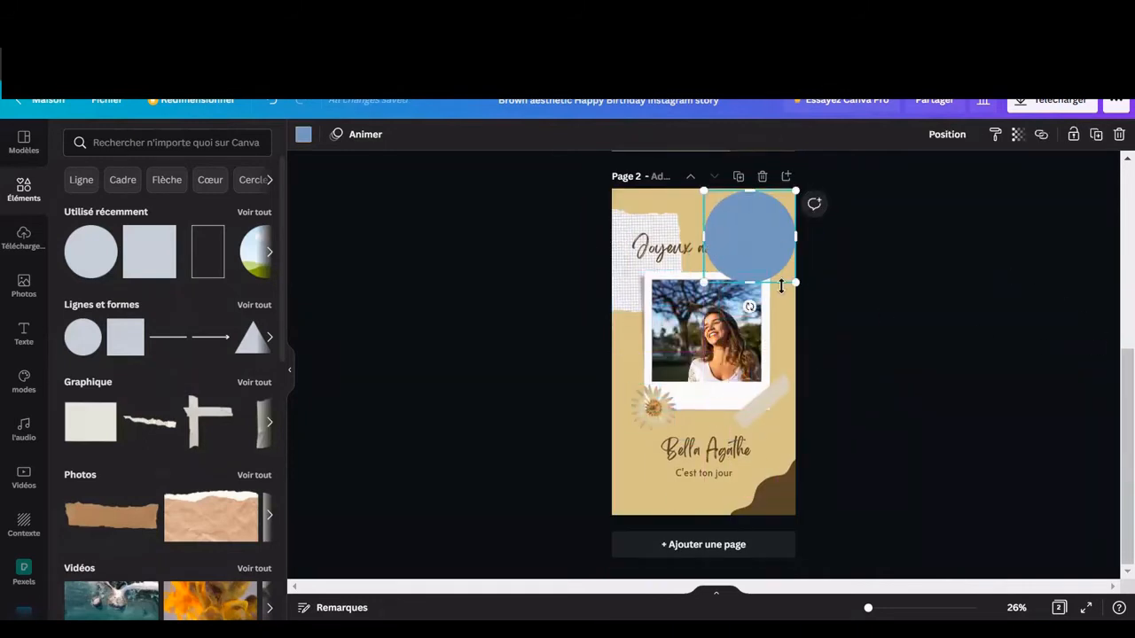
drag(760, 244, 916, 324)
scroll(828, 385, up, 2)
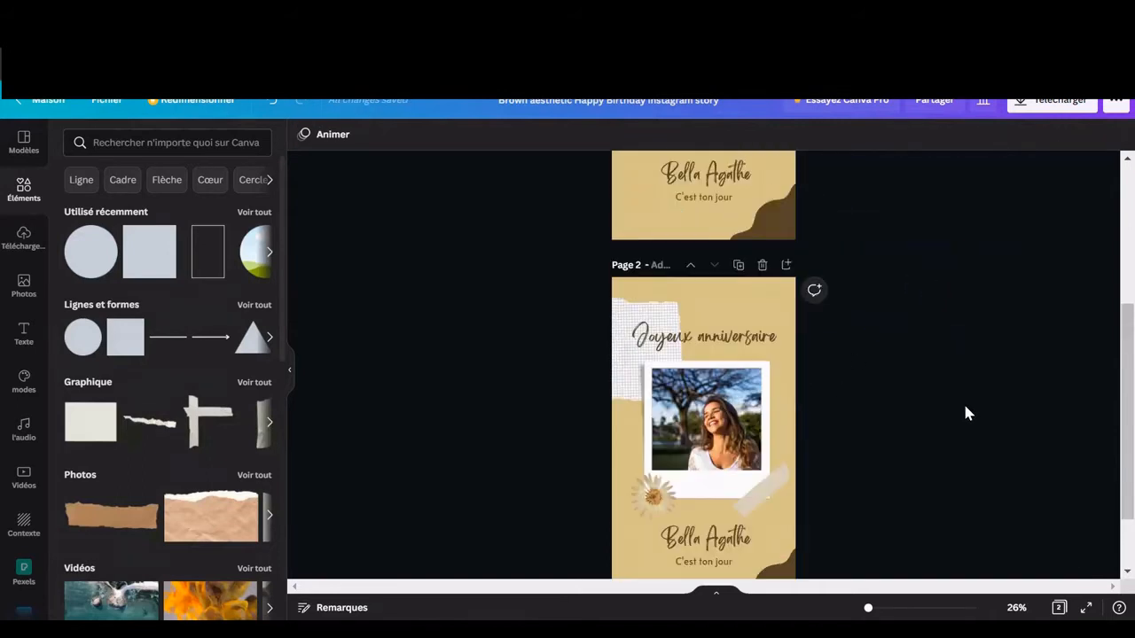
click(761, 264)
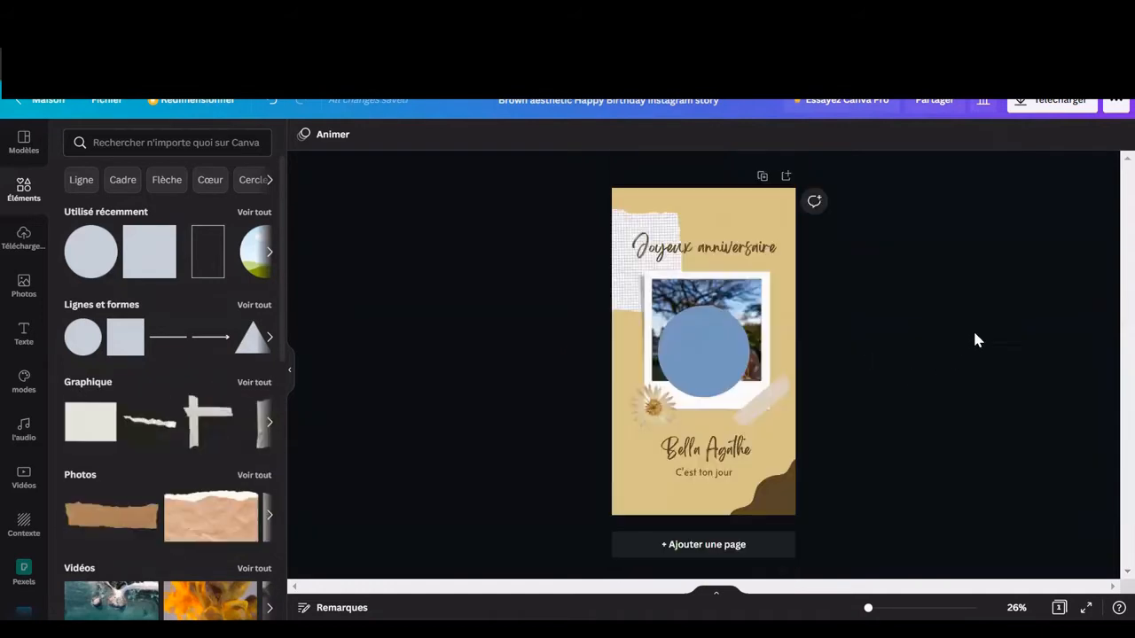
Remove the blue circle from the story by moving it completely off the page
drag(698, 337, 891, 330)
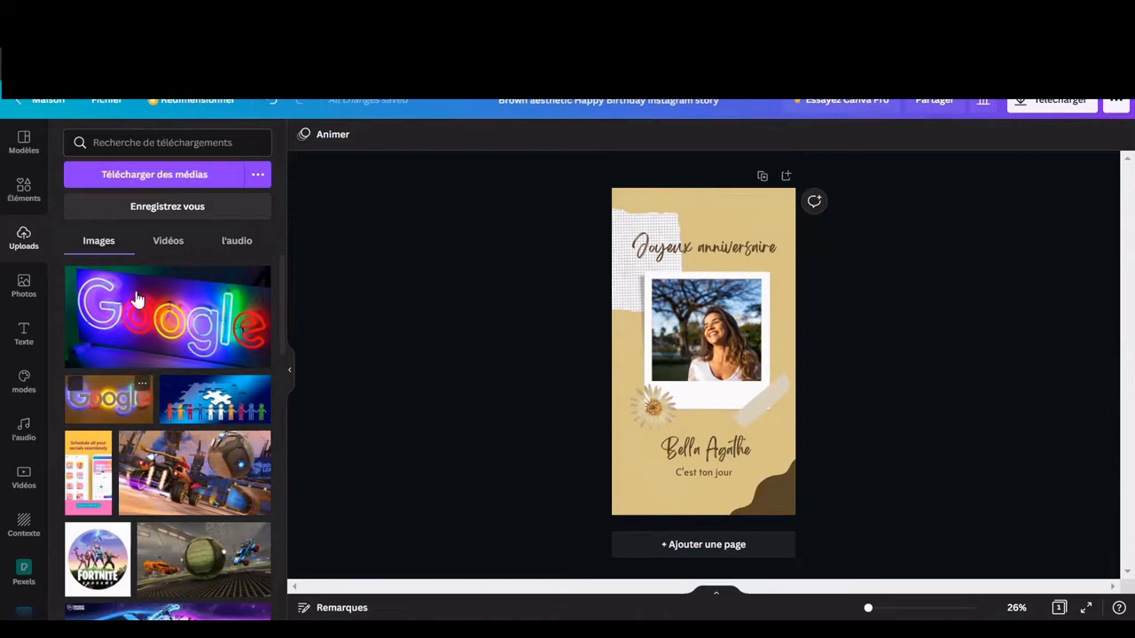
mouse_move(243, 410)
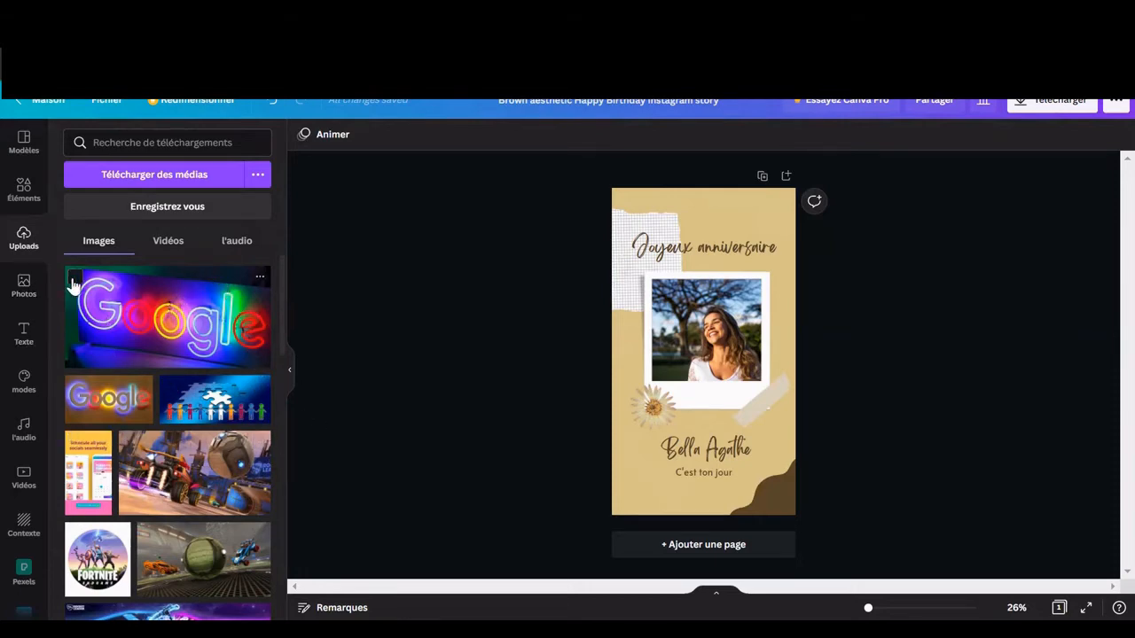
click(171, 180)
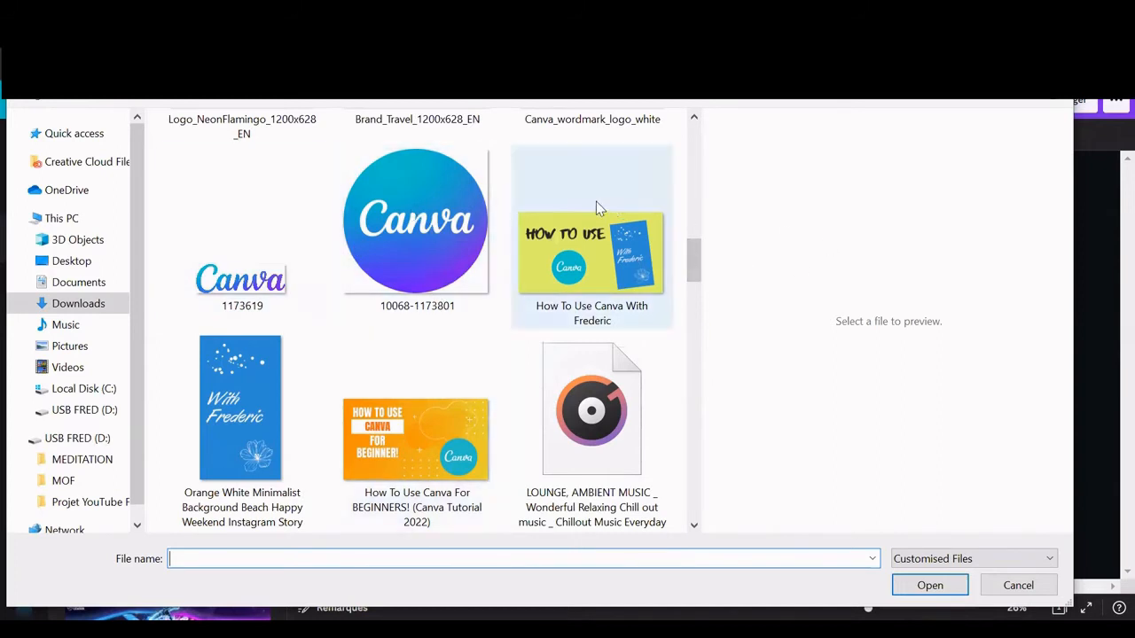
click(398, 197)
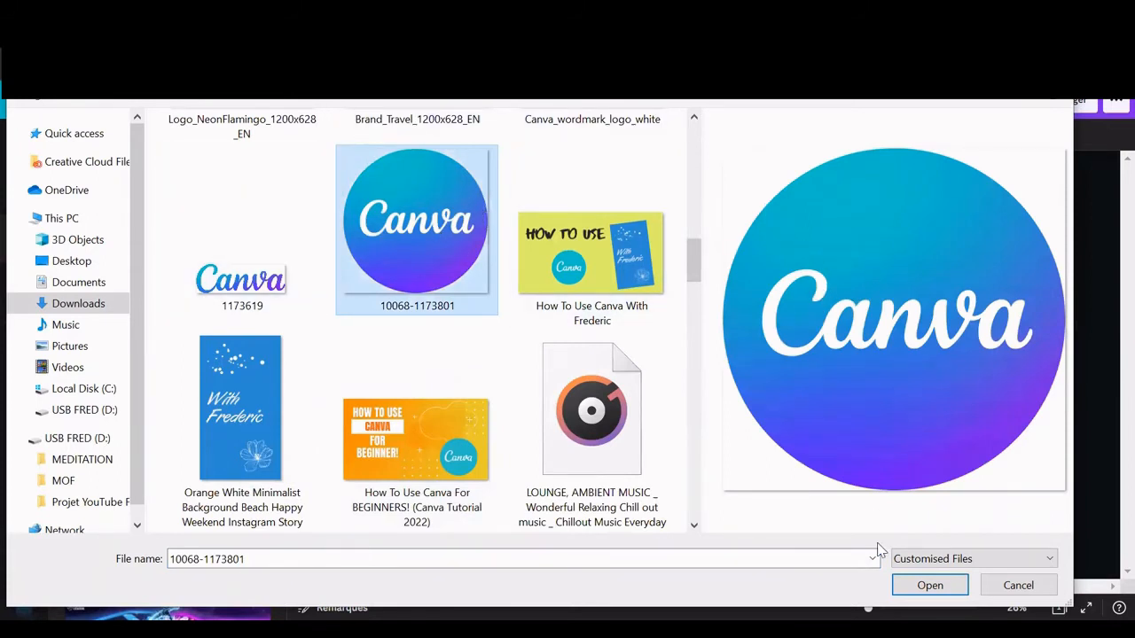
click(926, 587)
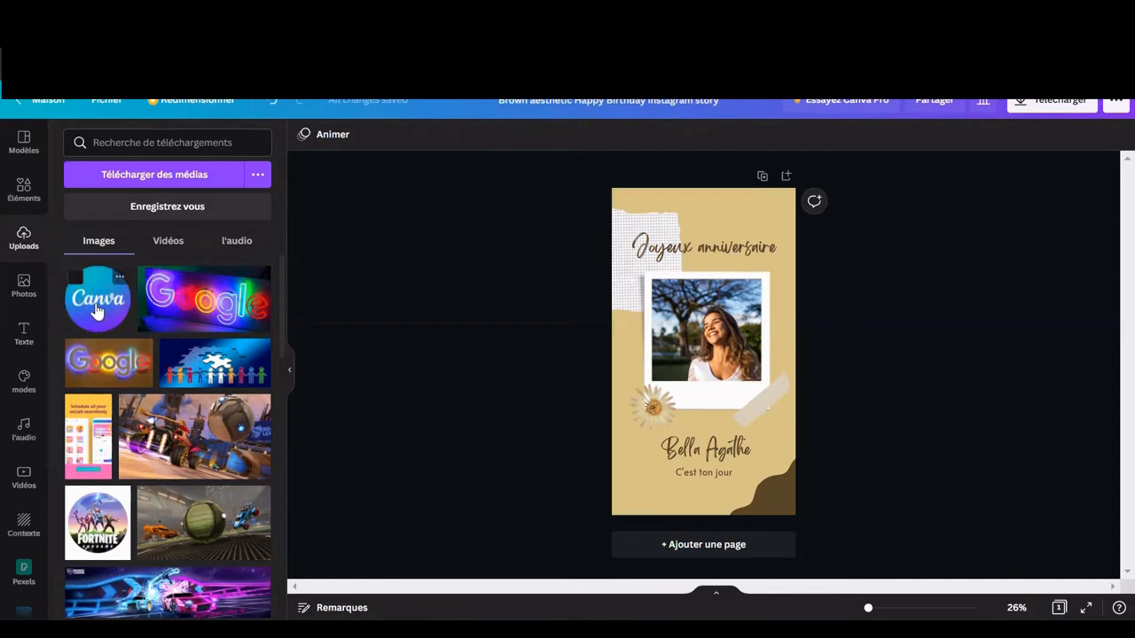
Try the uploaded Canva logo in the portrait frame and undo the changes to the frame
drag(97, 311, 716, 344)
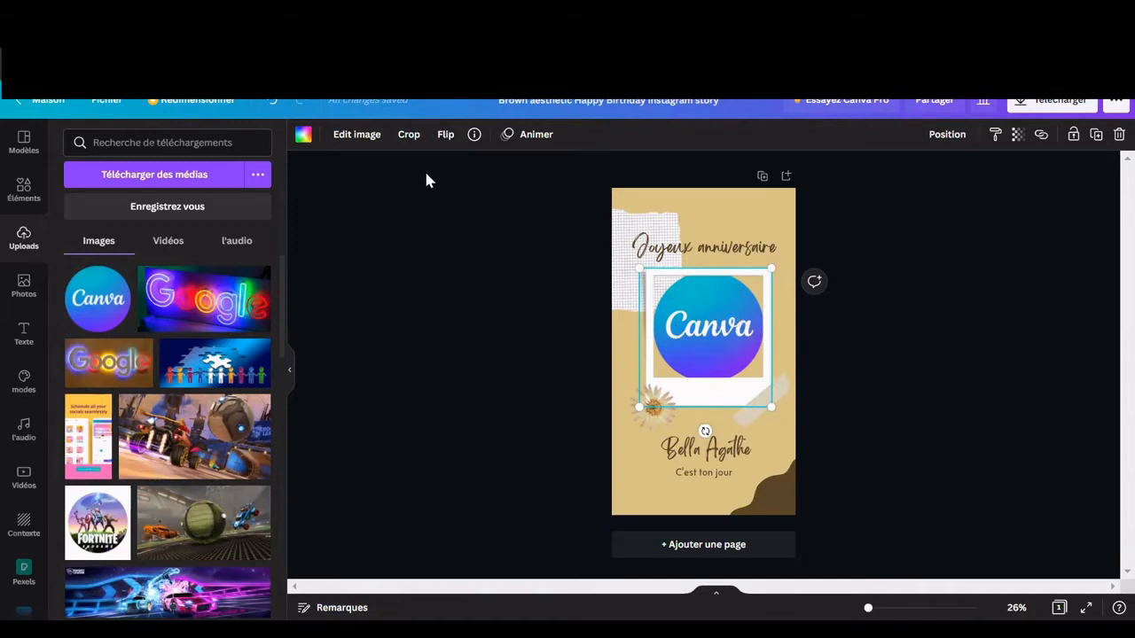
click(271, 103)
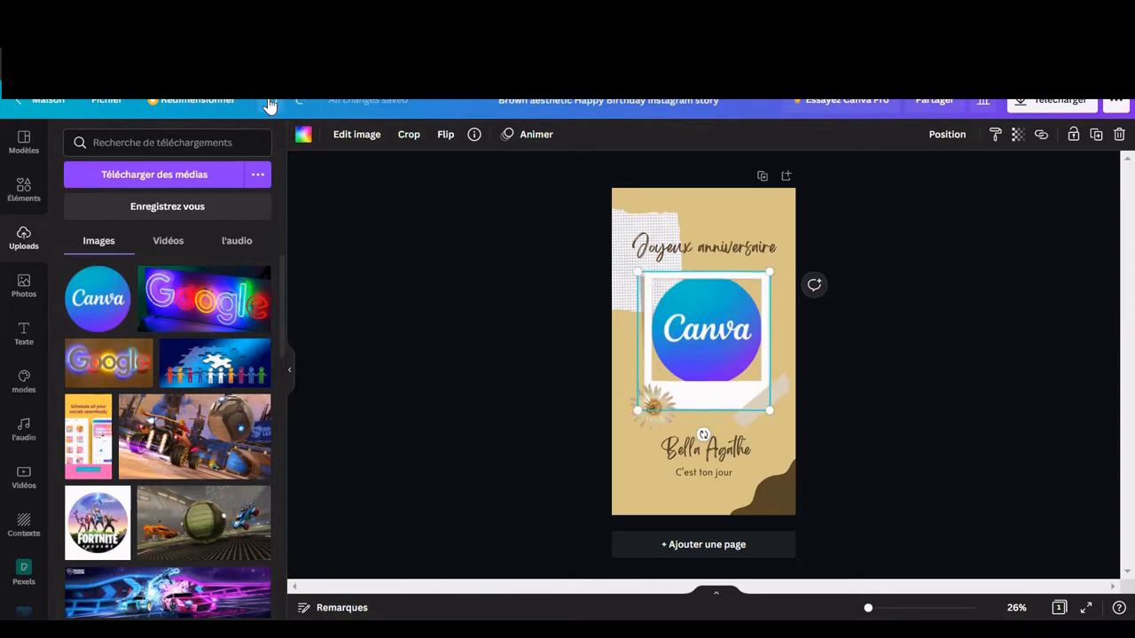
click(270, 103)
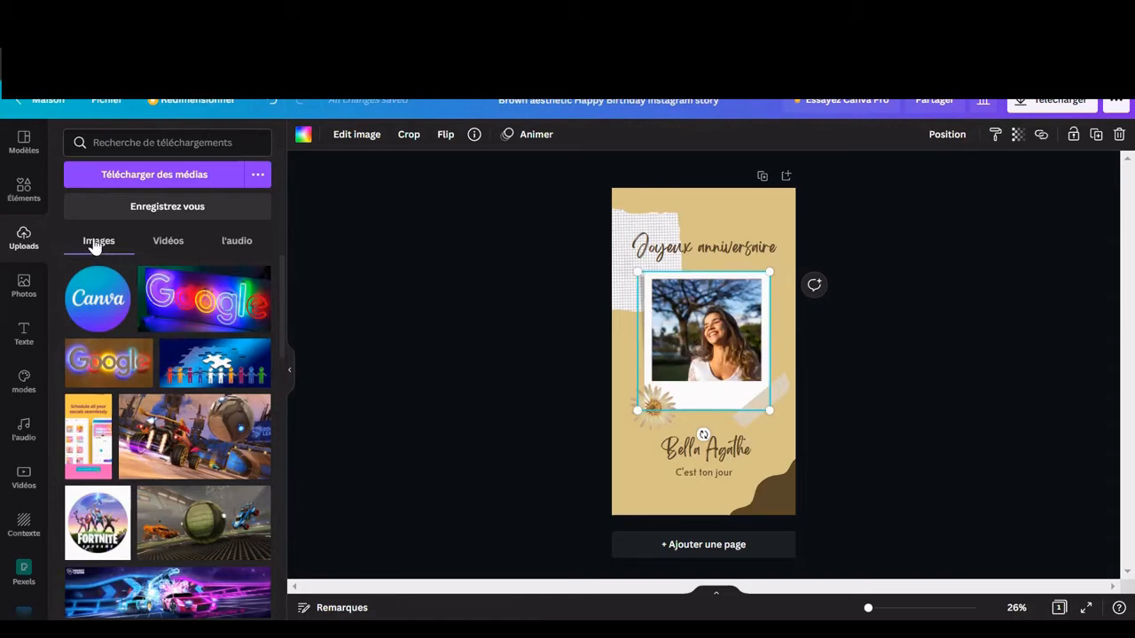
Look through the uploaded videos and audio files and the stock photo library
click(165, 242)
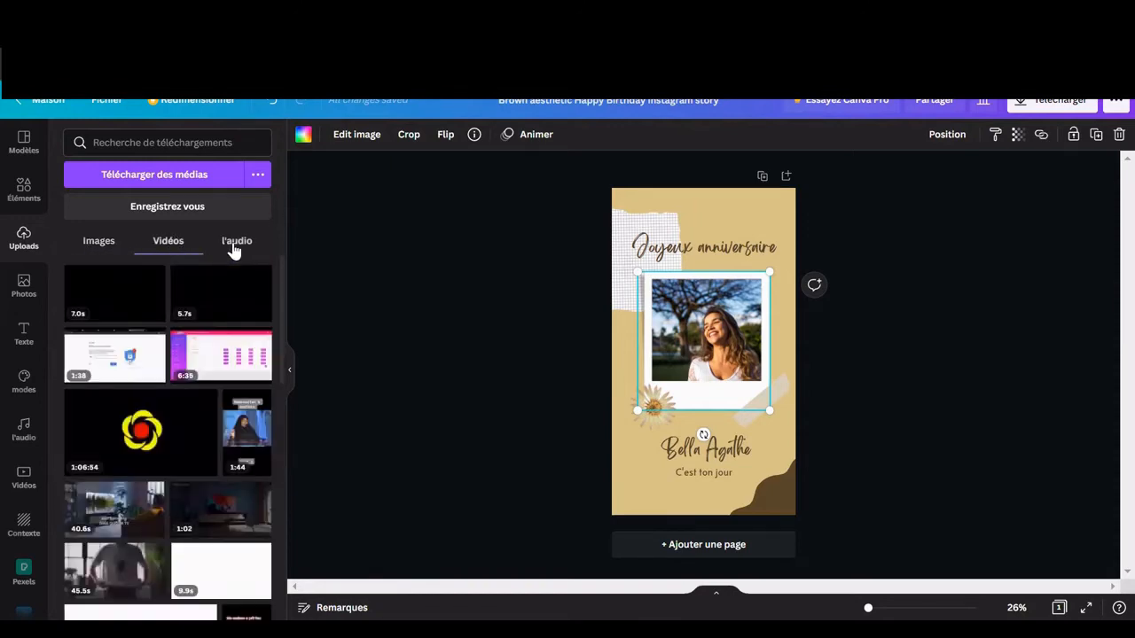
click(234, 251)
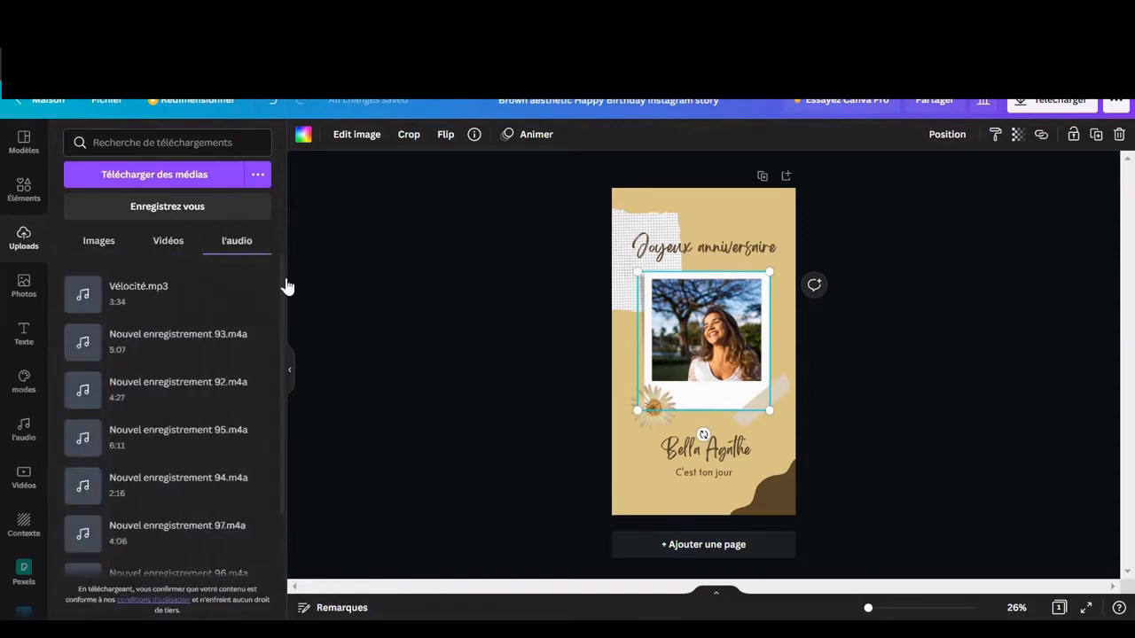
click(24, 285)
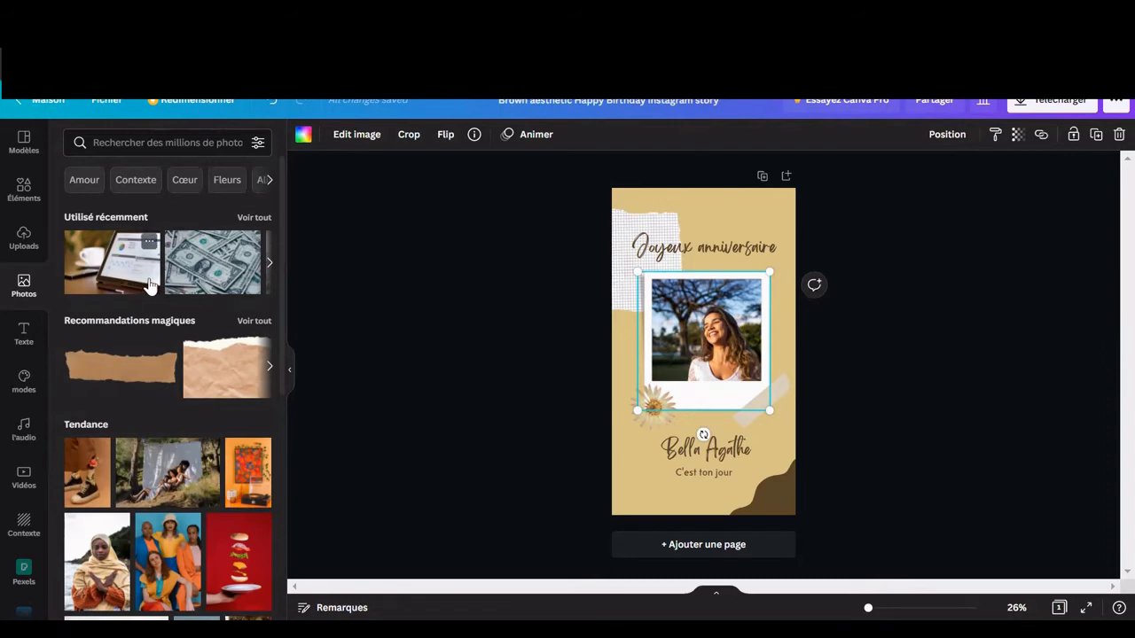
scroll(149, 284, down, 6)
scroll(270, 256, up, 6)
Add a default heading text box and move it to the top of the page, over the birthday title
click(24, 337)
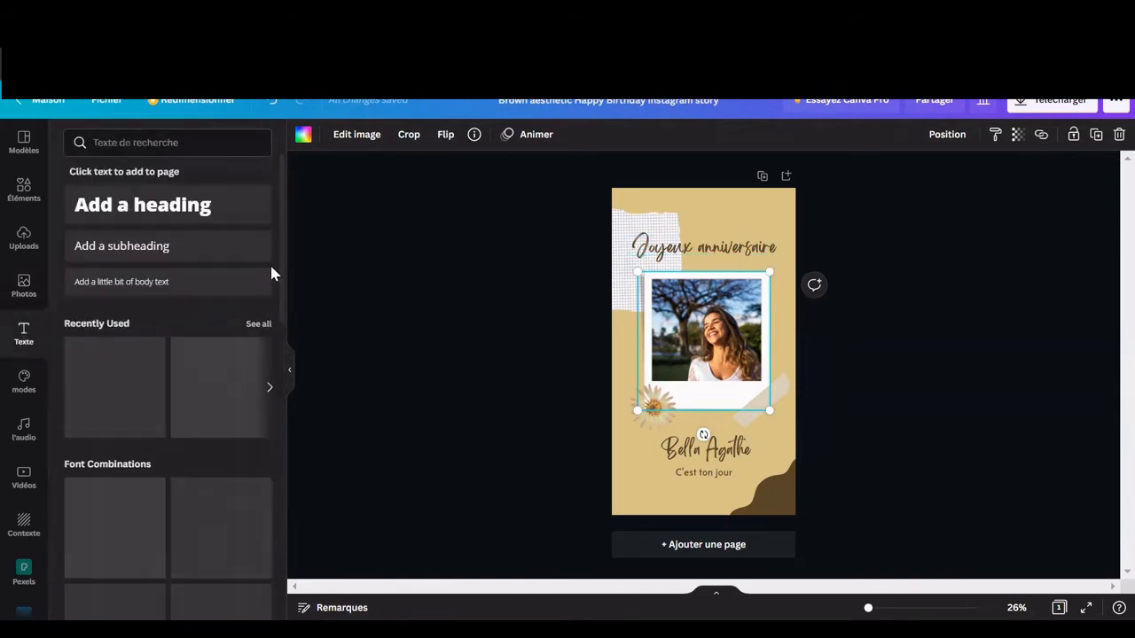
click(158, 217)
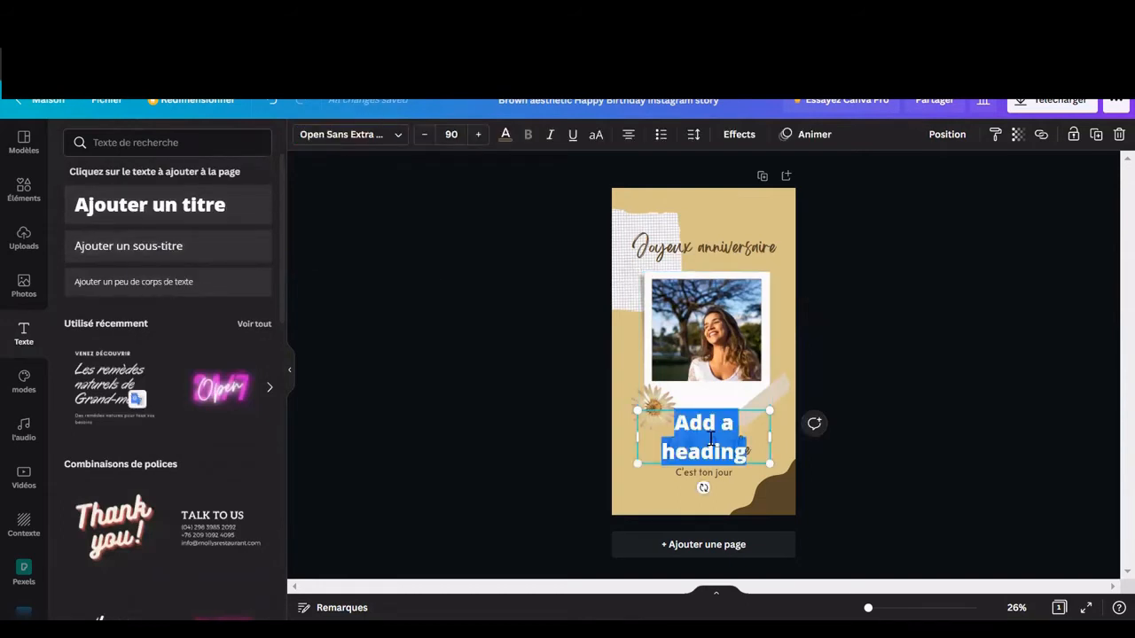
drag(688, 452, 753, 217)
click(816, 456)
click(792, 461)
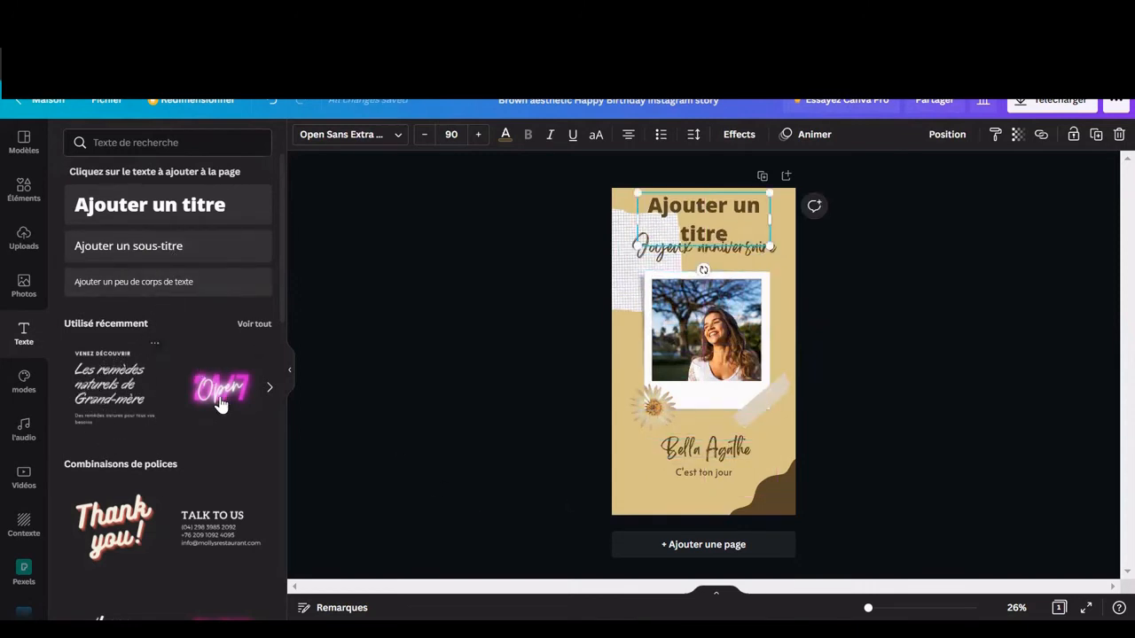
Look through the ready-made font combinations in the text library
scroll(114, 443, down, 10)
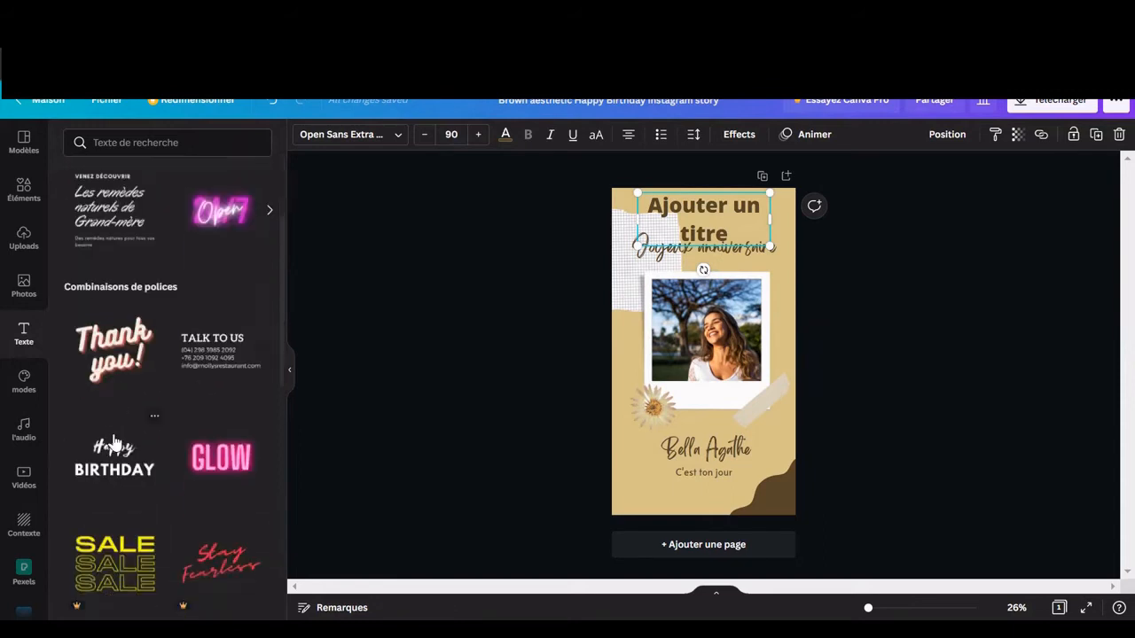
scroll(111, 446, down, 3)
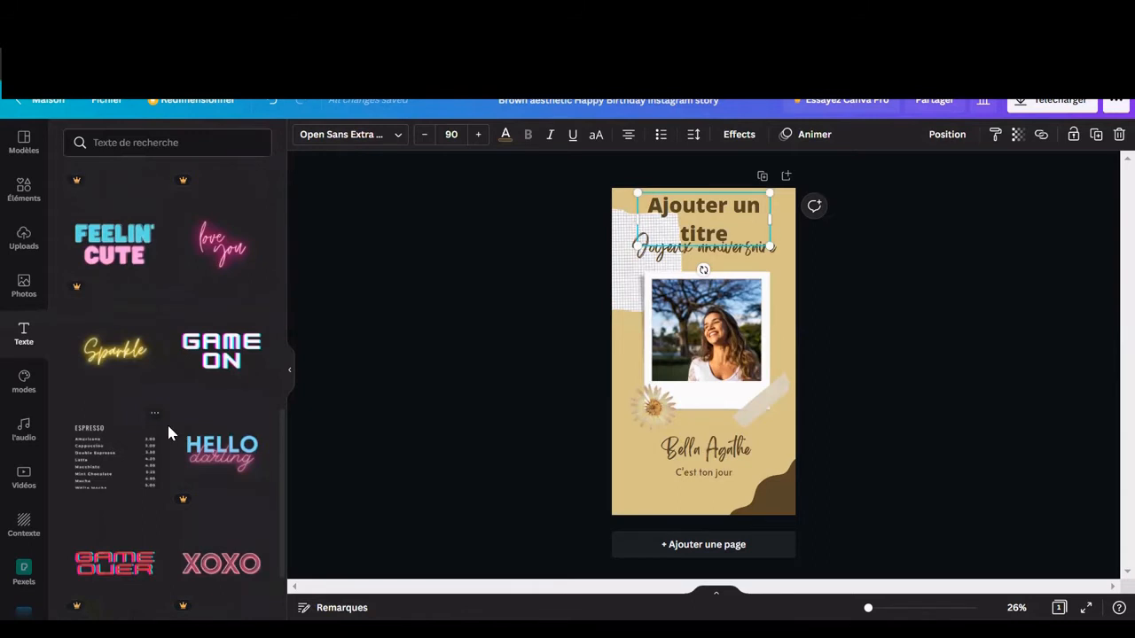
scroll(169, 434, down, 3)
scroll(167, 422, down, 3)
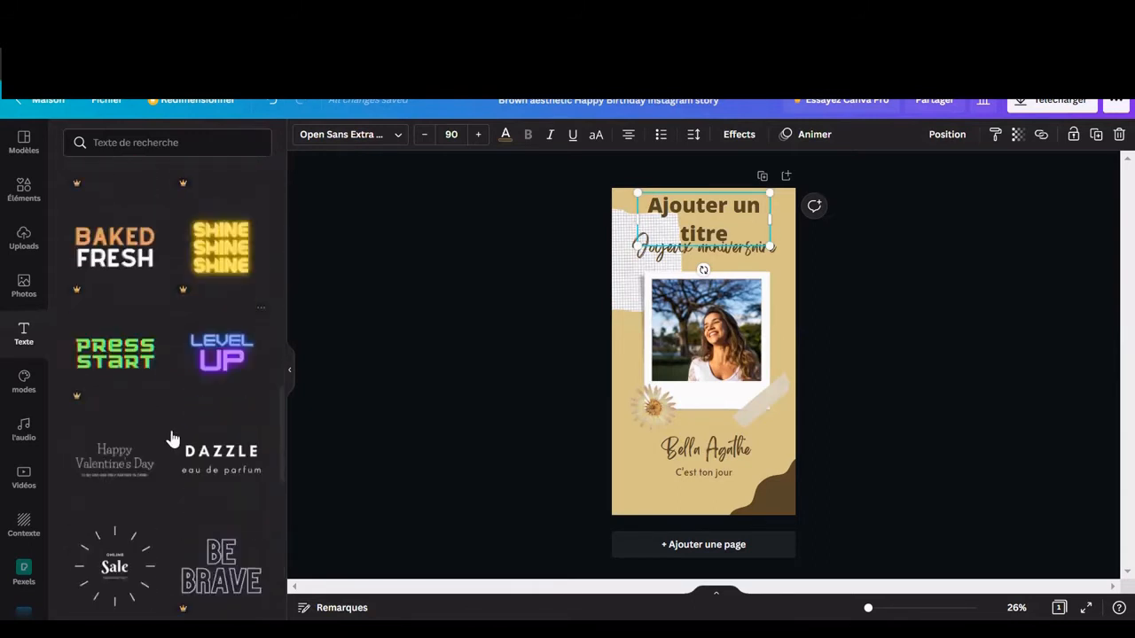
View the fonts available for the added heading and remove the heading text box from the page
double_click(706, 229)
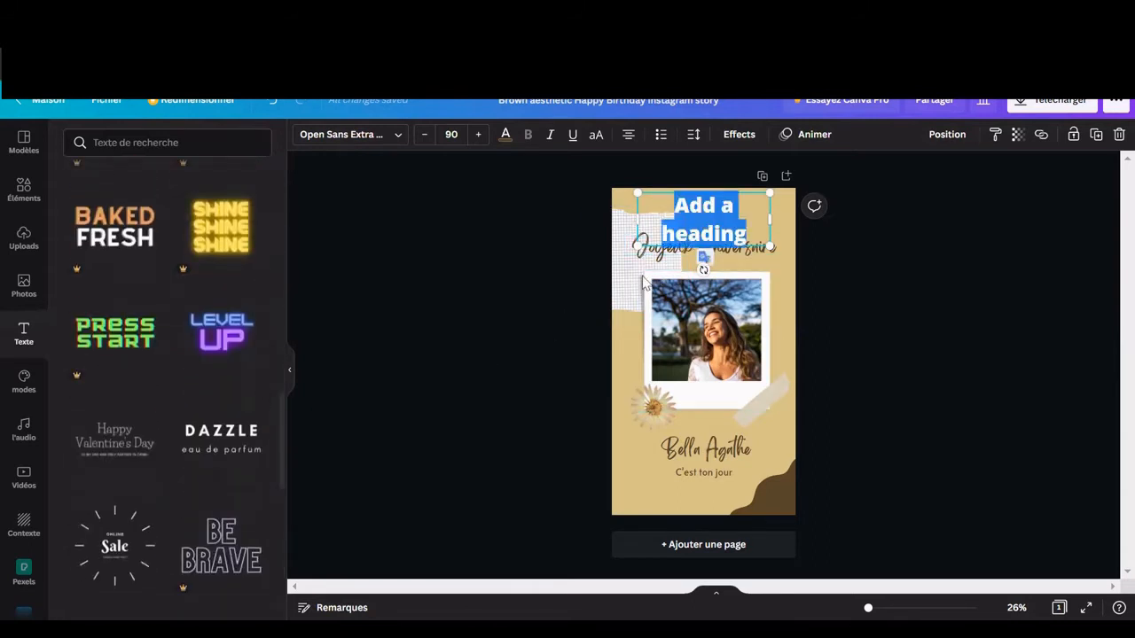
click(890, 310)
click(717, 224)
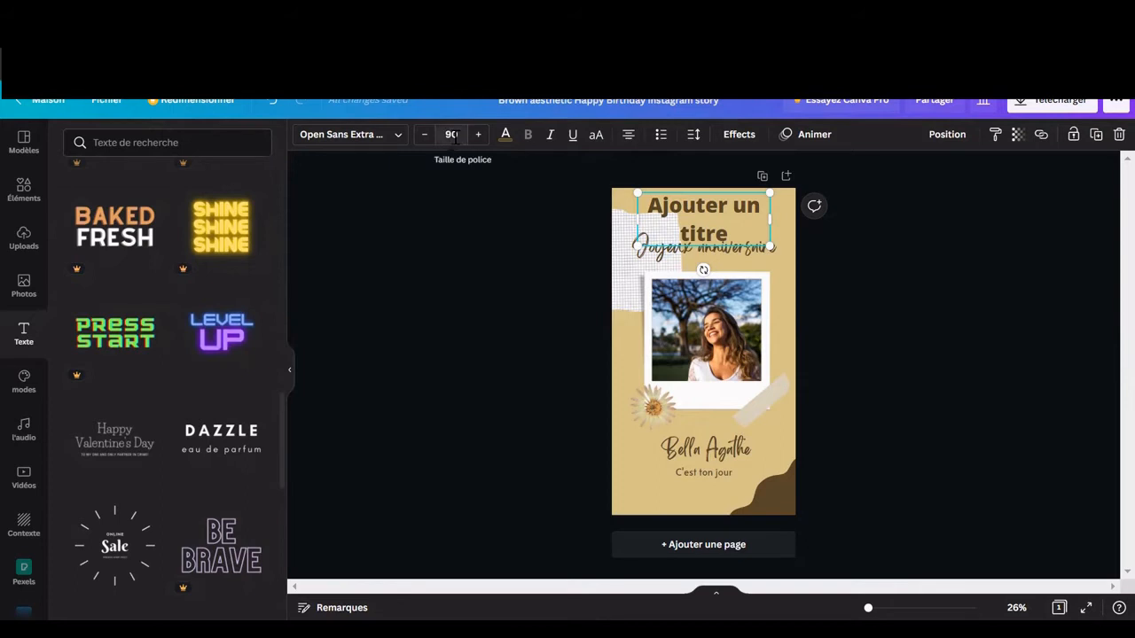
click(395, 138)
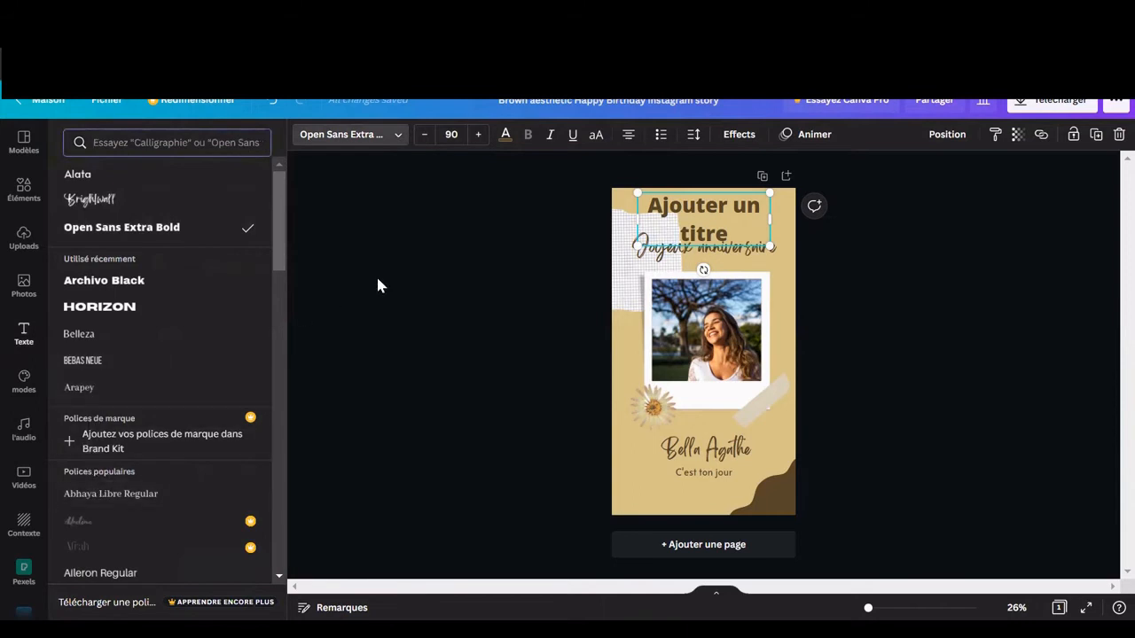
key(Escape)
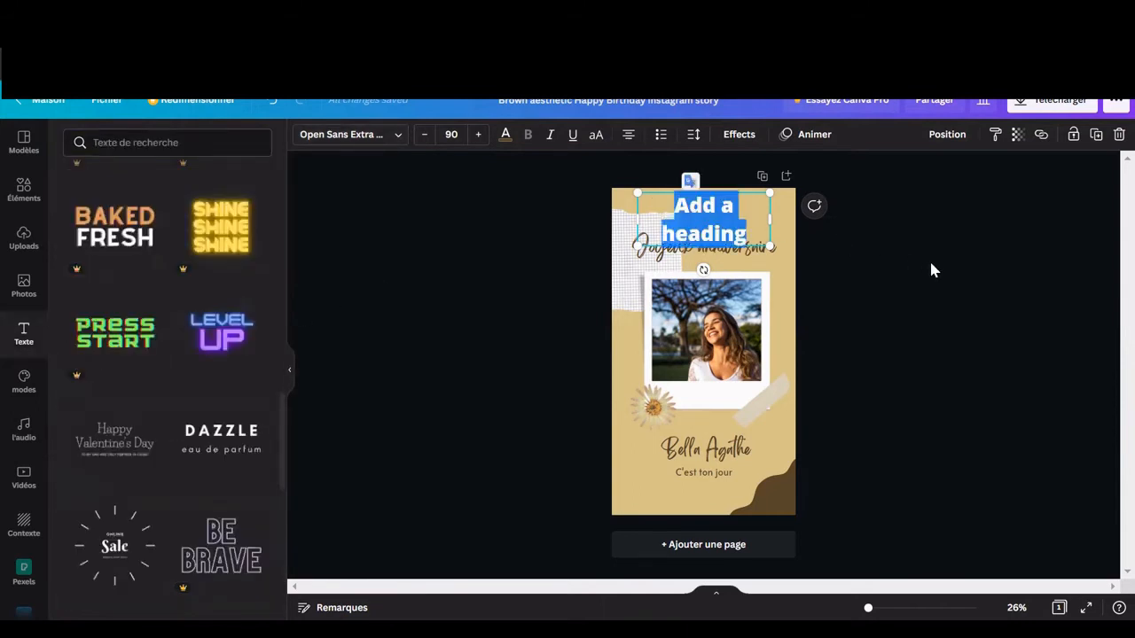
click(931, 263)
drag(697, 210, 405, 206)
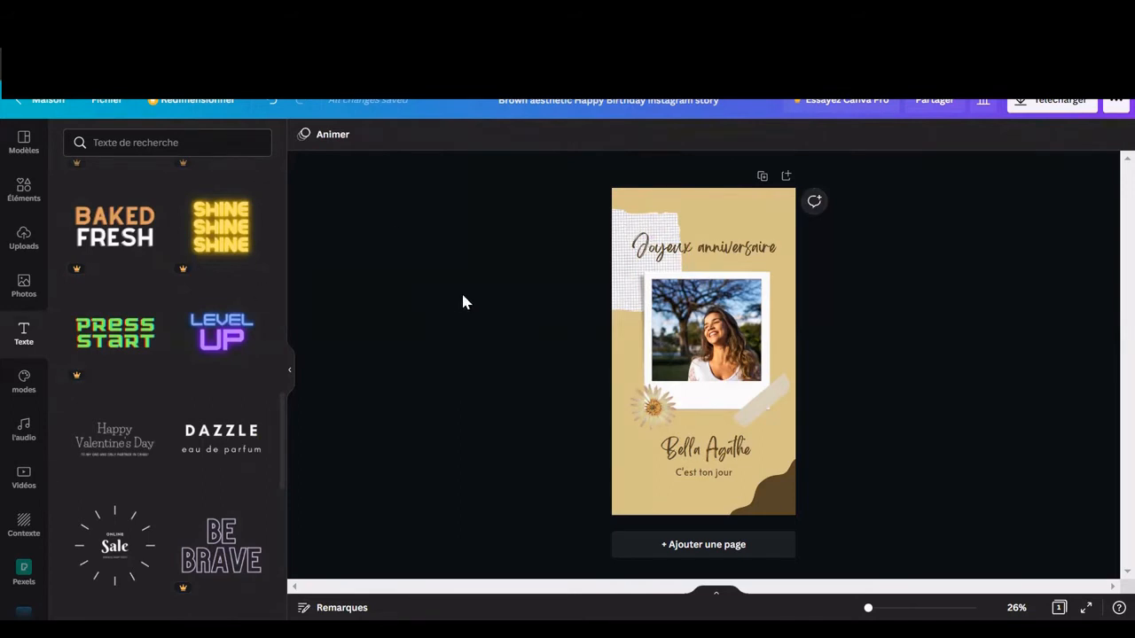
Apply the recently used Rubik and Roboto Mono style and shuffle its colours to a pale pink background with dark text
click(25, 379)
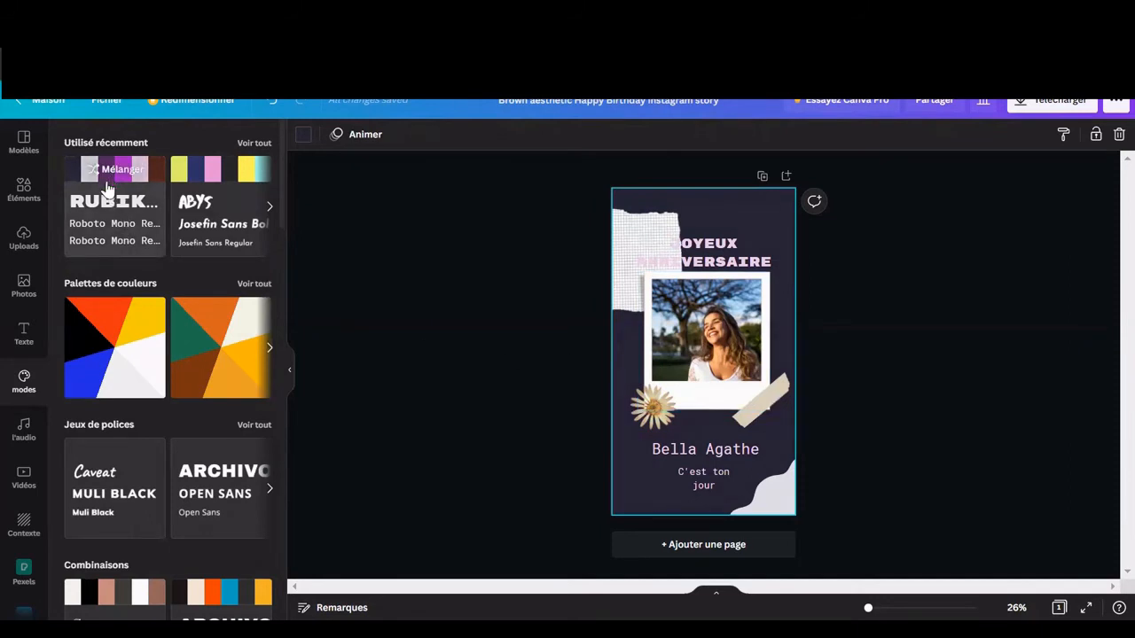
click(106, 188)
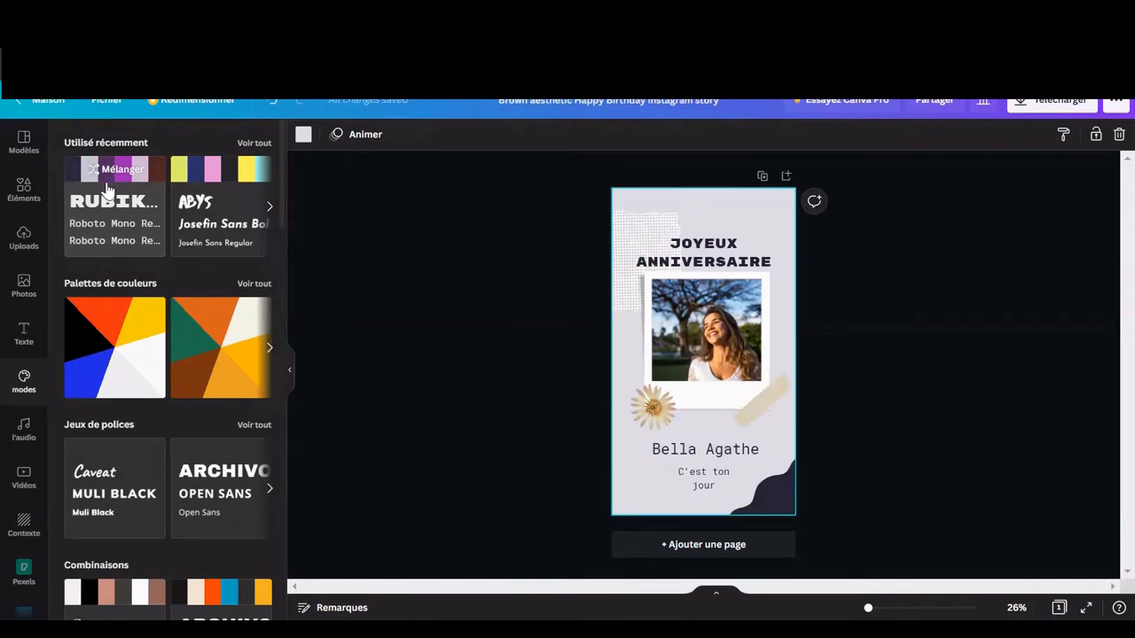
click(106, 188)
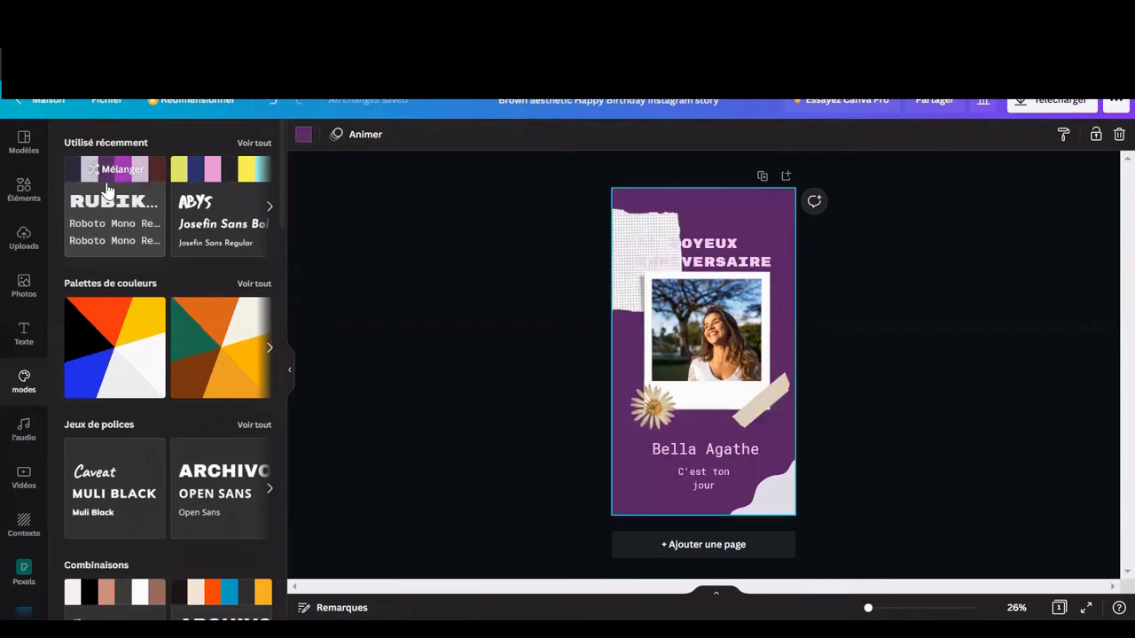
click(106, 188)
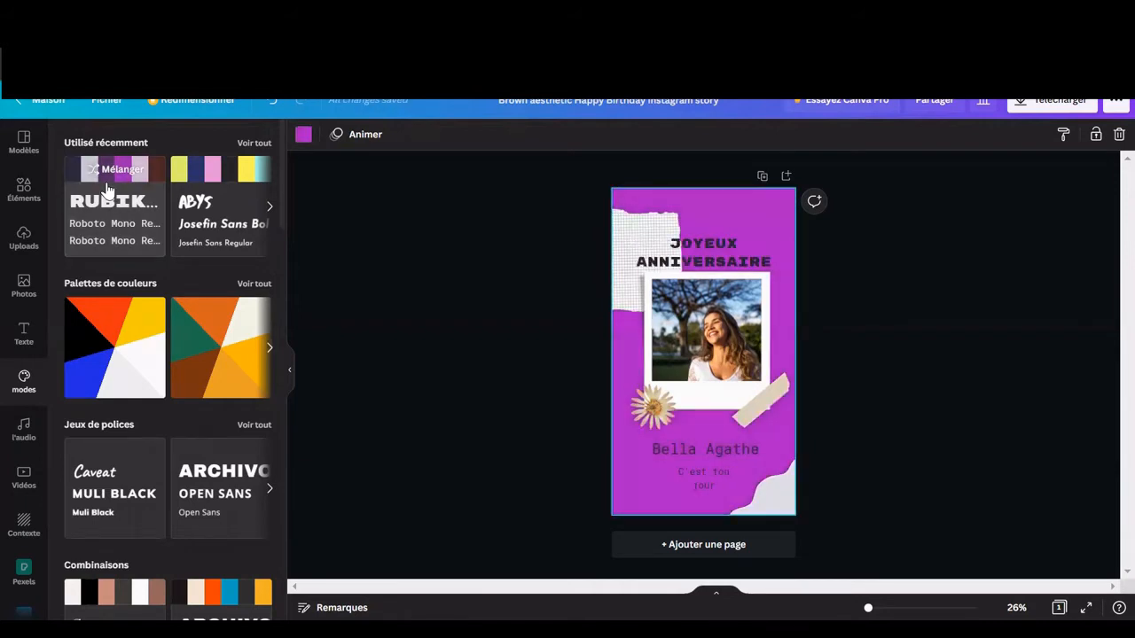
click(106, 188)
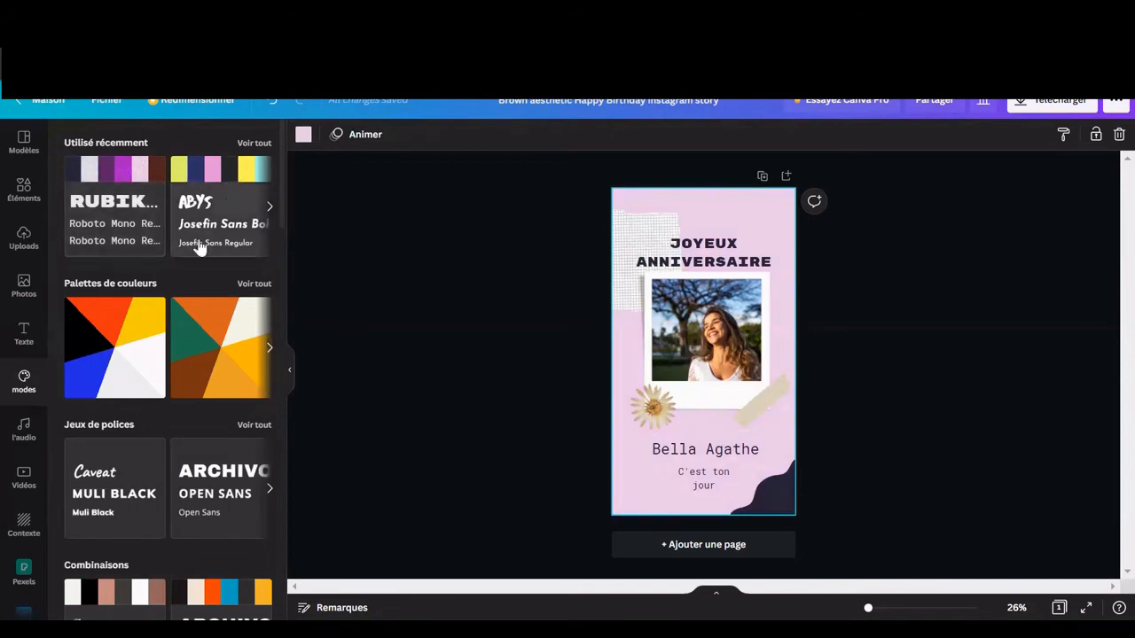
Look through the other ready-made combinations of colour palettes and fonts
scroll(190, 260, down, 6)
scroll(187, 264, down, 10)
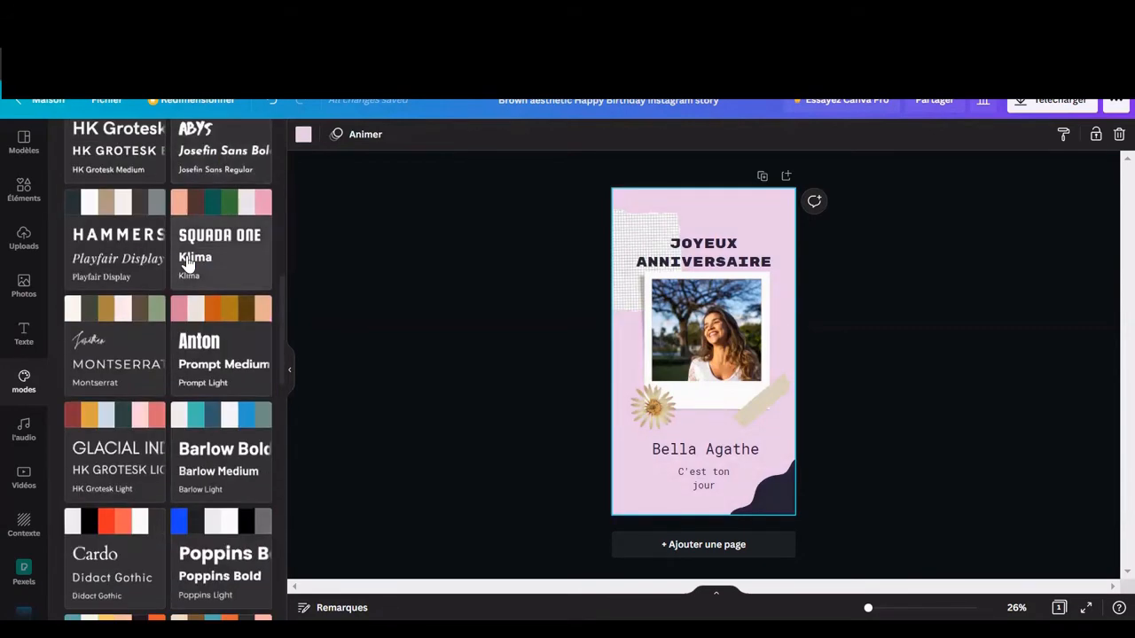
scroll(186, 263, down, 8)
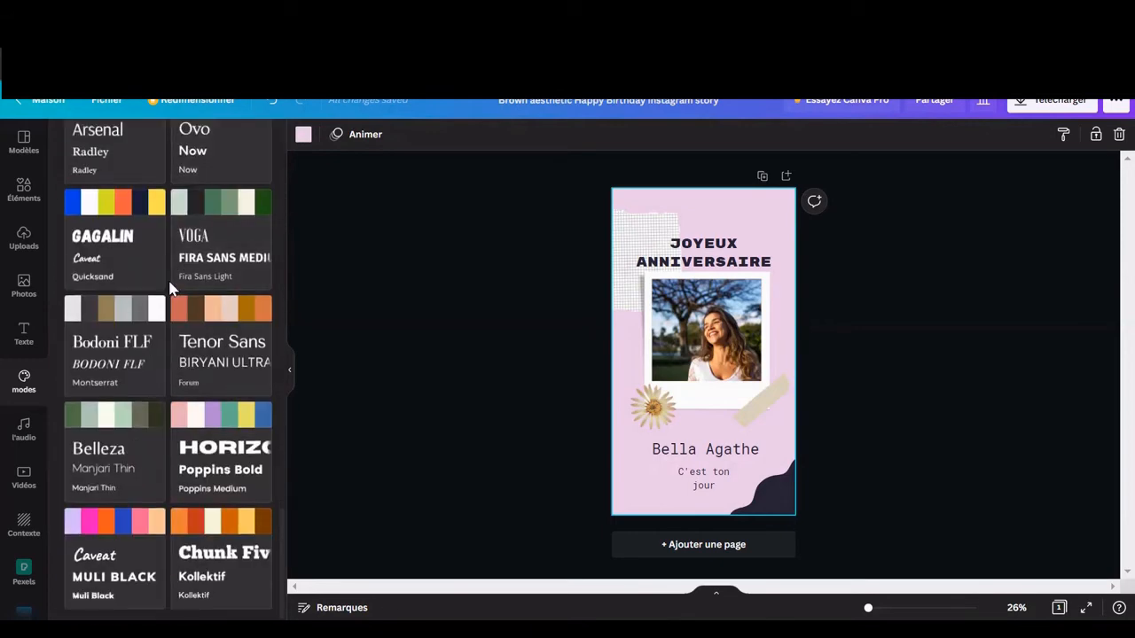
scroll(172, 291, down, 1)
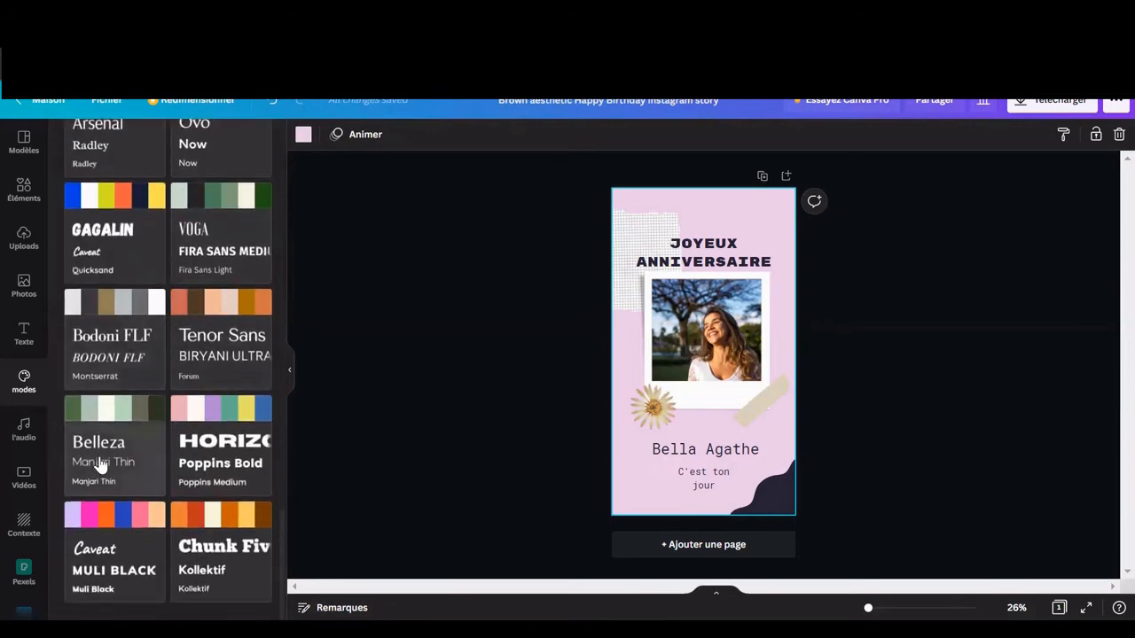
Add the audio track "Sagesse au soleil" to the design and play a short preview of it
click(24, 437)
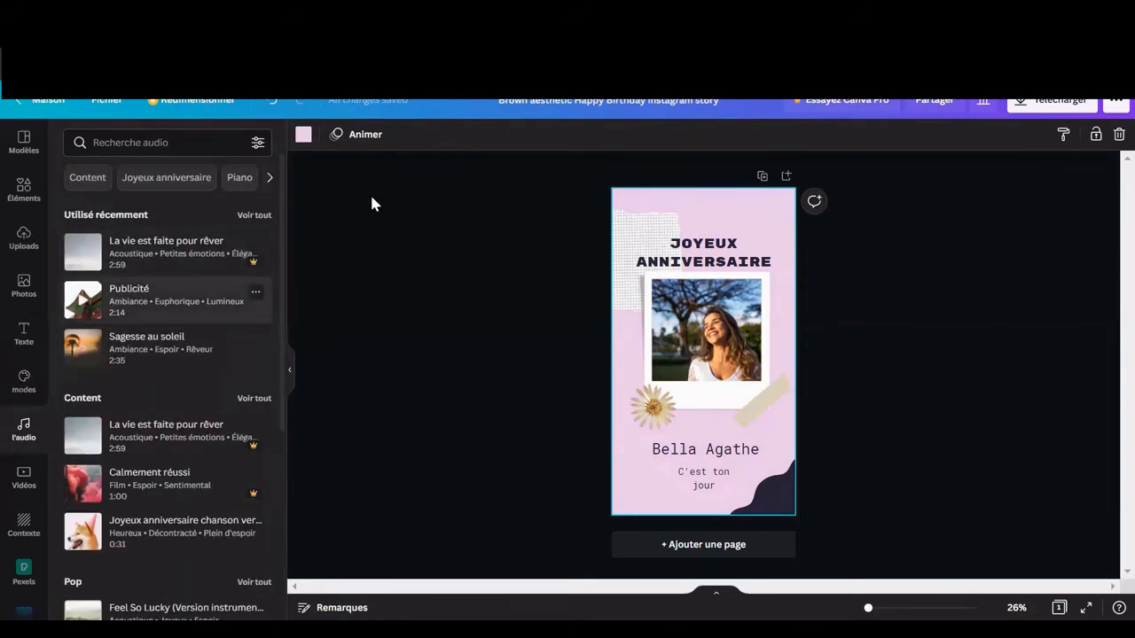
click(127, 358)
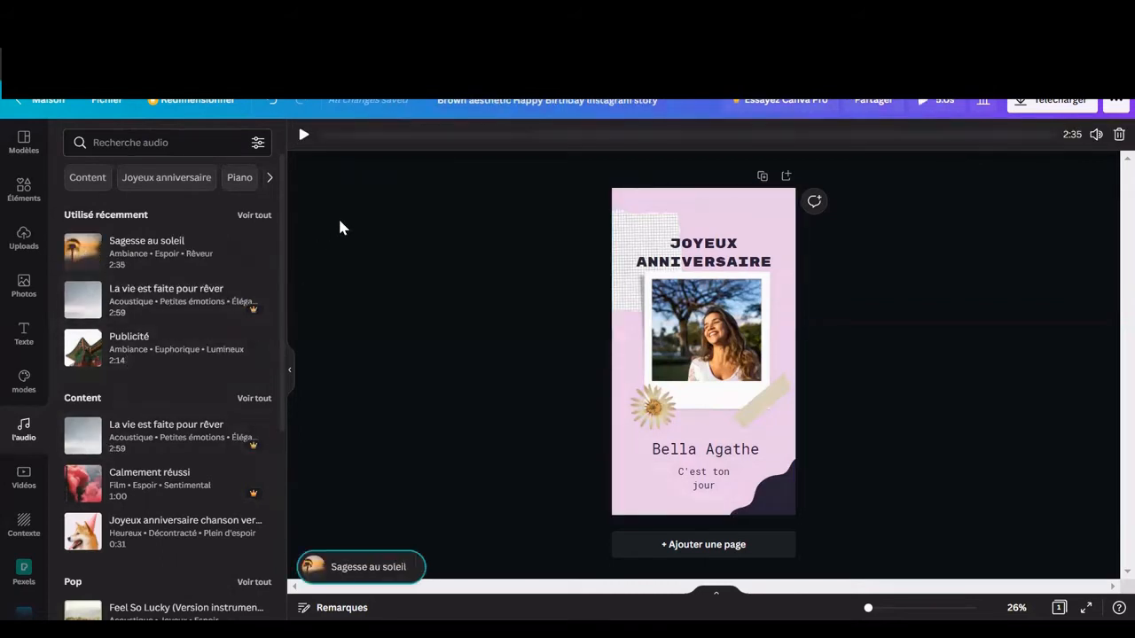
click(324, 139)
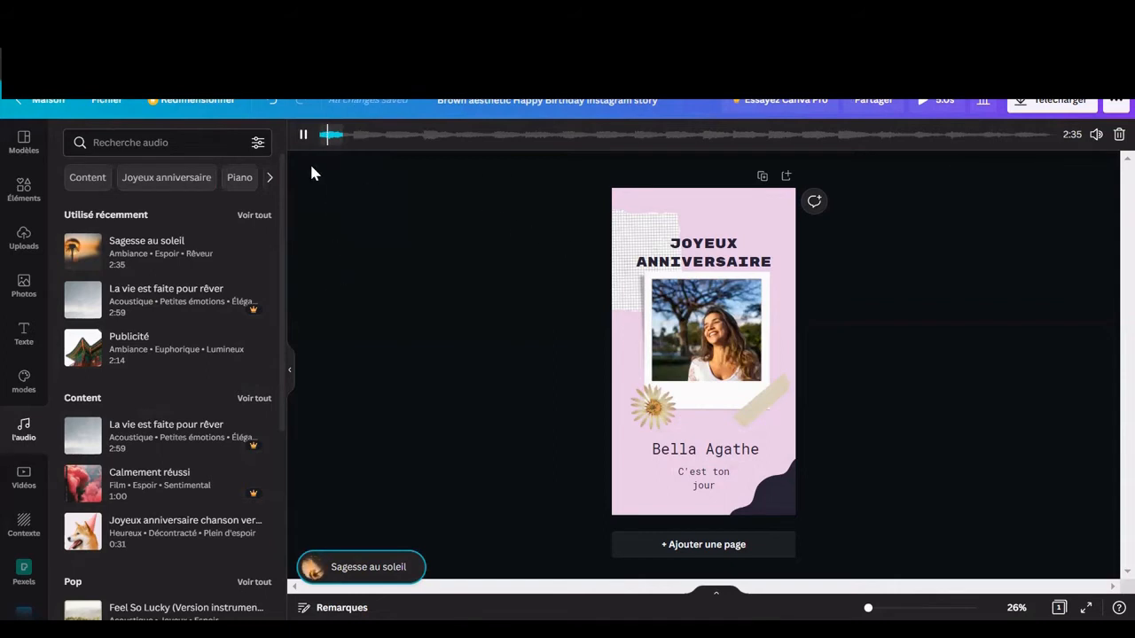
click(303, 135)
click(375, 232)
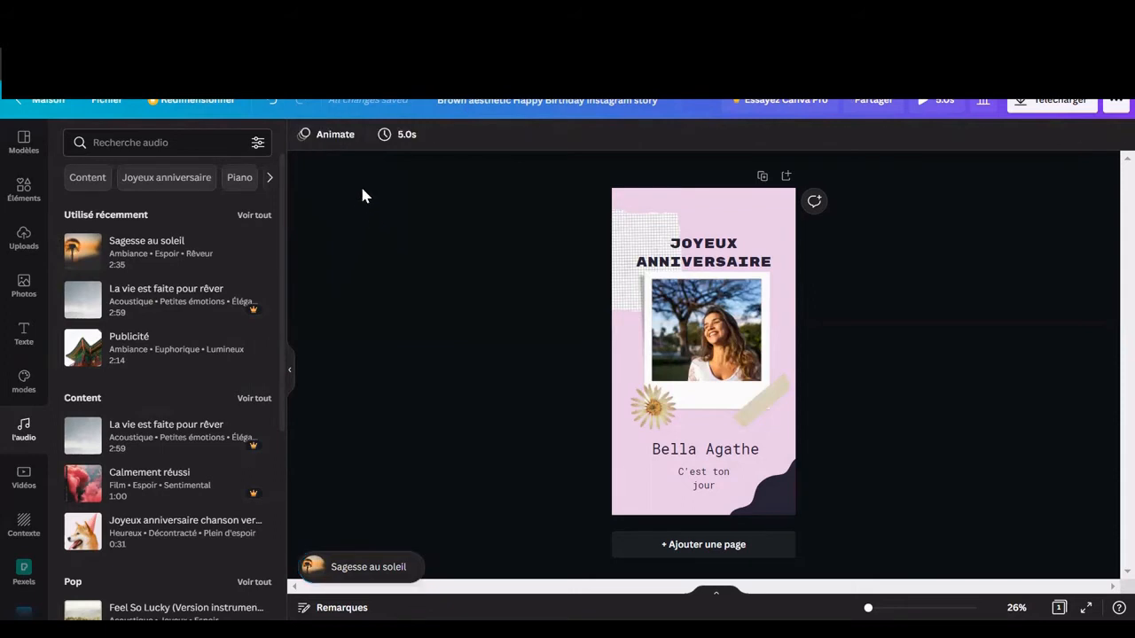
Set the page duration to 30.0 seconds
click(386, 140)
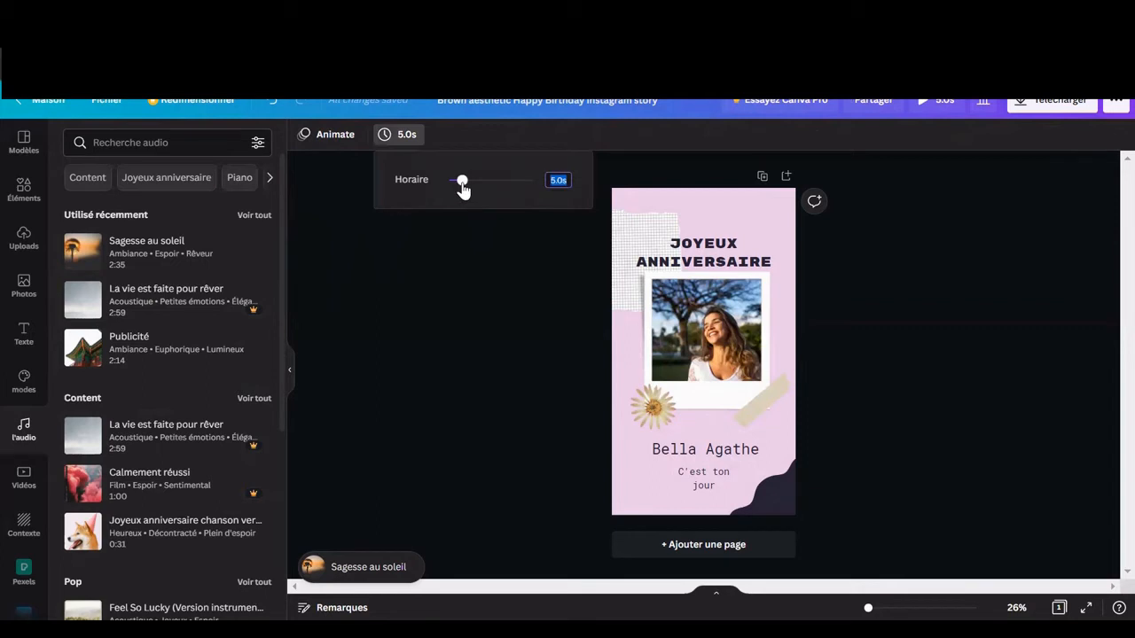
drag(463, 188, 540, 200)
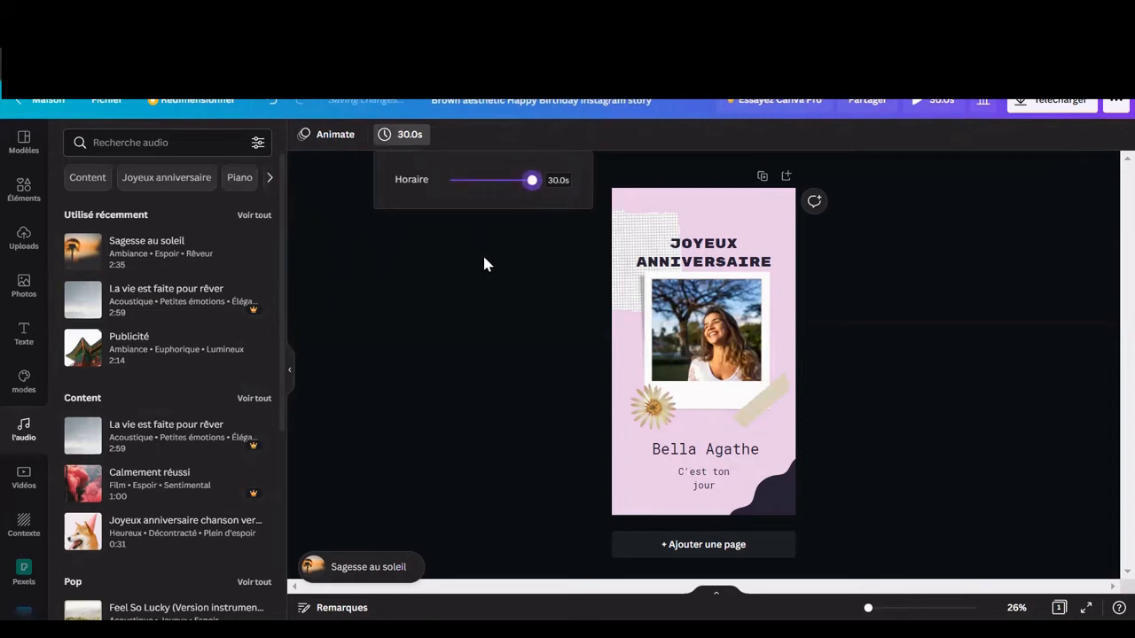
click(436, 332)
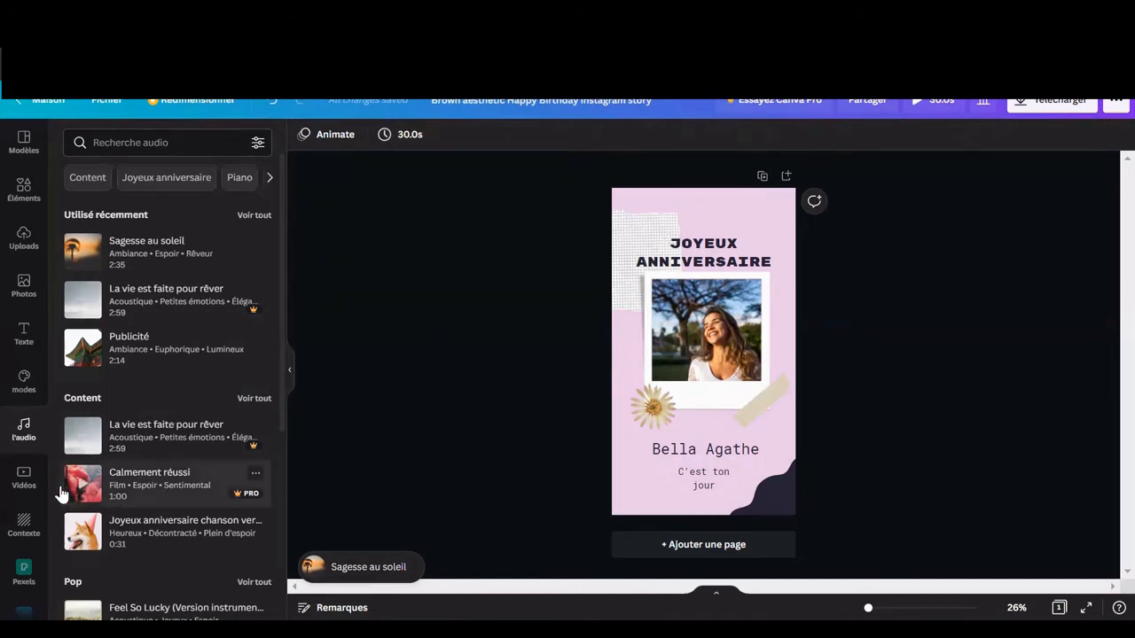
Look through the categories of the stock video library
click(22, 476)
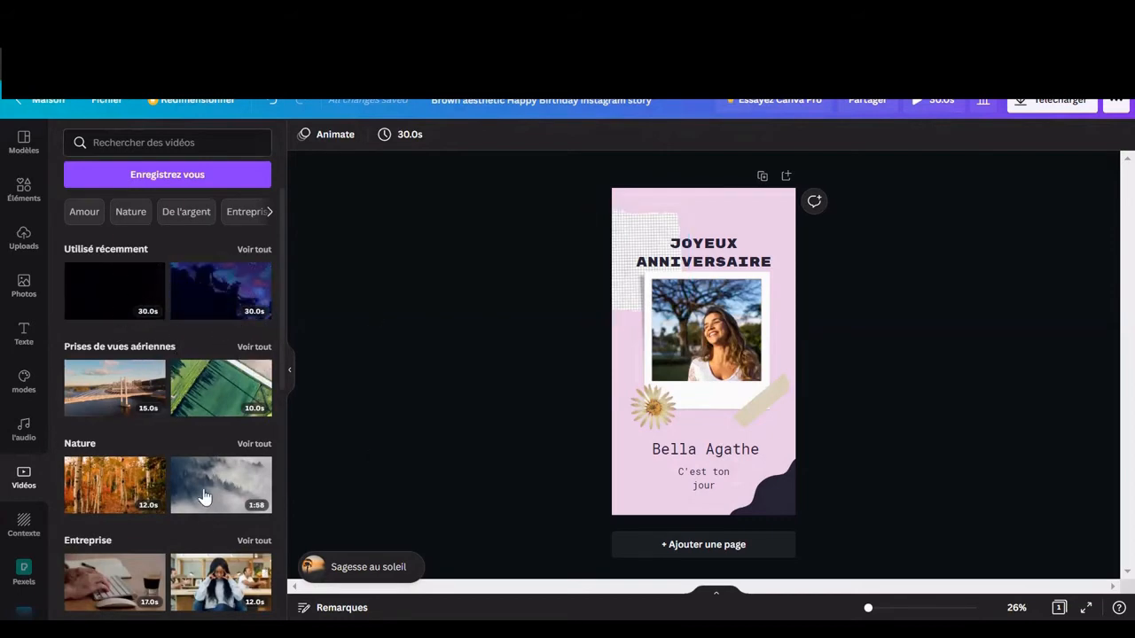
scroll(198, 496, down, 3)
scroll(177, 266, up, 3)
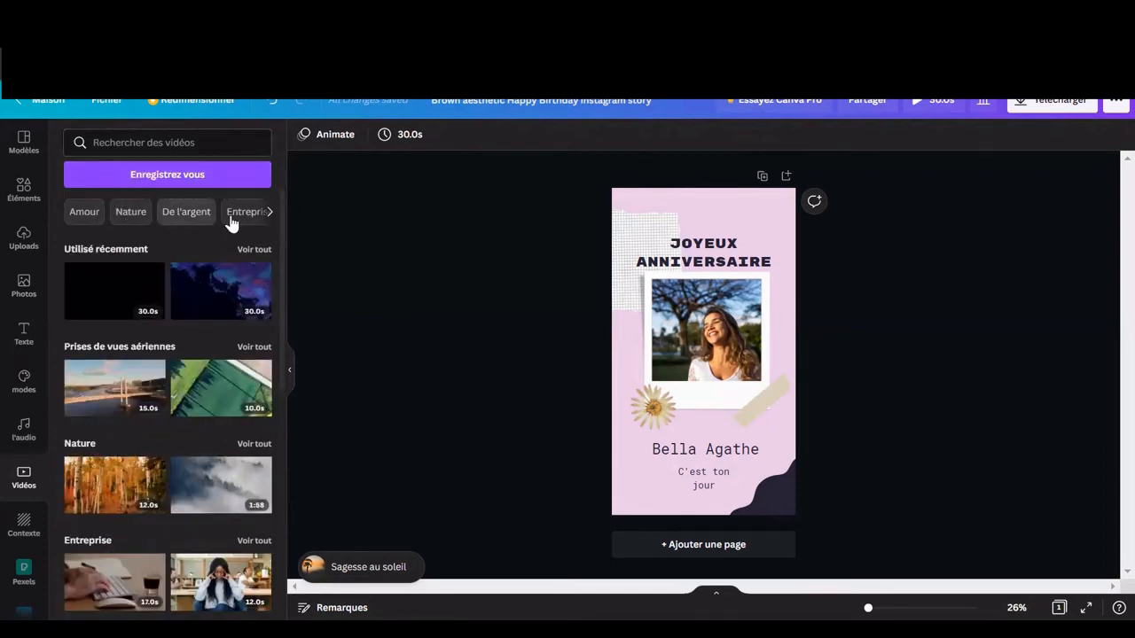
scroll(172, 324, down, 5)
scroll(172, 328, down, 3)
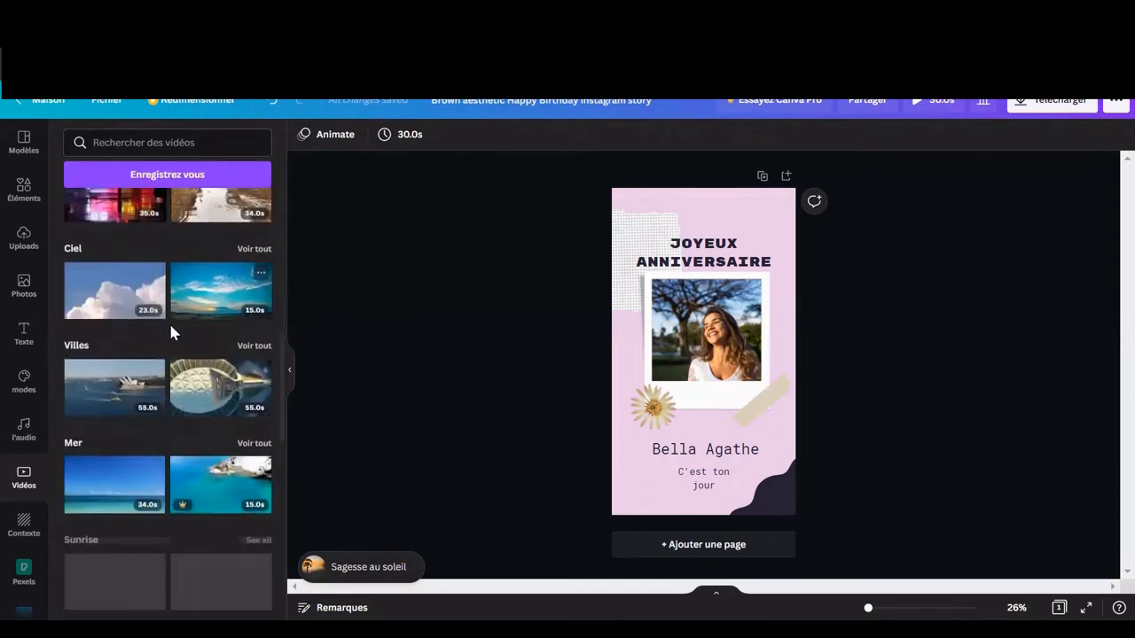
scroll(169, 324, up, 8)
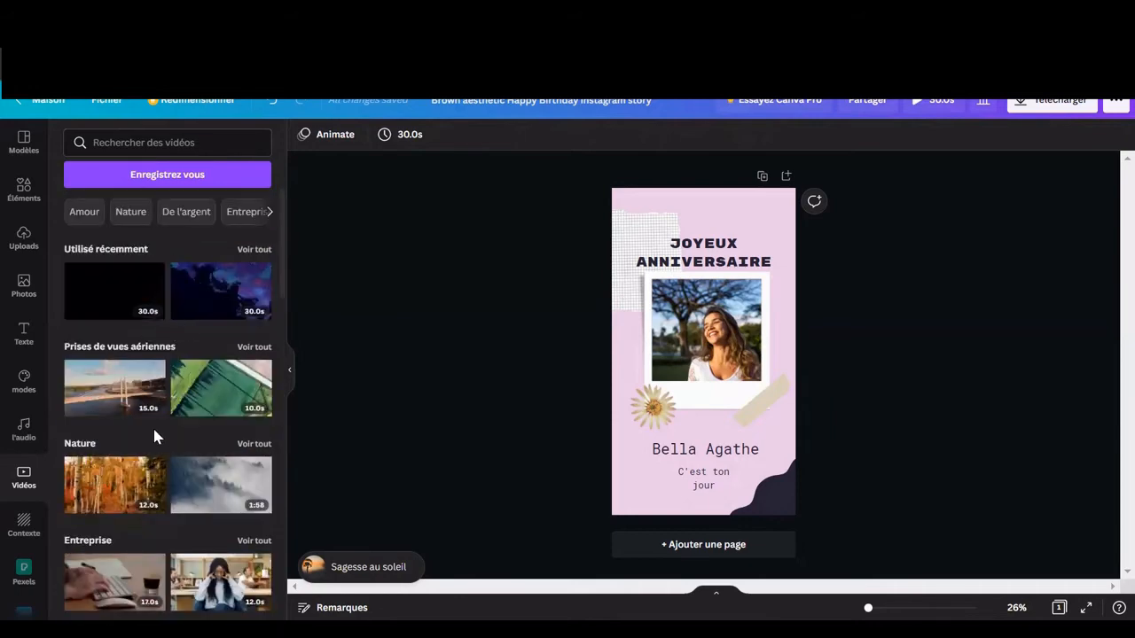
Look through the free Pexels photos and view the available chart types
scroll(35, 514, down, 2)
scroll(37, 519, down, 2)
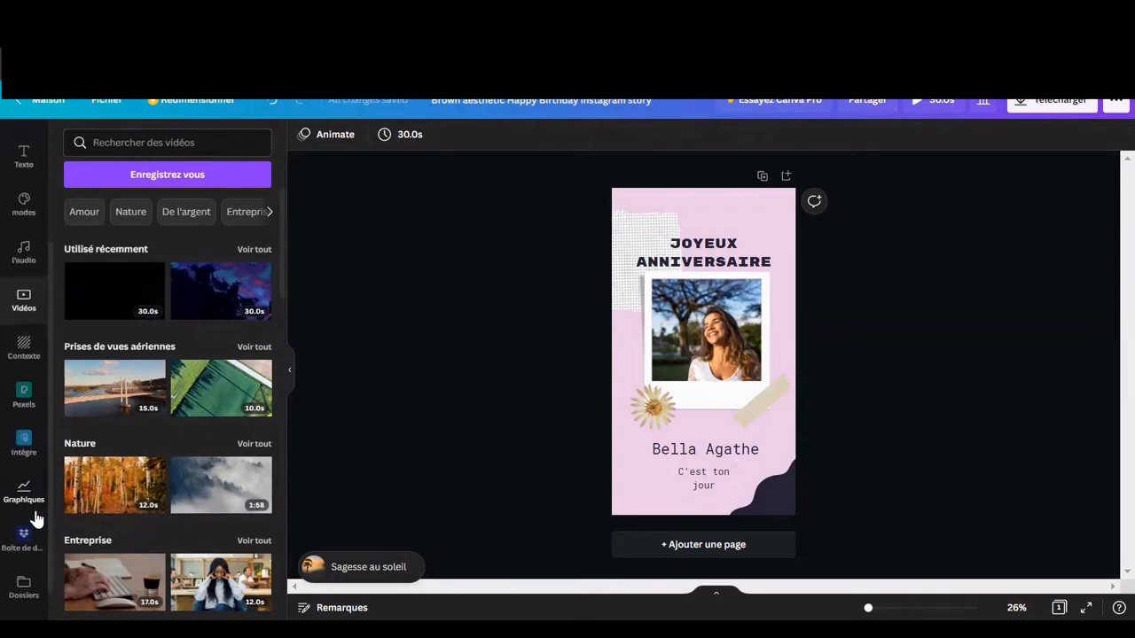
click(24, 393)
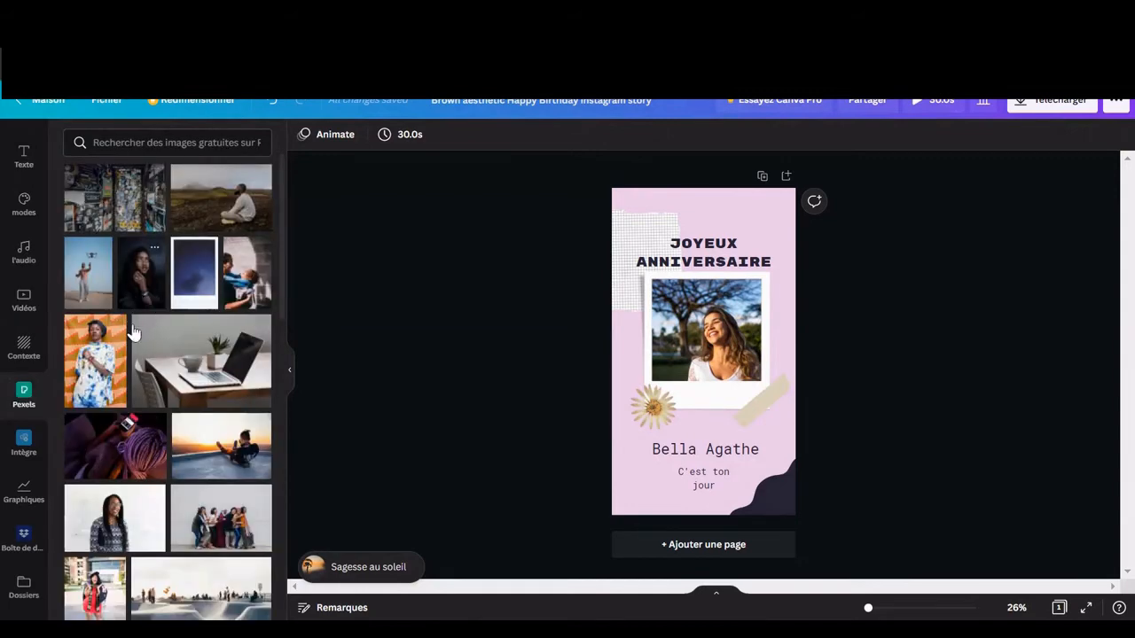
scroll(78, 327, down, 1)
scroll(26, 434, down, 1)
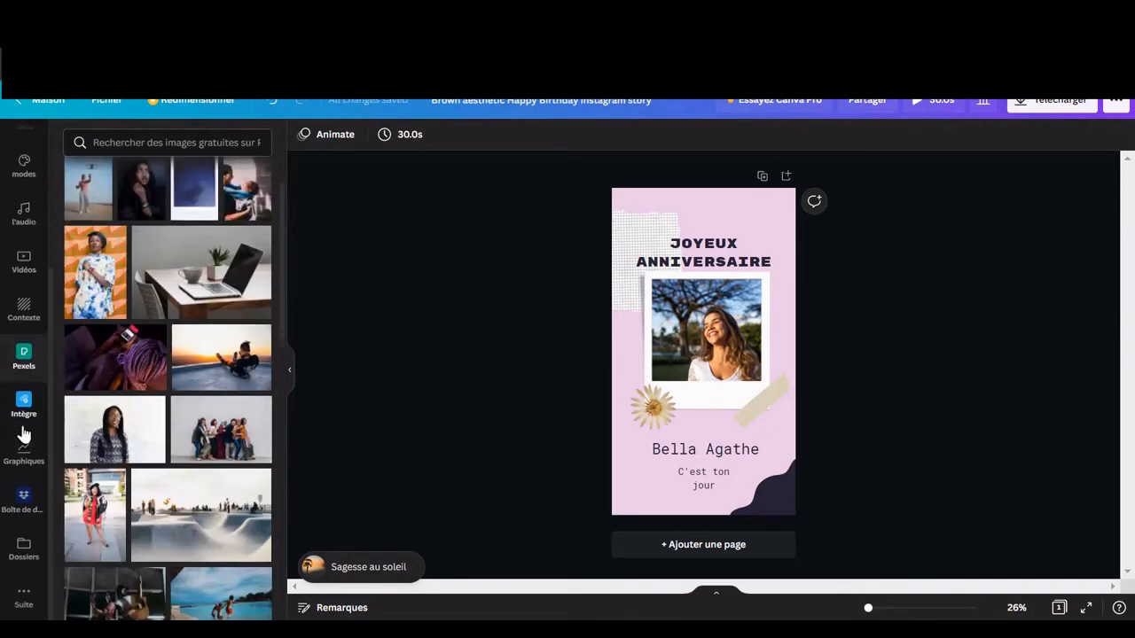
click(30, 456)
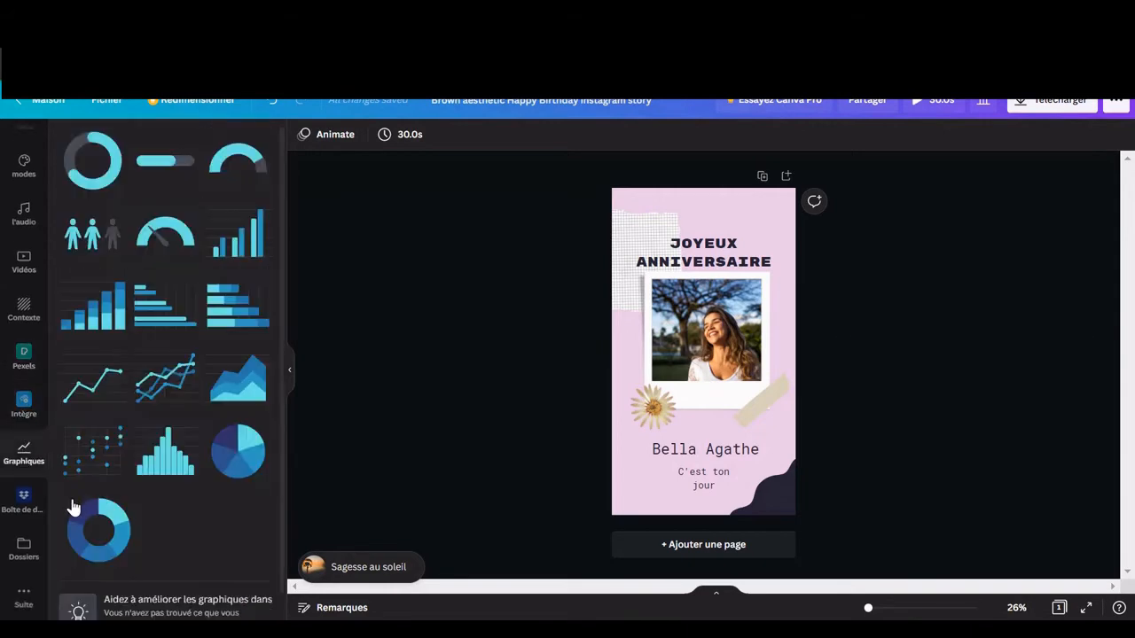
View the files in the connected Dropbox and look through the catalogue of additional Canva apps
click(23, 505)
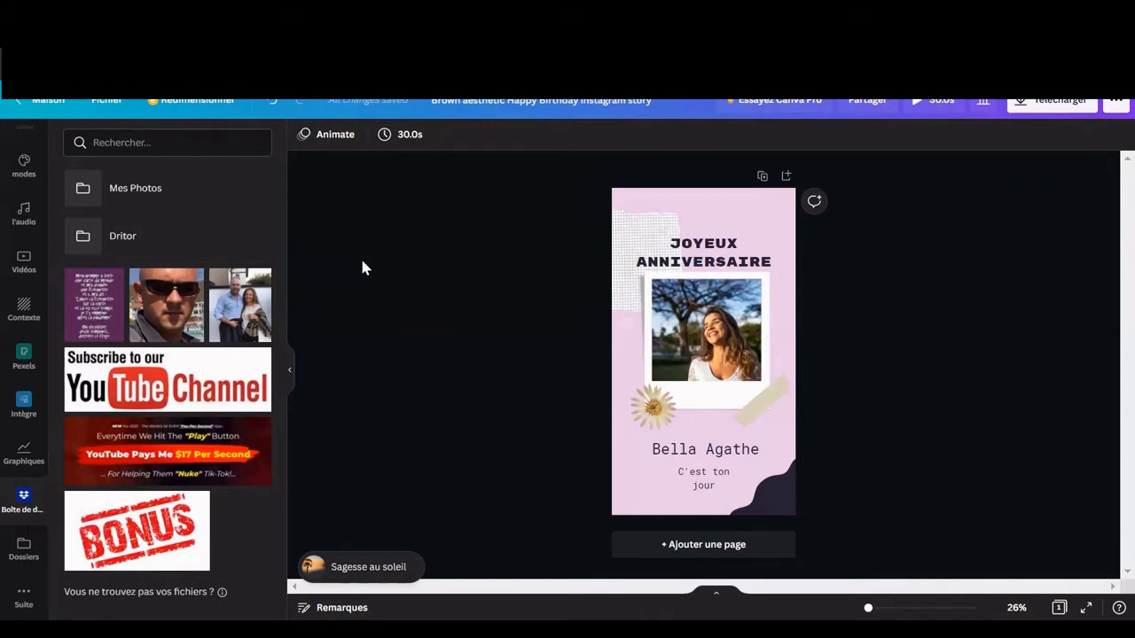
click(24, 498)
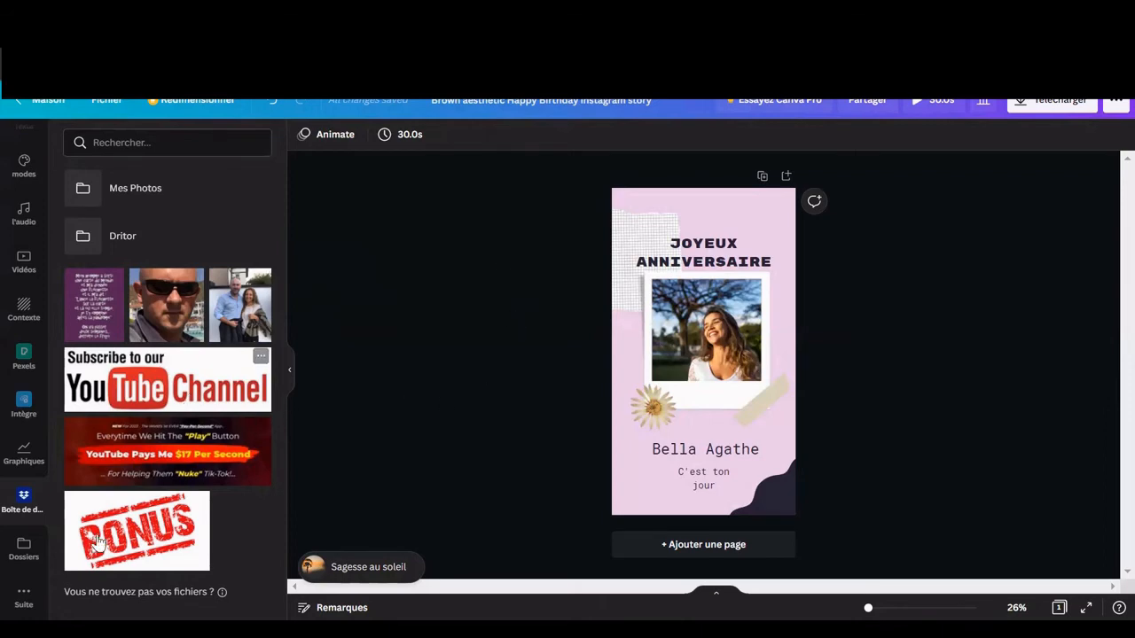
click(24, 596)
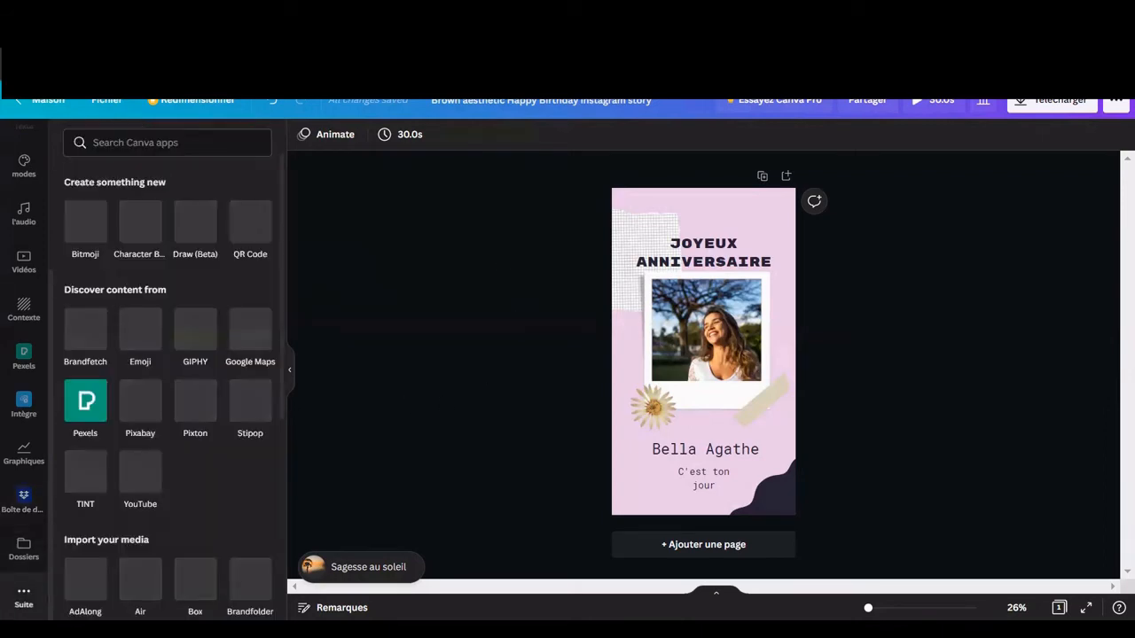
scroll(142, 328, down, 5)
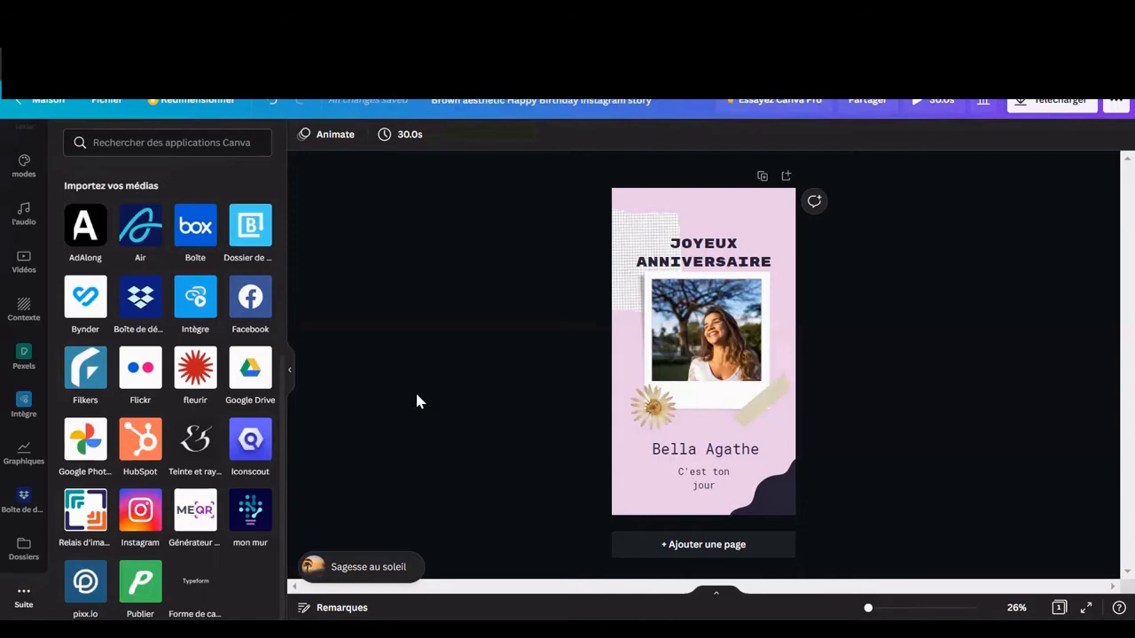
Select all the template's texts, photo and decorations and delete them, leaving the plain pink page
scroll(129, 302, up, 5)
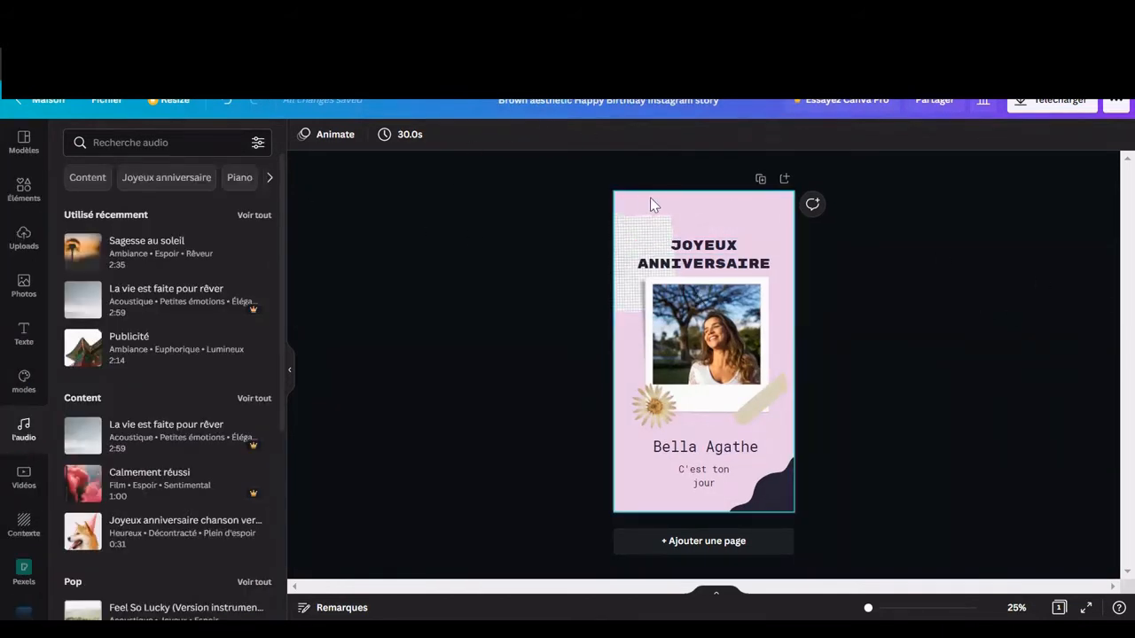
click(709, 202)
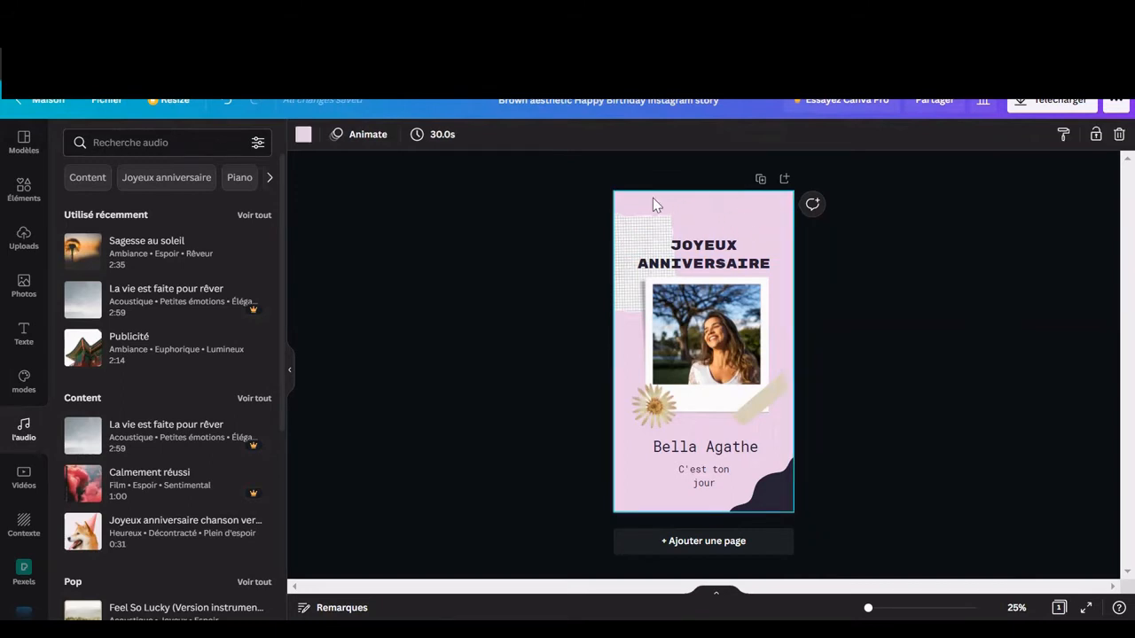
drag(627, 198, 725, 244)
drag(759, 393, 775, 512)
key(Delete)
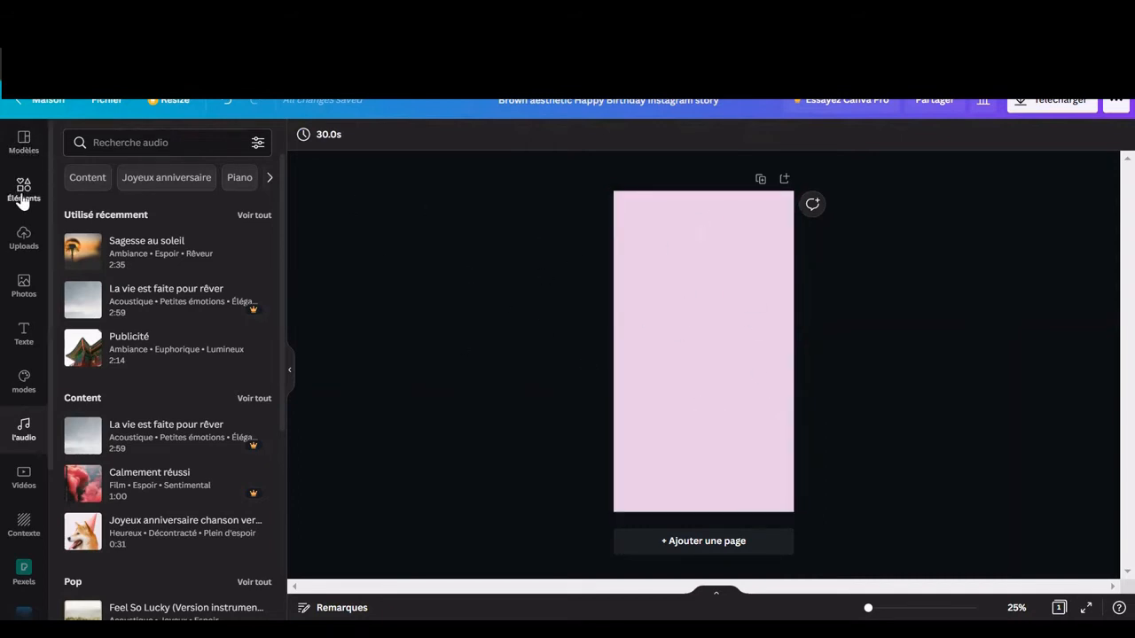
Open the frames collection among the design elements and look through its shapes, letters, numbers and photo frames
click(24, 194)
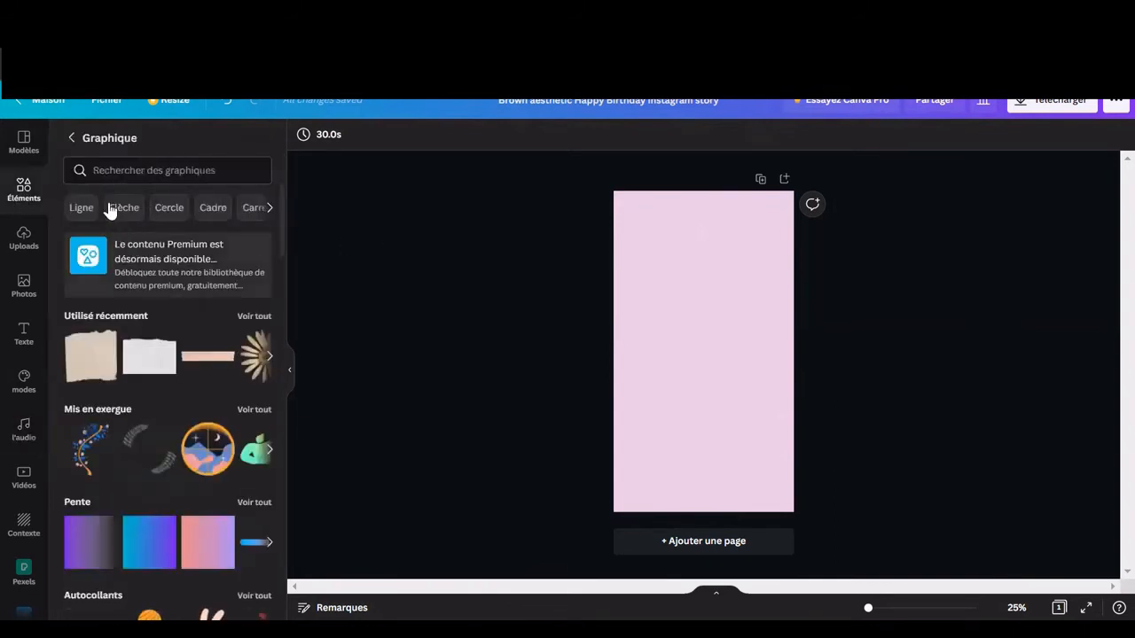
click(107, 140)
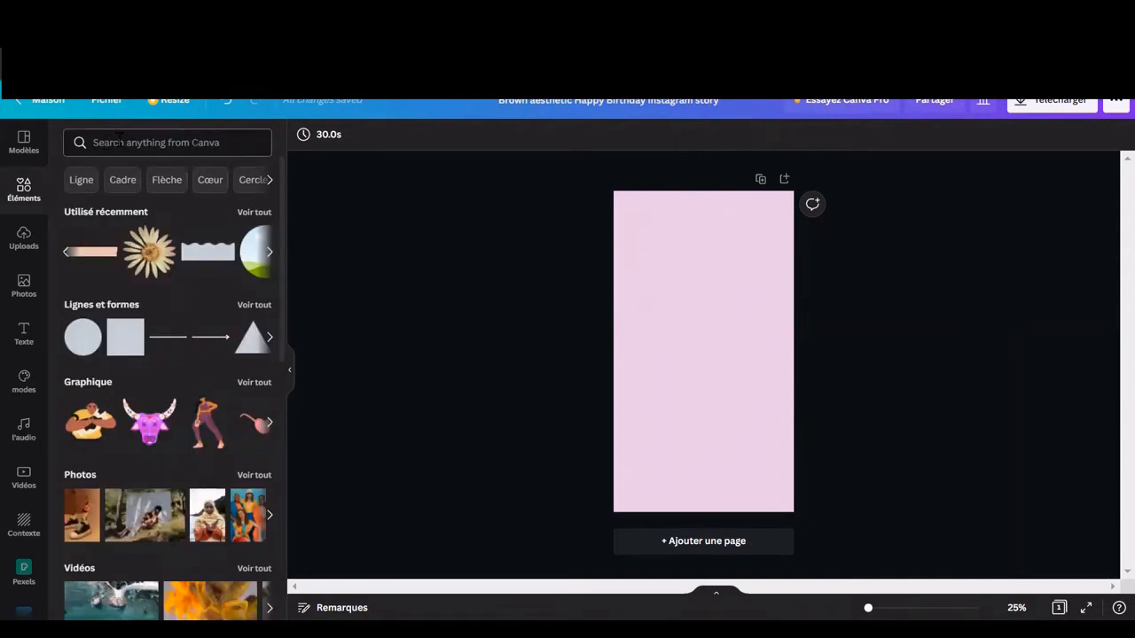
click(126, 143)
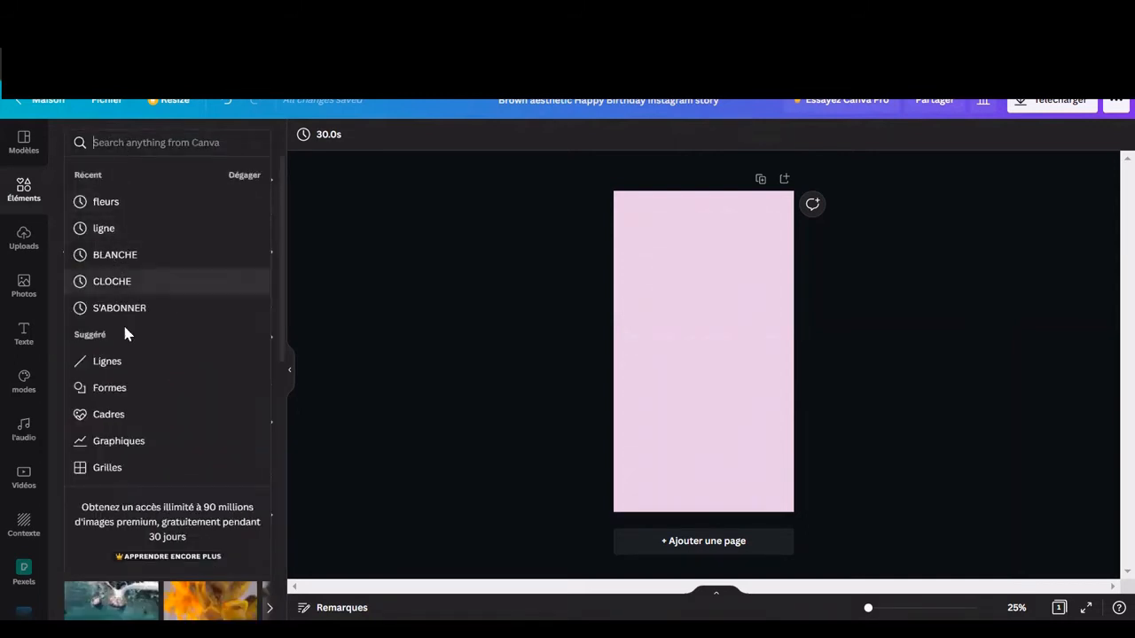
click(80, 416)
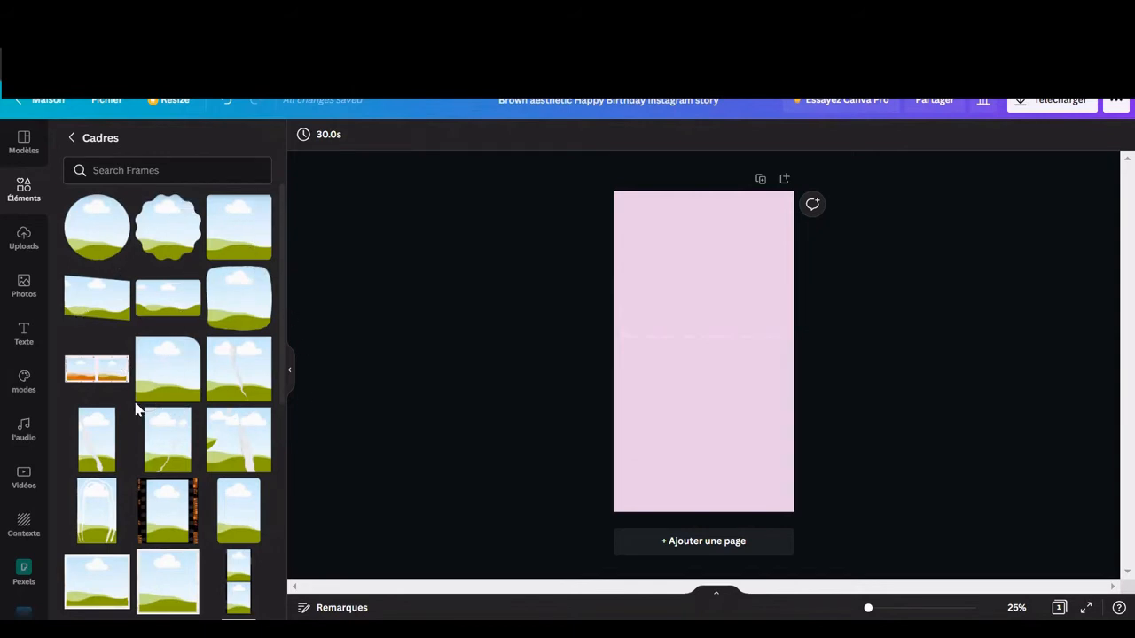
scroll(138, 406, down, 4)
scroll(135, 407, down, 1)
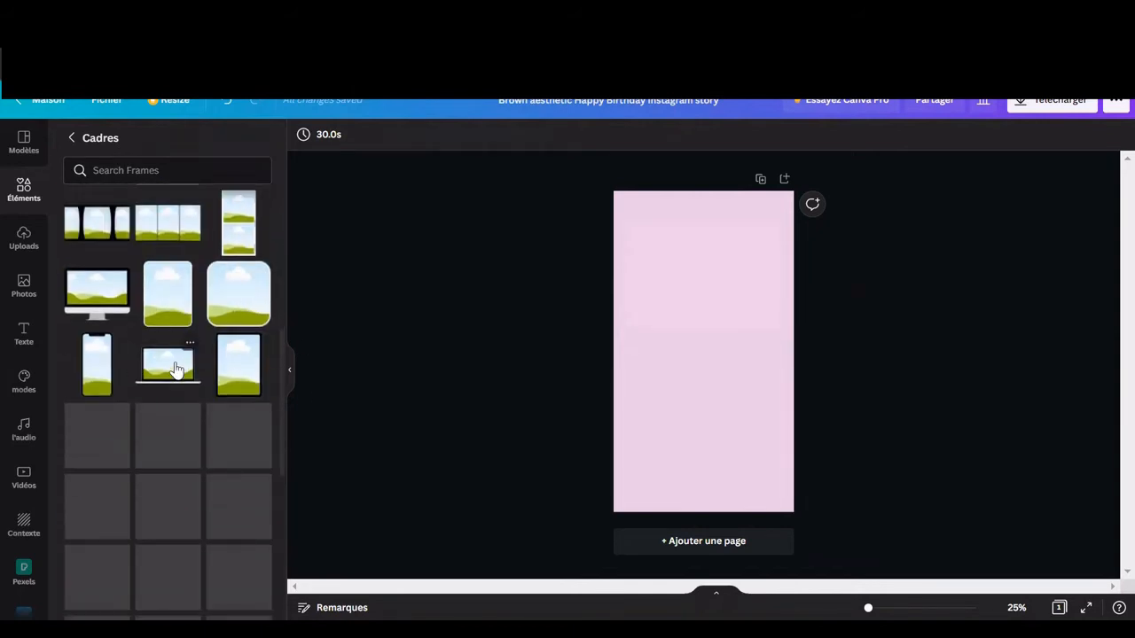
scroll(152, 461, down, 5)
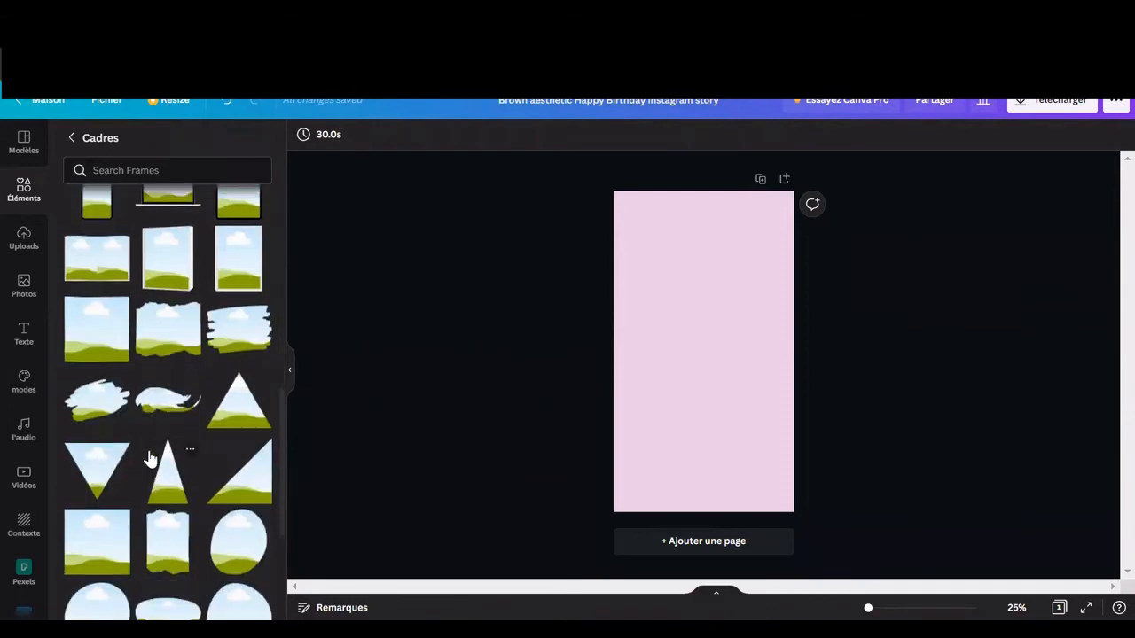
scroll(150, 458, down, 1)
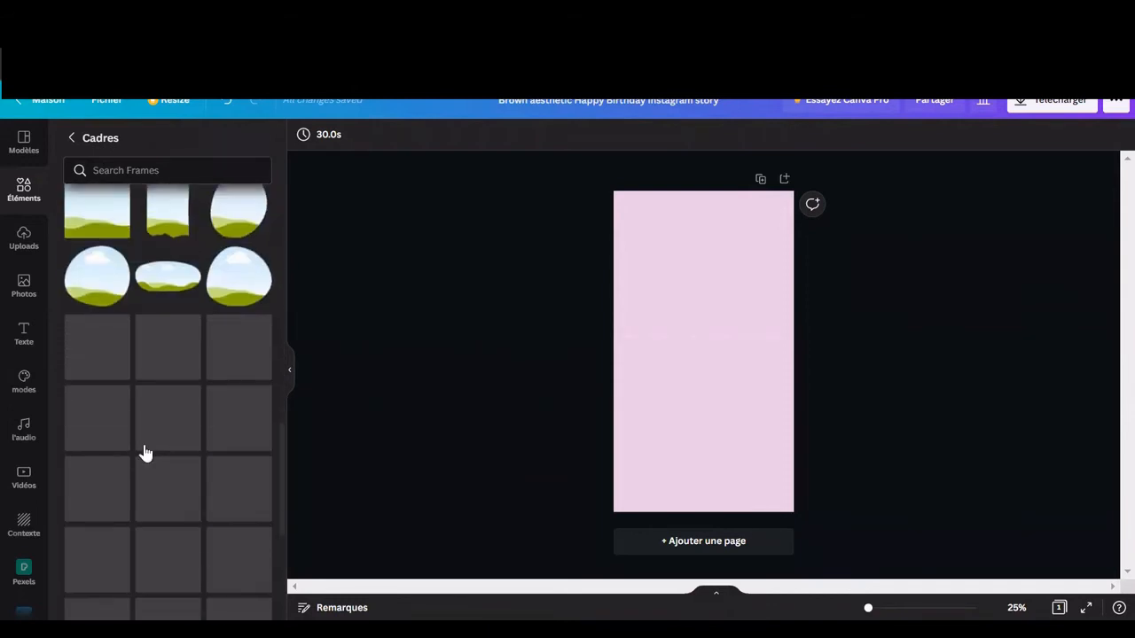
scroll(144, 445, down, 4)
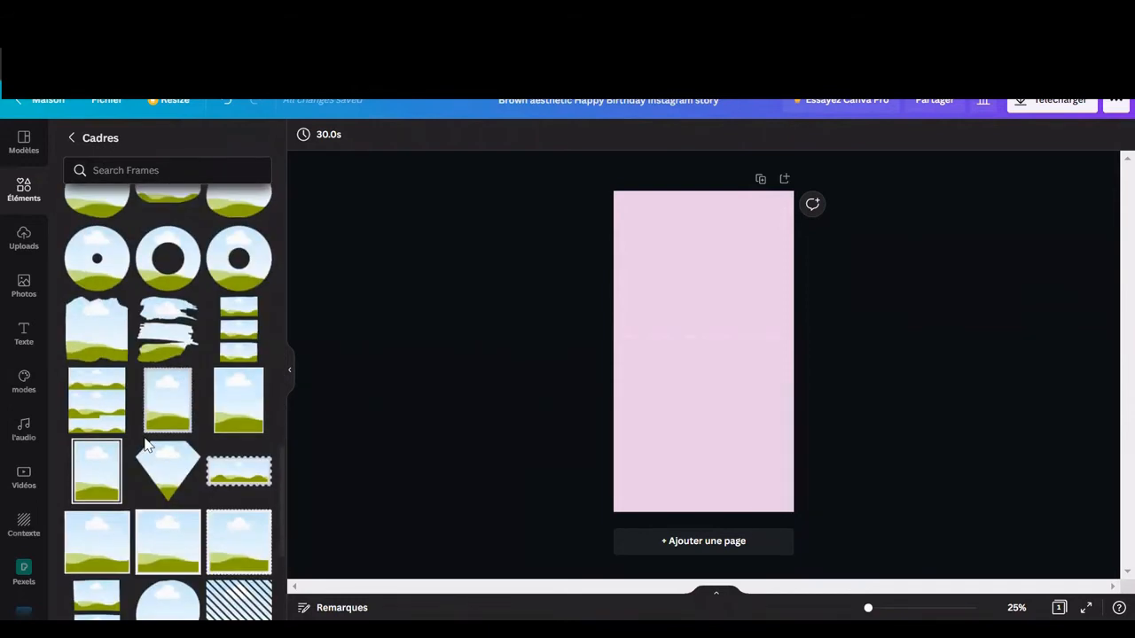
scroll(144, 445, down, 1)
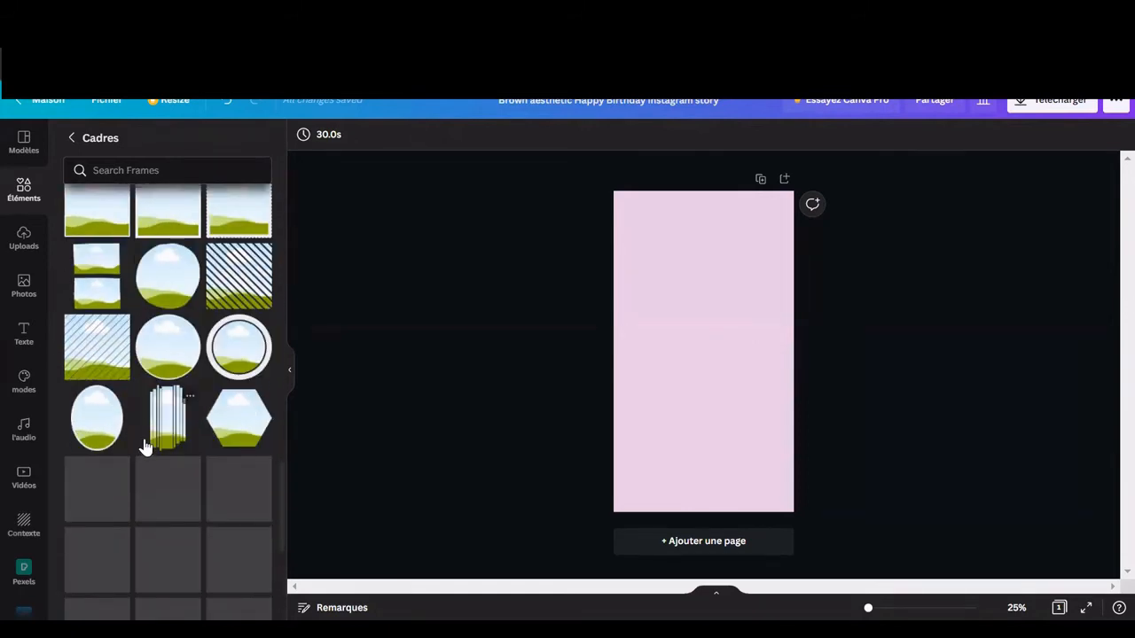
scroll(177, 451, down, 5)
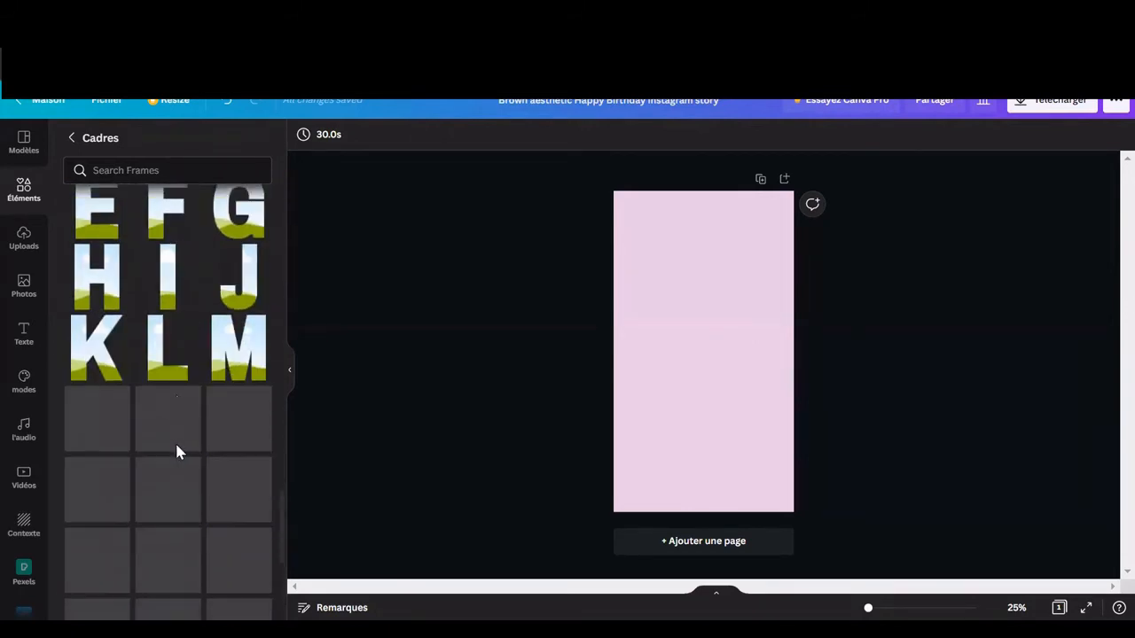
scroll(177, 450, down, 1)
scroll(200, 415, down, 2)
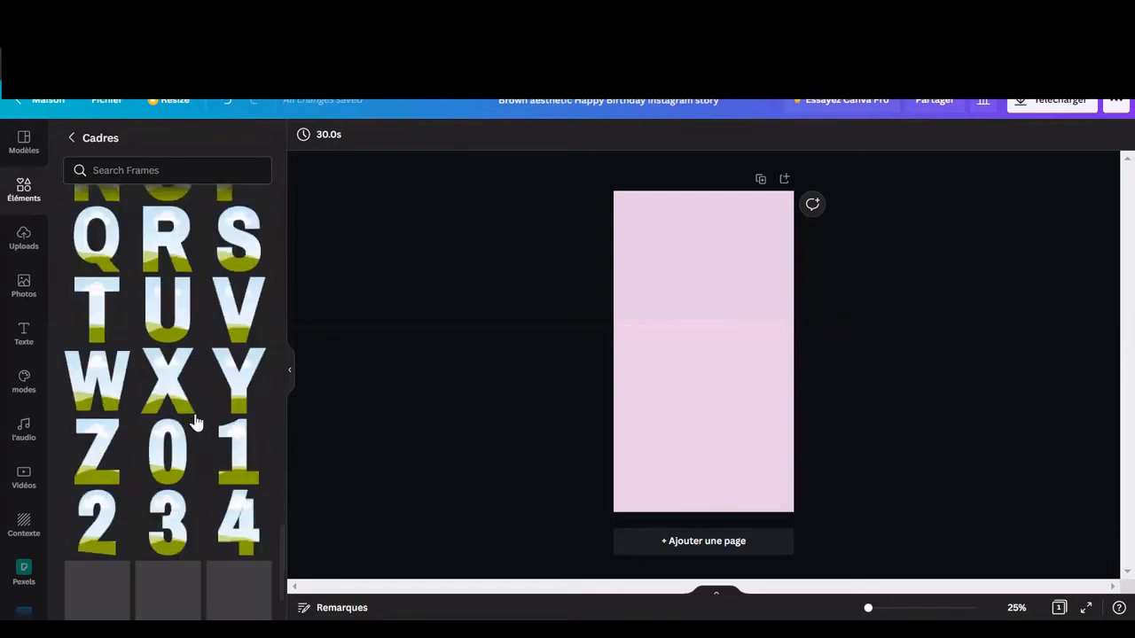
scroll(195, 422, down, 5)
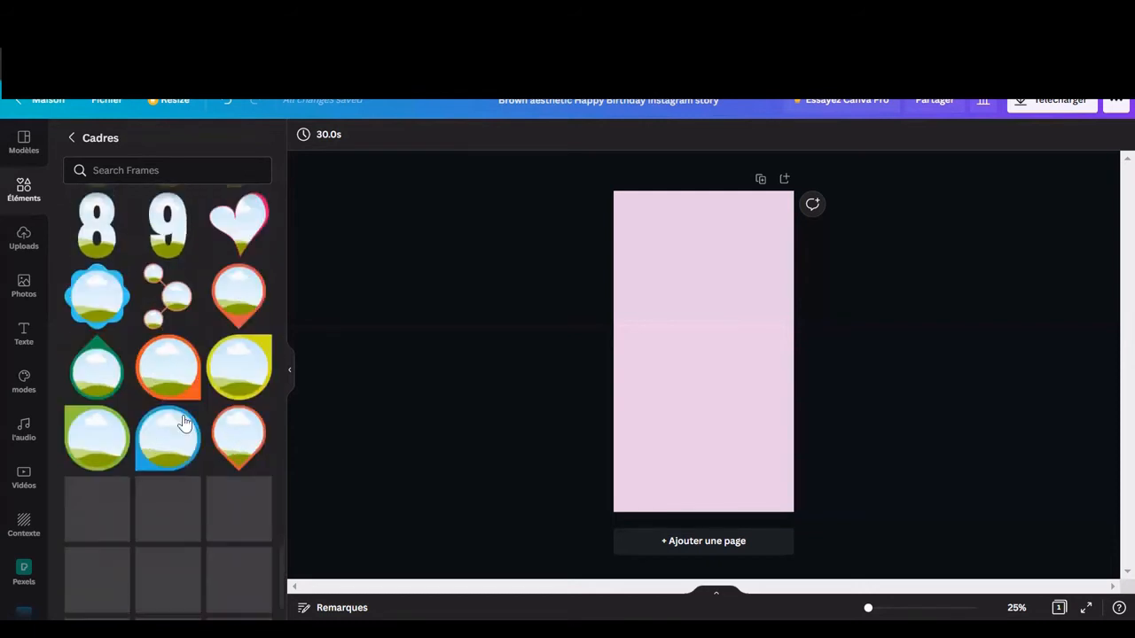
scroll(182, 421, down, 1)
scroll(195, 408, down, 1)
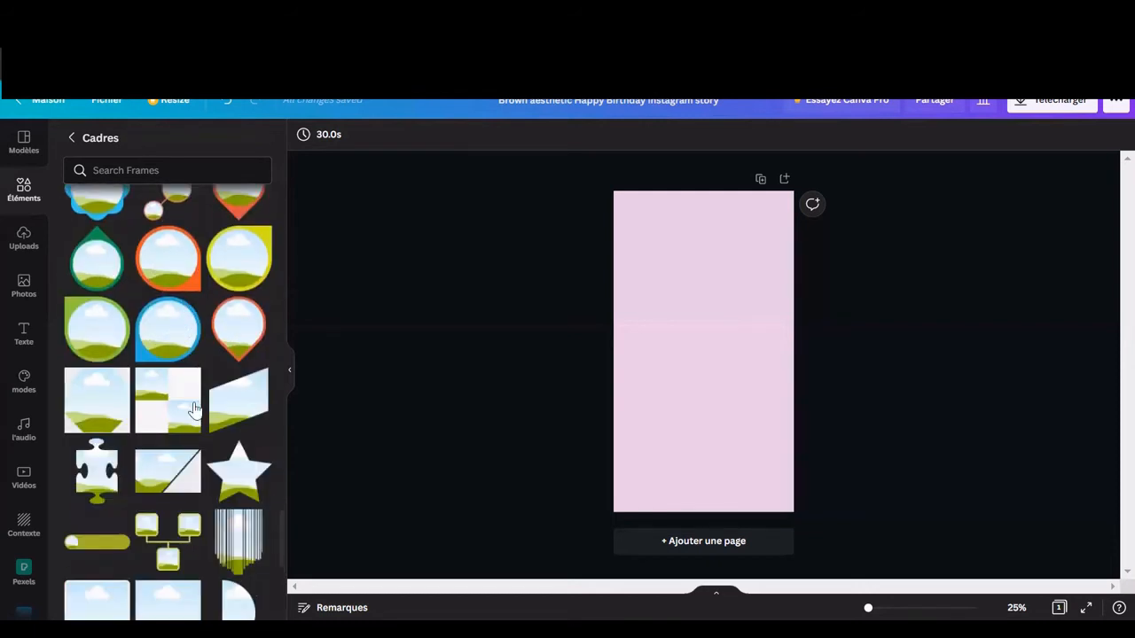
scroll(195, 407, down, 2)
scroll(183, 399, down, 3)
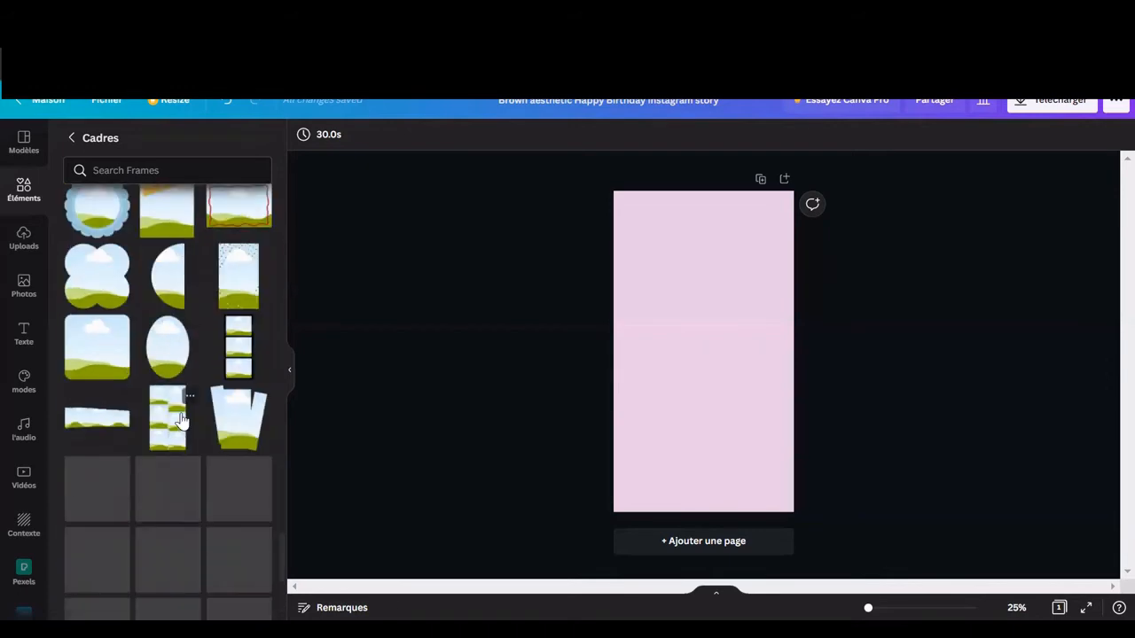
scroll(182, 420, down, 1)
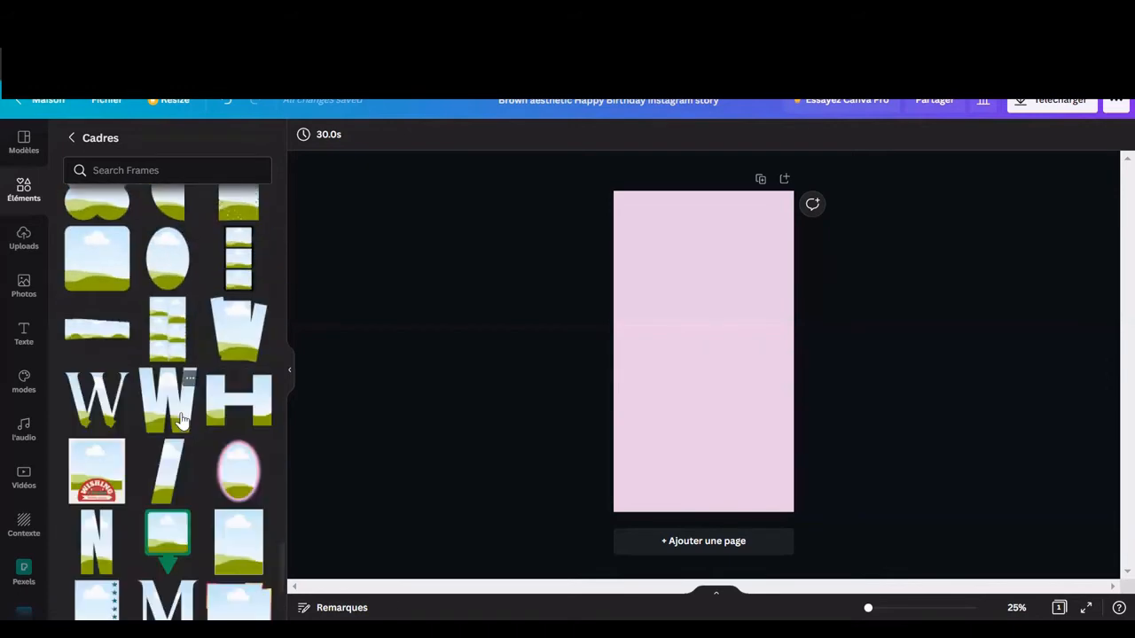
scroll(182, 417, down, 5)
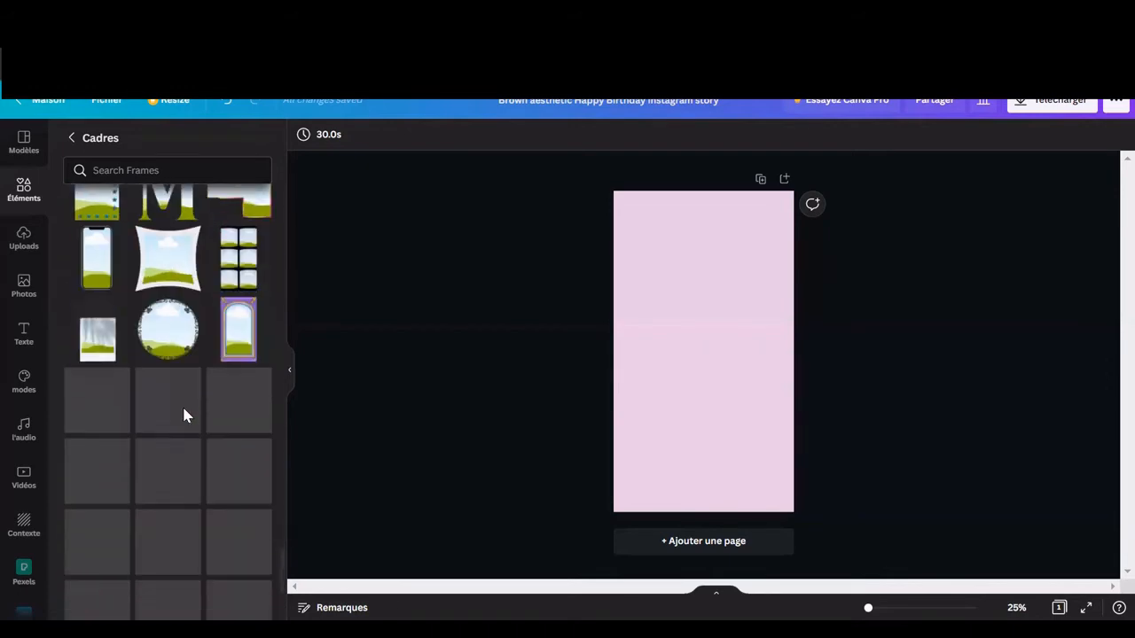
scroll(182, 417, down, 1)
scroll(193, 404, down, 2)
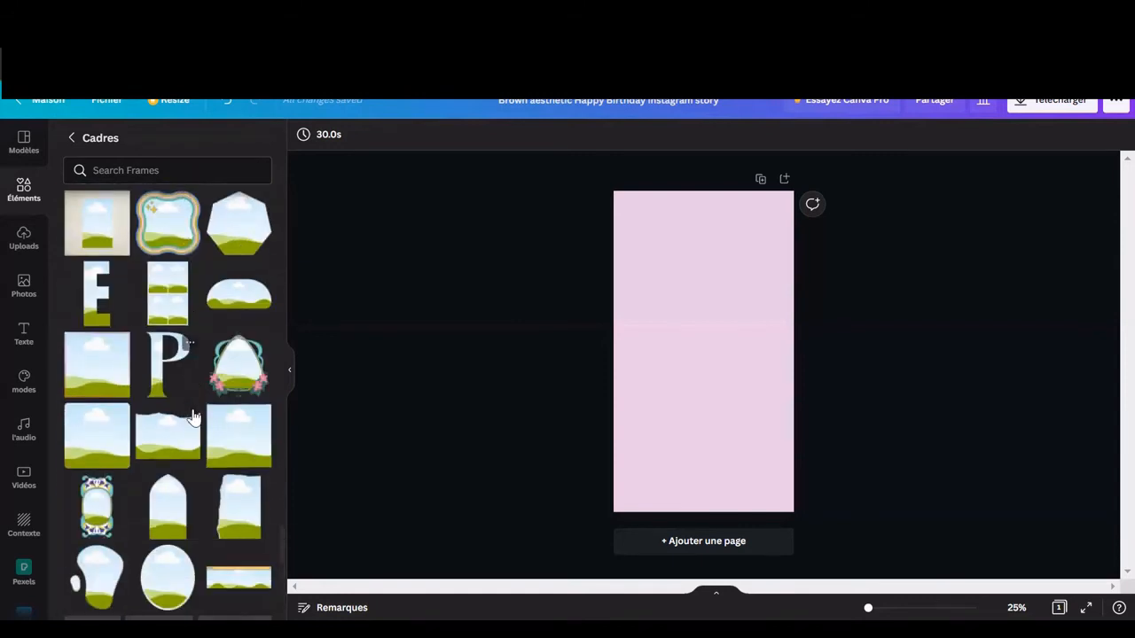
scroll(189, 400, down, 5)
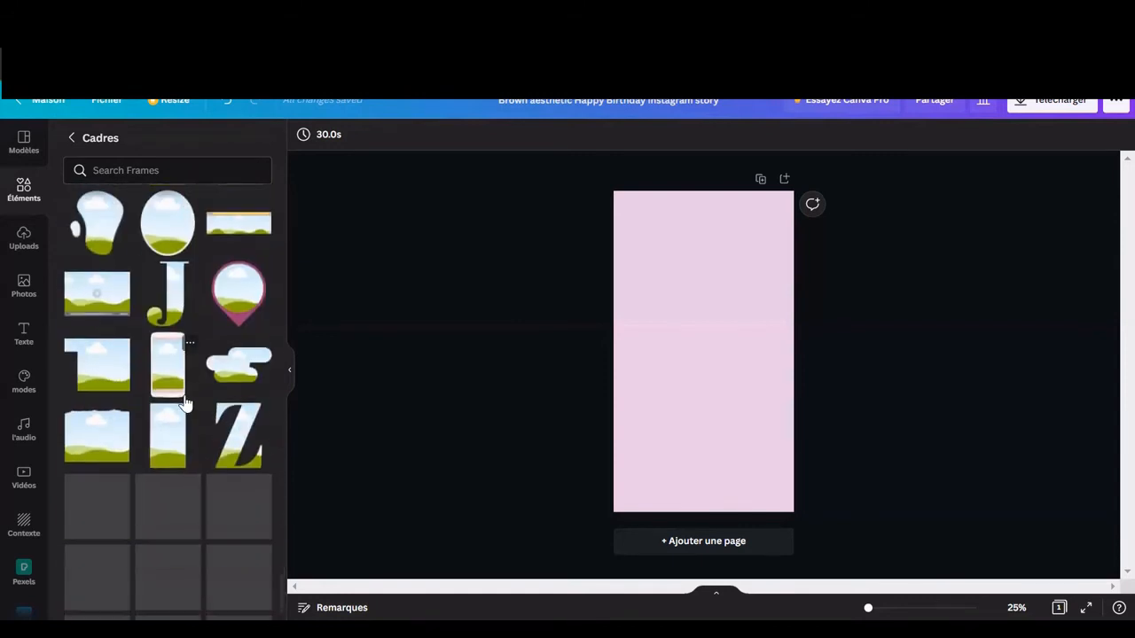
scroll(176, 410, down, 1)
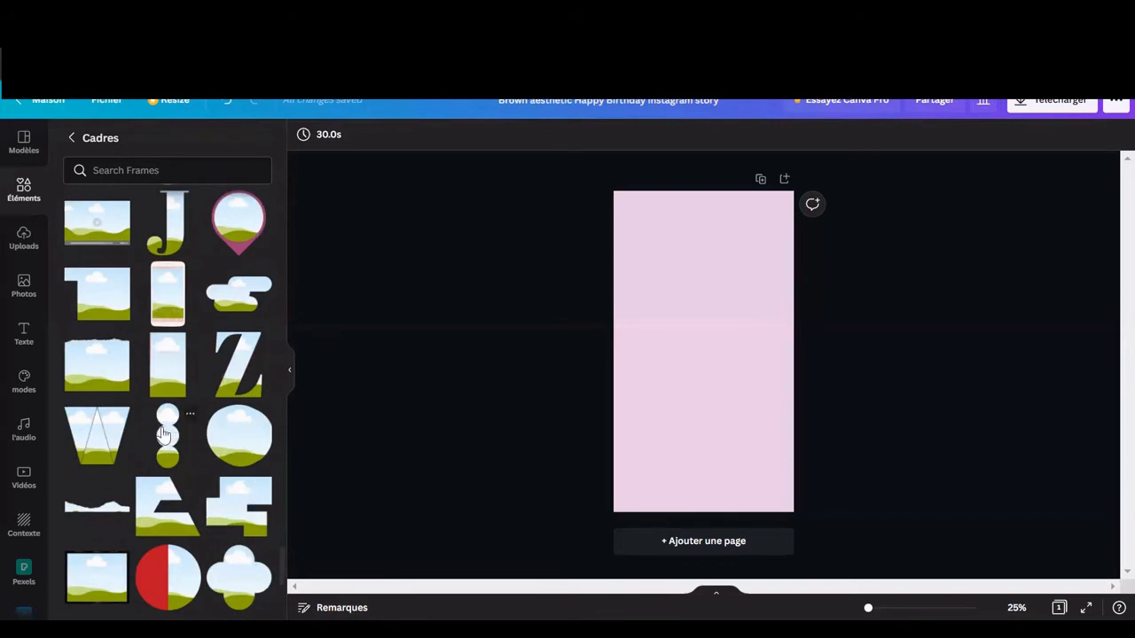
scroll(150, 447, down, 4)
scroll(195, 443, down, 2)
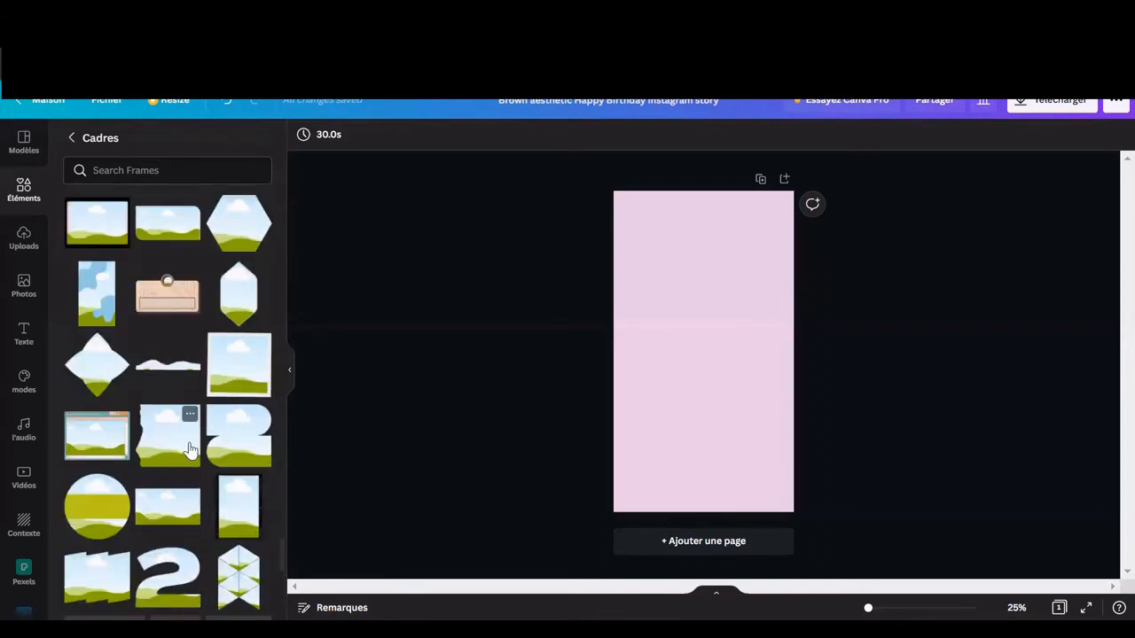
Add the white Polaroid-style frame to the page and move it to the lower middle
scroll(188, 454, down, 5)
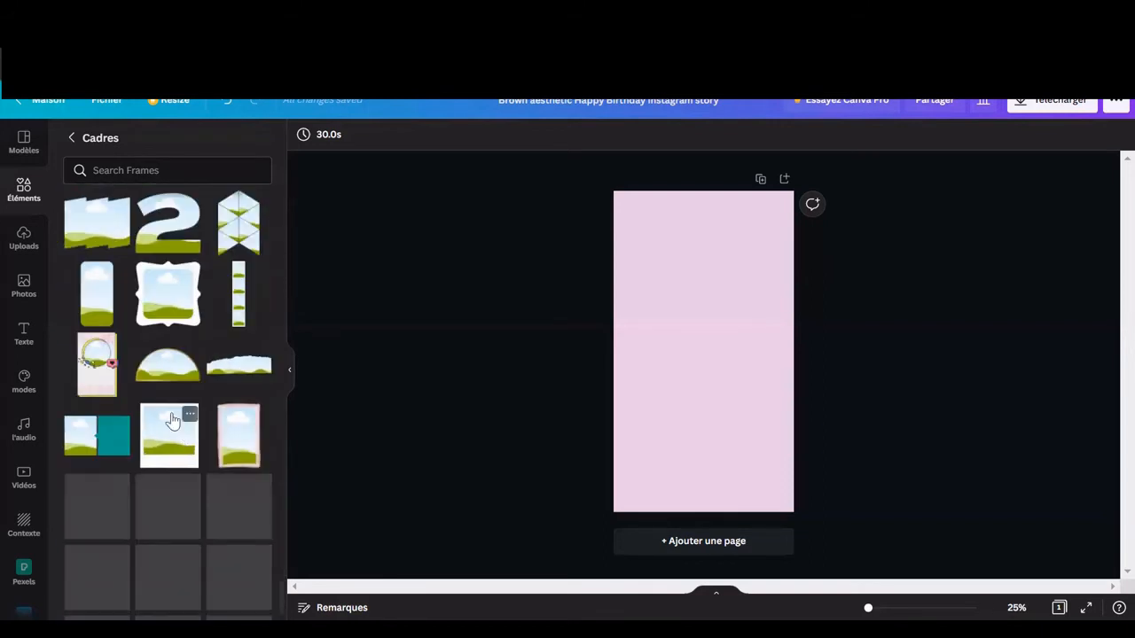
click(165, 434)
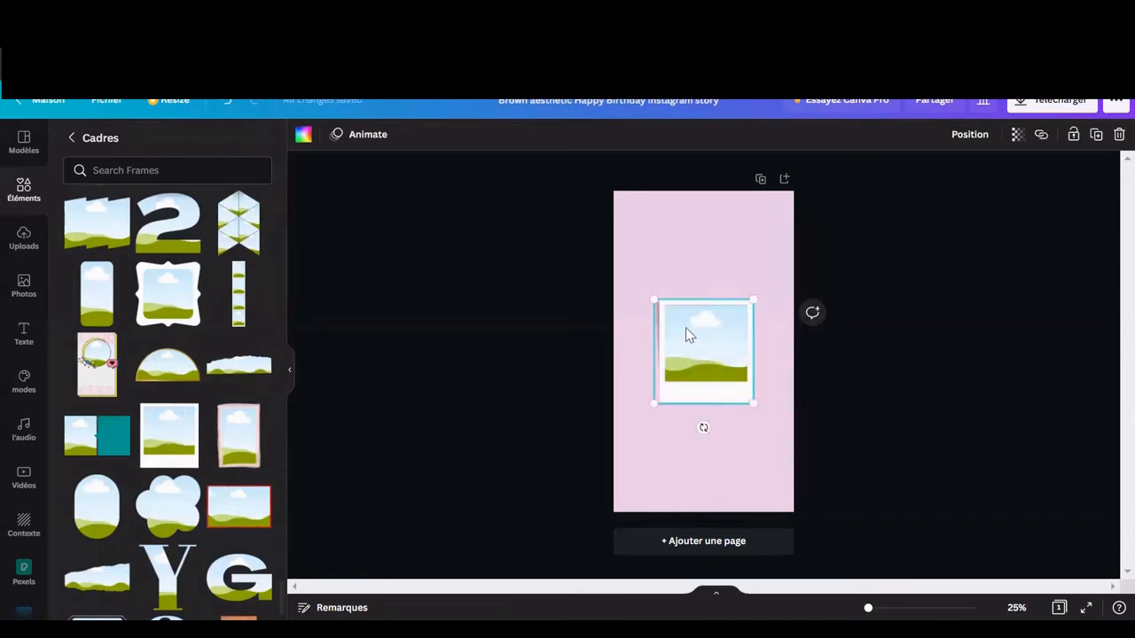
drag(686, 327, 692, 382)
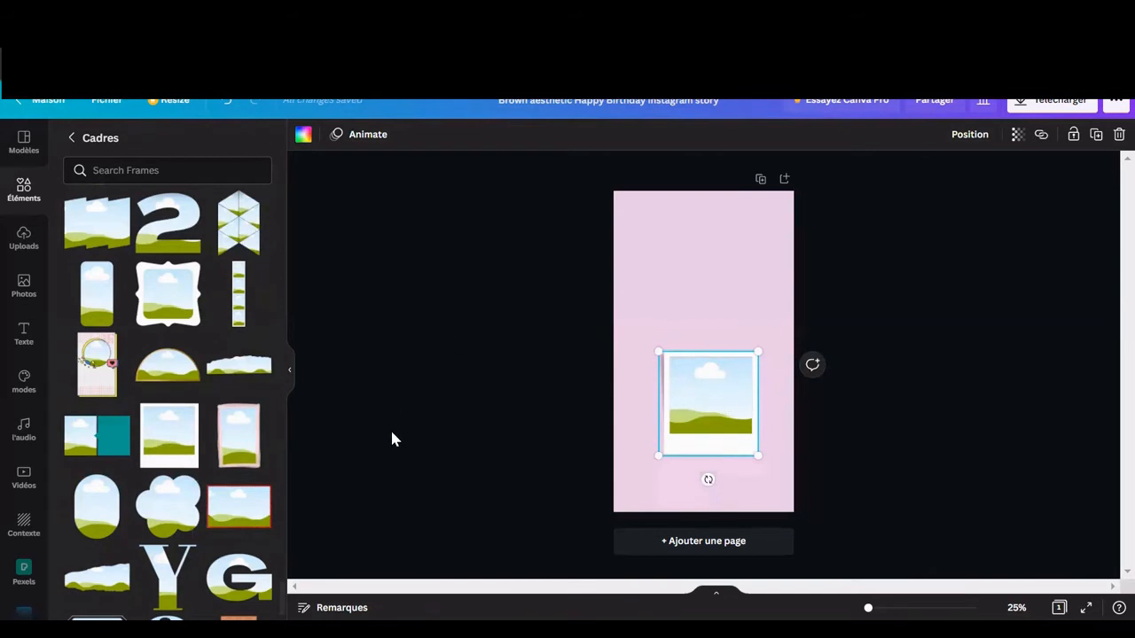
Fill the Polaroid frame with the uploaded portrait of a man in sunglasses
click(24, 286)
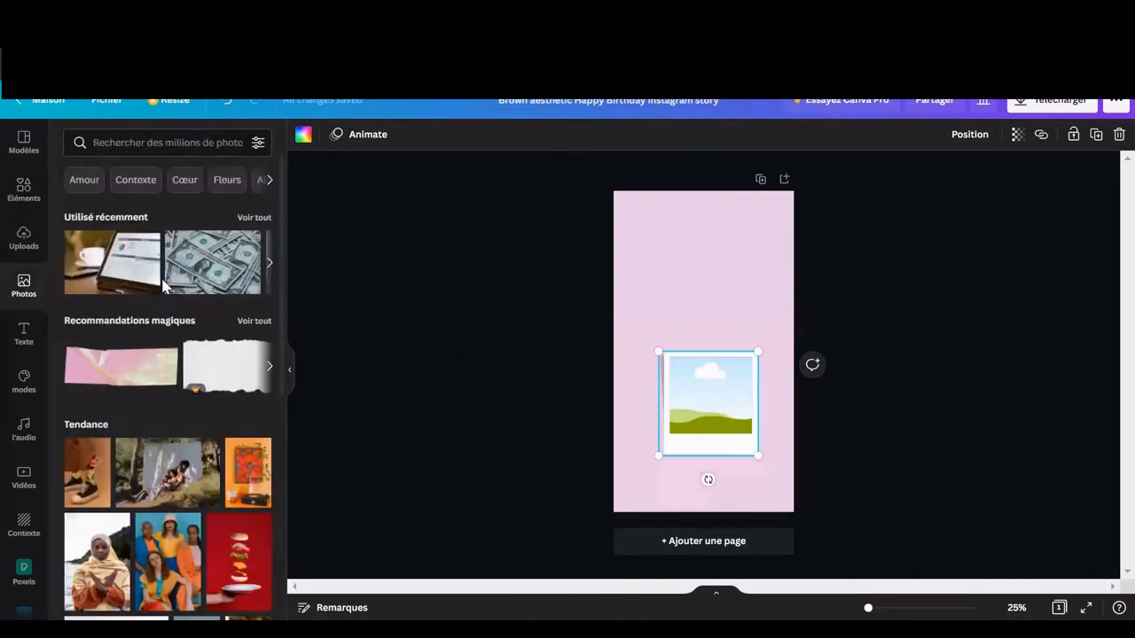
click(23, 237)
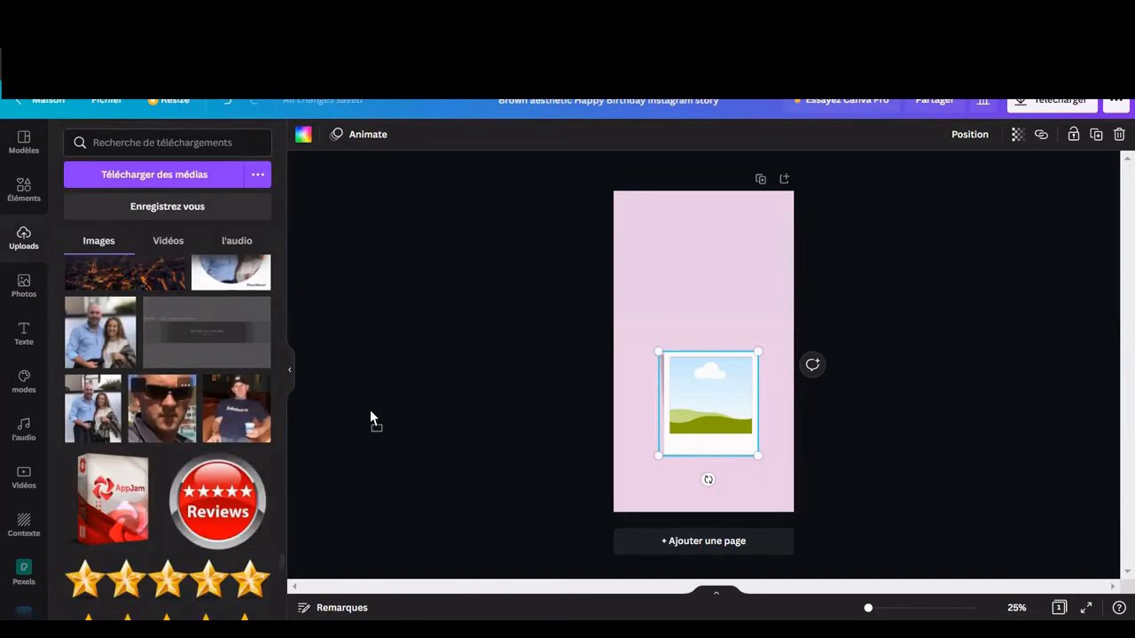
drag(589, 397, 680, 406)
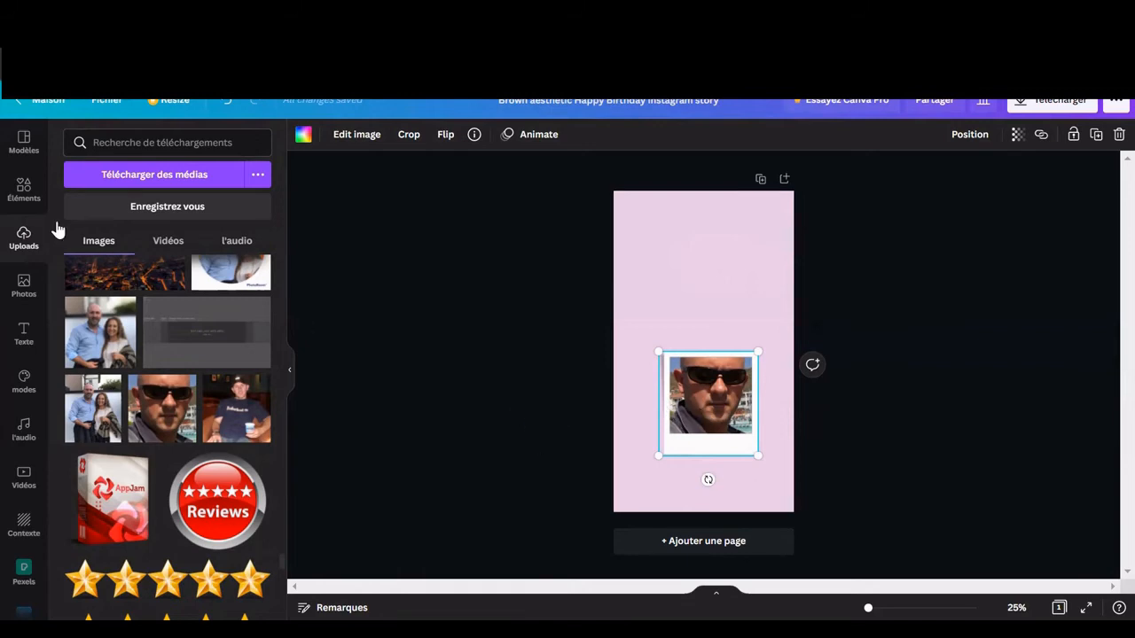
Try enlarging the filled Polaroid frame slightly from its upper-left corner and undo the resizing
click(16, 191)
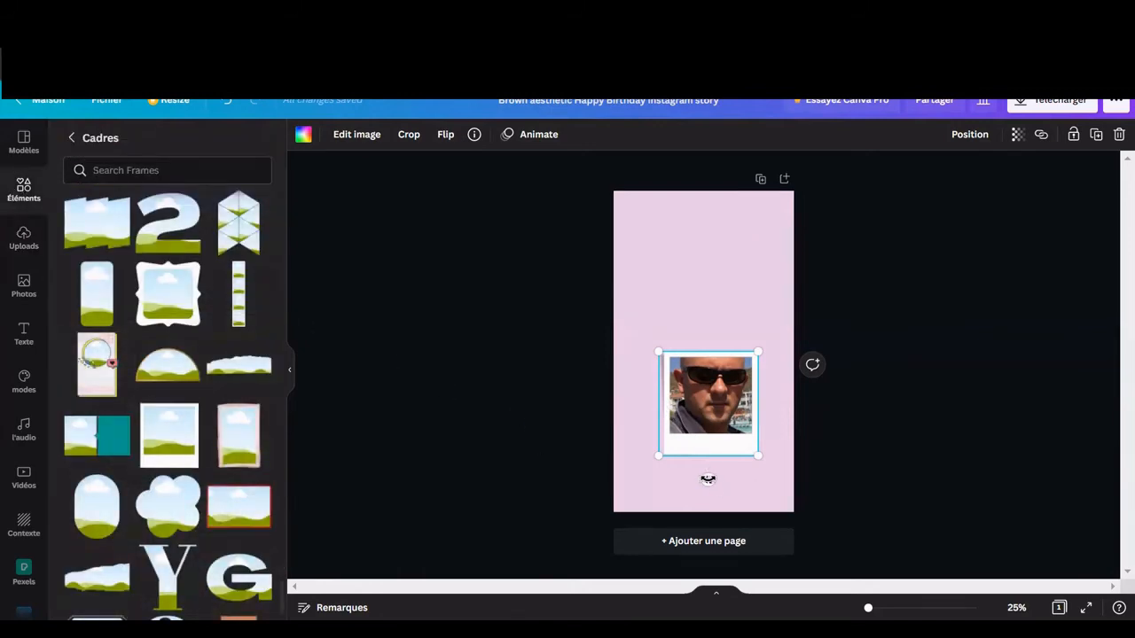
mouse_move(707, 478)
mouse_down()
mouse_move(753, 470)
mouse_move(747, 459)
mouse_move(731, 479)
mouse_move(683, 476)
mouse_move(708, 482)
mouse_up()
mouse_move(654, 350)
mouse_down()
mouse_move(615, 306)
mouse_move(721, 398)
mouse_move(652, 343)
mouse_up()
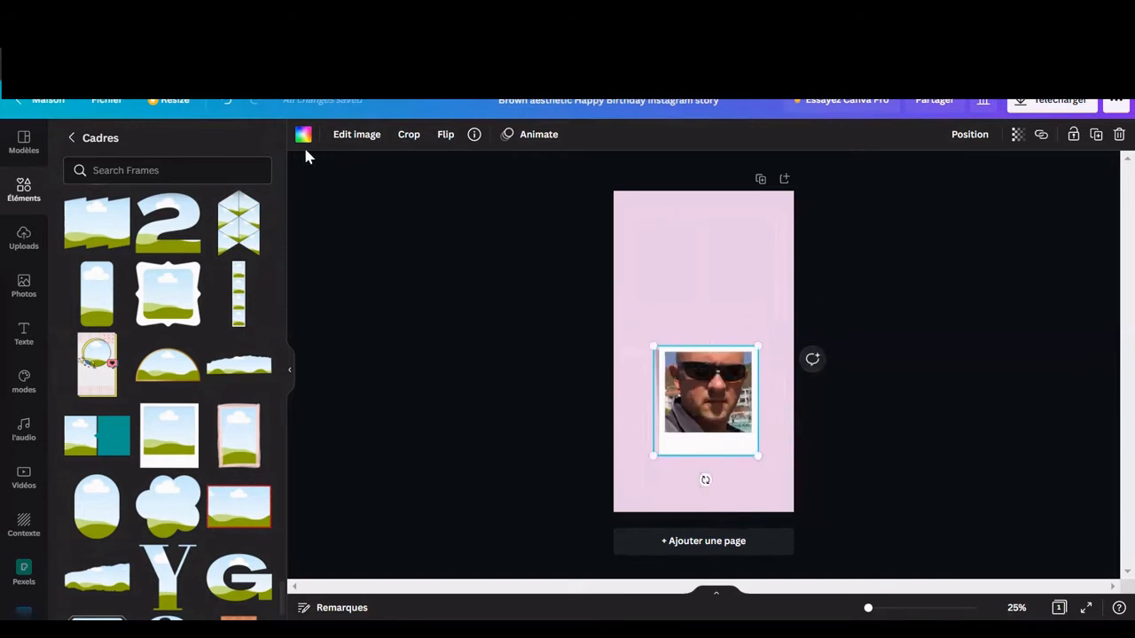
click(227, 105)
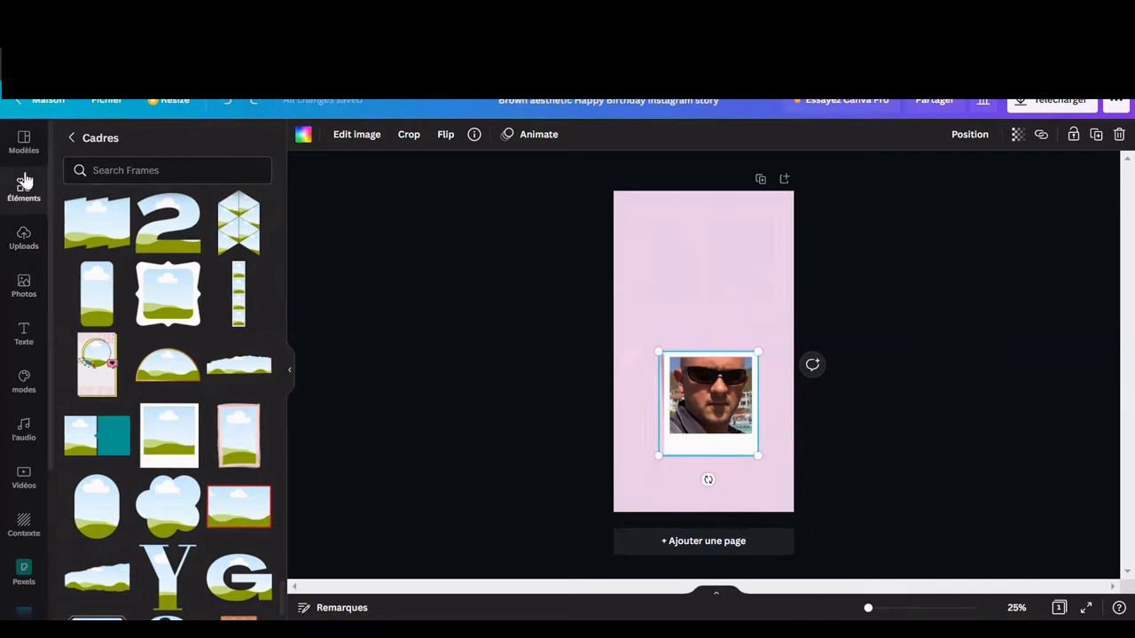
Return from the frames collection to the overview of all element categories and deselect the Polaroid photo
scroll(149, 281, down, 10)
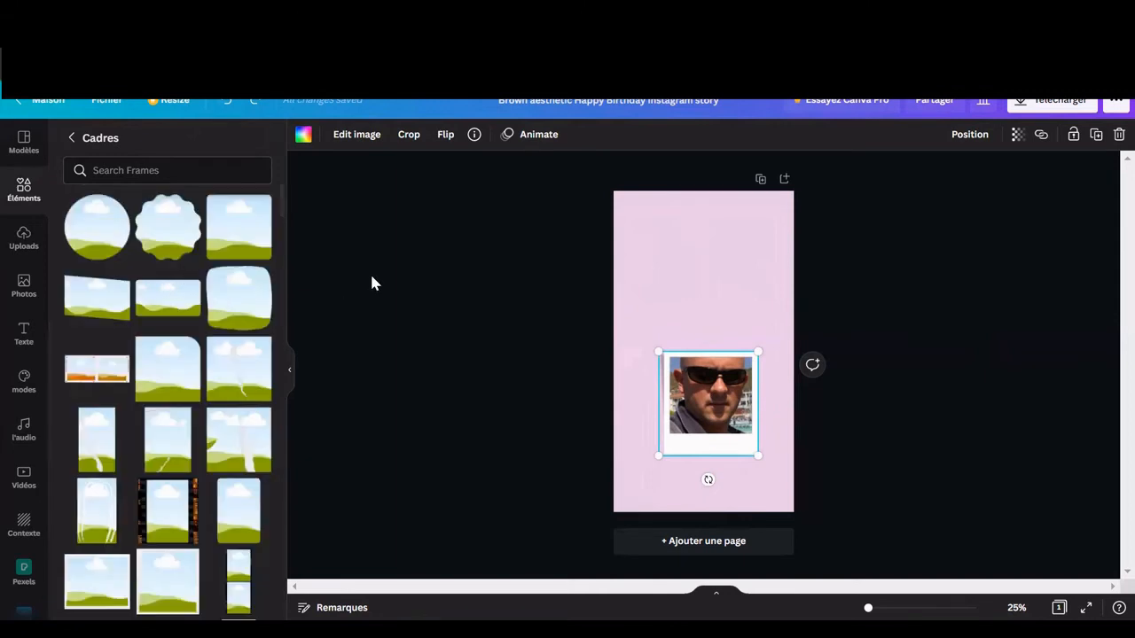
click(70, 137)
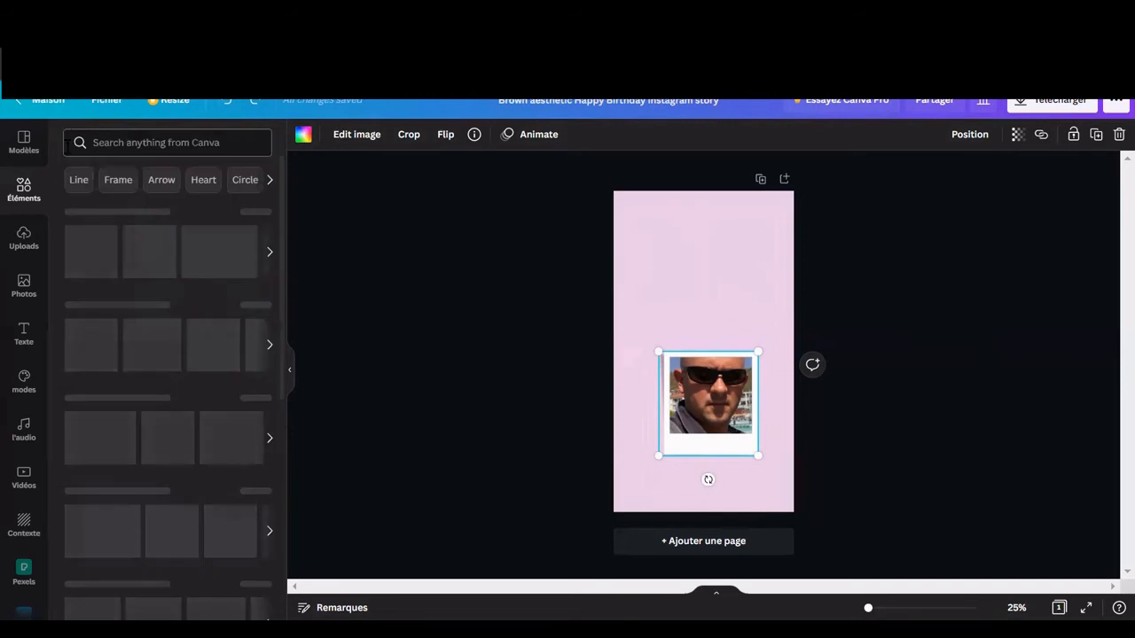
key(Escape)
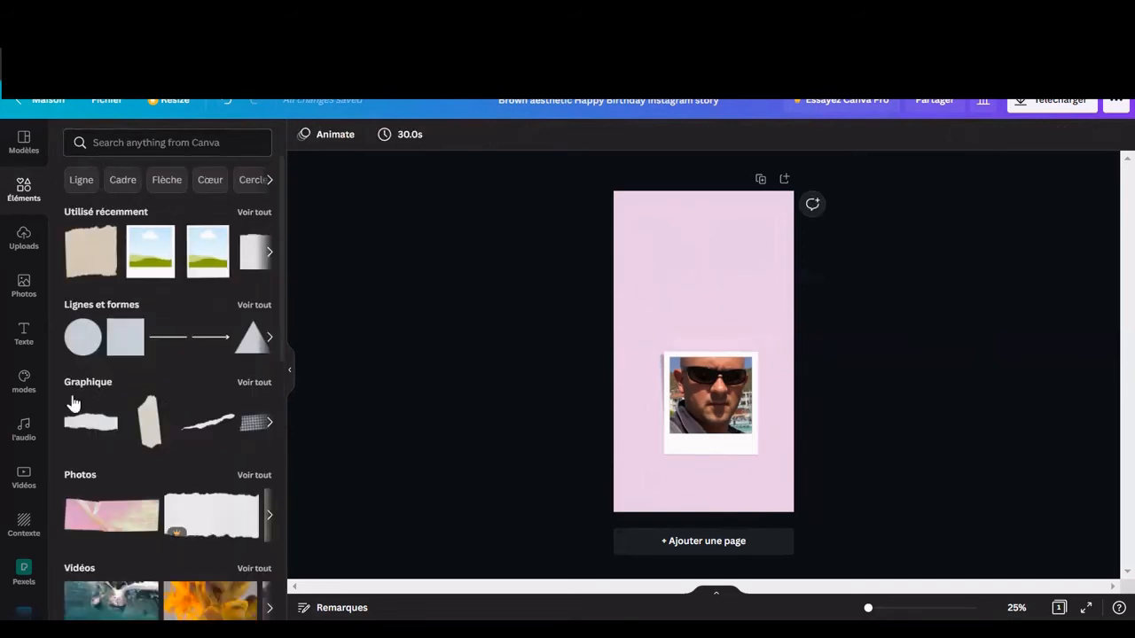
Add the beige torn paper strip from the graphics, shrink it, tilt it and place it over the Polaroid's lower-right corner
click(148, 431)
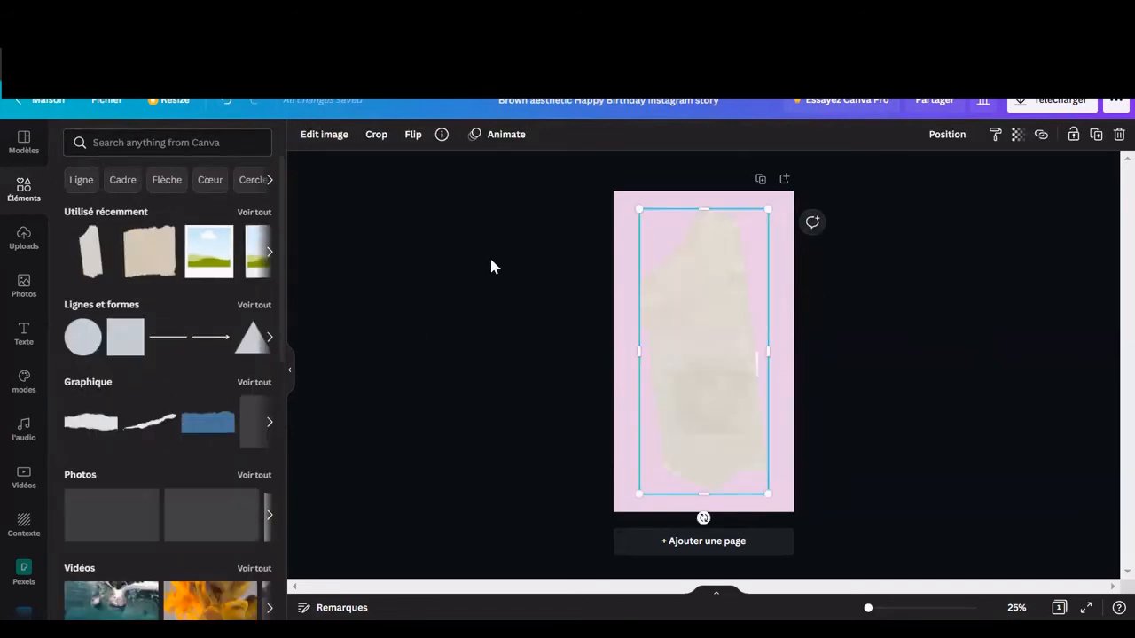
drag(638, 205, 724, 397)
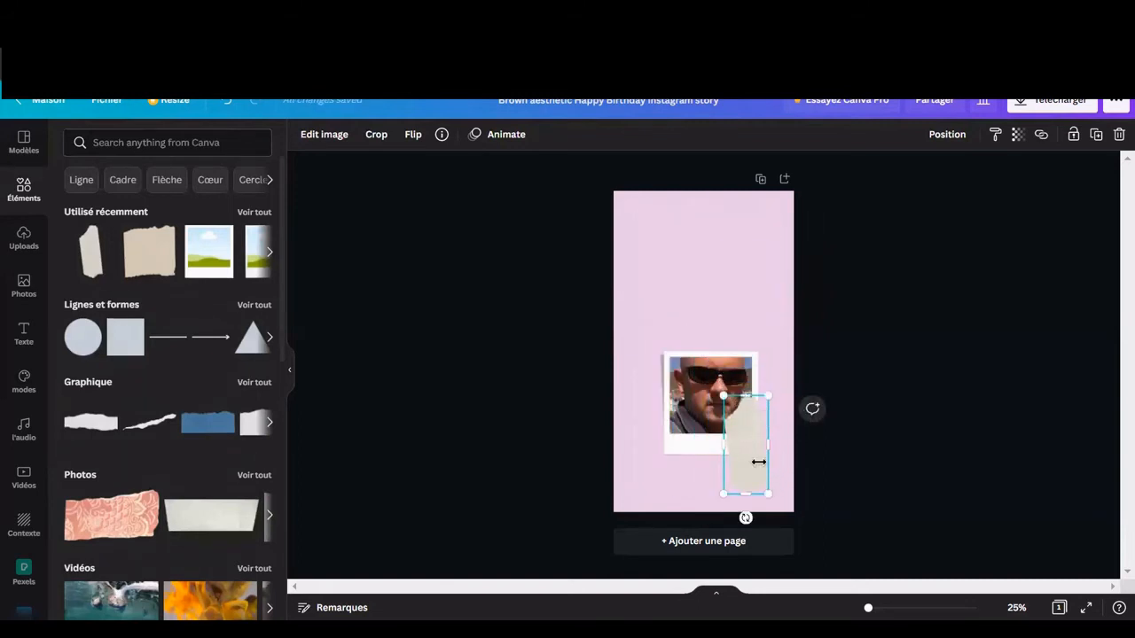
drag(740, 516, 677, 474)
drag(799, 447, 752, 458)
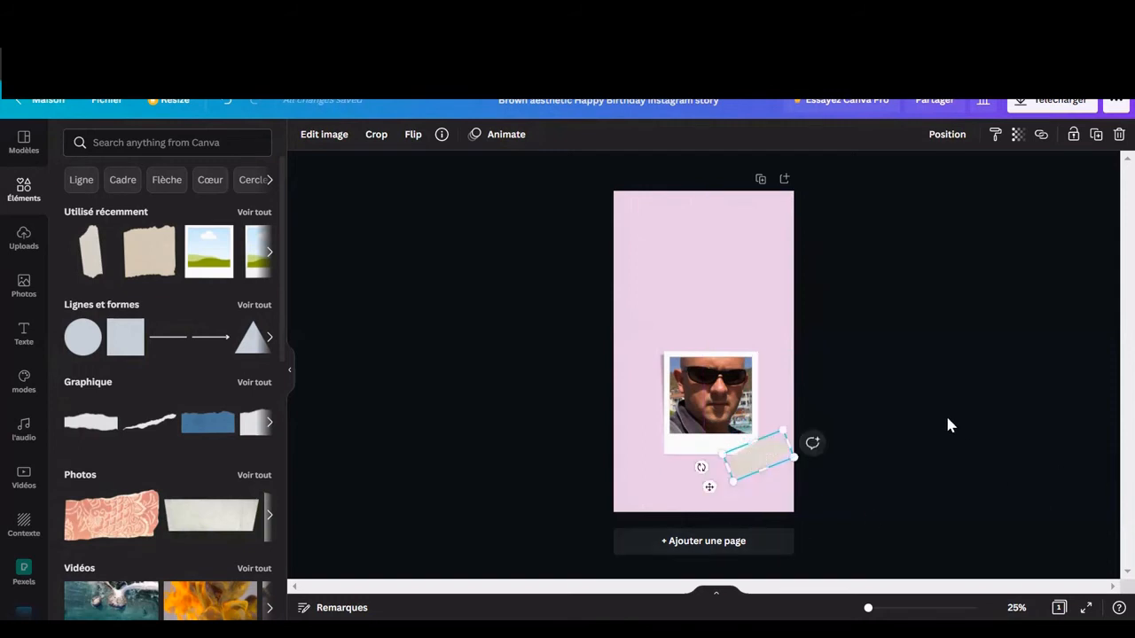
click(950, 467)
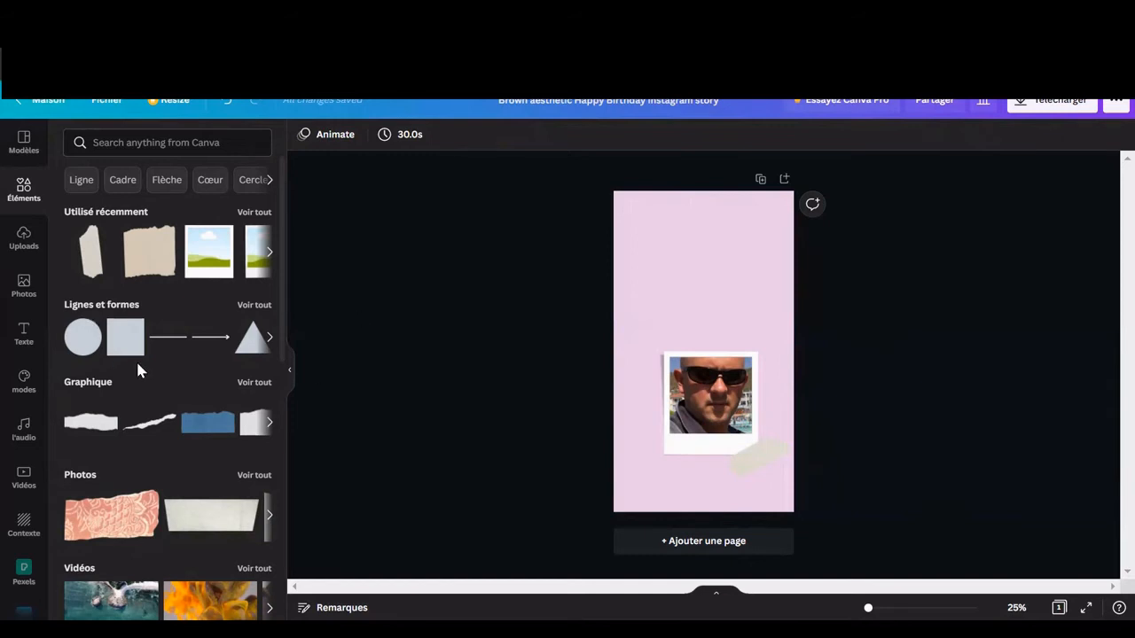
Search the graphics for flowers, add the cream dried daisy and place it, reduced, over the Polaroid's lower-left corner
click(92, 383)
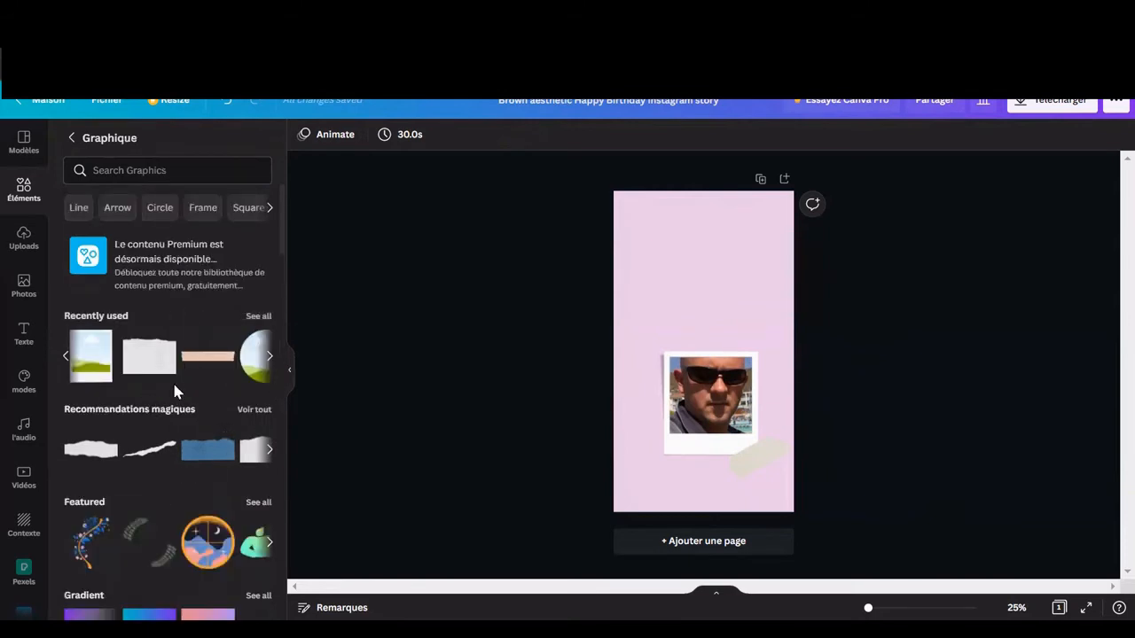
scroll(174, 390, down, 2)
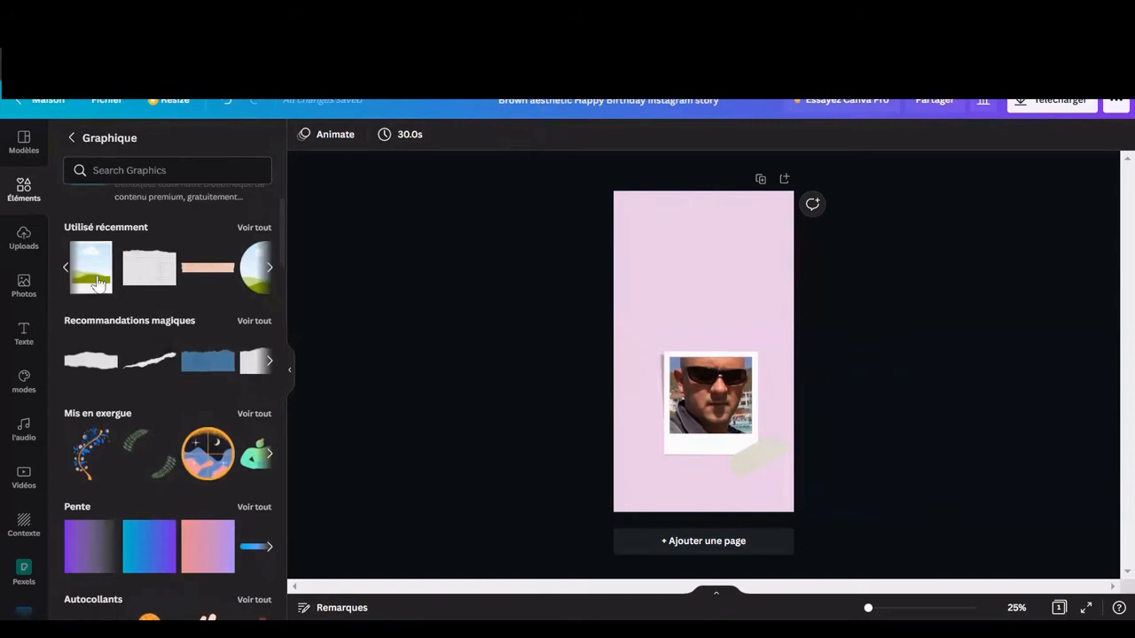
click(131, 167)
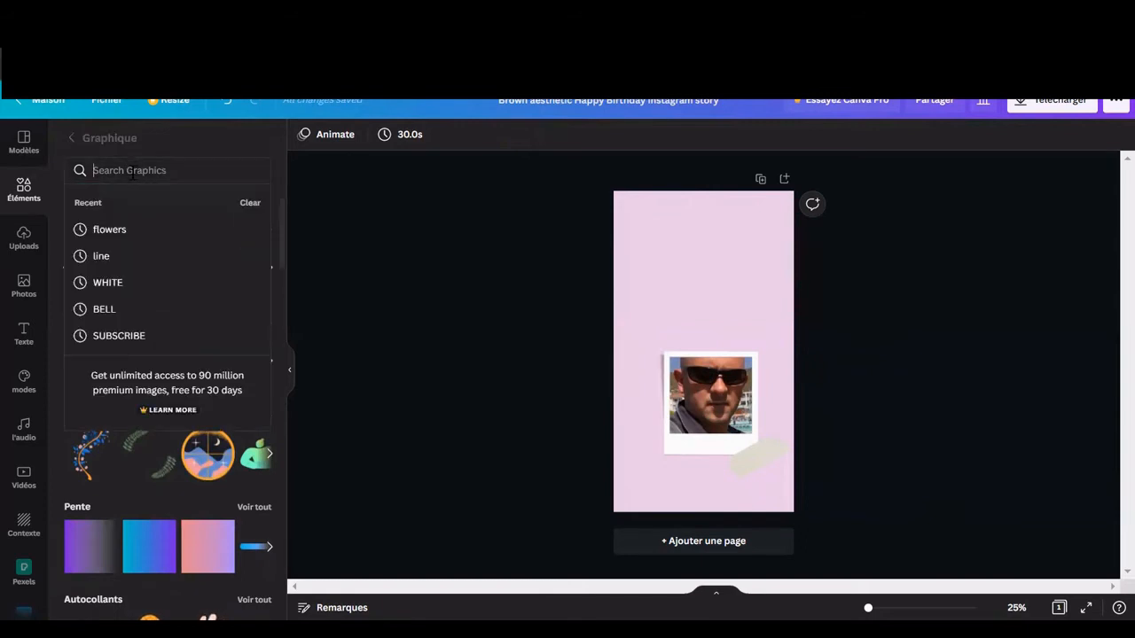
click(102, 231)
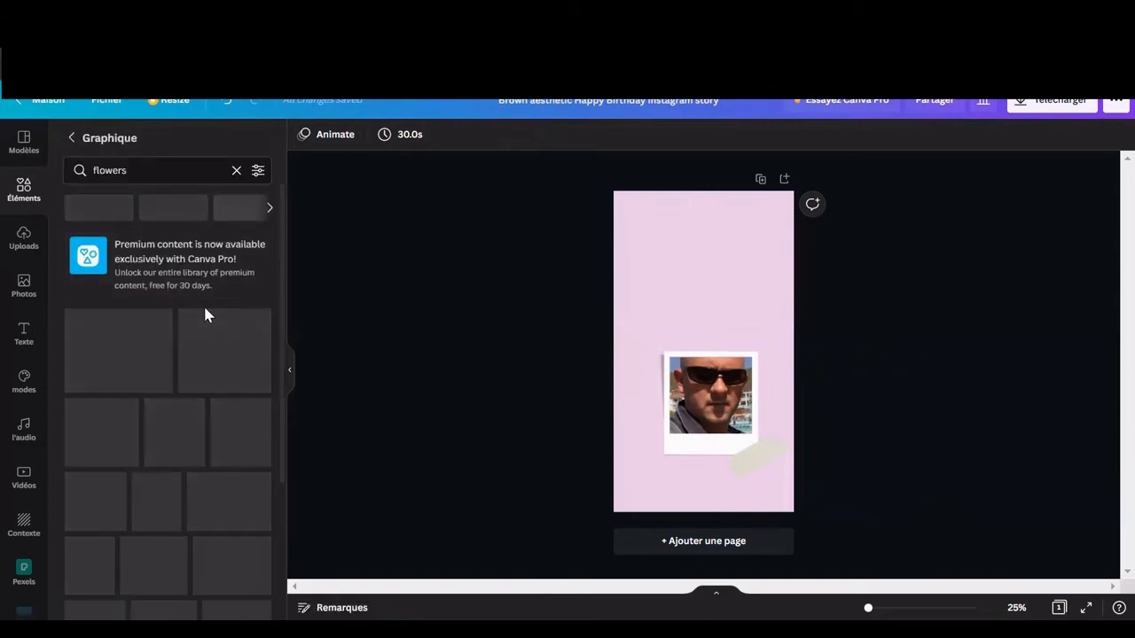
scroll(210, 433, down, 2)
scroll(211, 433, down, 5)
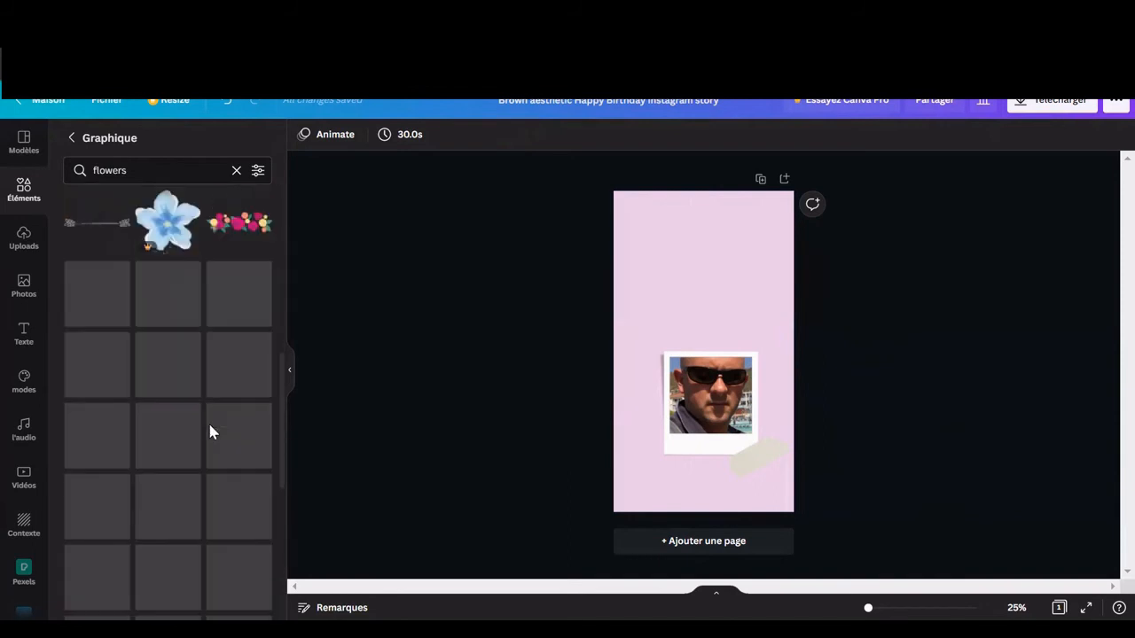
scroll(188, 387, down, 10)
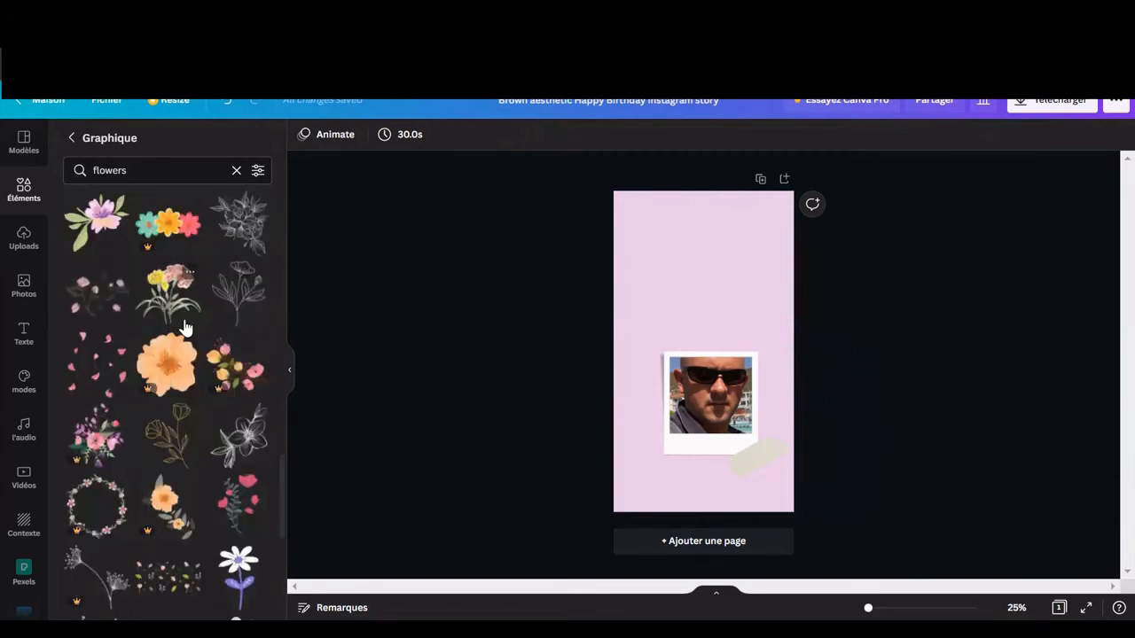
scroll(174, 334, down, 8)
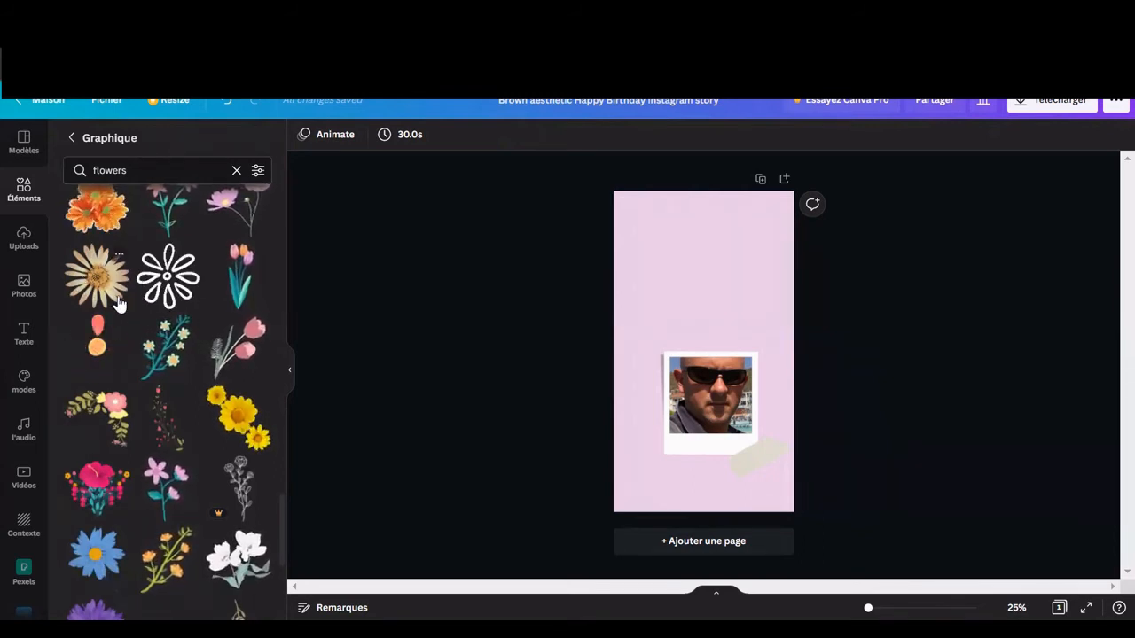
click(97, 280)
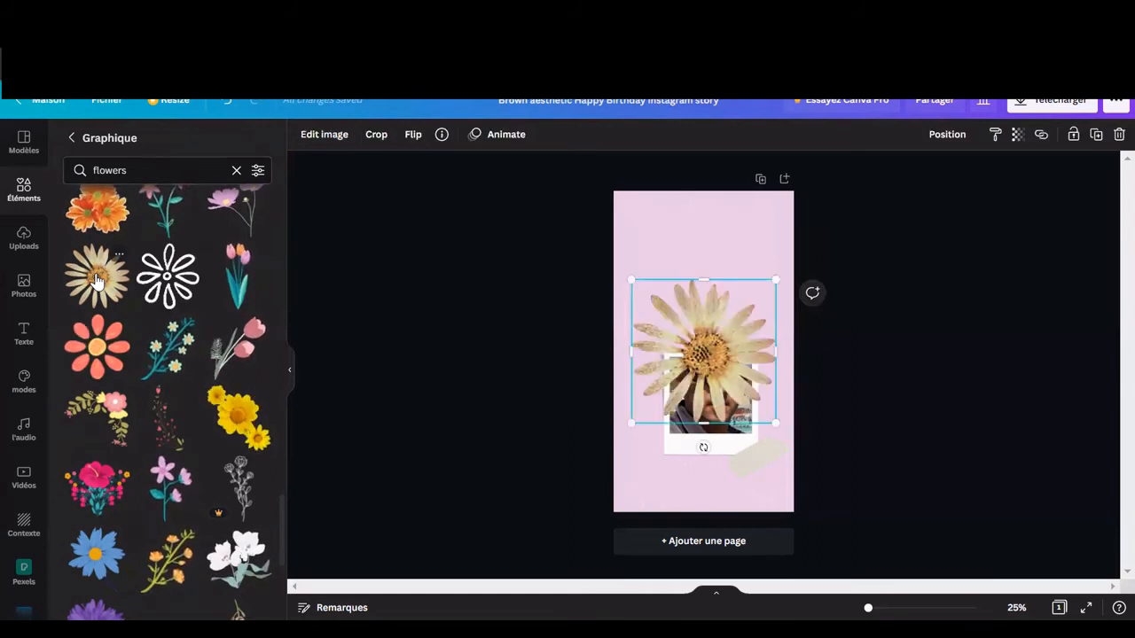
drag(703, 335, 683, 371)
drag(657, 409, 674, 467)
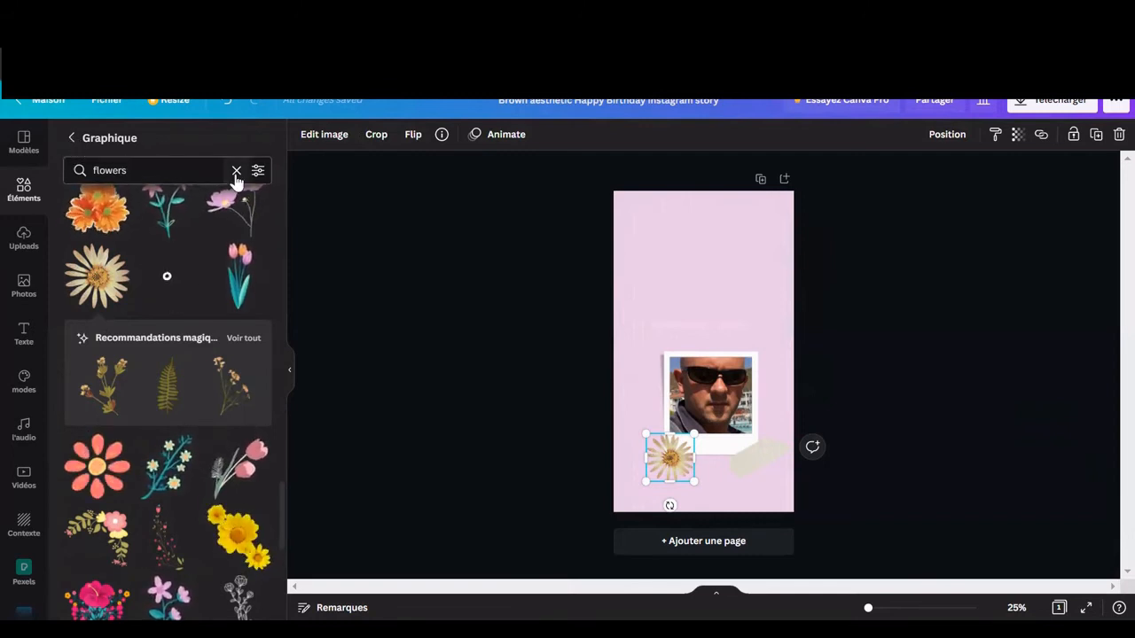
Search all elements for ripped paper, place the white grid piece, reduced, at the page's upper-left edge, and clear the search
click(73, 138)
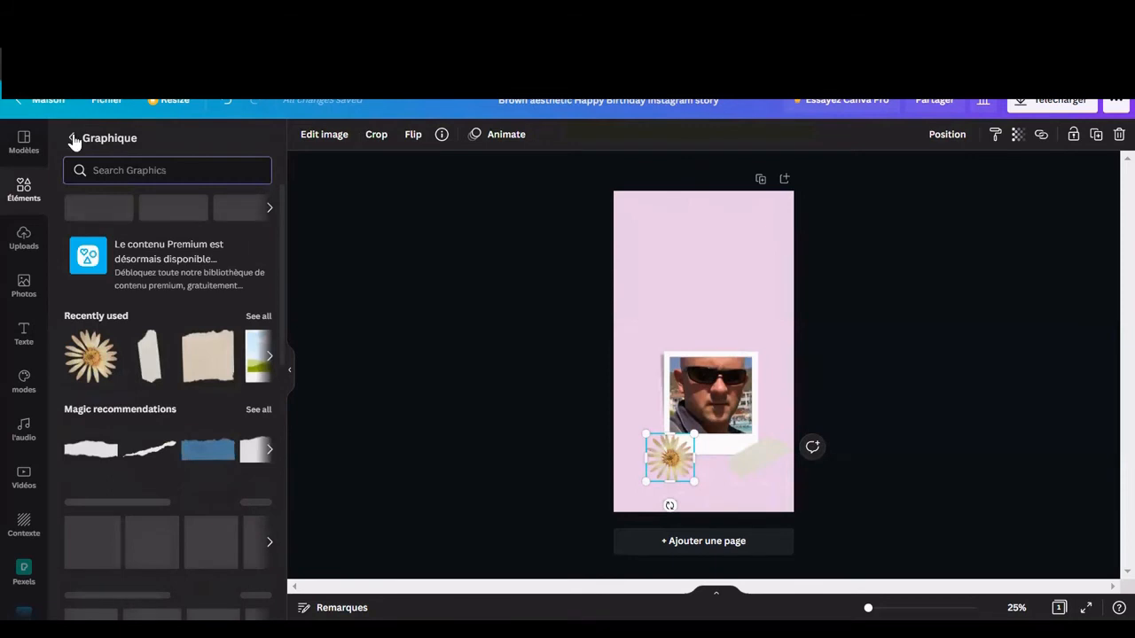
click(73, 139)
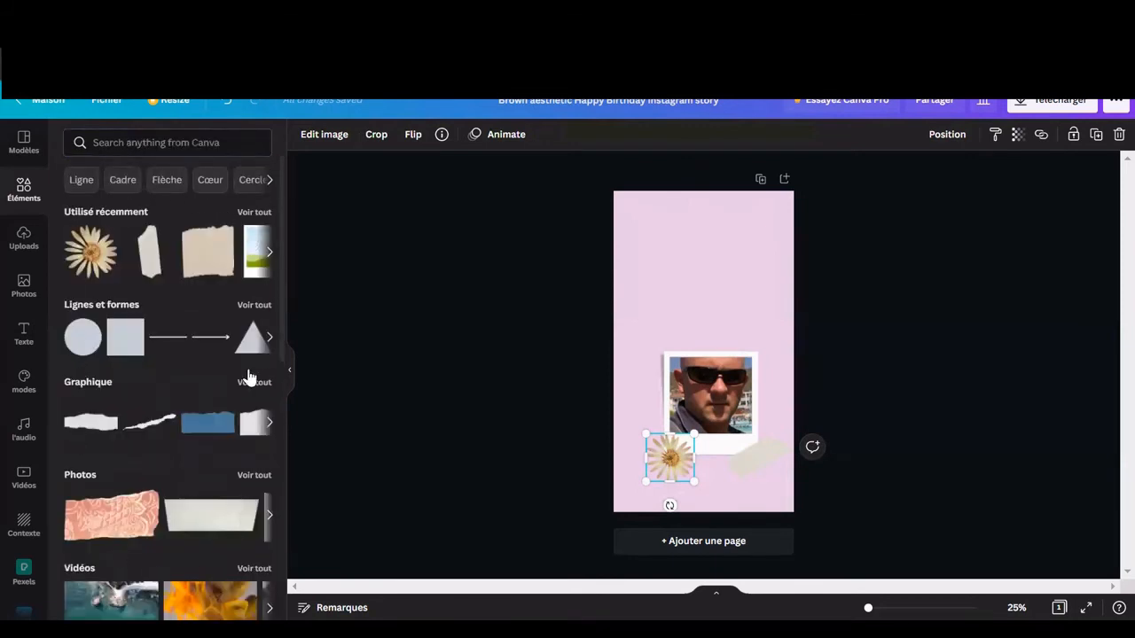
click(154, 143)
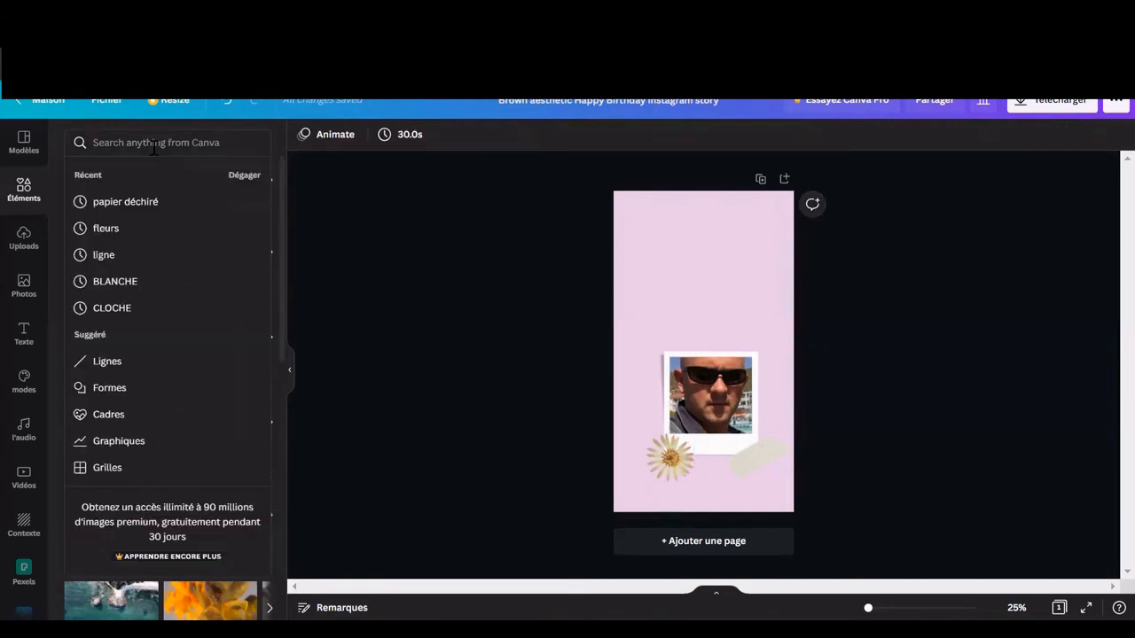
click(133, 203)
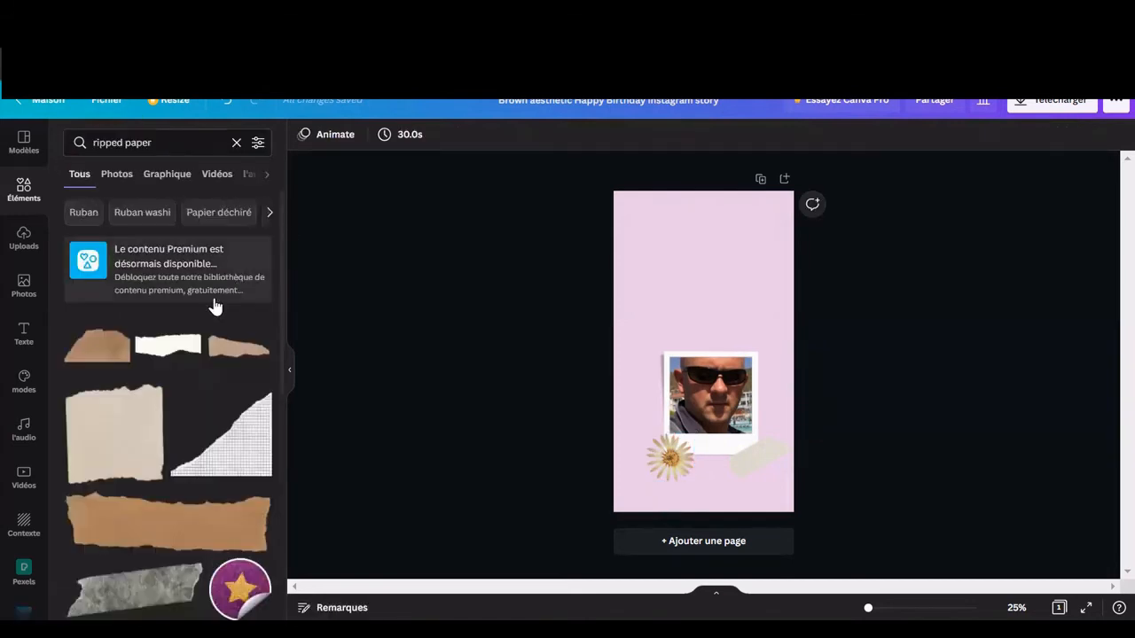
scroll(214, 302, down, 5)
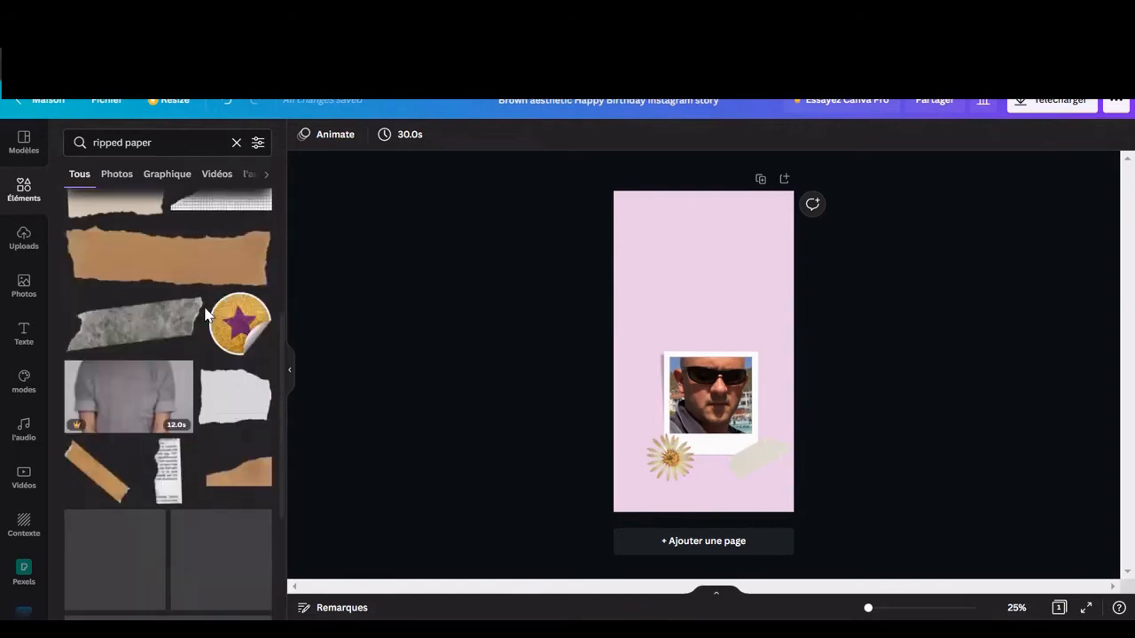
scroll(205, 310, down, 4)
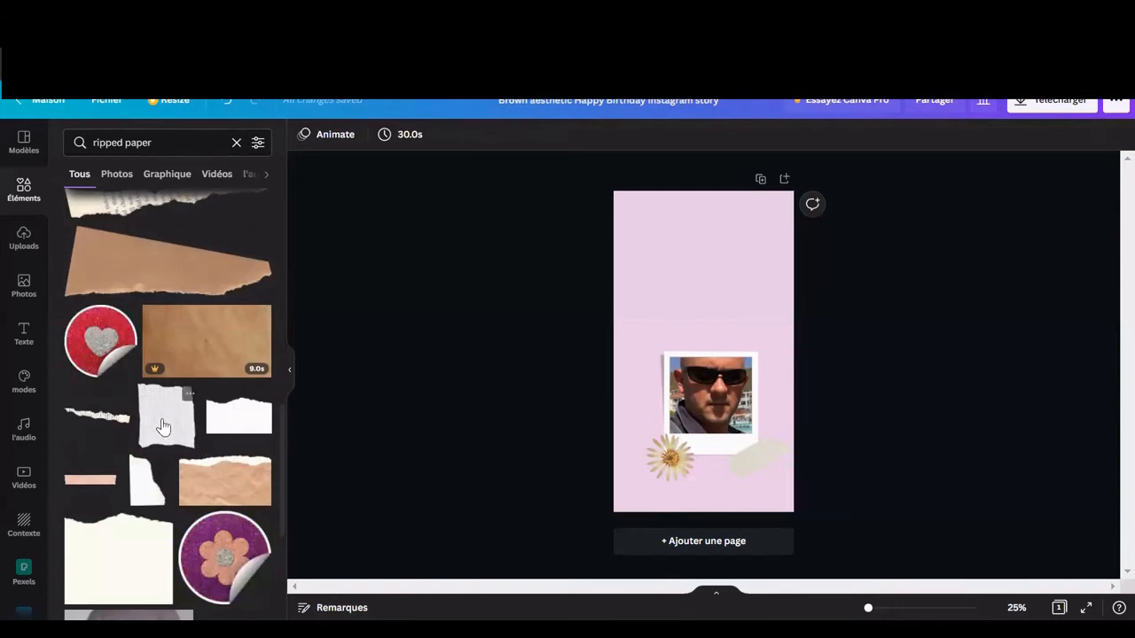
click(163, 426)
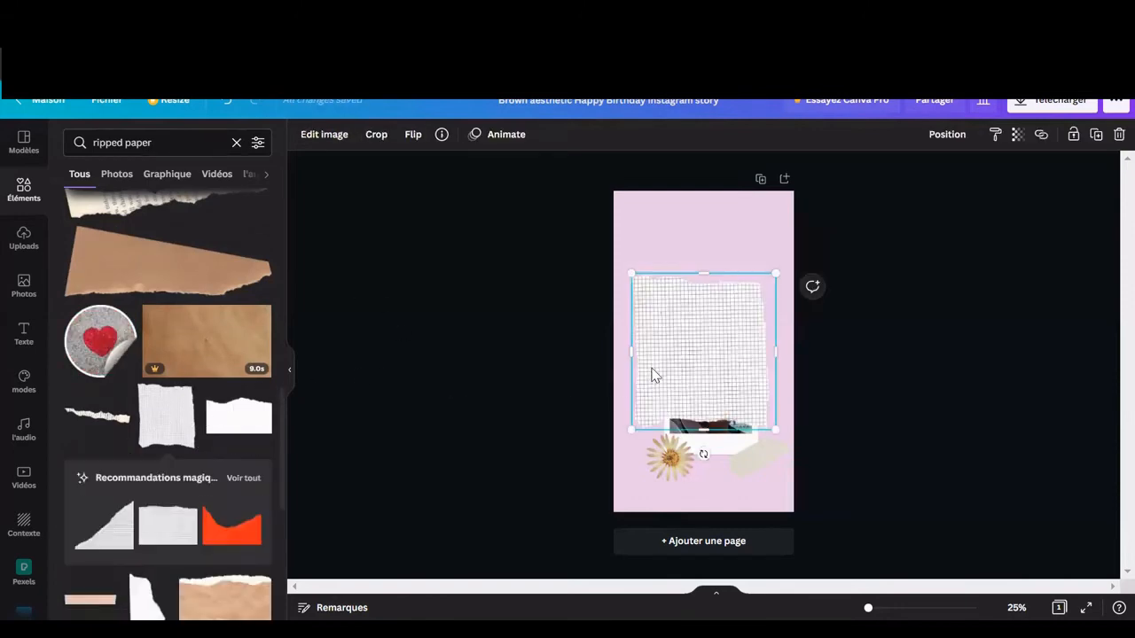
drag(653, 375, 582, 291)
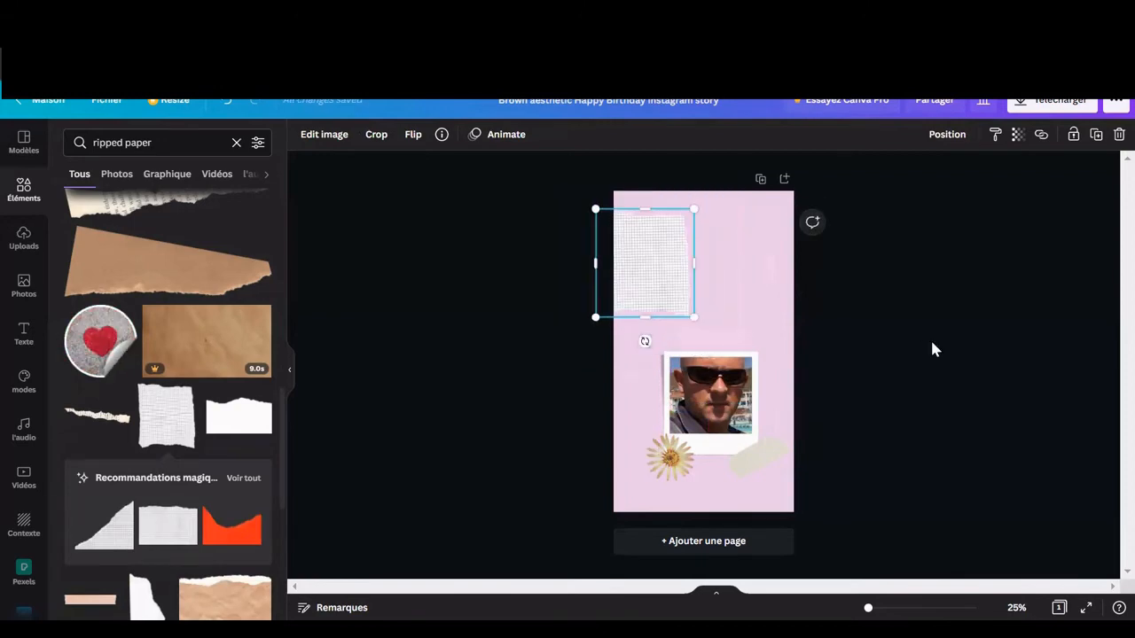
click(930, 338)
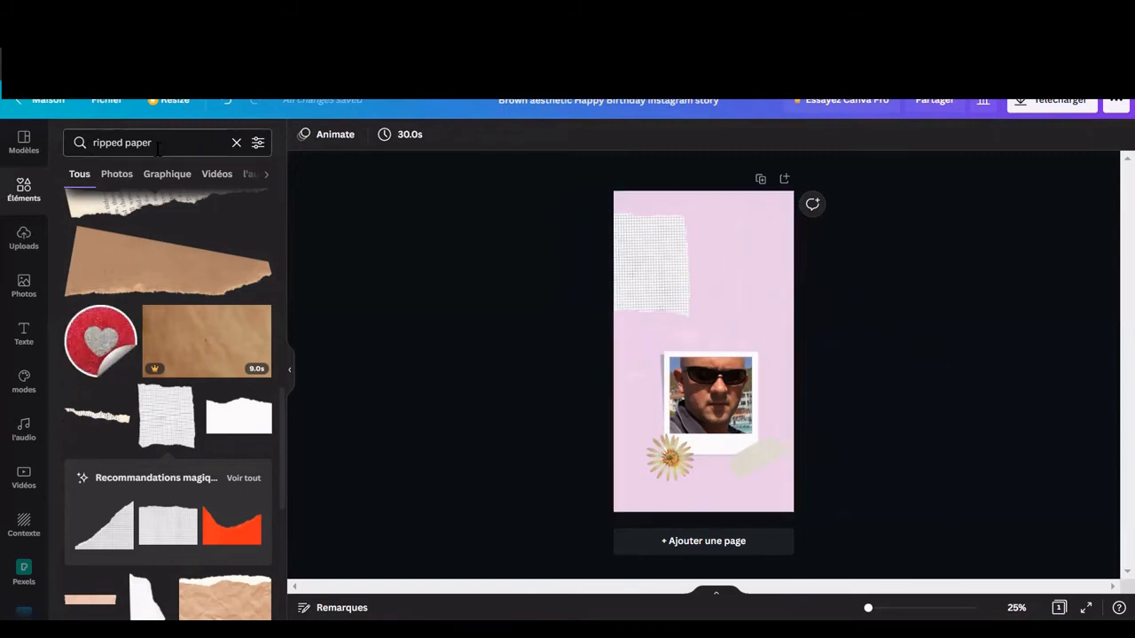
click(236, 144)
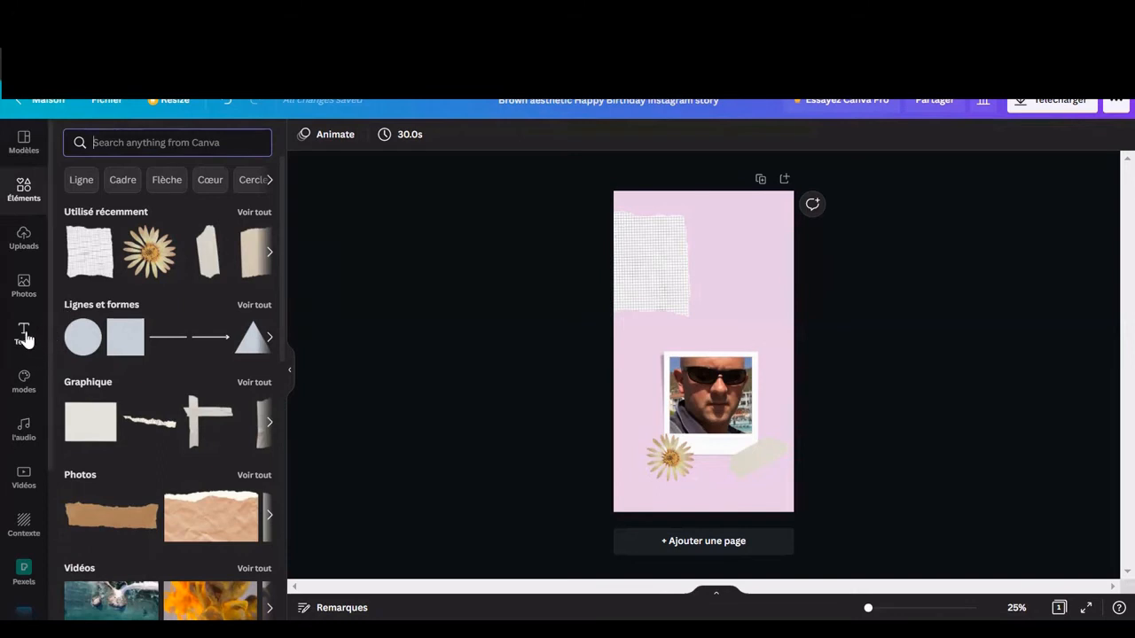
Add the recently used text combination "Les remèdes naturels de Grand-mère" and move it above the Polaroid, overlapping the grid paper
click(26, 339)
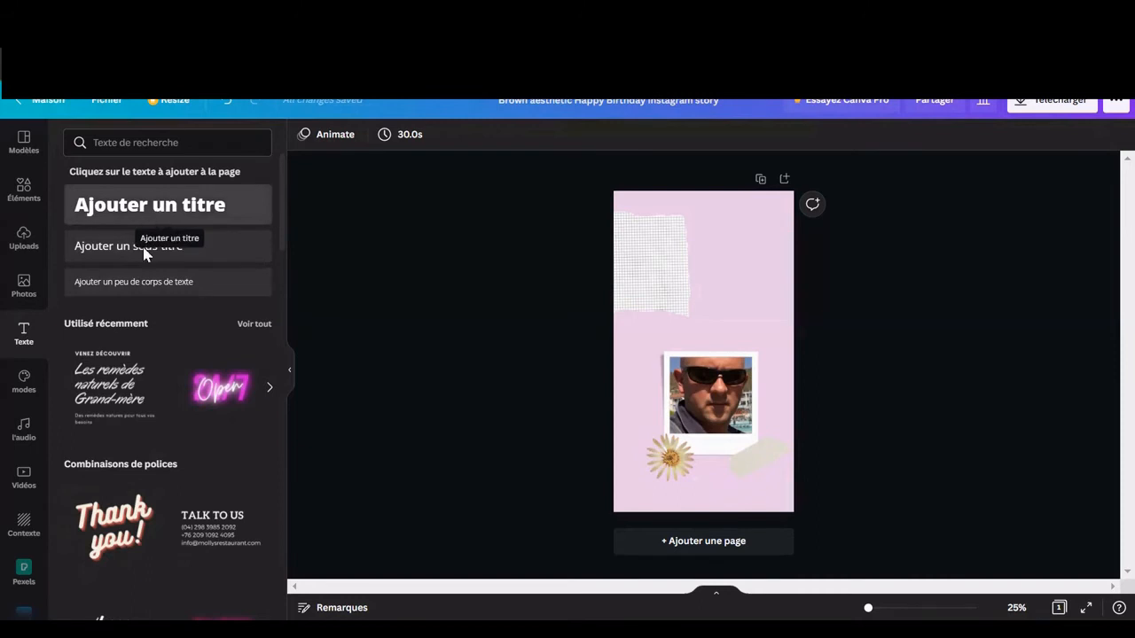
click(104, 387)
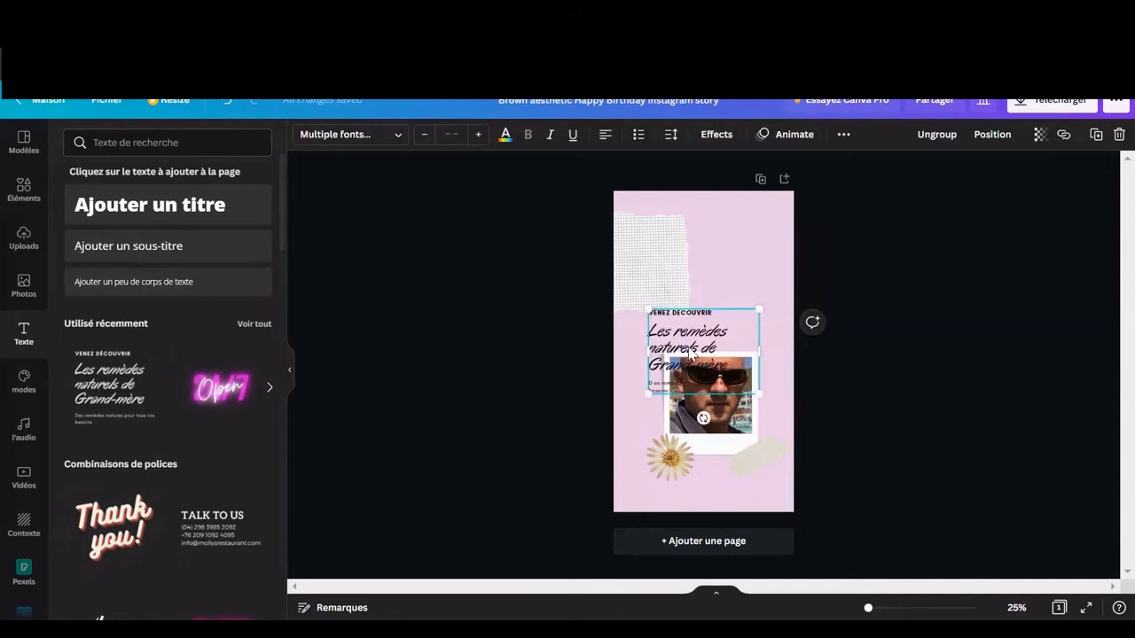
drag(690, 353, 693, 270)
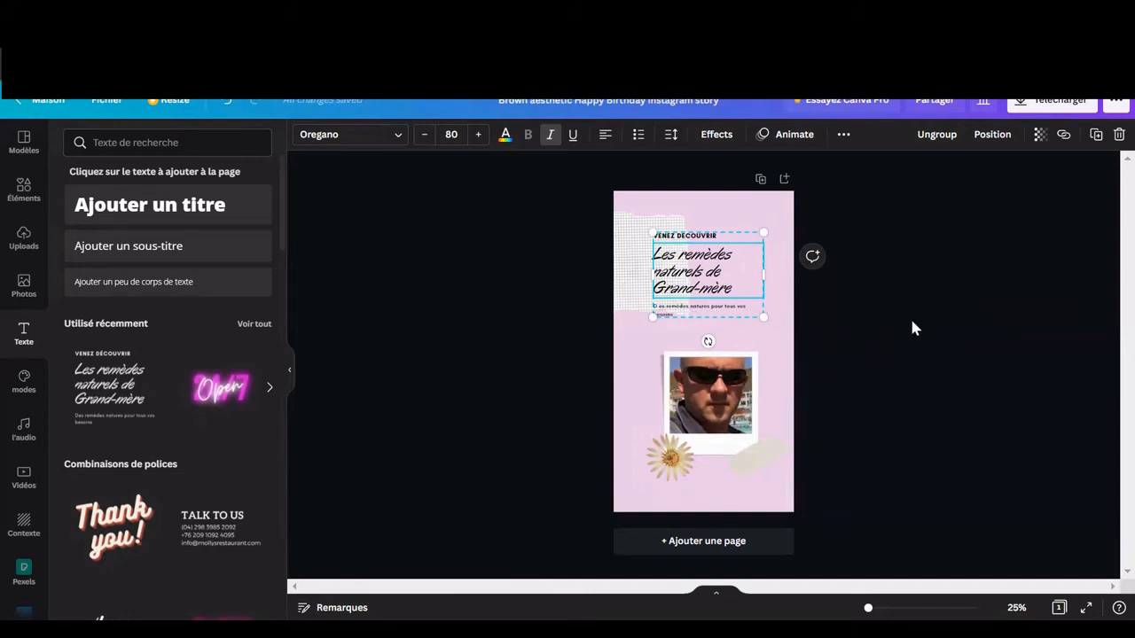
Check how the subtitle and the heading can be selected individually inside the grouped text combination
click(701, 307)
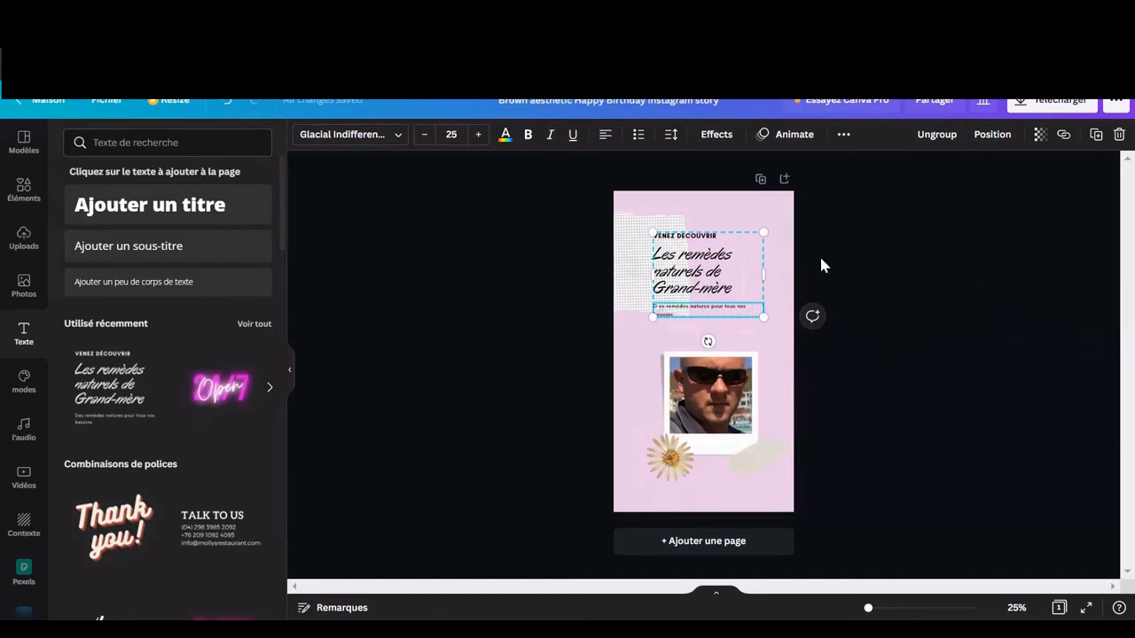
click(627, 361)
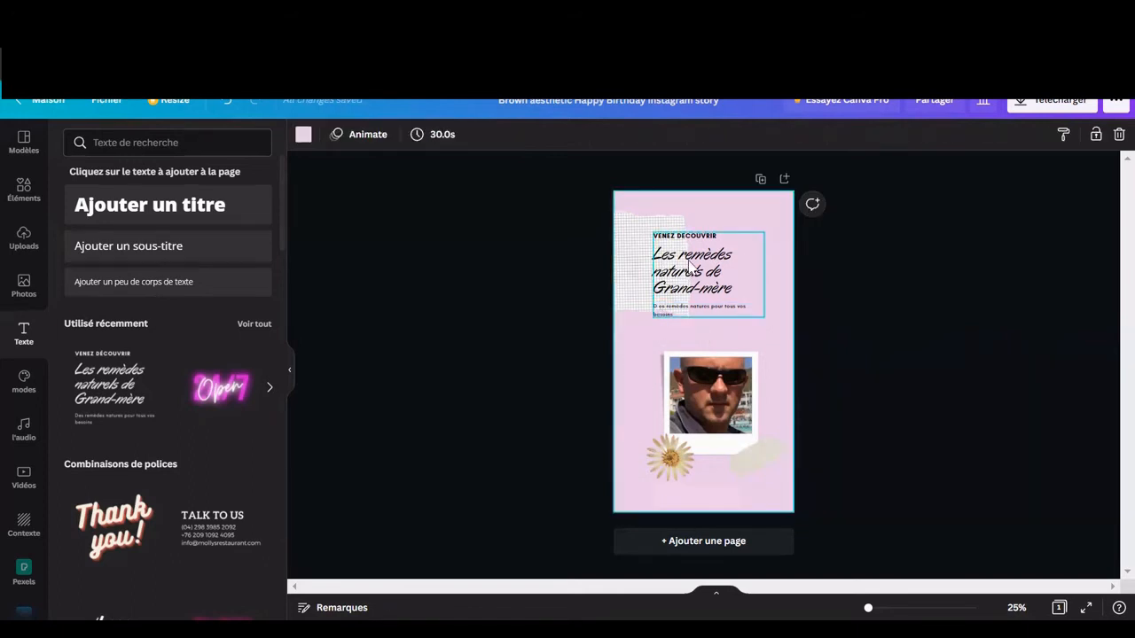
click(663, 305)
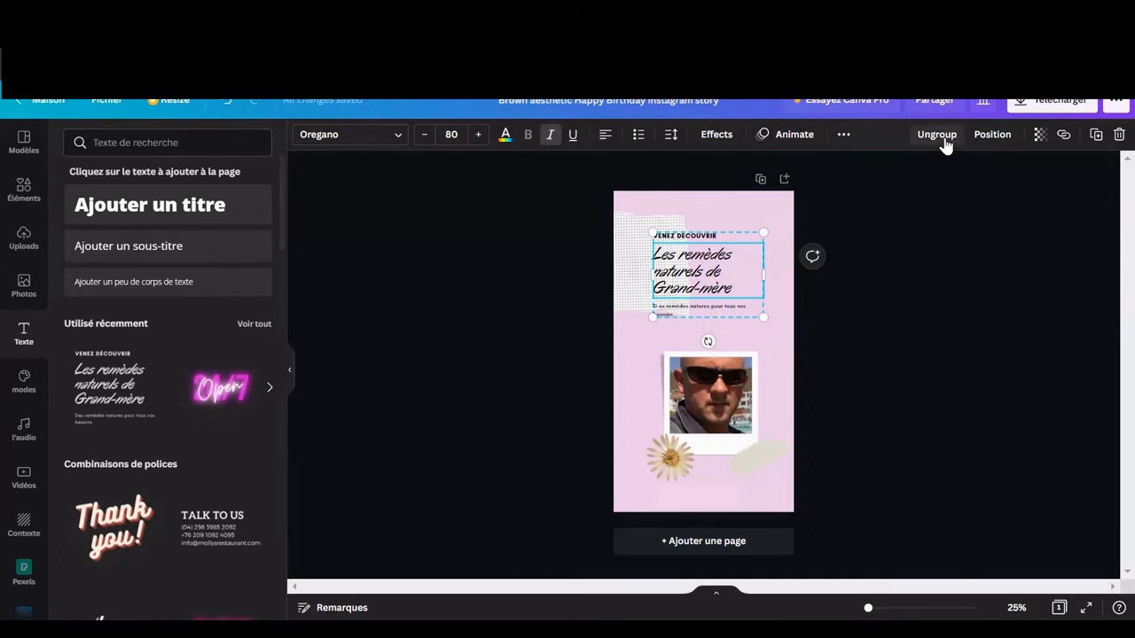
Translate the editor page into French with the browser's translator and close the translation popup
right_click(952, 188)
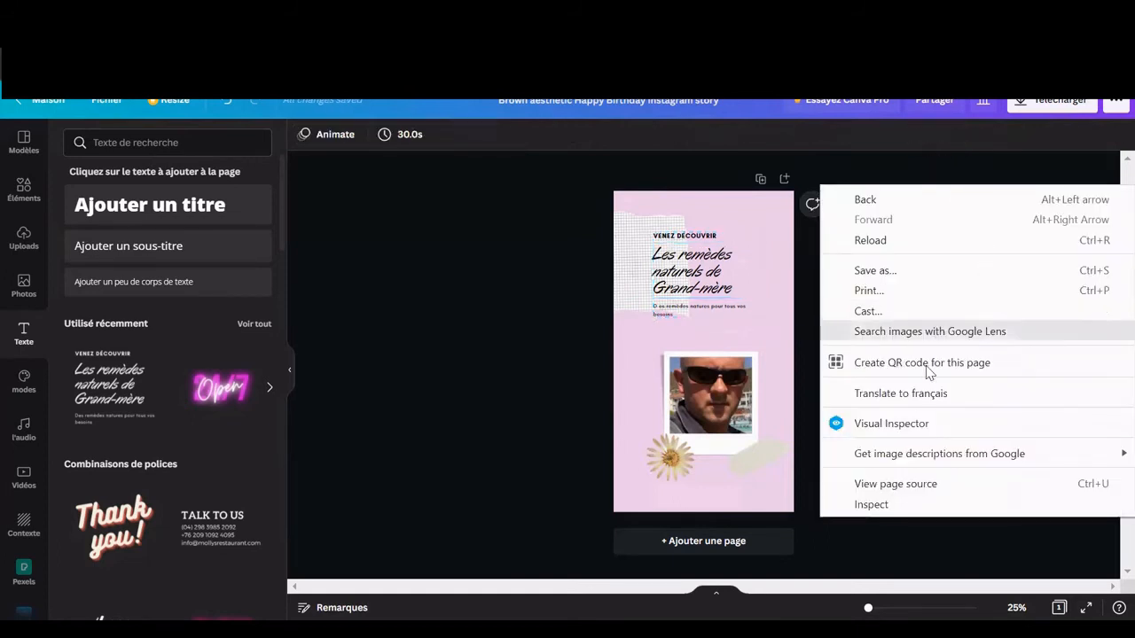
click(928, 401)
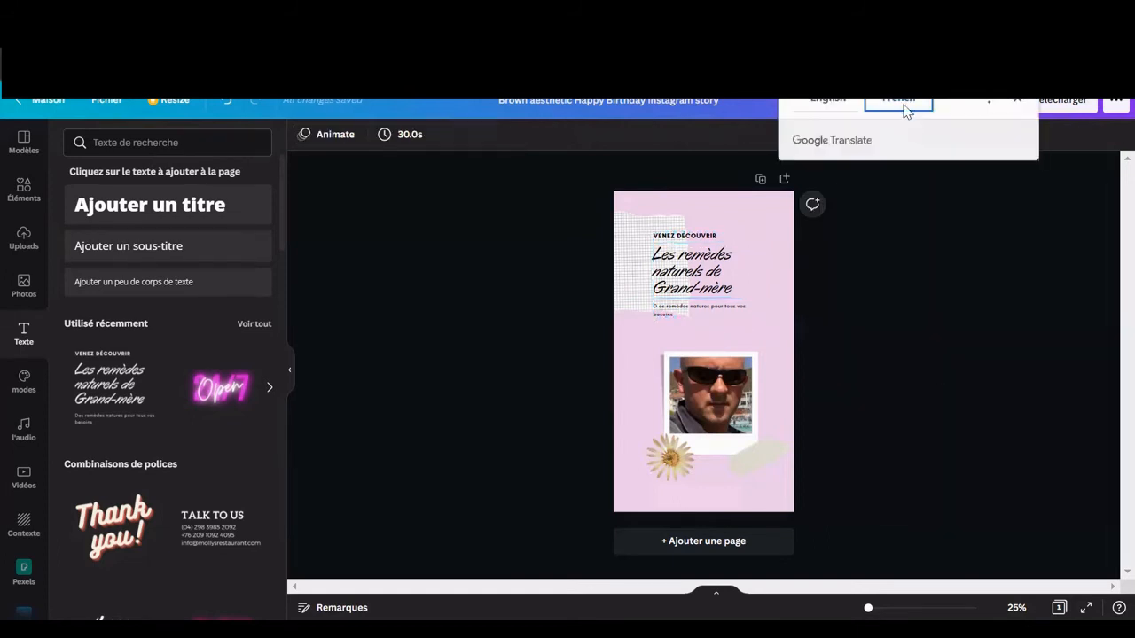
click(1020, 103)
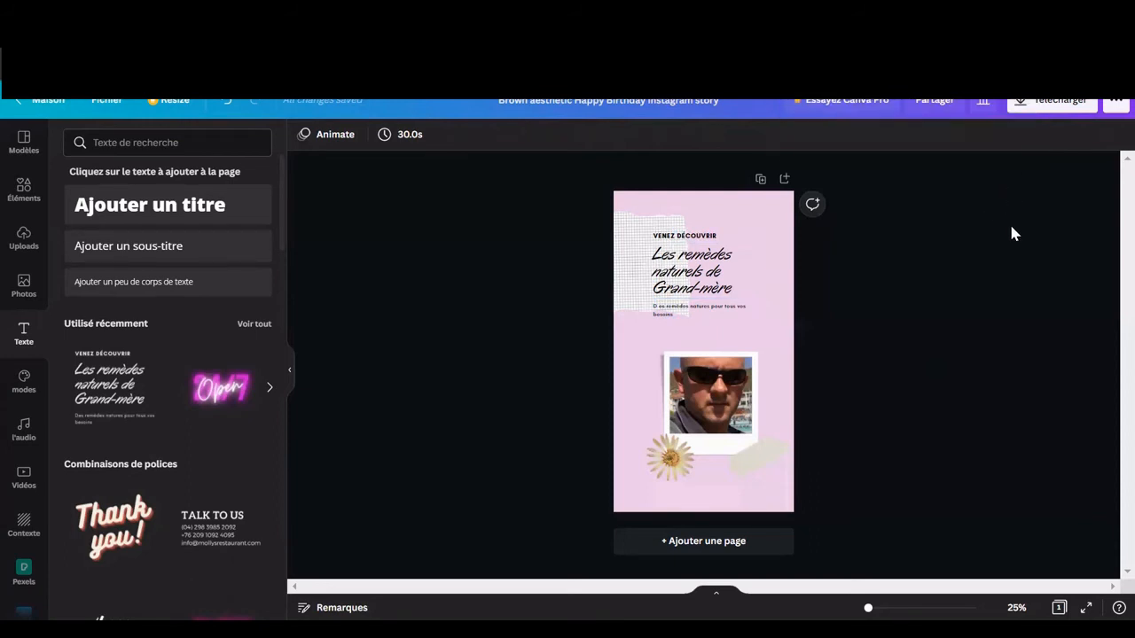
Ungroup the text combination, then shift the heading lines slightly up and the small subtitle down onto the Polaroid's top edge
click(722, 284)
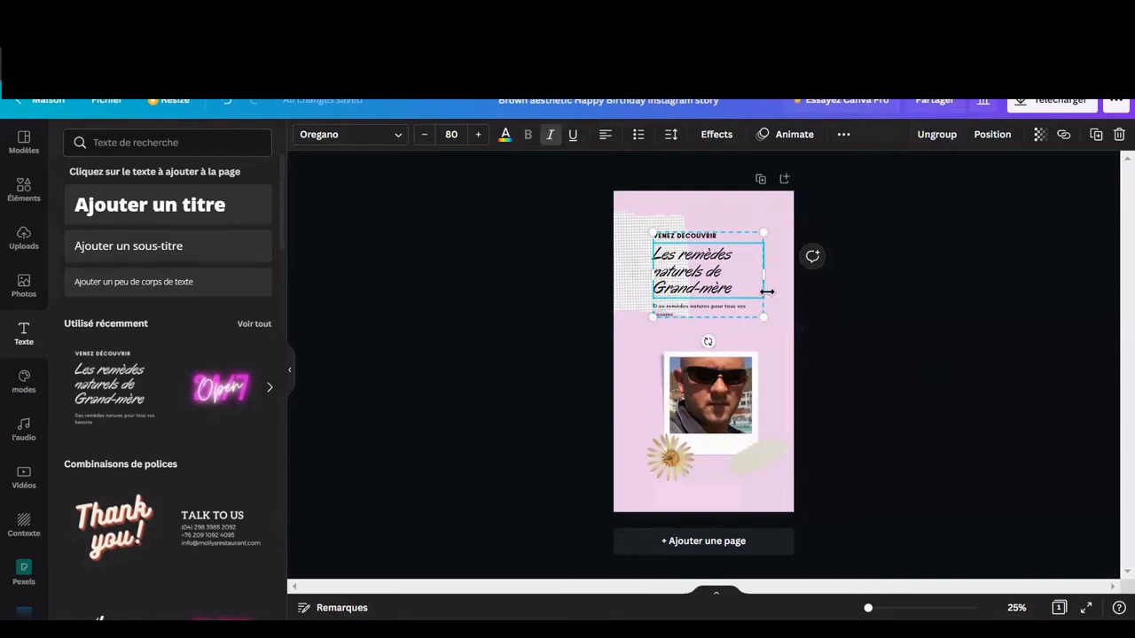
click(941, 135)
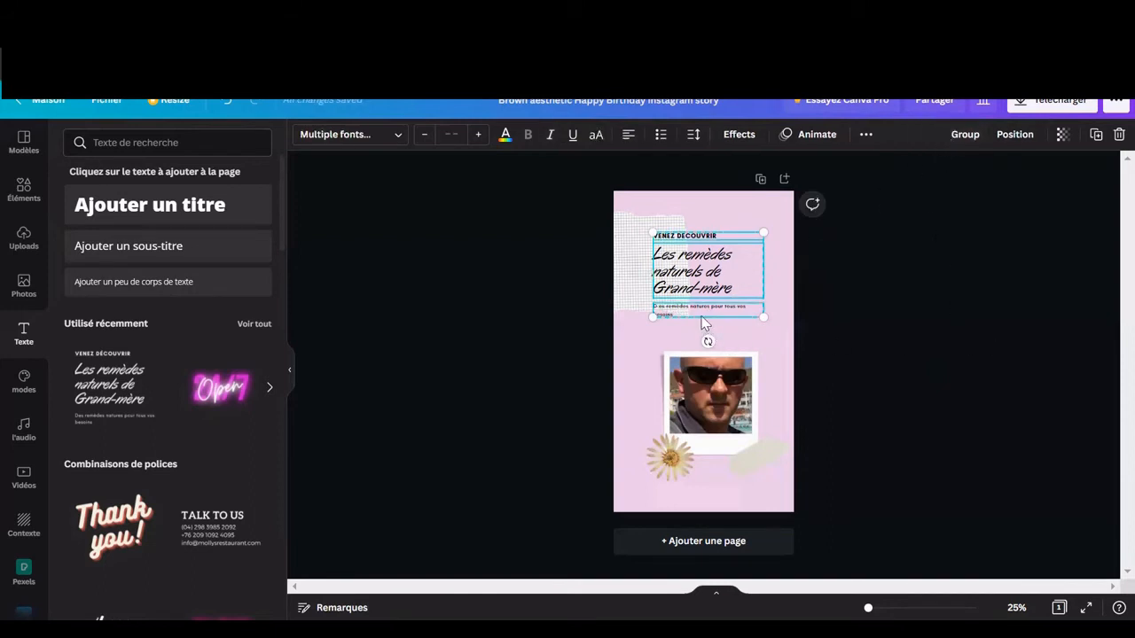
drag(700, 318, 735, 371)
click(870, 319)
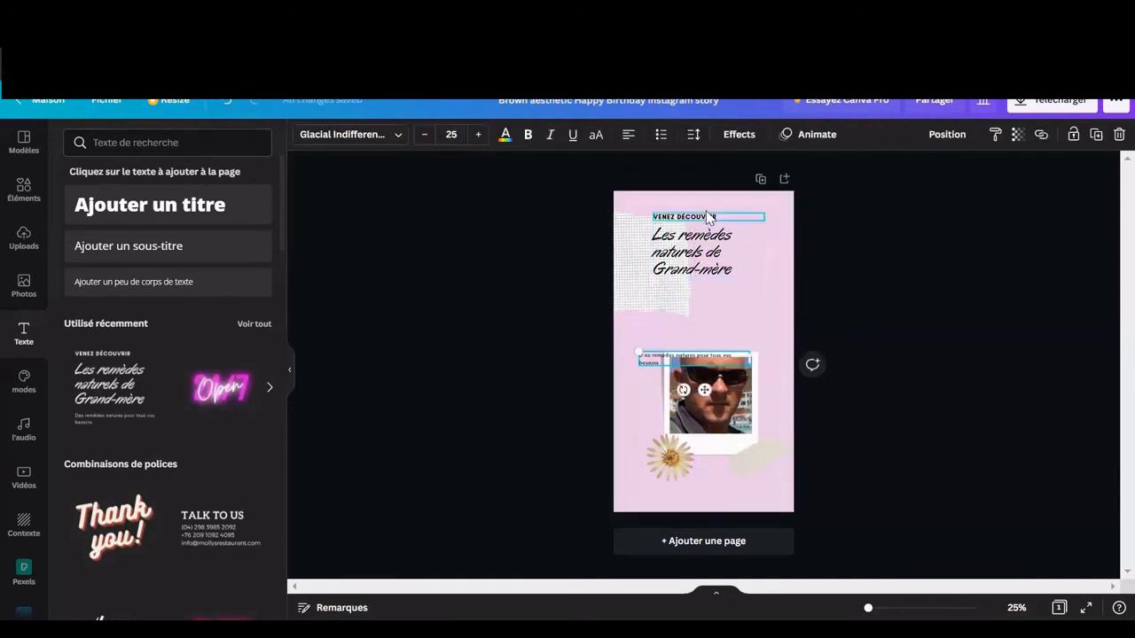
Delete the small subtitle and the "VENEZ DÉCOUVRIR" line, and move the remaining heading up past the page's right edge
drag(702, 223, 673, 303)
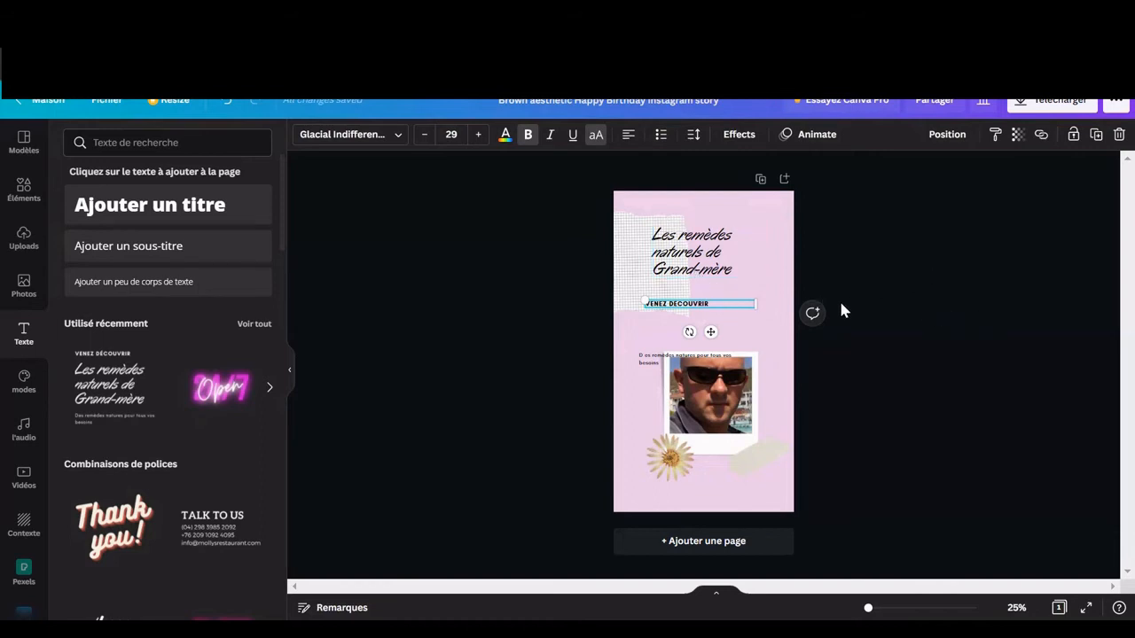
click(642, 364)
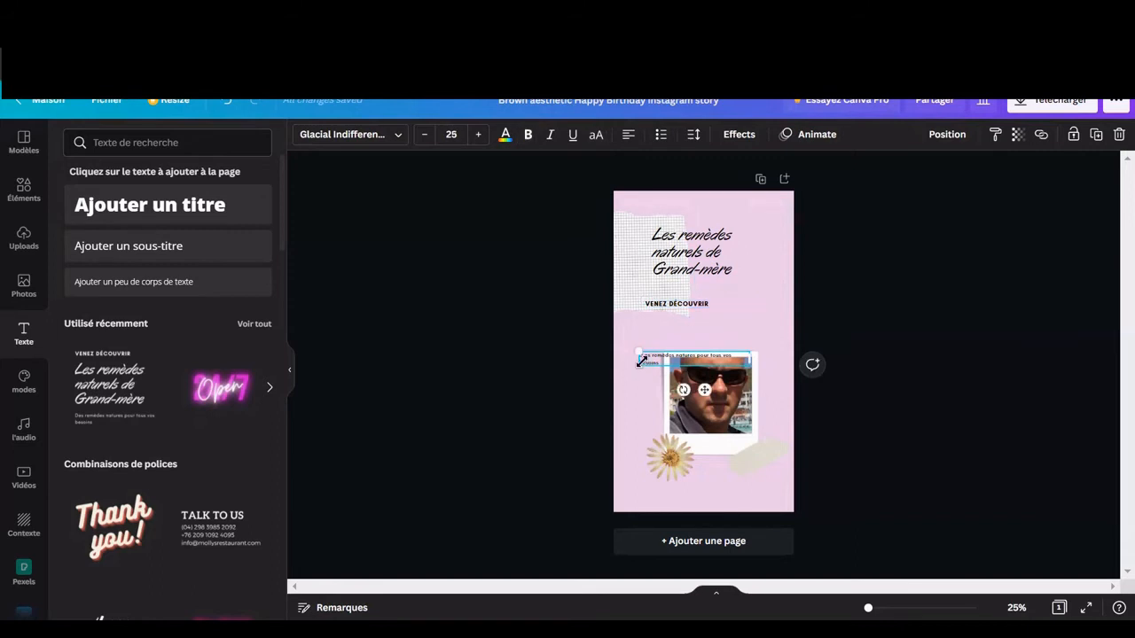
key(Delete)
click(674, 303)
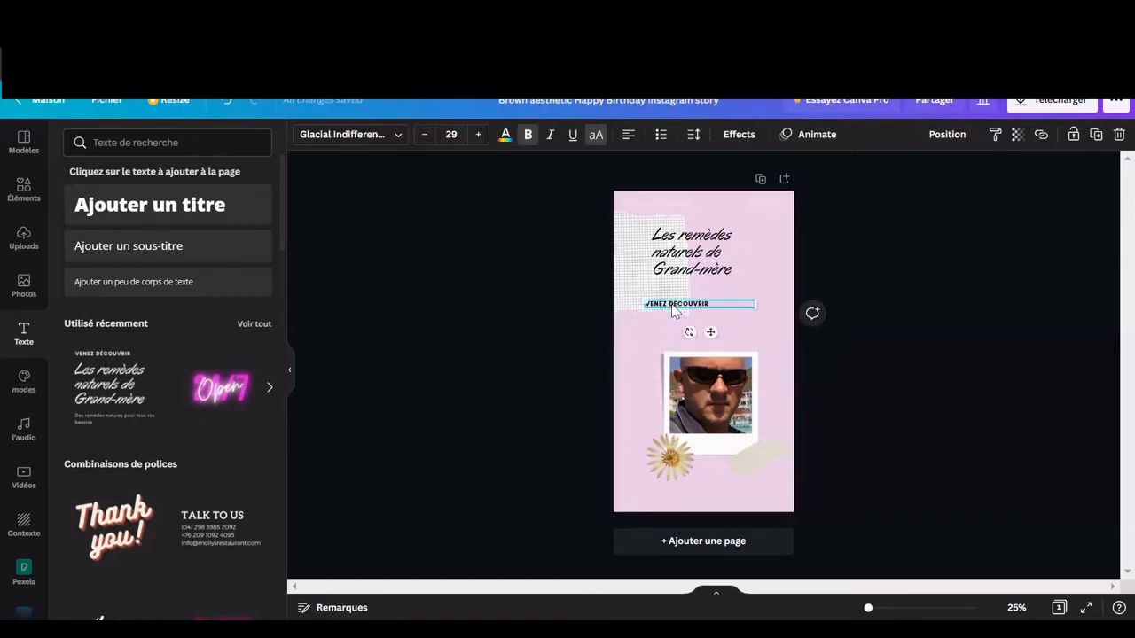
key(Delete)
drag(708, 248, 779, 226)
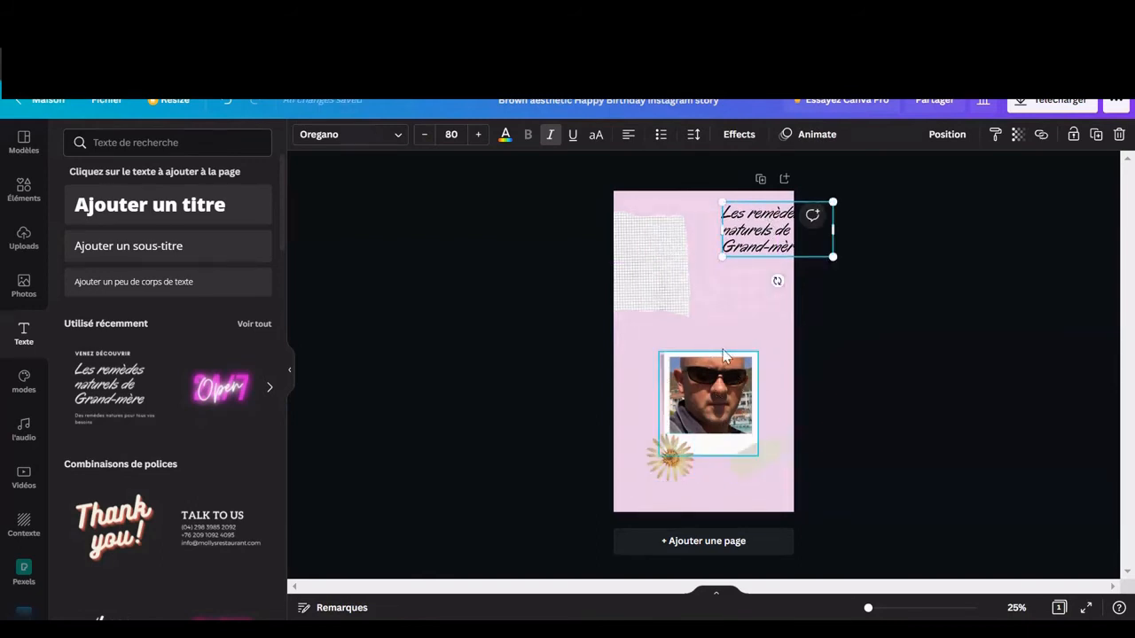
click(728, 296)
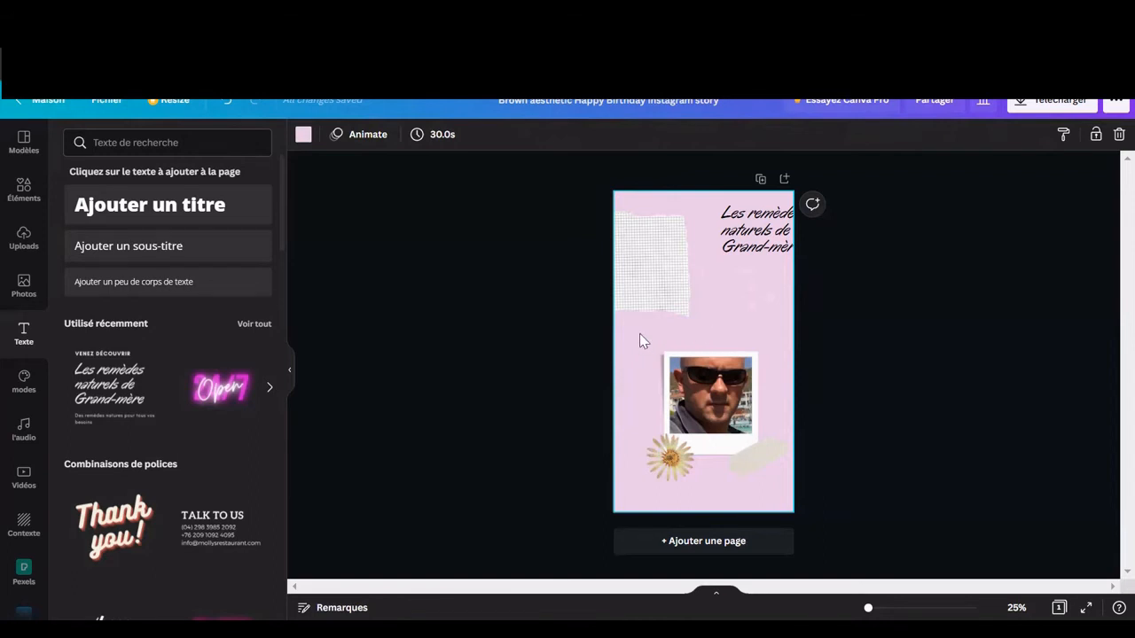
Try selecting the Polaroid, daisy and tape strip together with a selection box, and clear the selection
drag(639, 333, 768, 468)
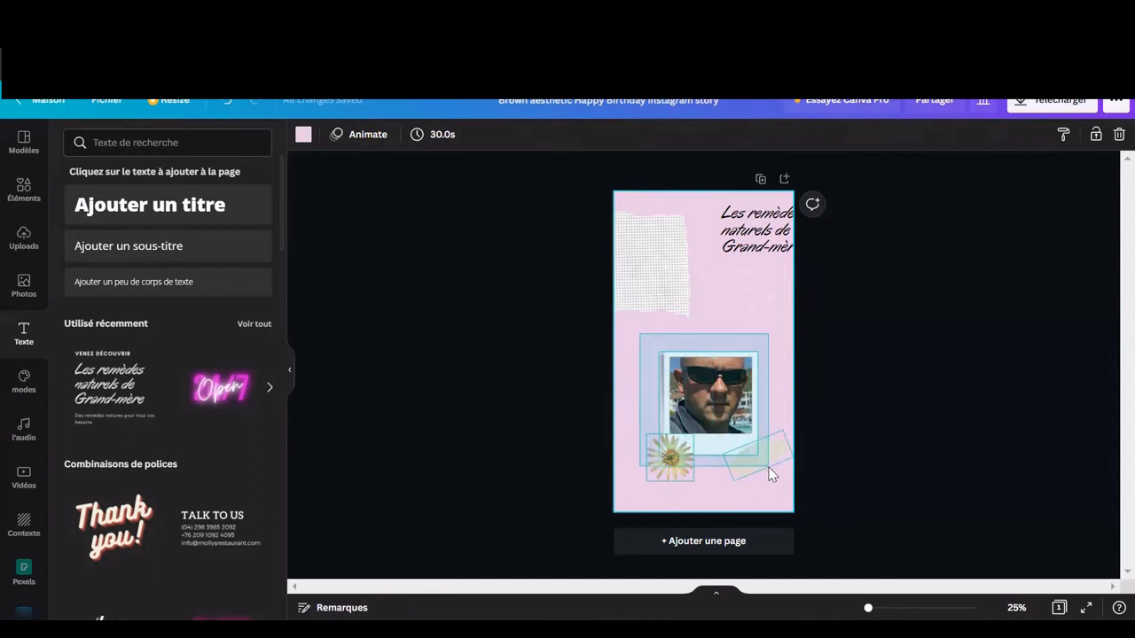
drag(769, 474, 837, 463)
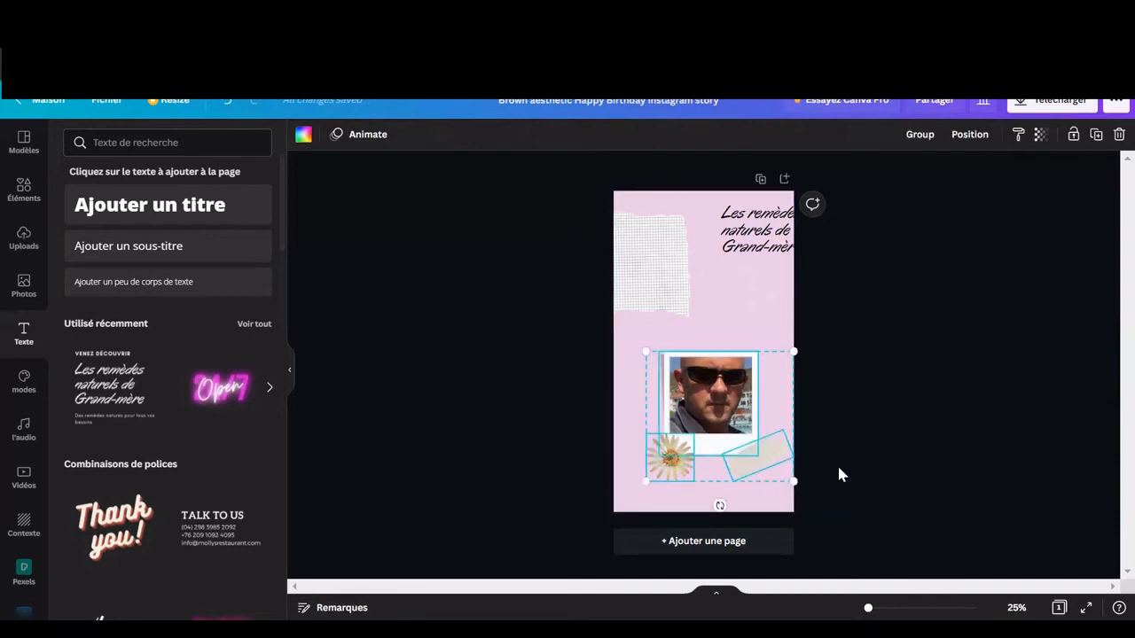
click(851, 348)
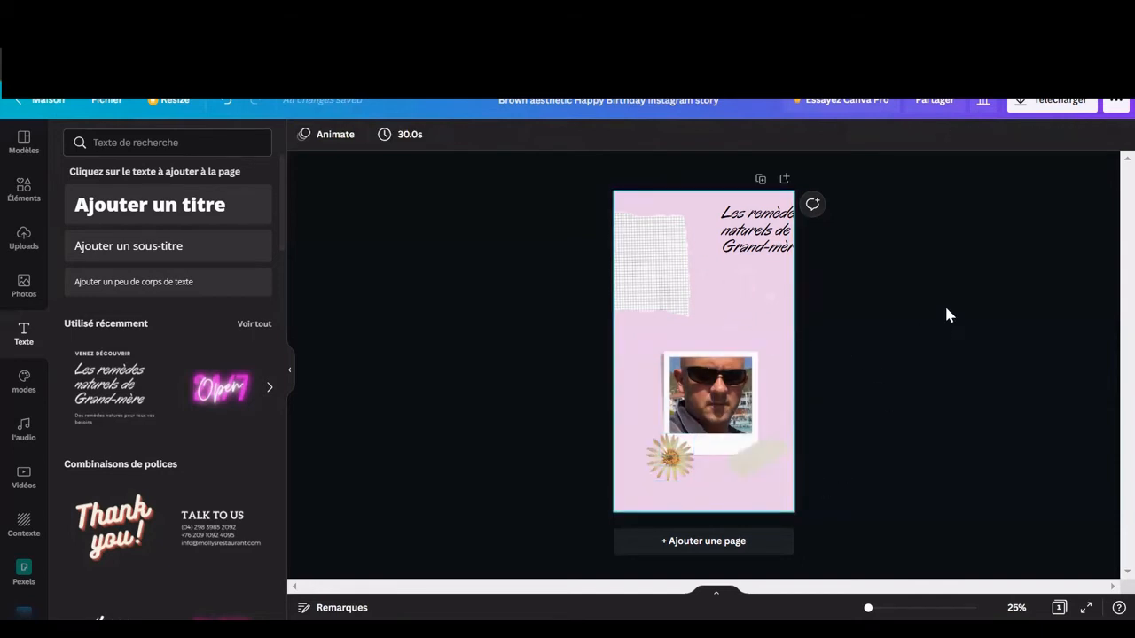
click(677, 266)
drag(726, 329, 749, 443)
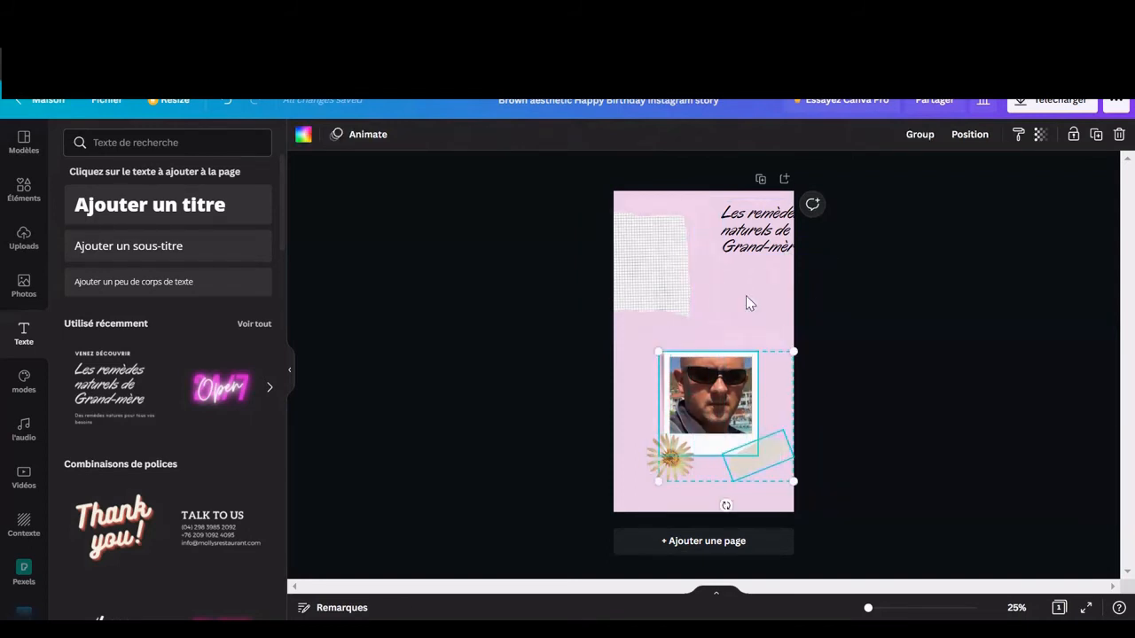
click(749, 323)
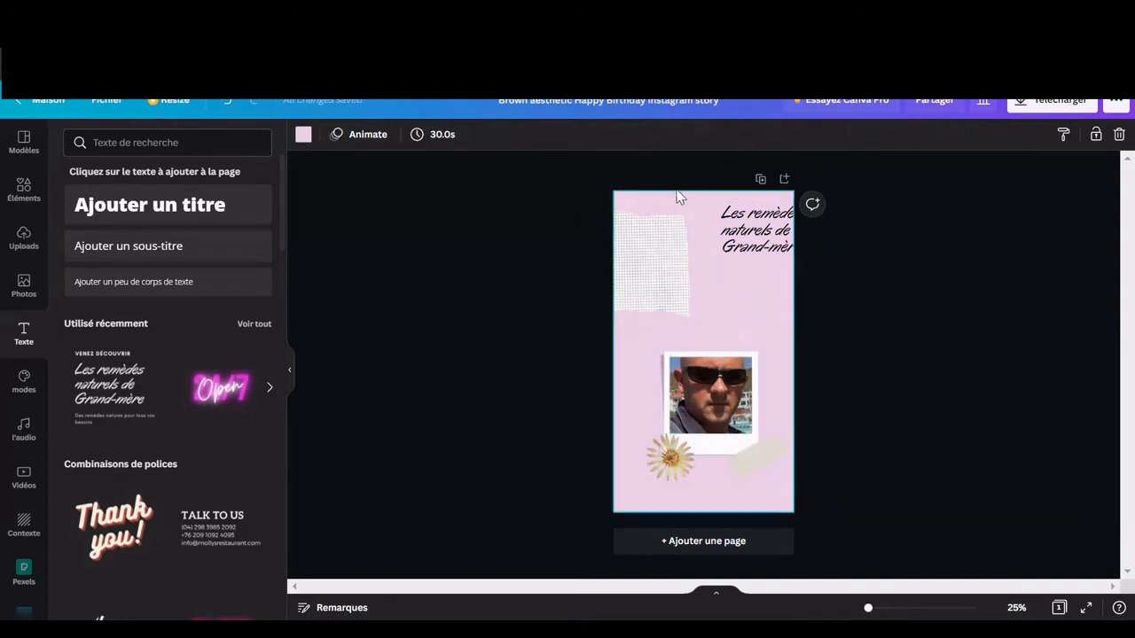
Group the Polaroid, the daisy and the tape strip into a single object
drag(766, 336, 671, 481)
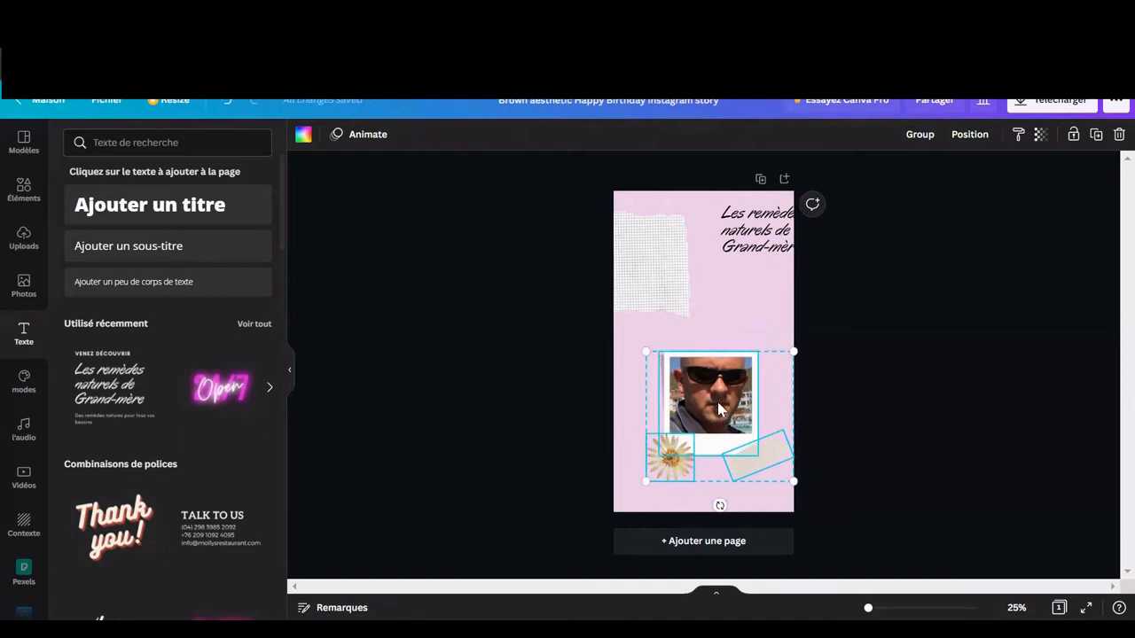
click(920, 134)
click(941, 409)
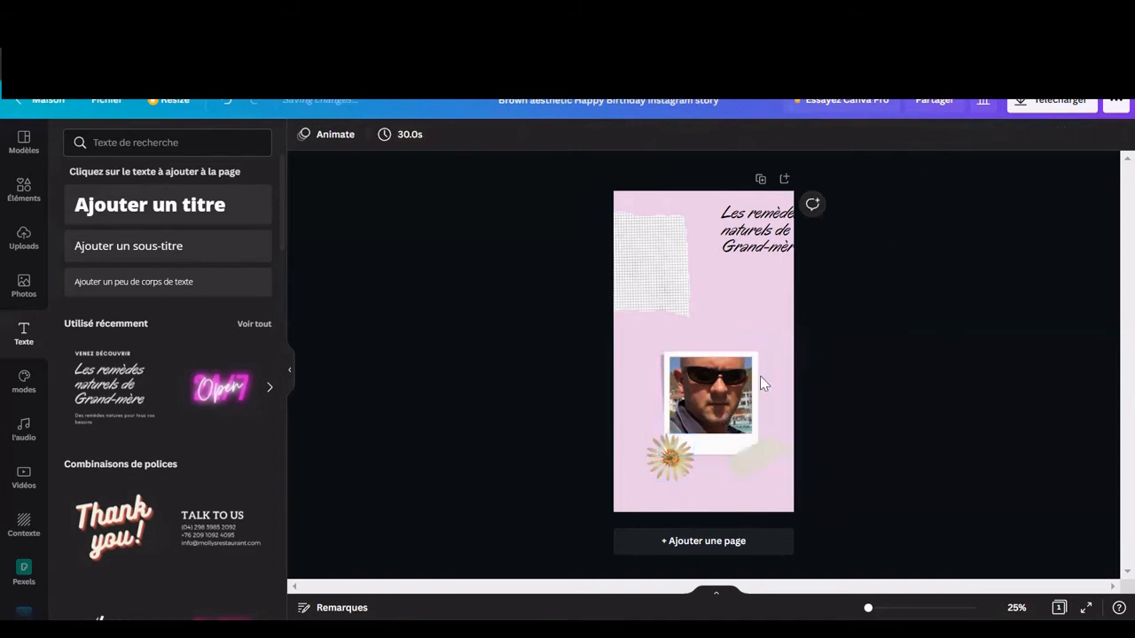
Test scaling the Polaroid group slightly up and back down, and move it a little lower and to the left on the page
click(646, 354)
mouse_move(645, 352)
mouse_down()
mouse_move(623, 325)
mouse_move(664, 364)
mouse_move(630, 329)
mouse_move(648, 354)
mouse_move(643, 343)
mouse_up()
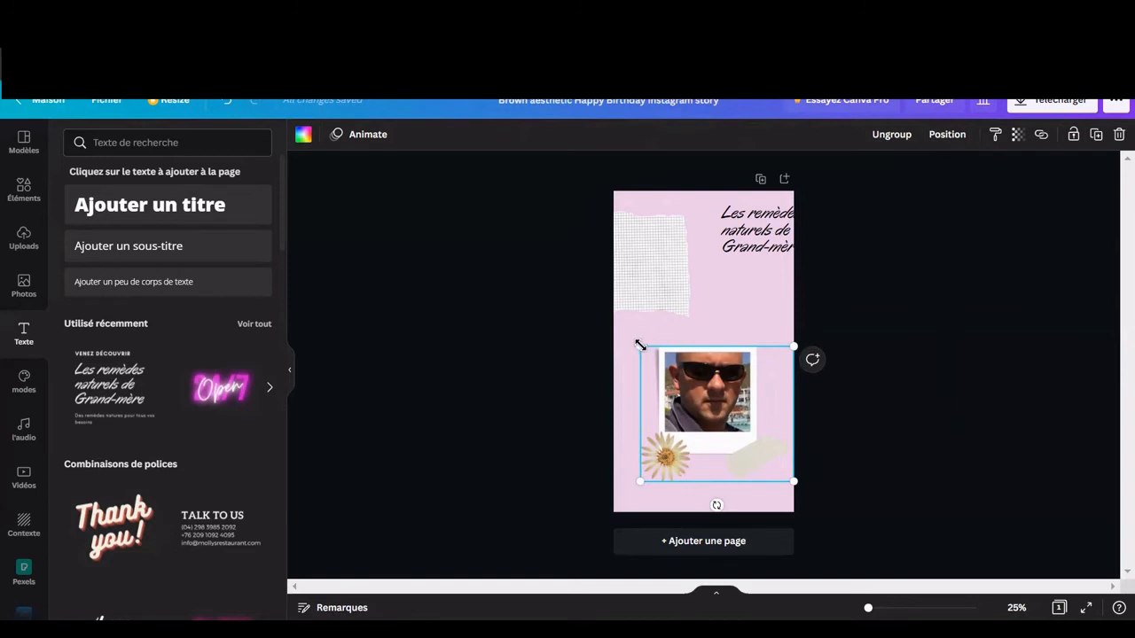
mouse_move(640, 345)
mouse_down()
mouse_move(632, 333)
mouse_move(645, 350)
mouse_up()
click(691, 400)
mouse_move(692, 400)
mouse_down()
mouse_move(683, 311)
mouse_move(699, 414)
mouse_up()
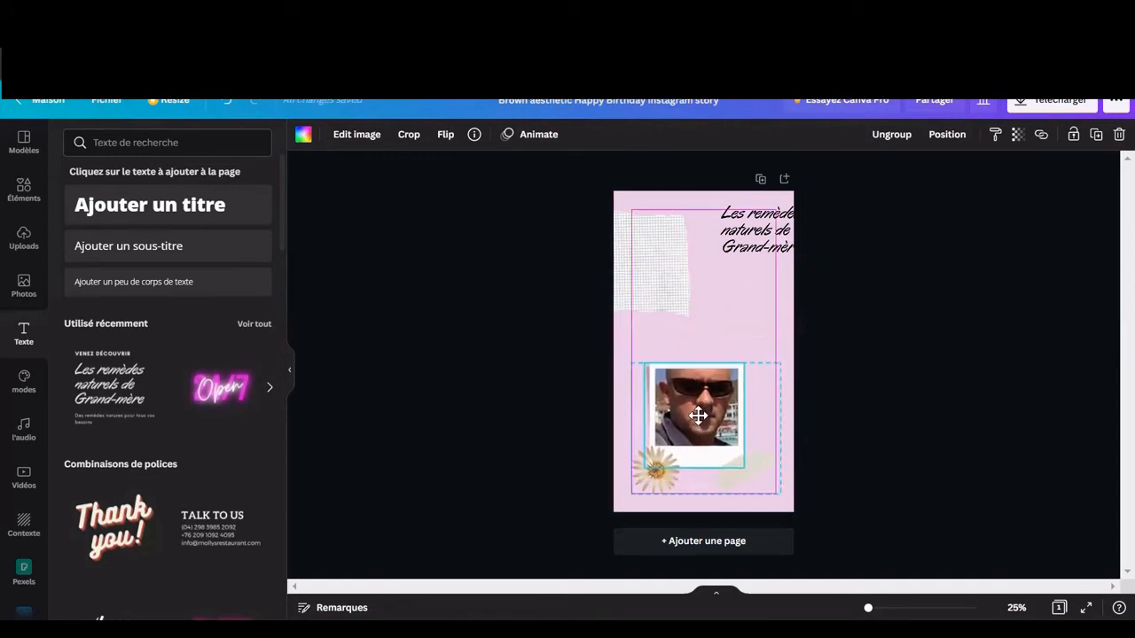
click(910, 379)
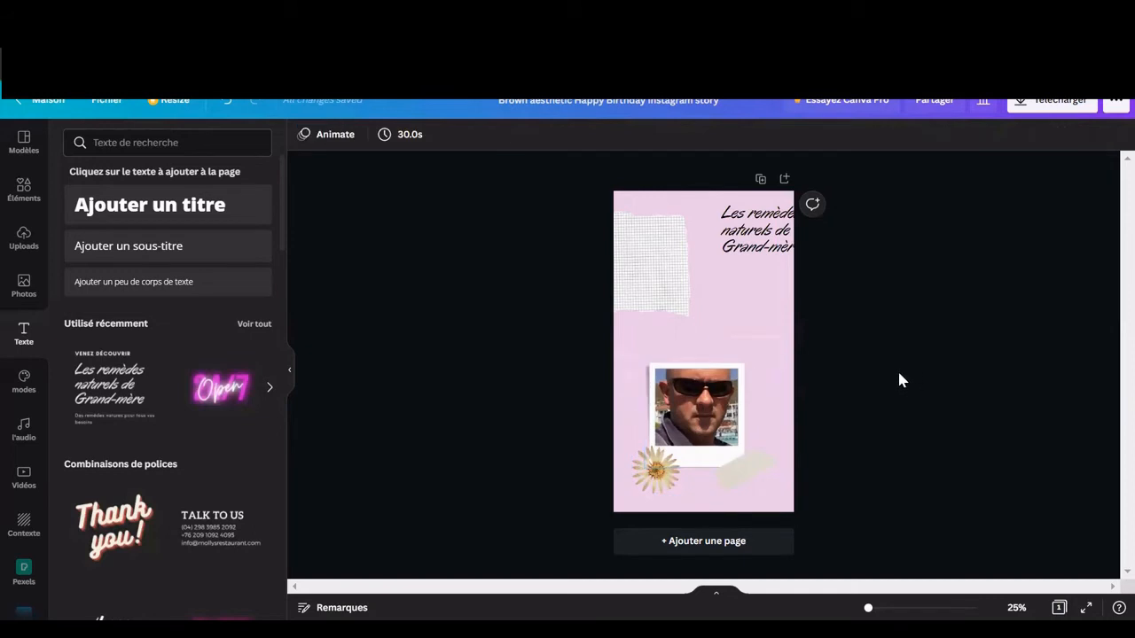
Move the heading back above the Polaroid, overlapping the grid paper, and replace its text with "Avec" followed by the person's first name
drag(763, 222, 697, 273)
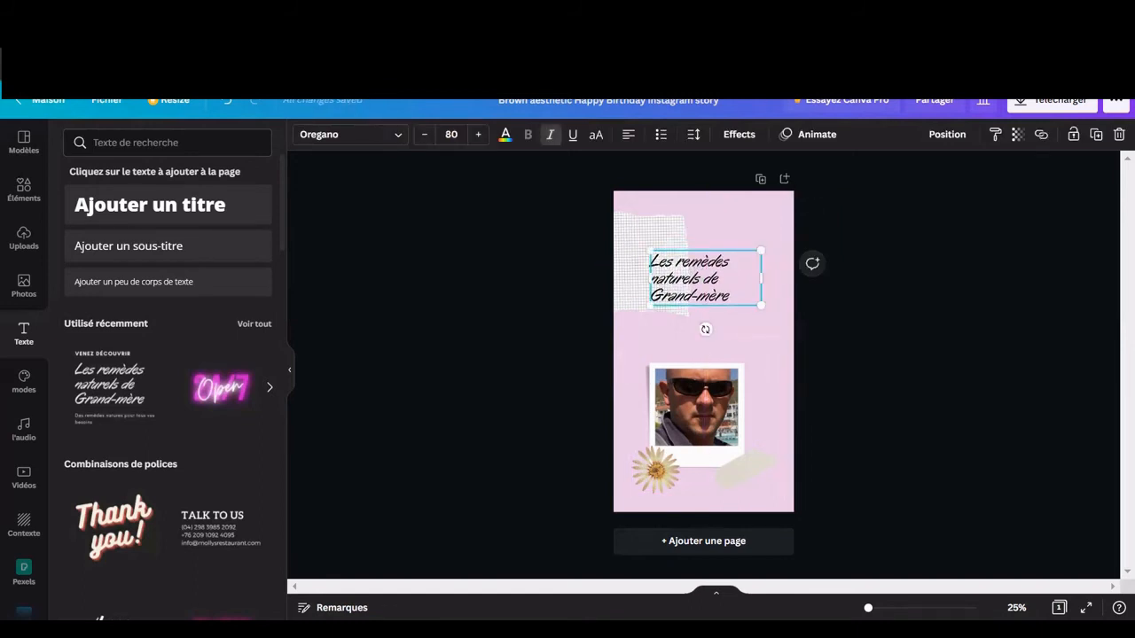
drag(743, 298, 662, 277)
double_click(740, 309)
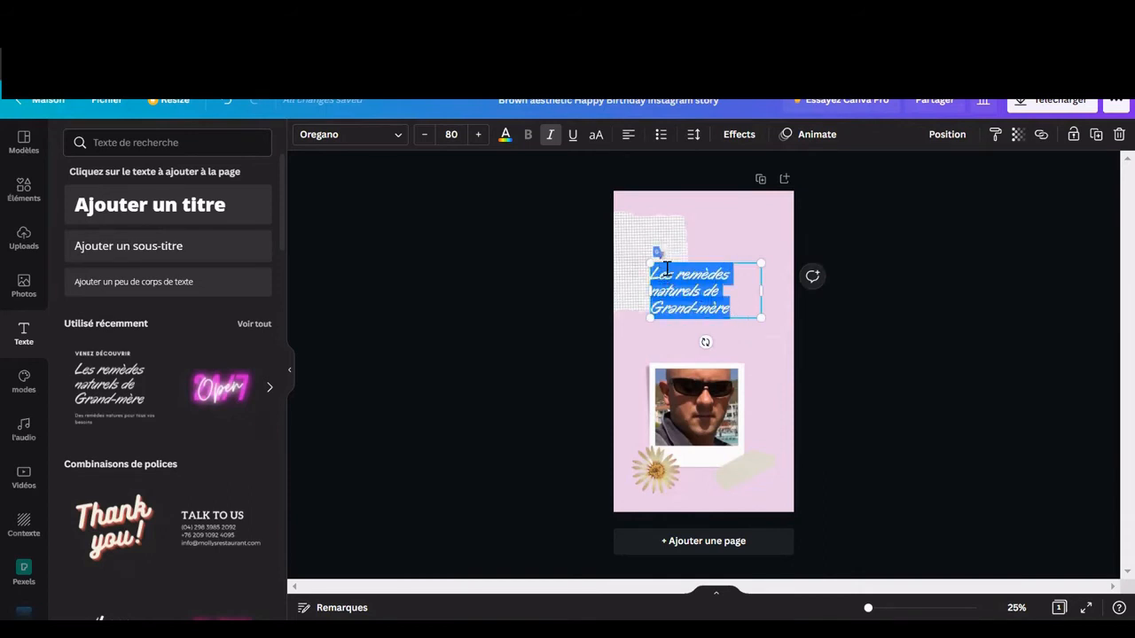
text(Avec Frederic)
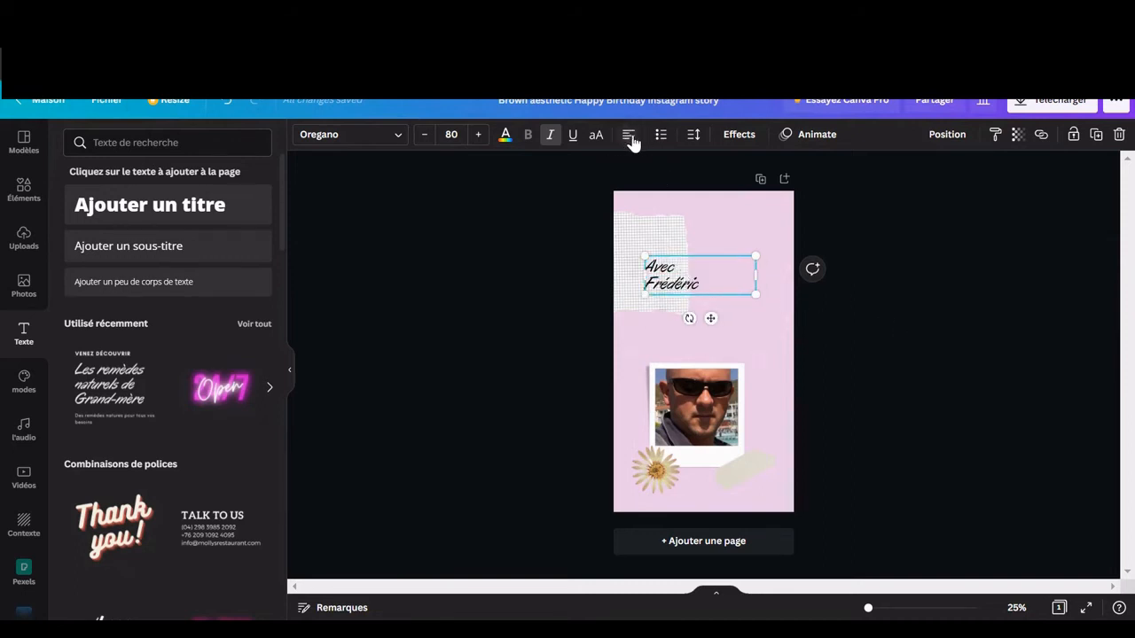
Centre the heading text and enlarge it to size 148 so it spans most of the page width
click(630, 135)
click(945, 269)
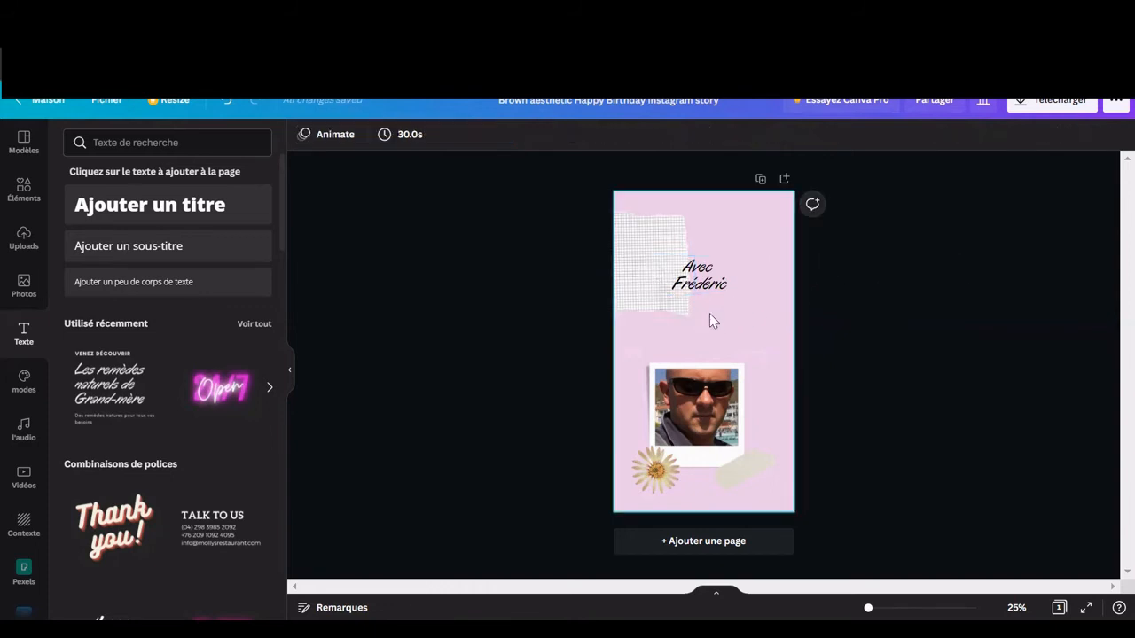
click(683, 269)
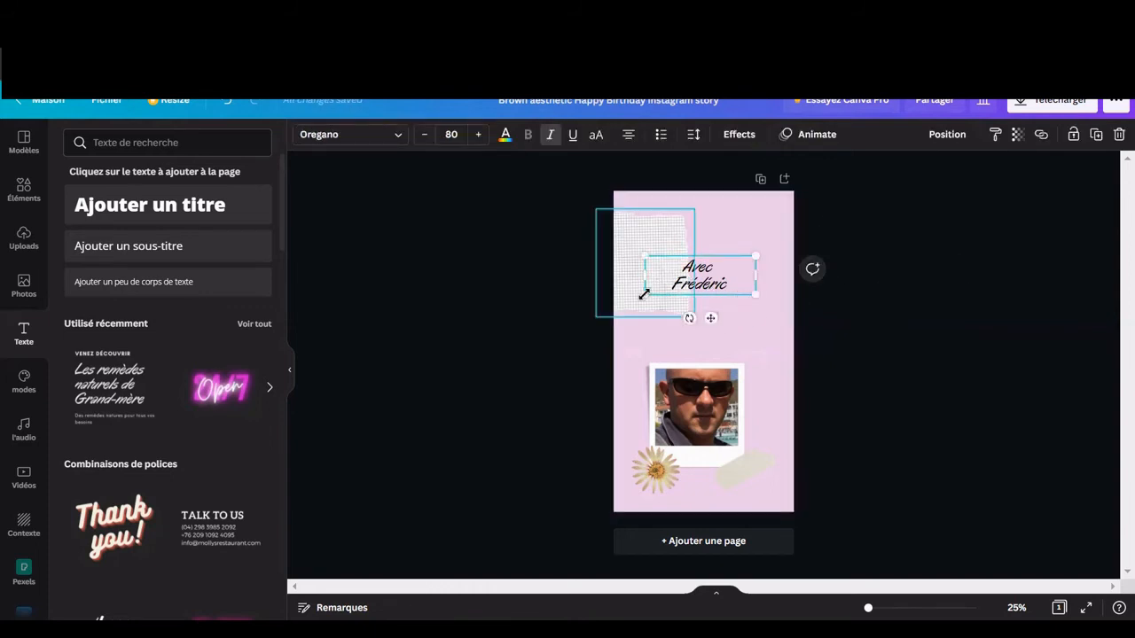
drag(642, 296, 630, 339)
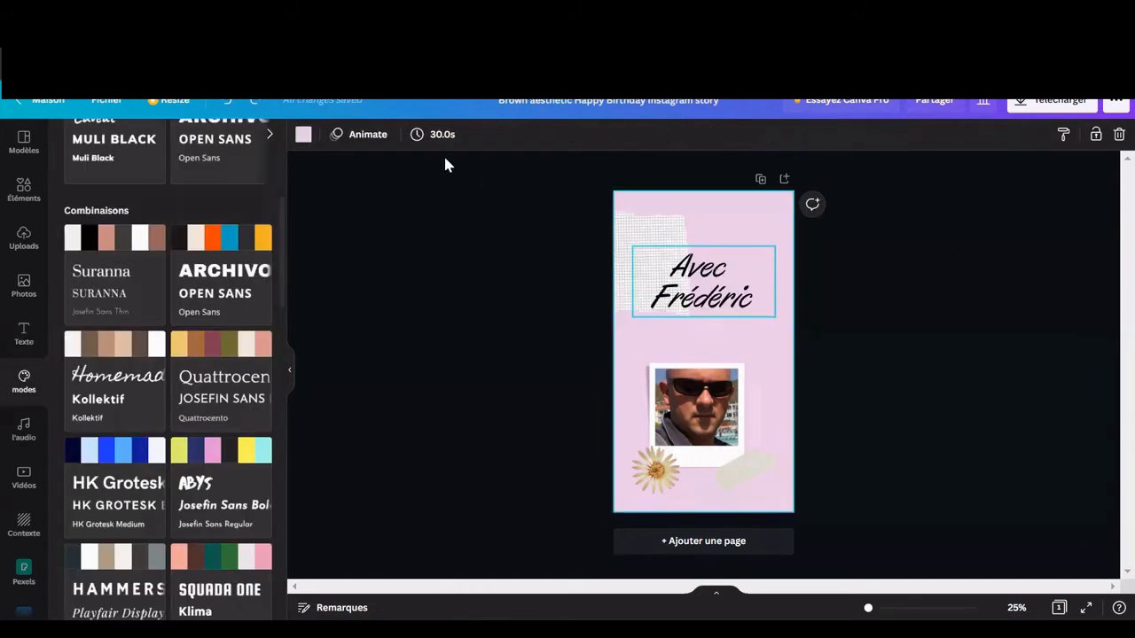
View the text colour options for the heading and browse the colour and font style combinations
click(506, 138)
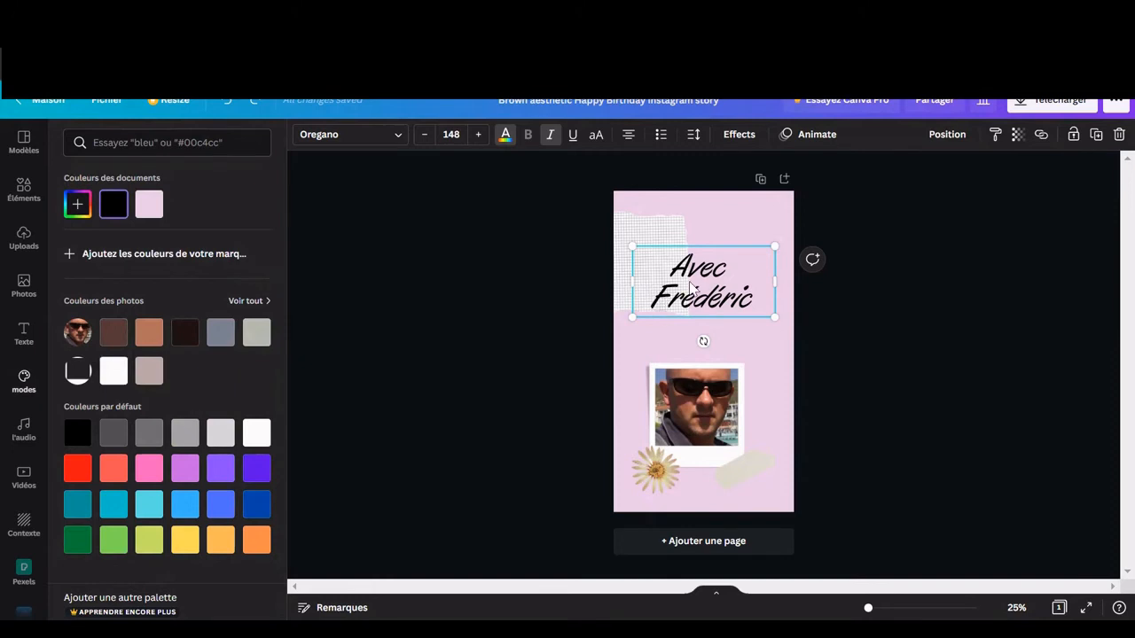
click(923, 401)
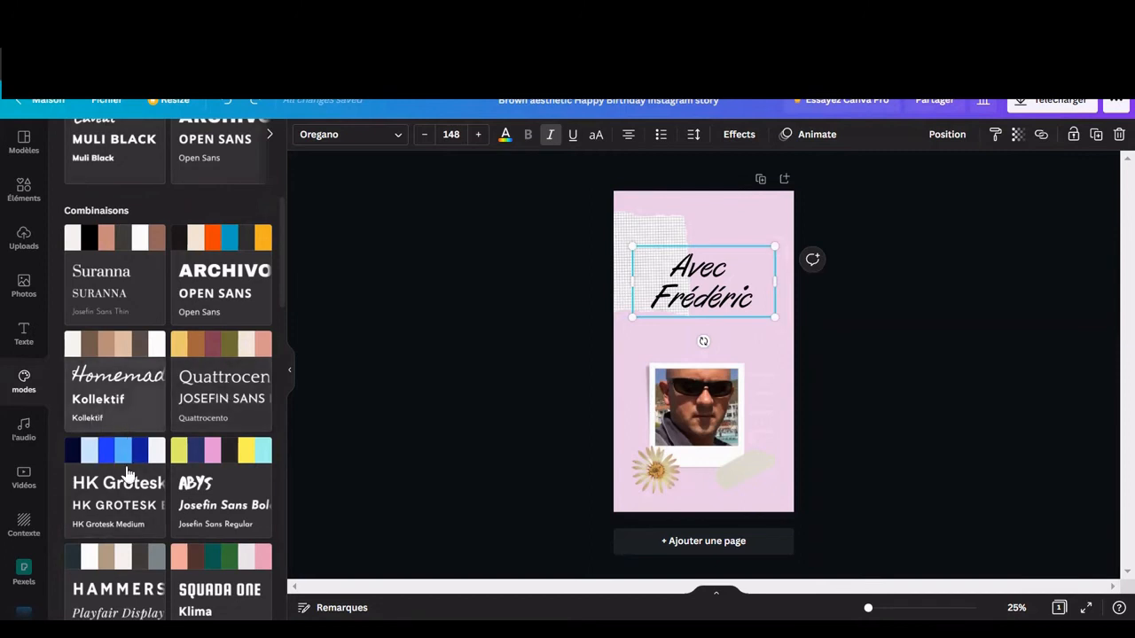
scroll(128, 319, up, 3)
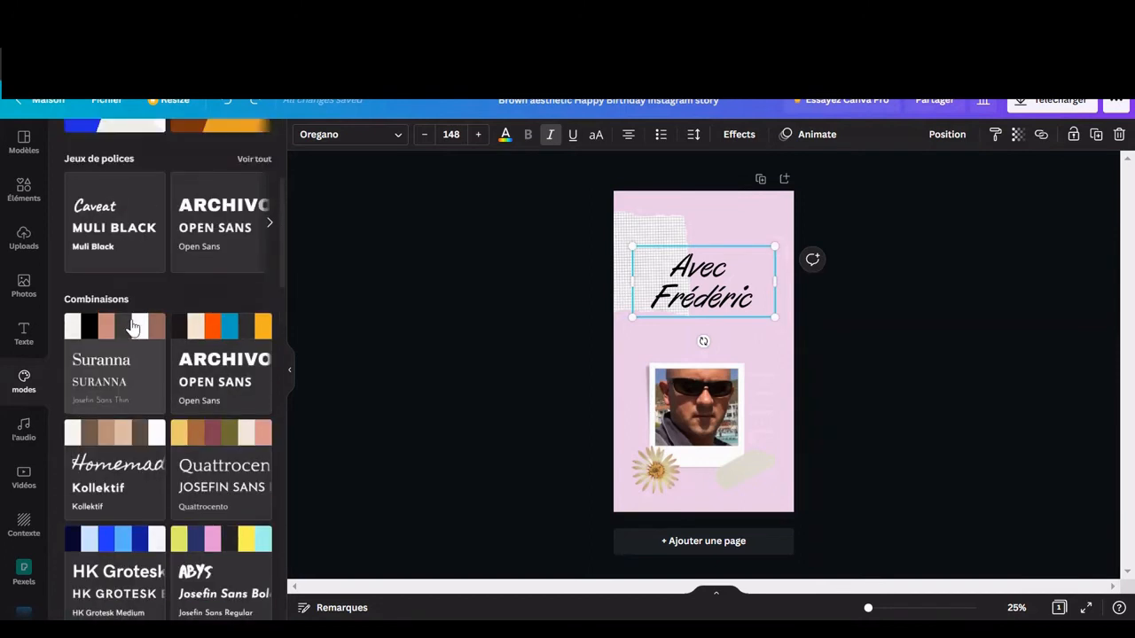
scroll(131, 326, down, 1)
scroll(131, 326, down, 2)
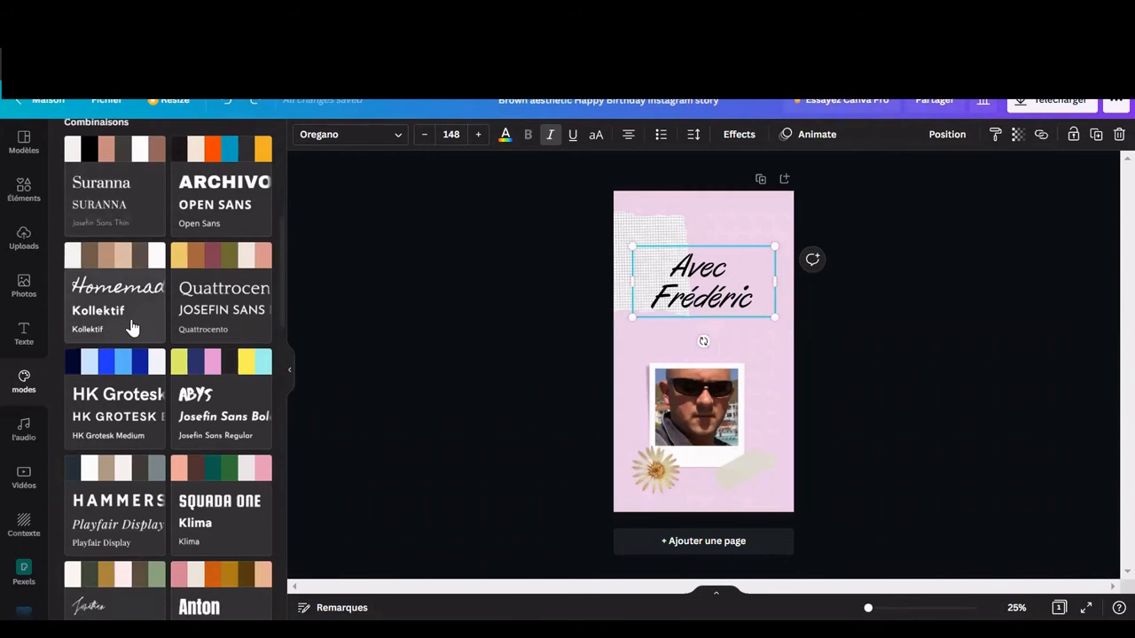
Try the handwritten and Kollektif style combination on the page, shuffle its colours, and undo these style changes
click(107, 271)
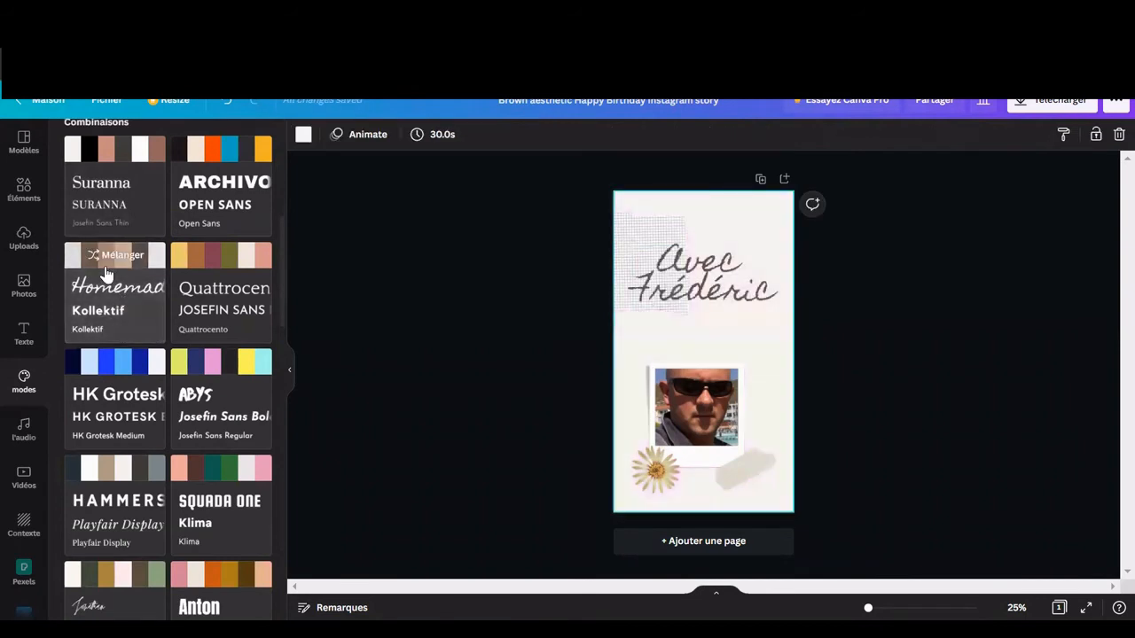
click(104, 274)
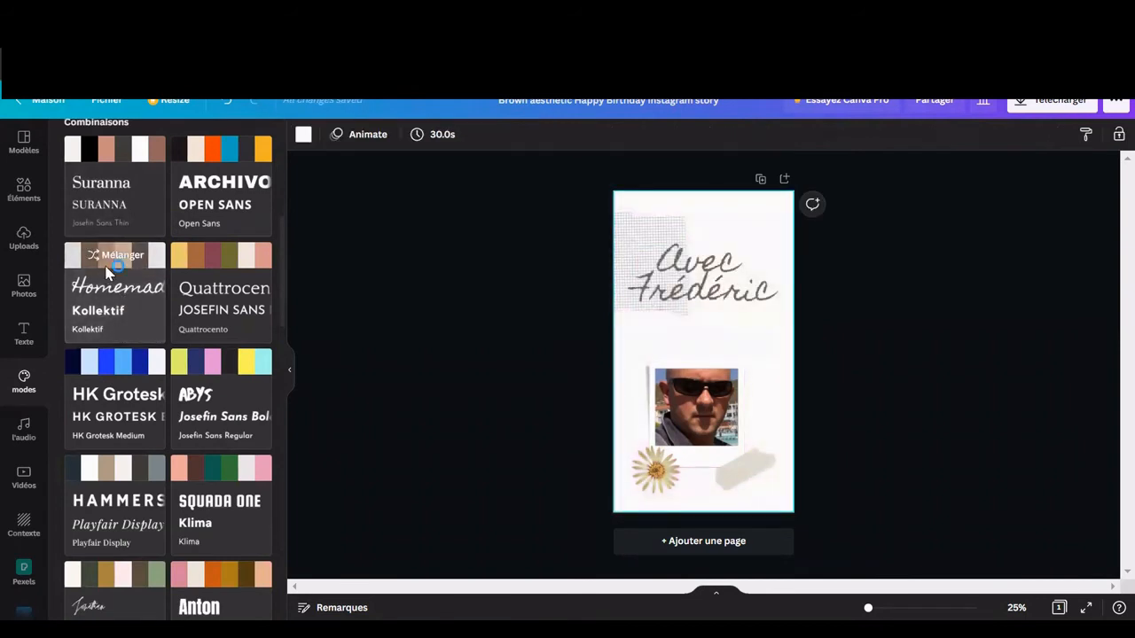
click(226, 100)
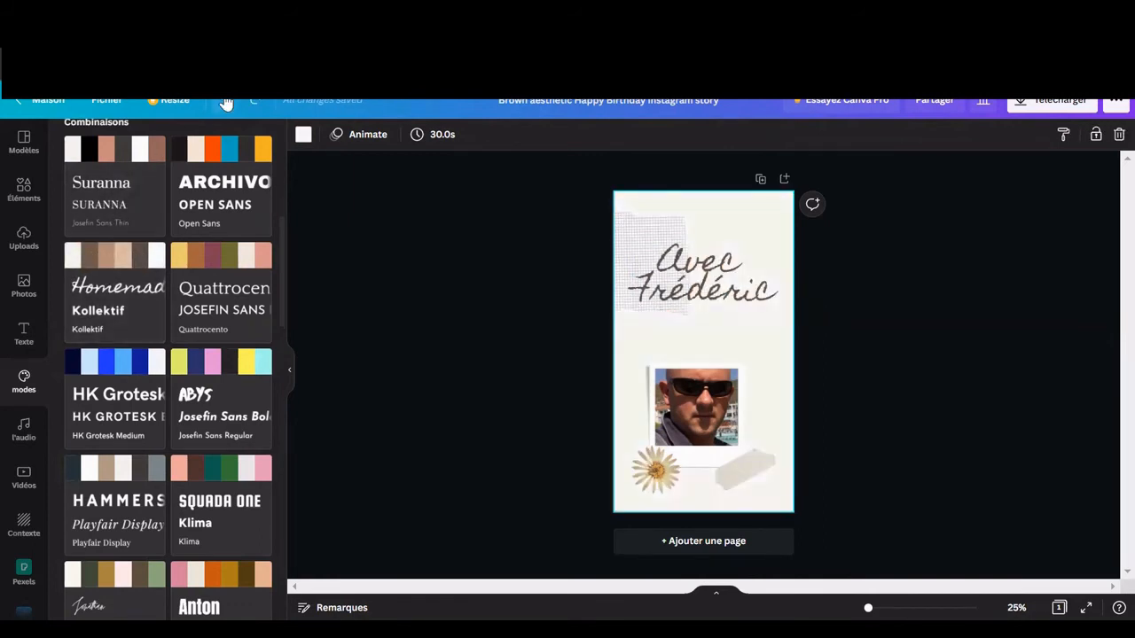
click(226, 100)
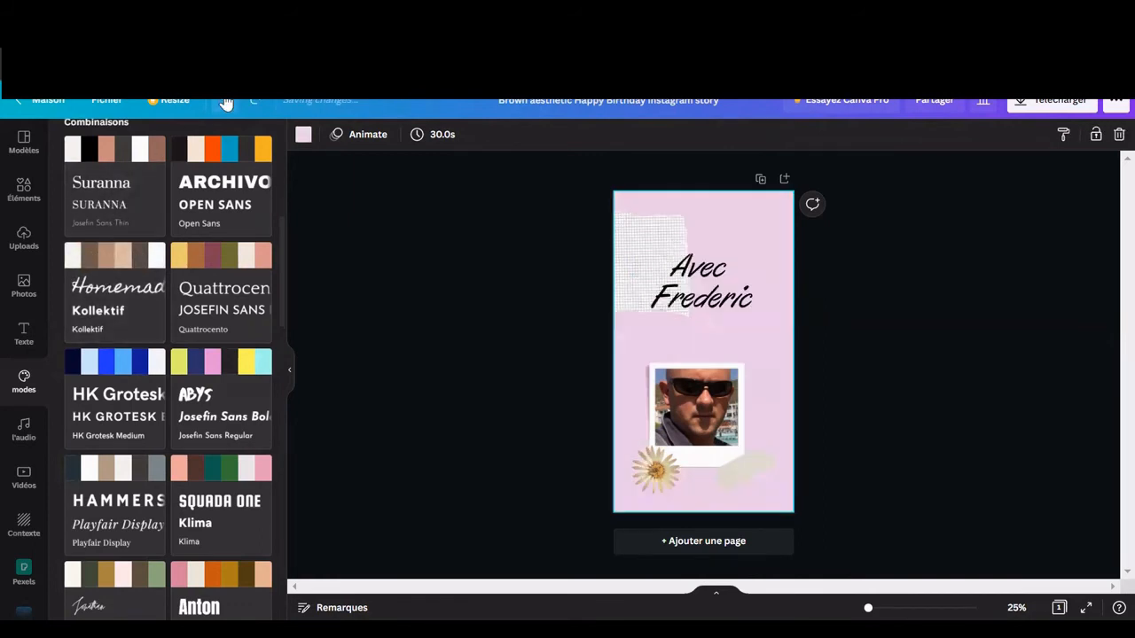
Apply the Archivo and Open Sans style combination, shuffle its colours to a yellow-orange background with black text, and shift the heading slightly down
click(217, 171)
click(217, 171)
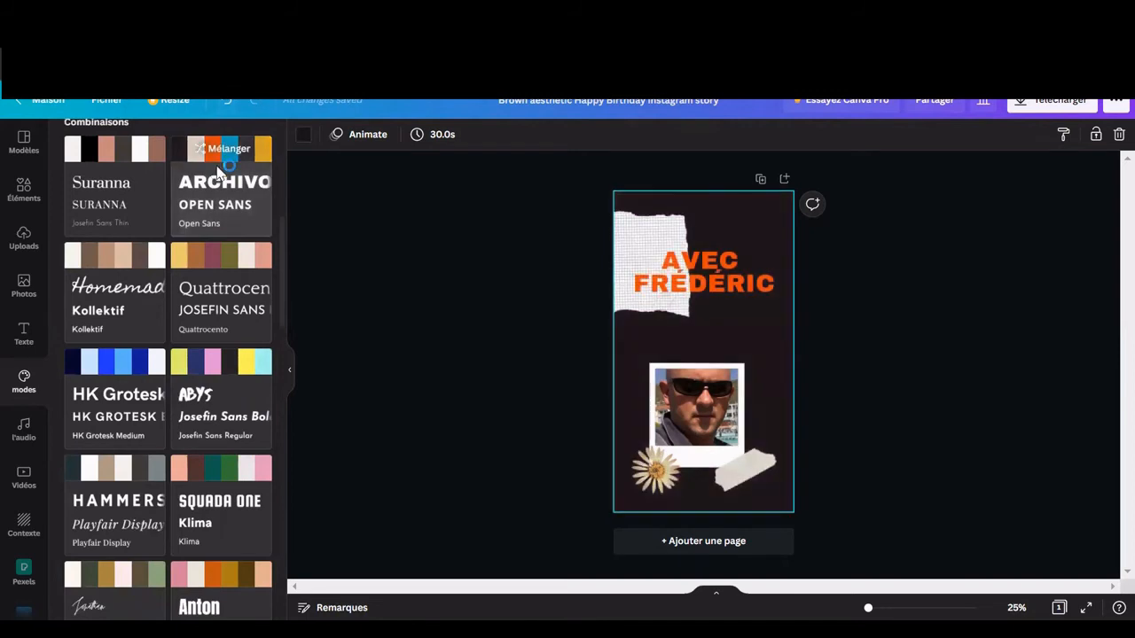
click(217, 171)
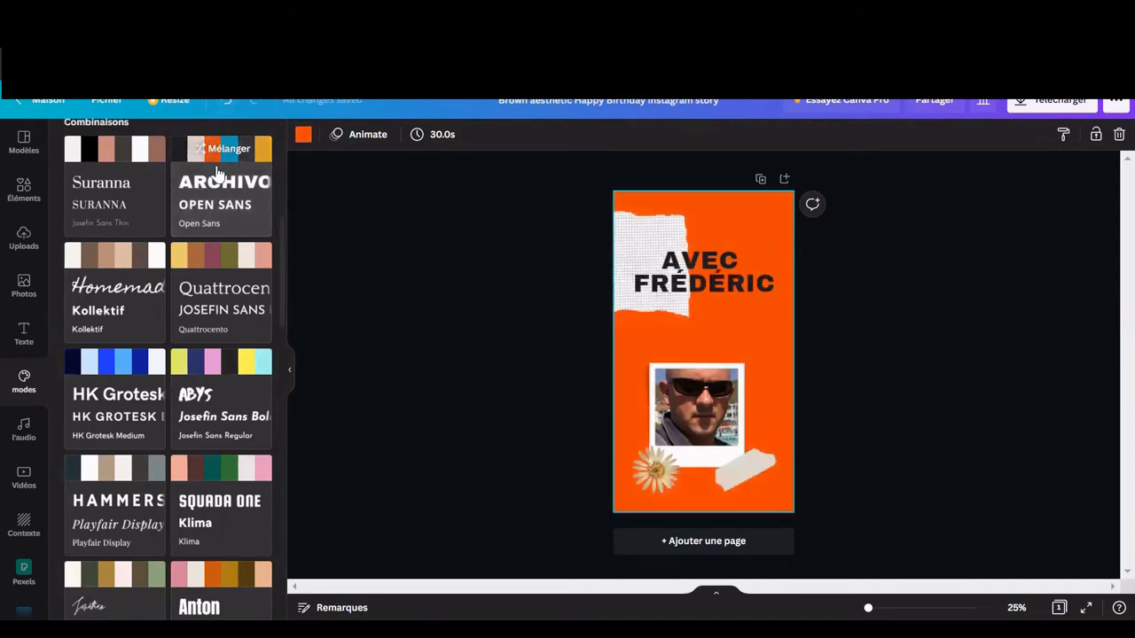
click(217, 171)
click(217, 171)
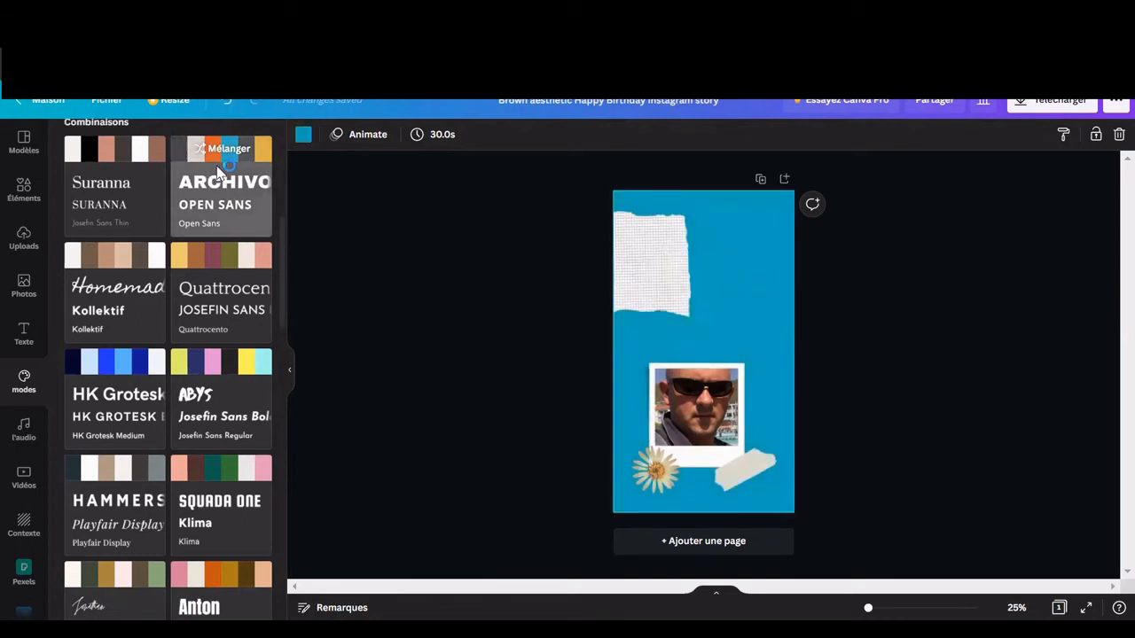
click(220, 168)
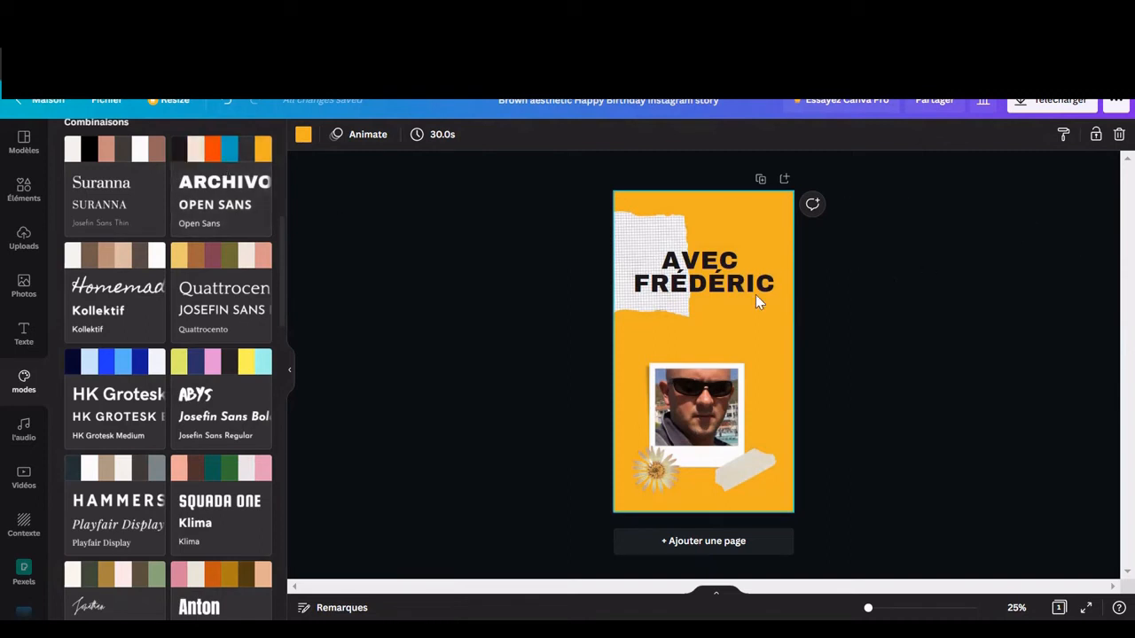
drag(702, 289, 700, 299)
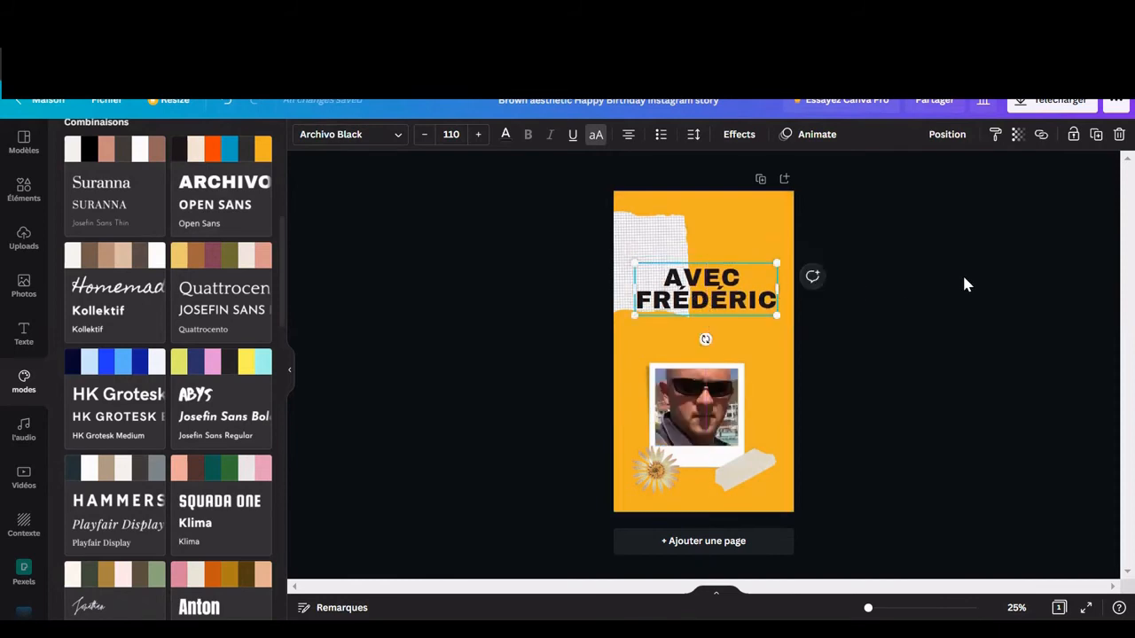
click(964, 279)
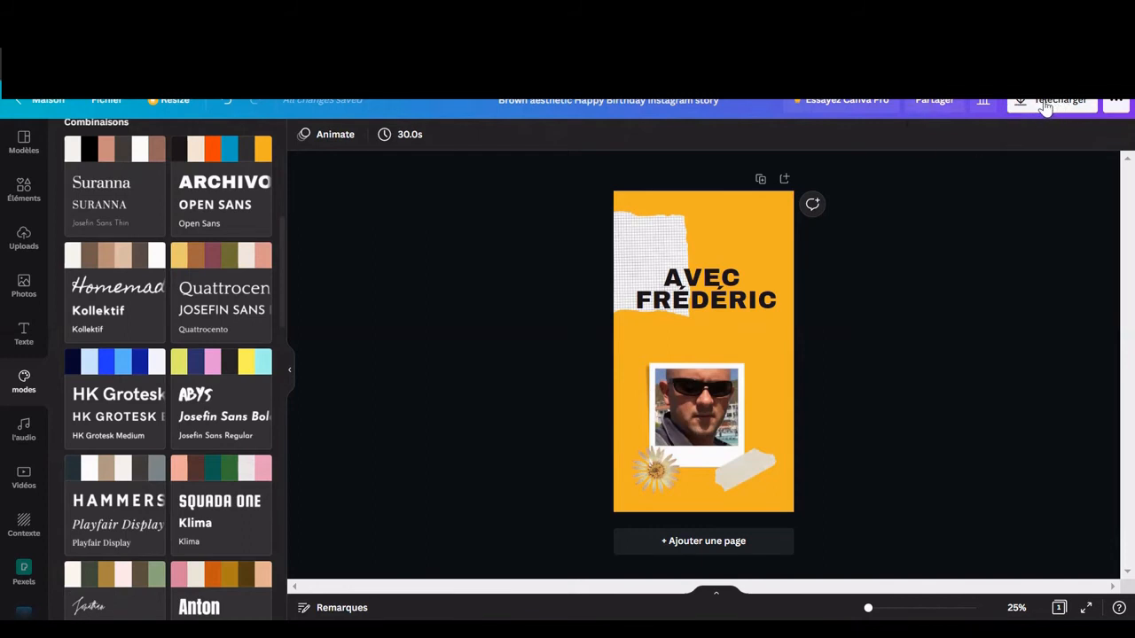
Review the download file types from PNG to GIF, keep PNG selected, and close the download options without downloading
click(1046, 105)
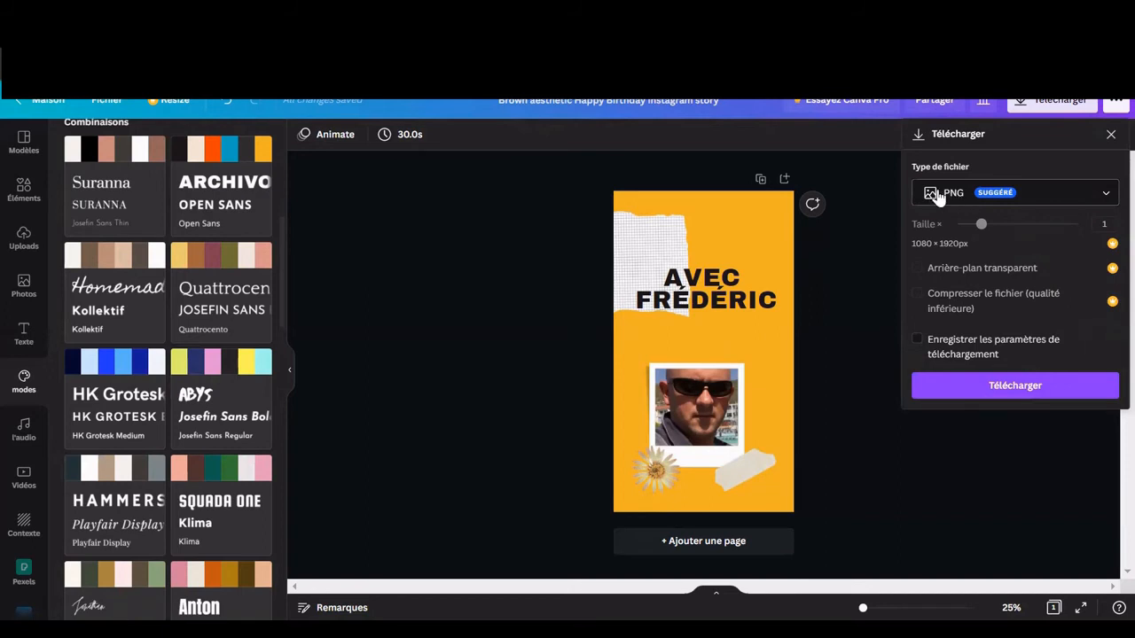
click(1106, 197)
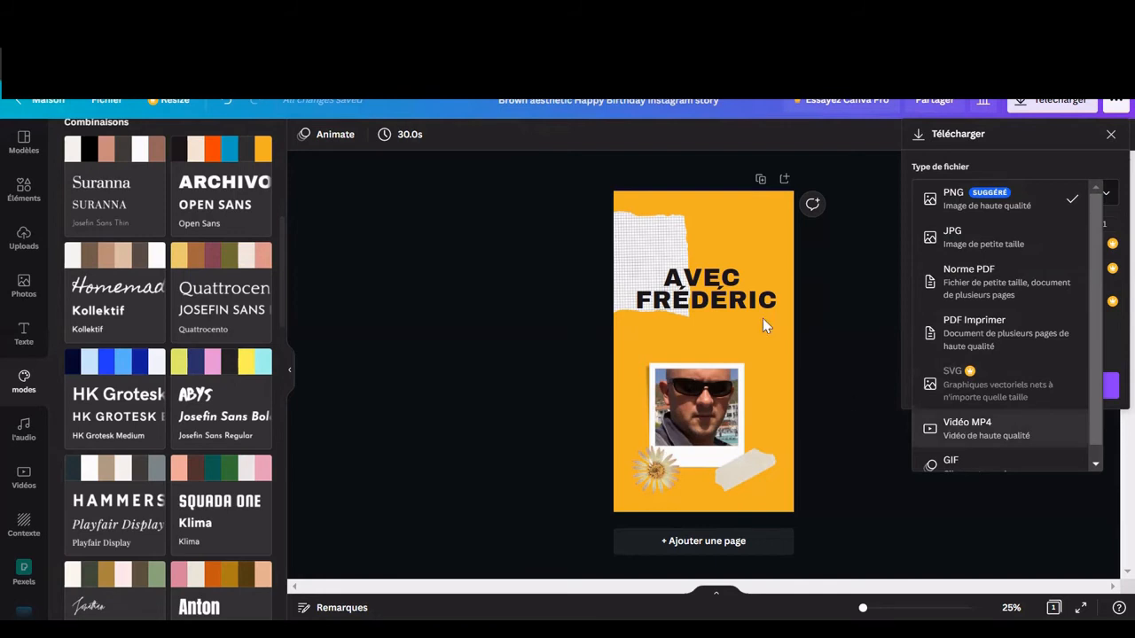
scroll(1013, 398, down, 1)
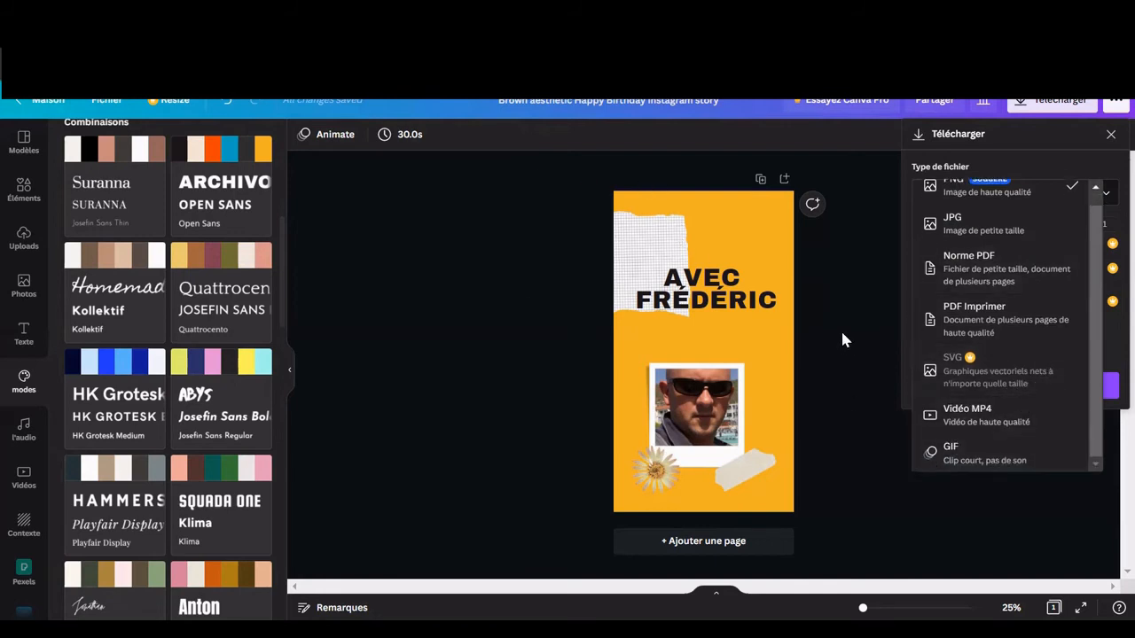
scroll(975, 312, up, 1)
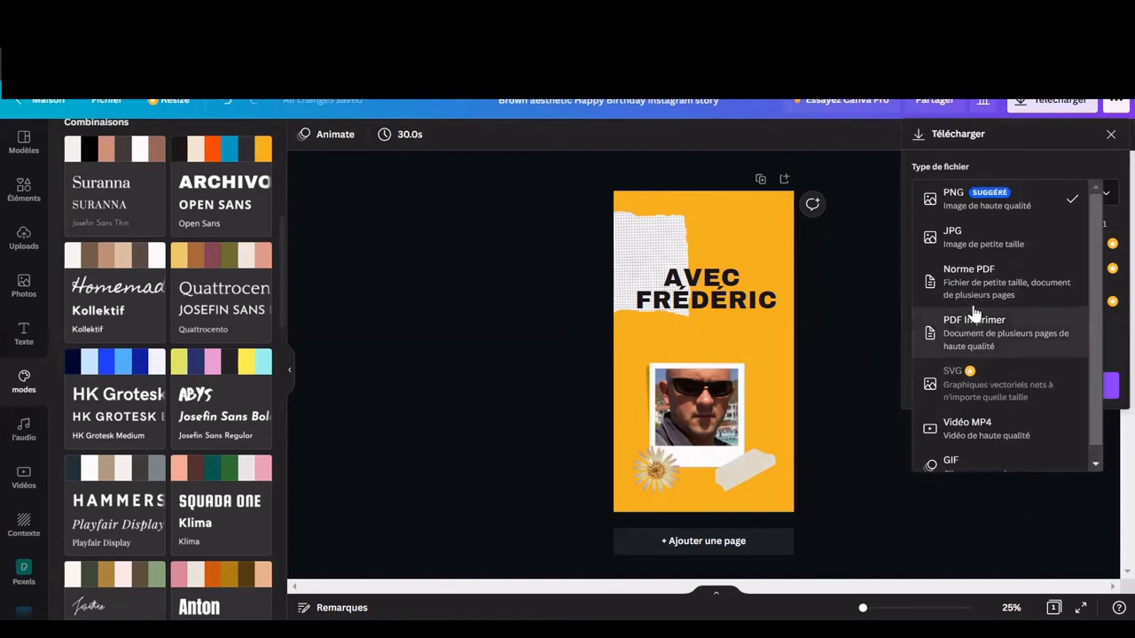
click(956, 205)
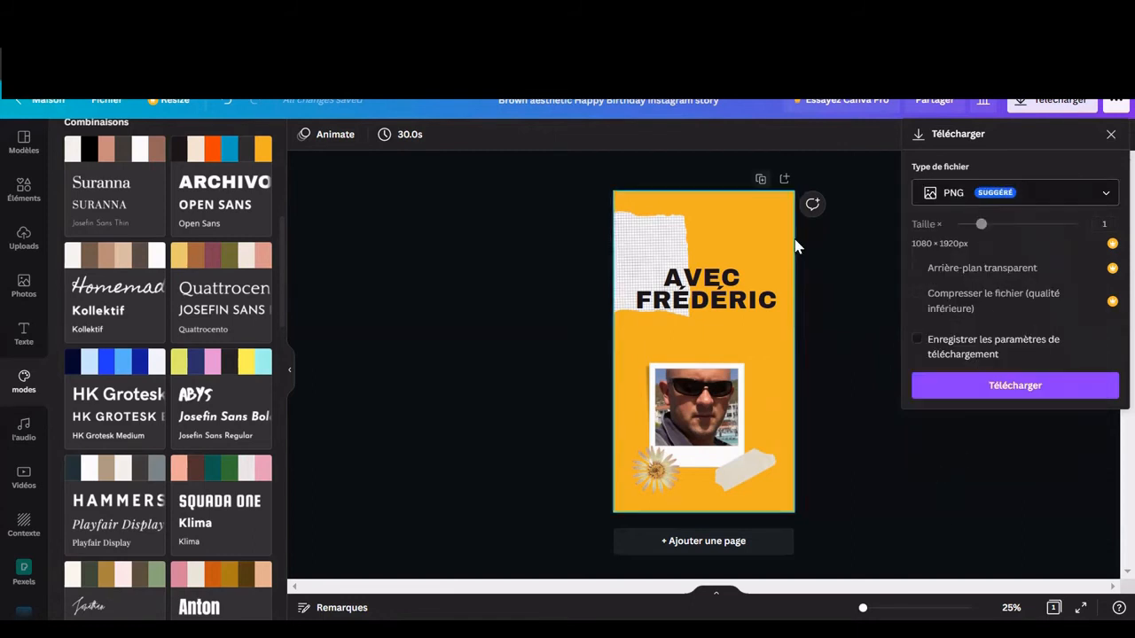
click(471, 212)
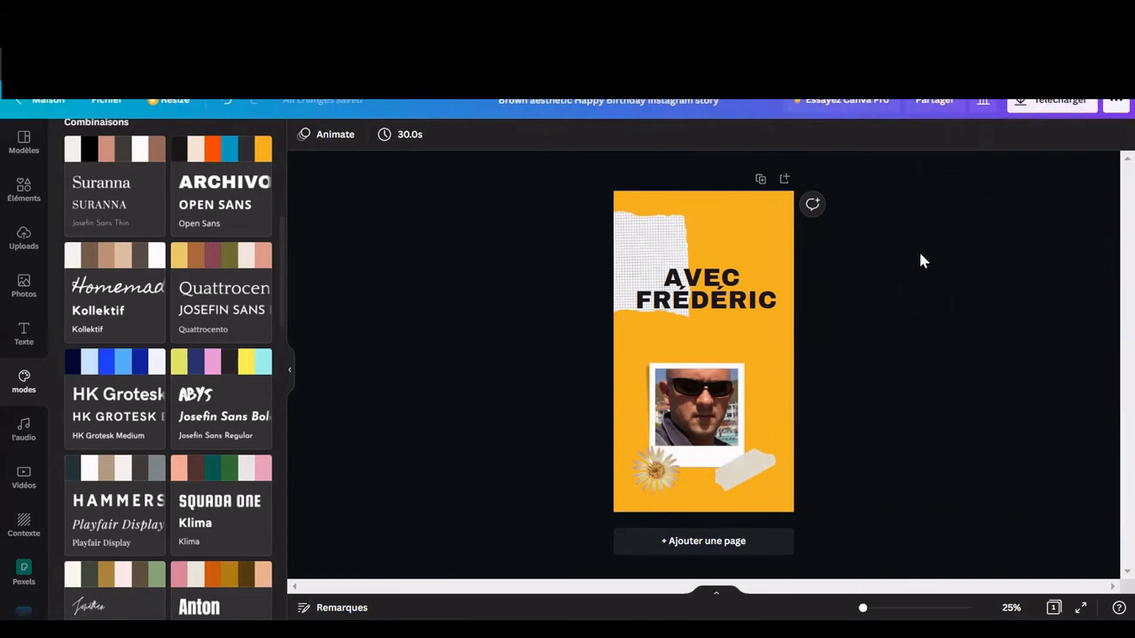
Duplicate the yellow-orange story page and check the copy below the original
click(760, 181)
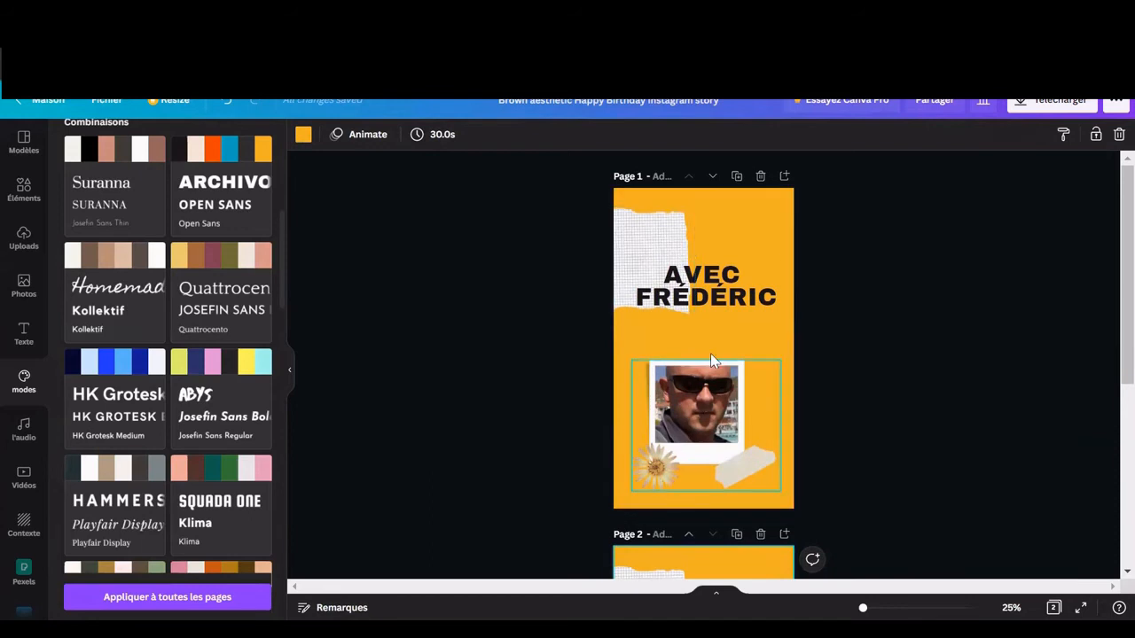
scroll(710, 351, down, 2)
scroll(709, 351, down, 2)
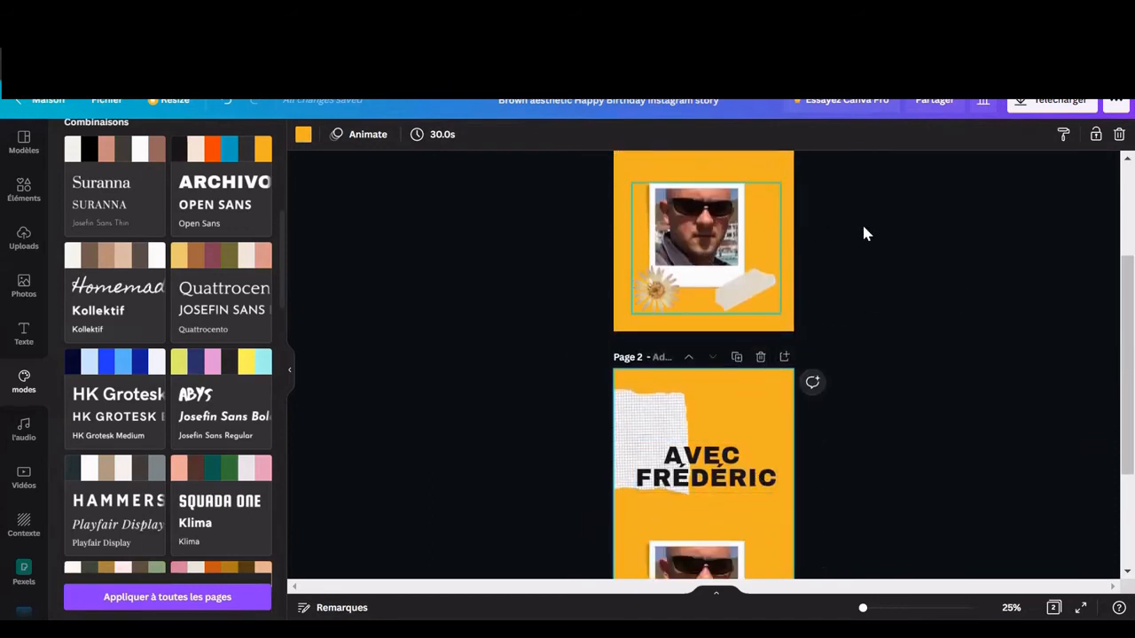
scroll(806, 212, up, 4)
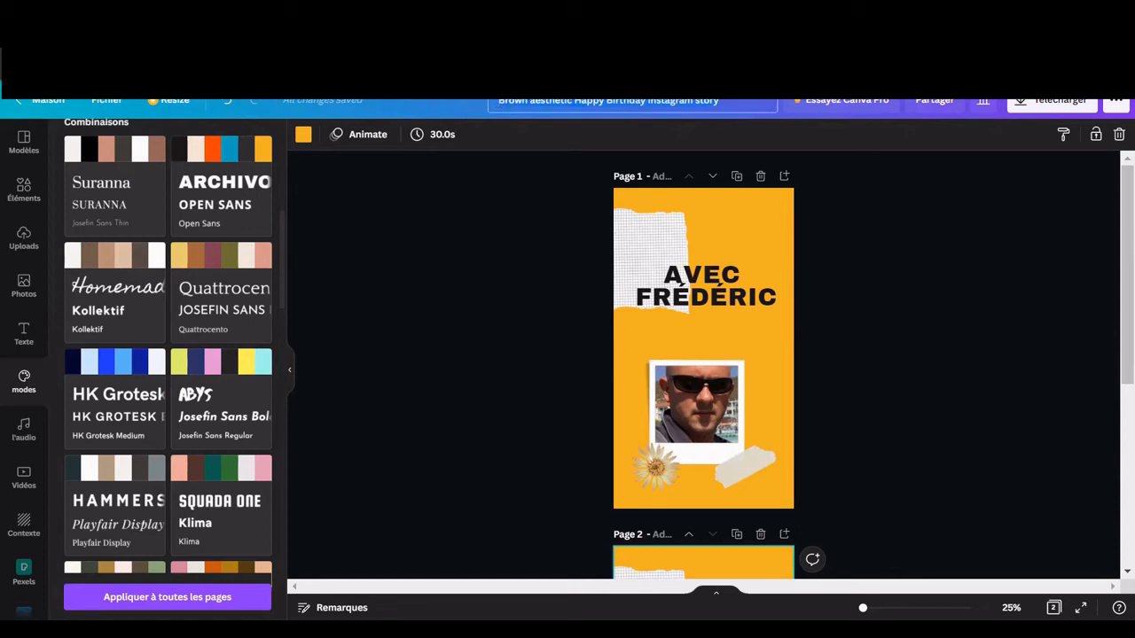
Rename the design with the wording of the page heading, without accents
text(B)
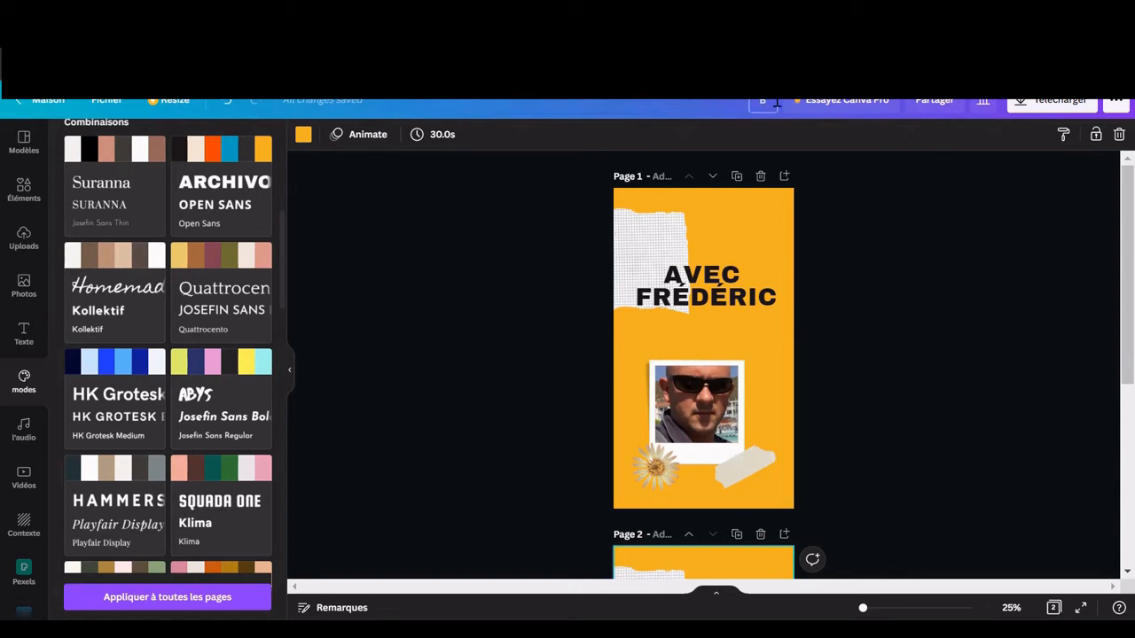
text(Avec Freder)
text(iq)
click(704, 103)
key(BackSpace)
click(1001, 212)
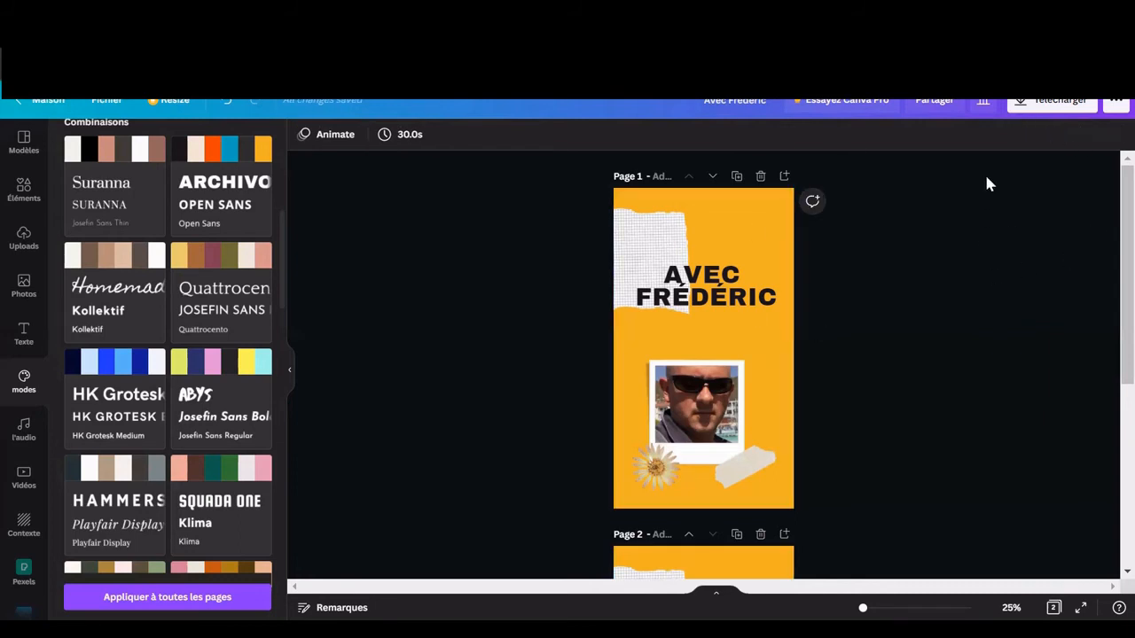
Download only Page 1 of the design as a PNG and dismiss the sharing pop-up
click(1029, 105)
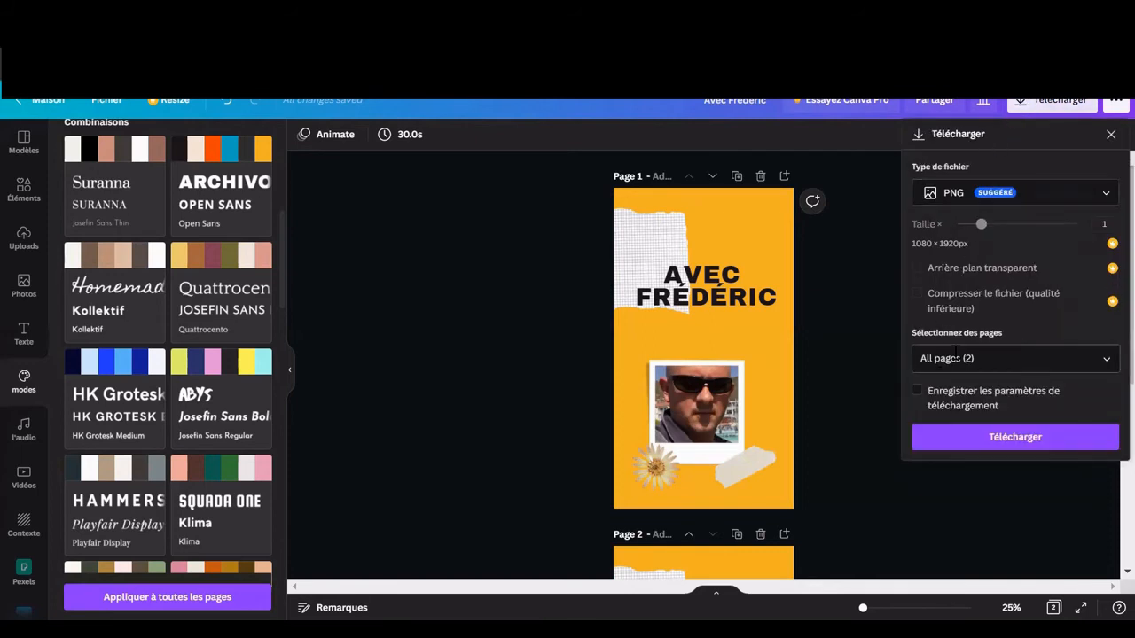
click(1107, 363)
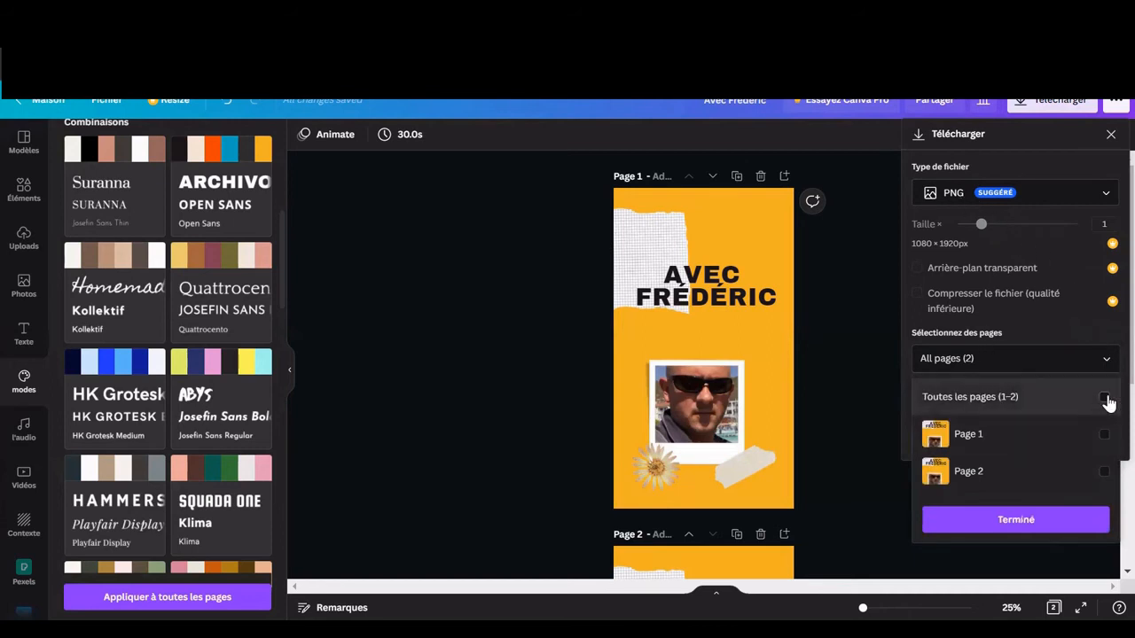
click(1104, 435)
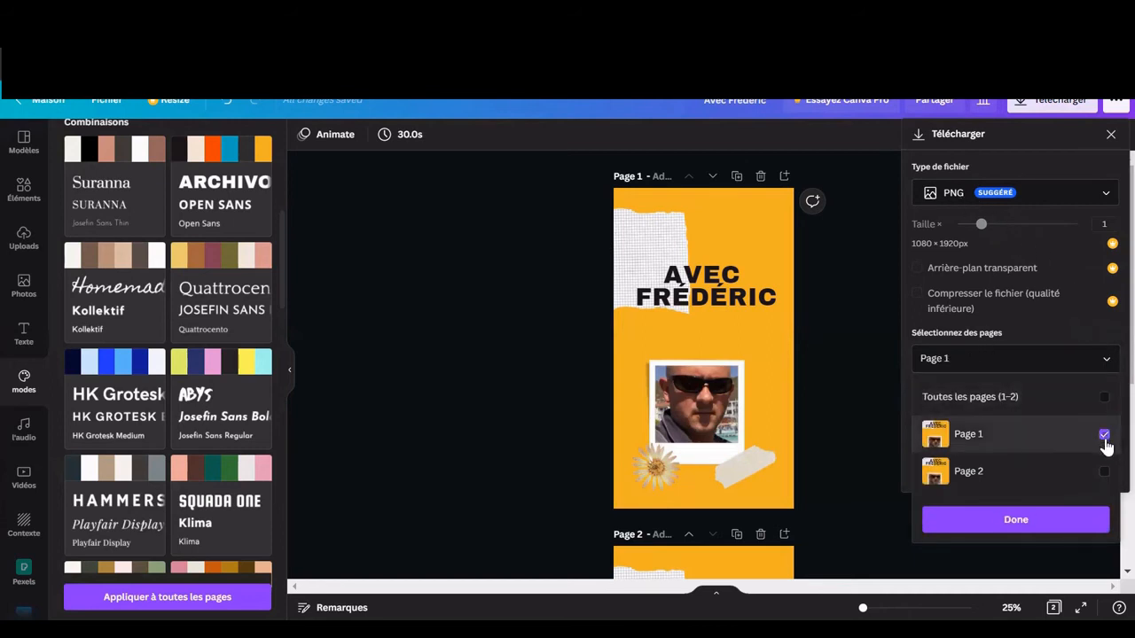
click(1020, 521)
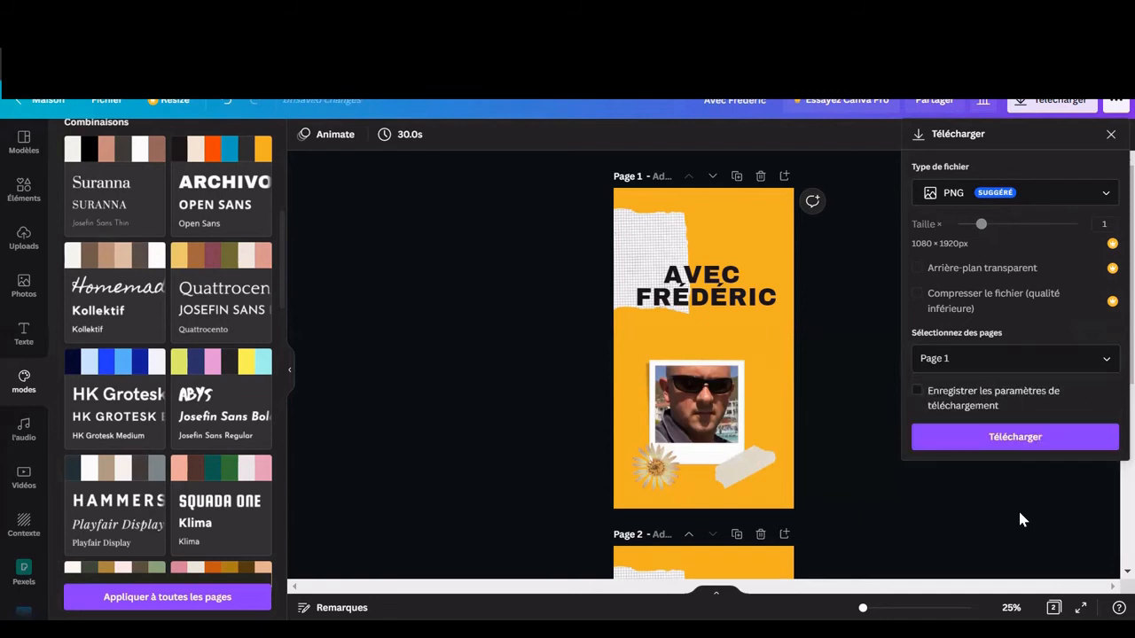
click(1010, 437)
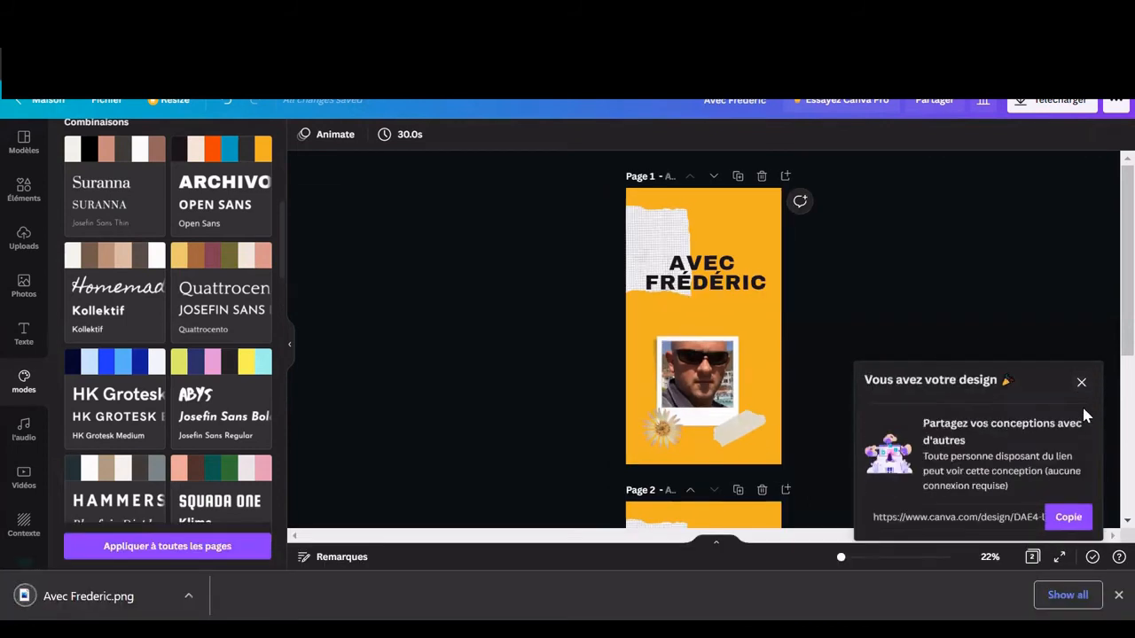
click(1080, 382)
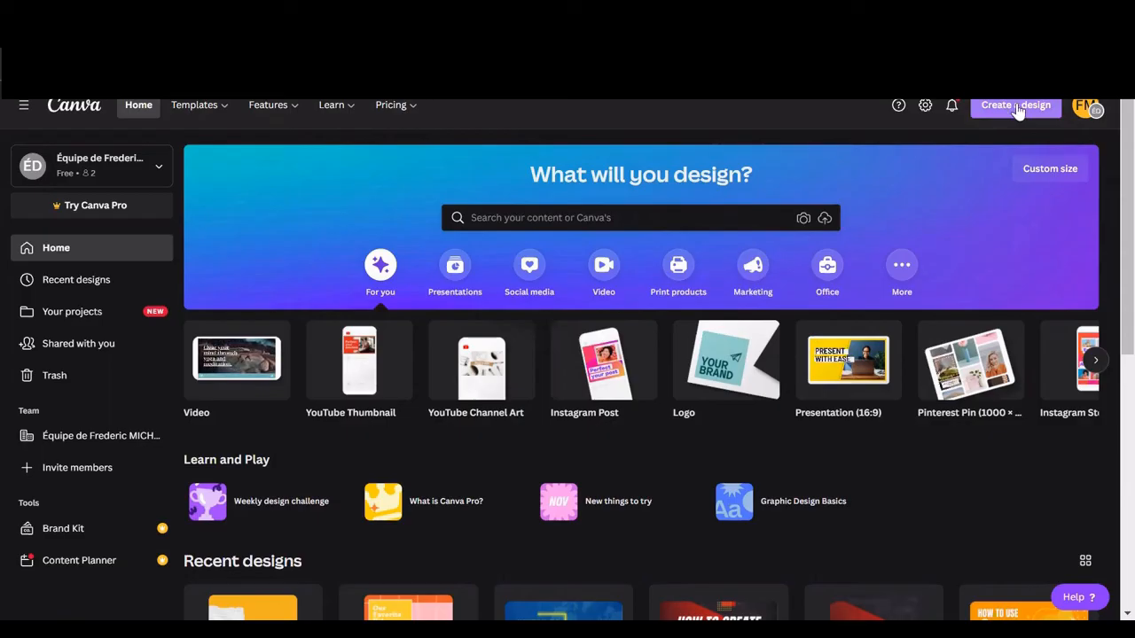
From the Canva home page, view the suggested design types and the custom size options, and close them without creating a design
click(1018, 108)
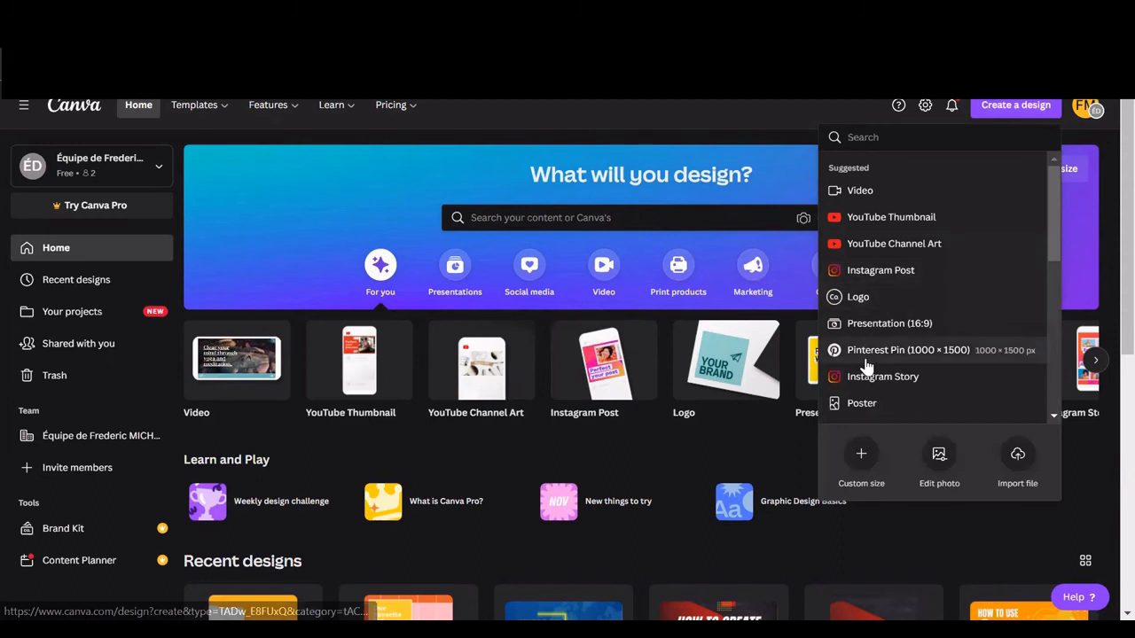
click(860, 456)
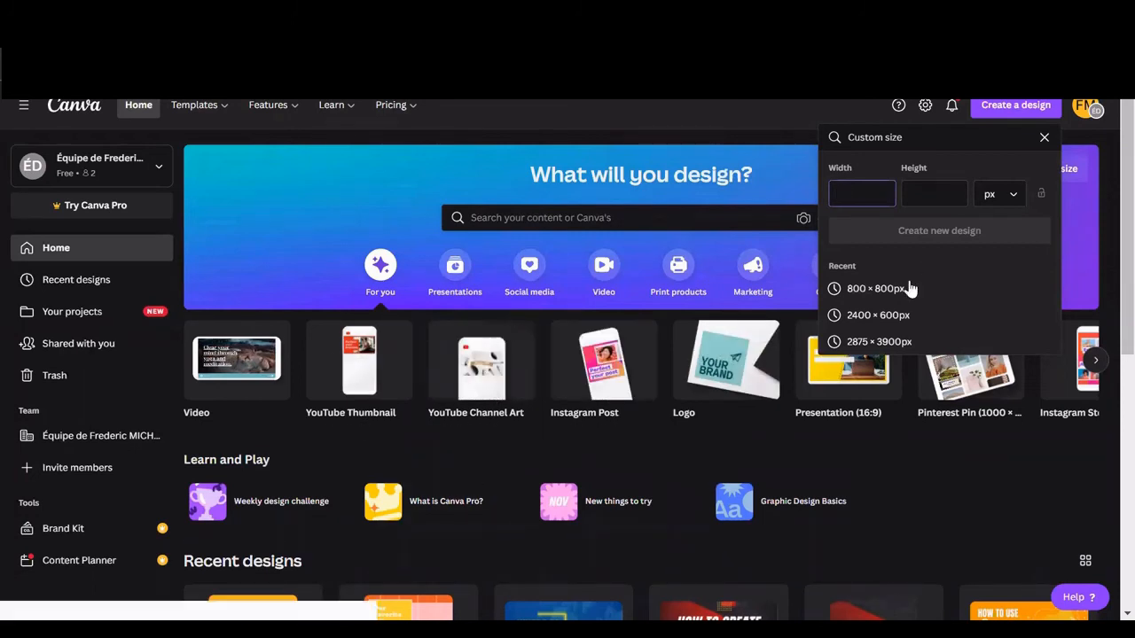
click(1044, 137)
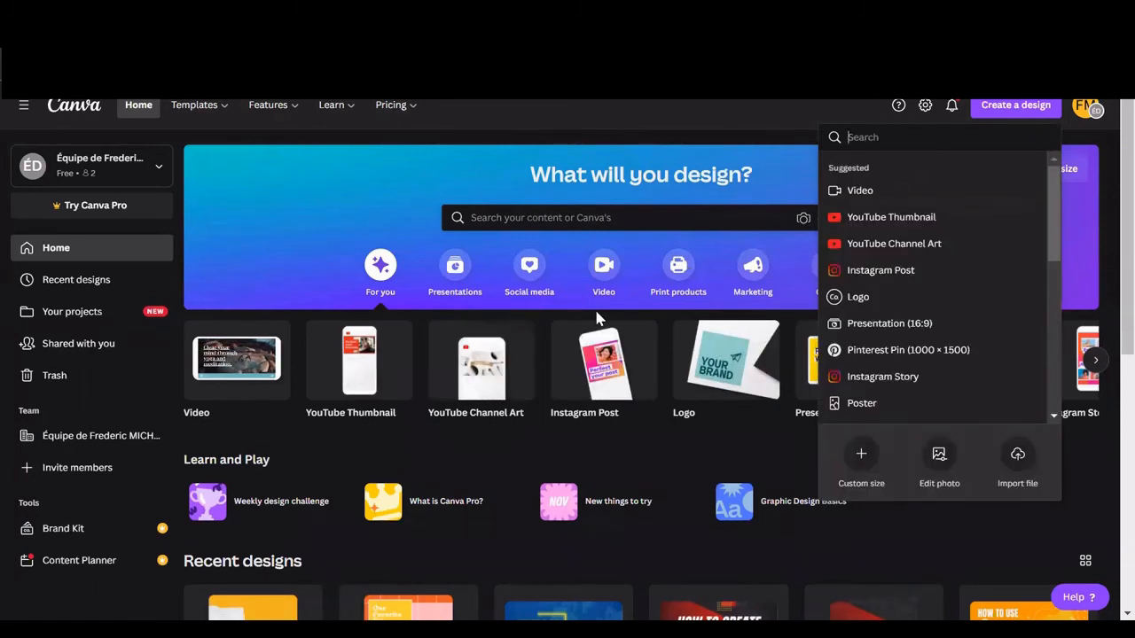
click(435, 442)
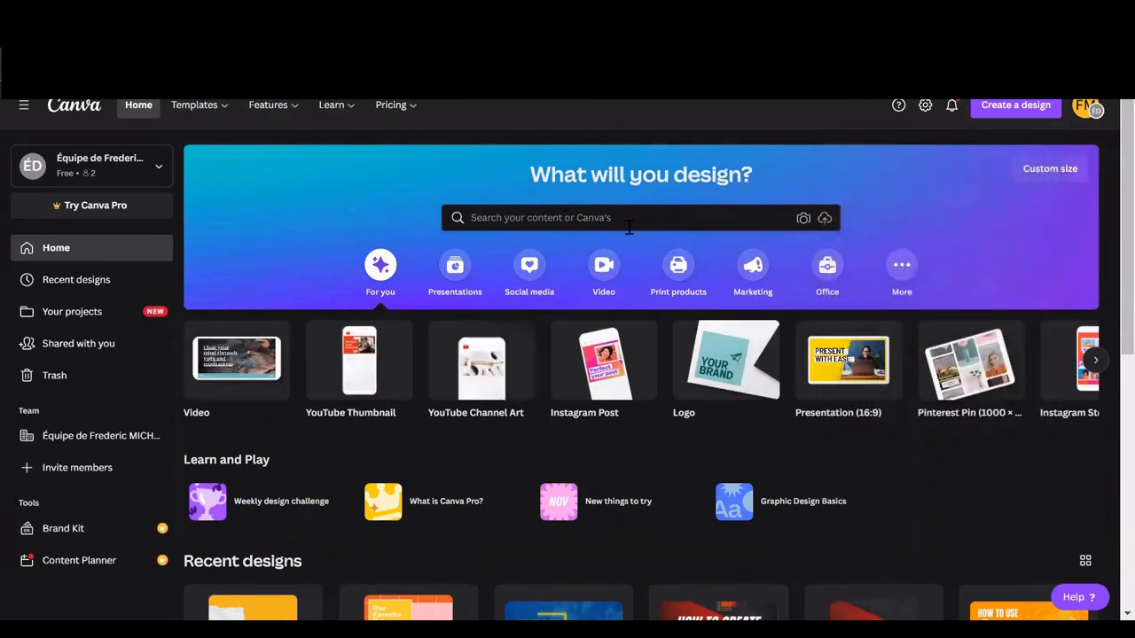
Create a new blank Pinterest Pin (1000 × 1500) design
click(1012, 108)
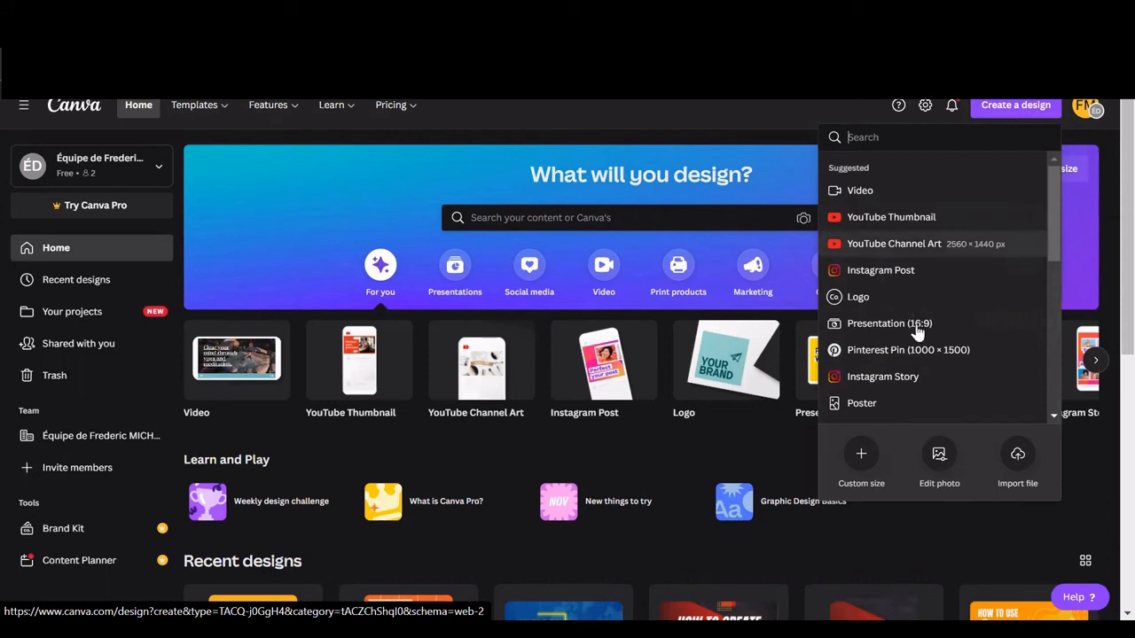
click(849, 353)
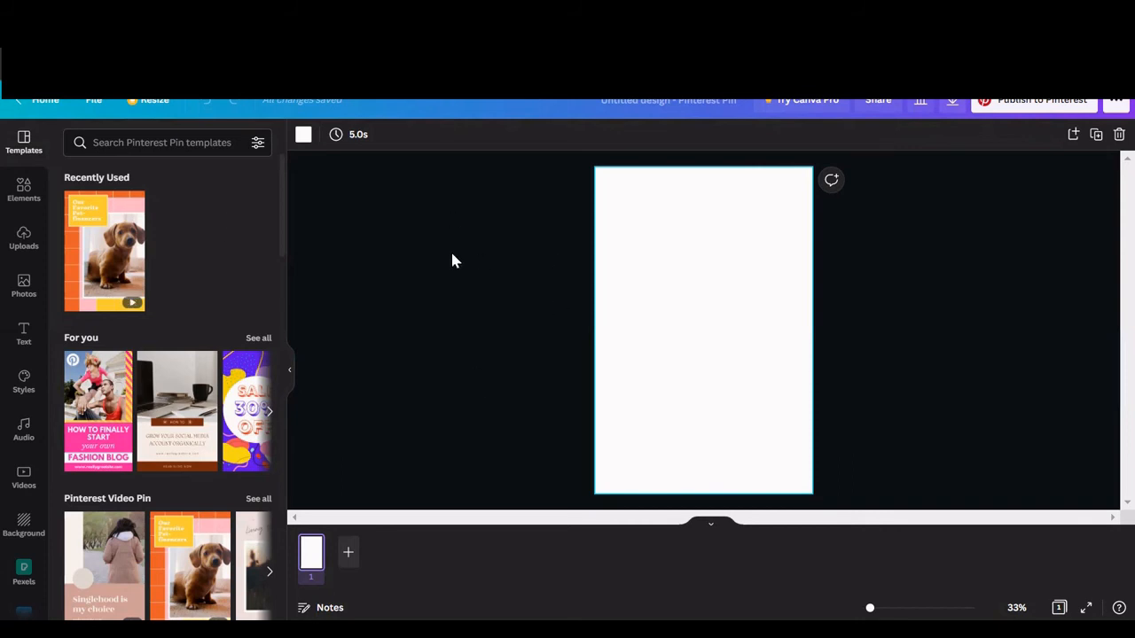
Add the recently used grid paper to the blank page, shrink it, and place it overlapping the upper left edge
click(24, 191)
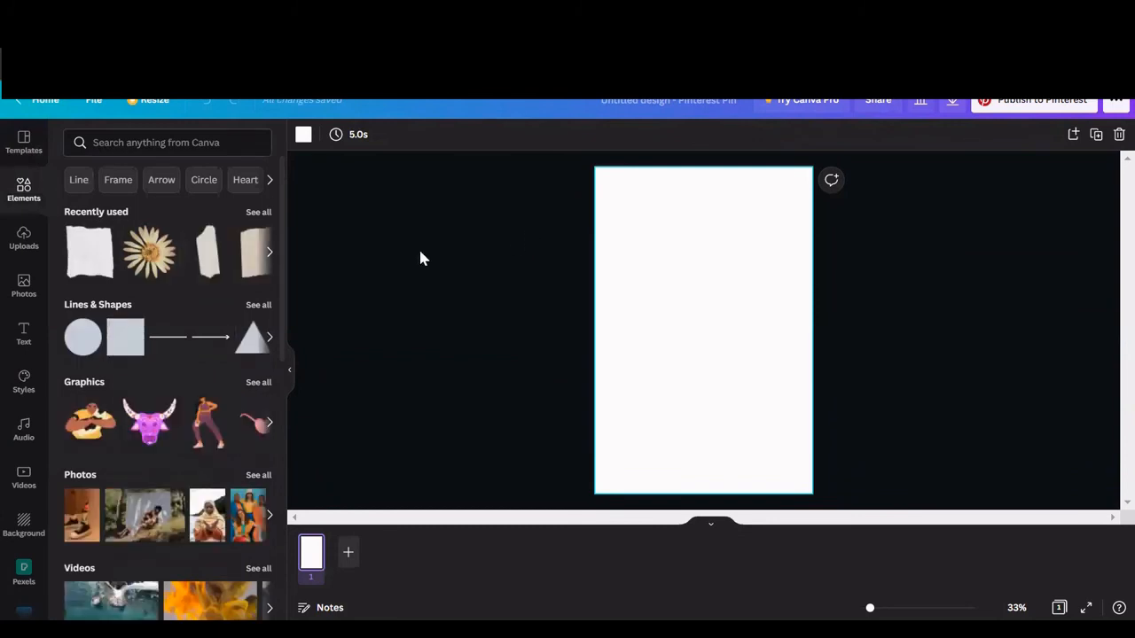
click(96, 254)
drag(651, 329, 580, 281)
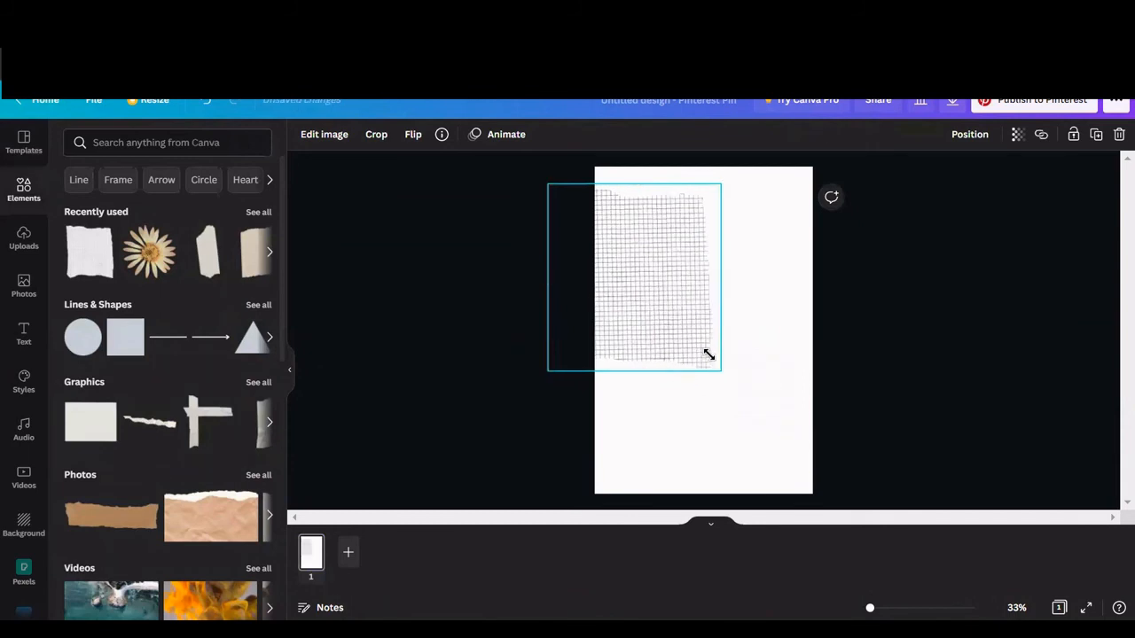
drag(708, 354, 665, 258)
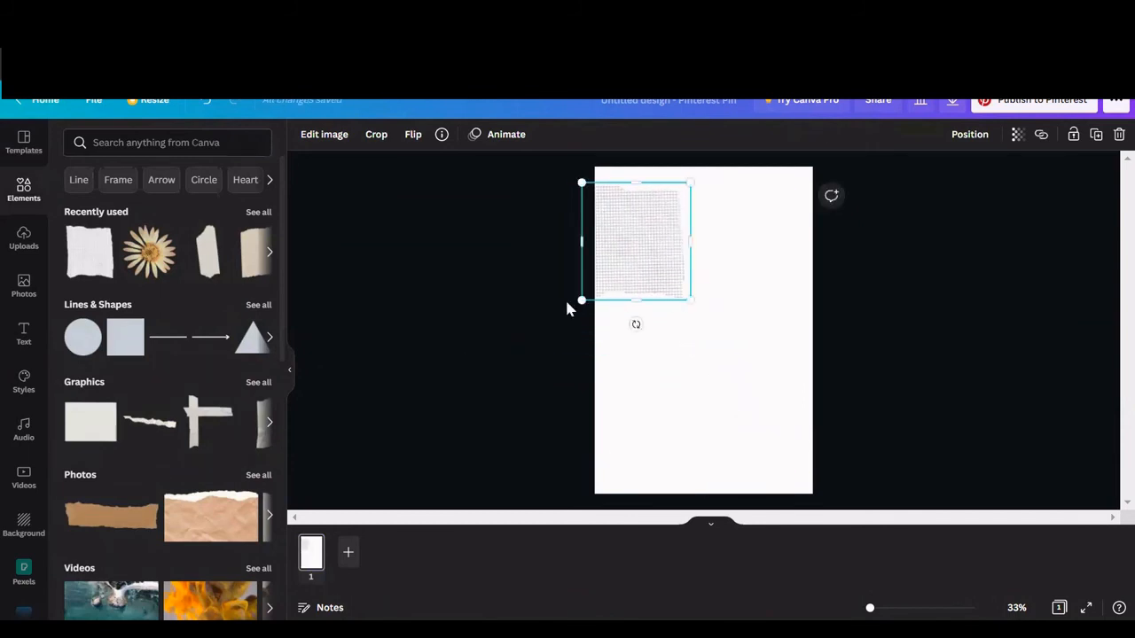
Add the recently used daisy, shrink it, and place it in the lower left corner of the page
click(149, 252)
drag(792, 245, 683, 347)
drag(640, 382, 617, 440)
Add the recently used beige tape strip, shrink it to about 285 × 632, and place it in the page's lower right corner
click(207, 255)
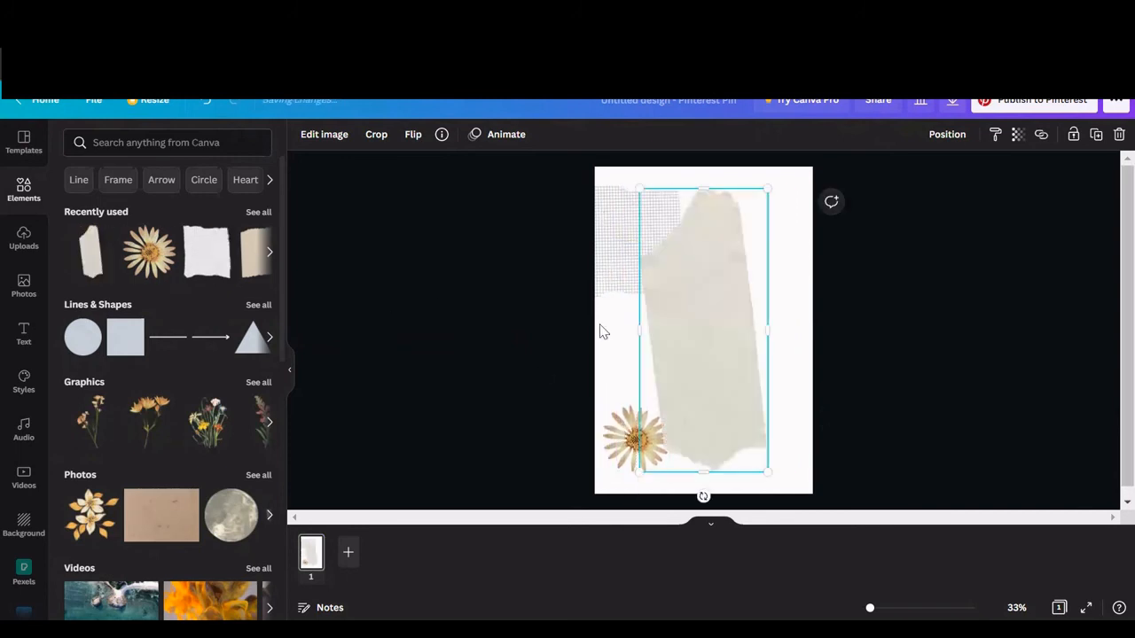
drag(764, 188, 700, 333)
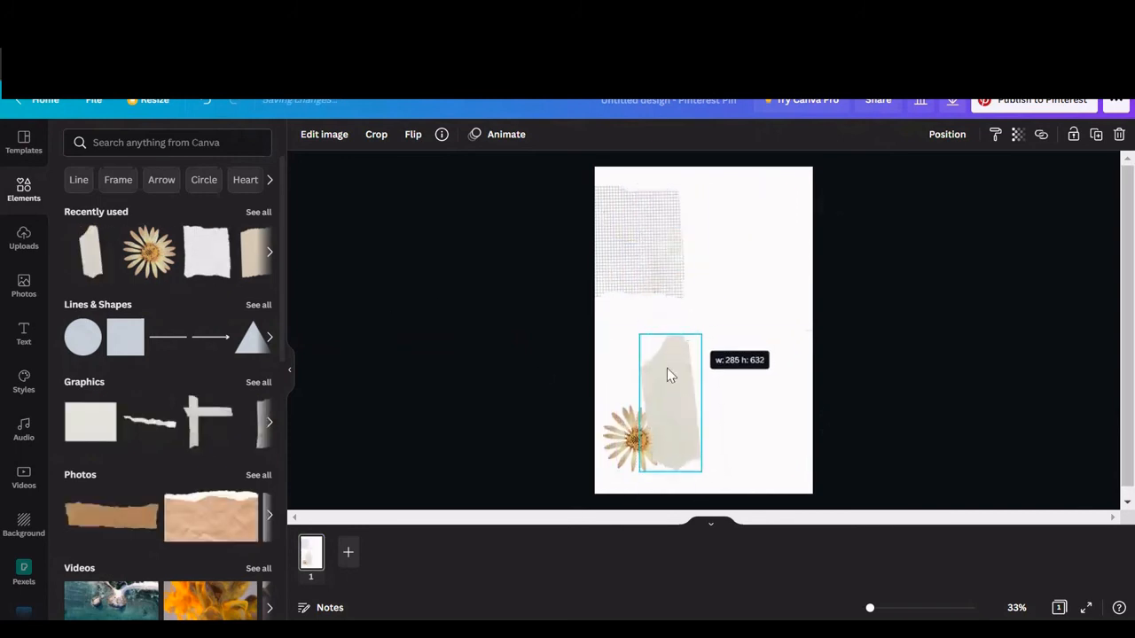
drag(666, 373, 748, 425)
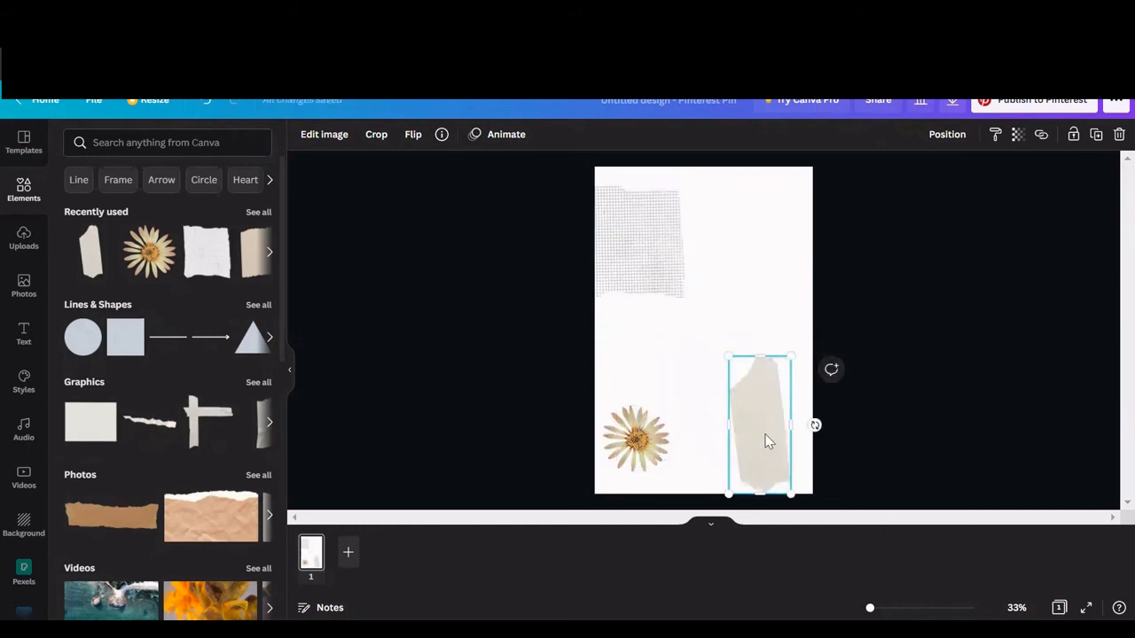
Try the daisy's photo colours as the page background and settle on the pinkish beige
click(758, 248)
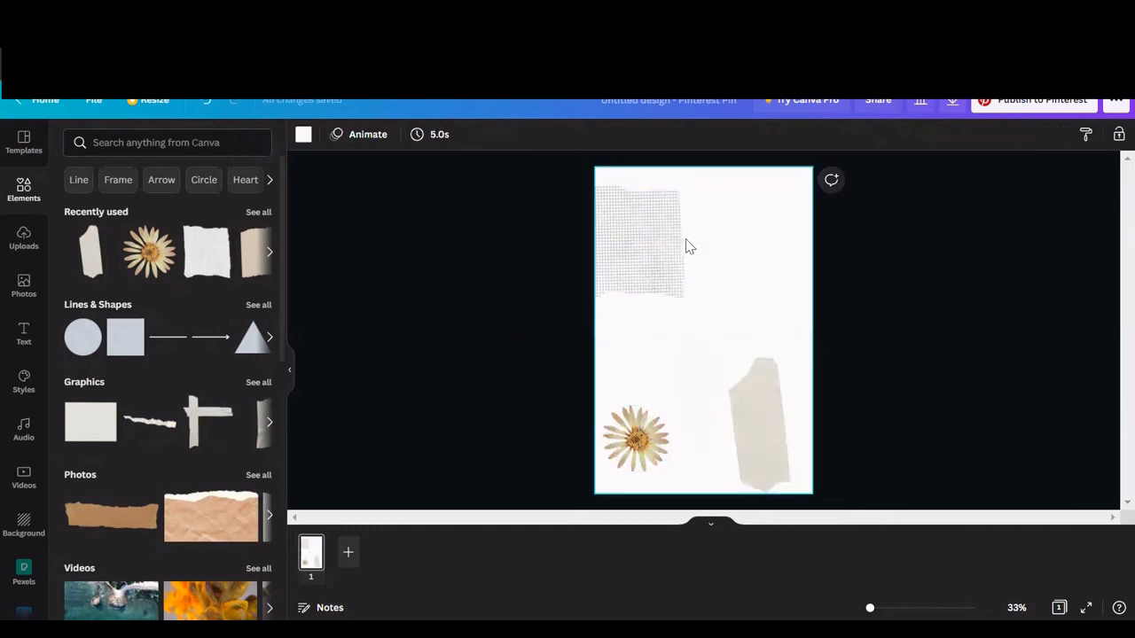
click(303, 134)
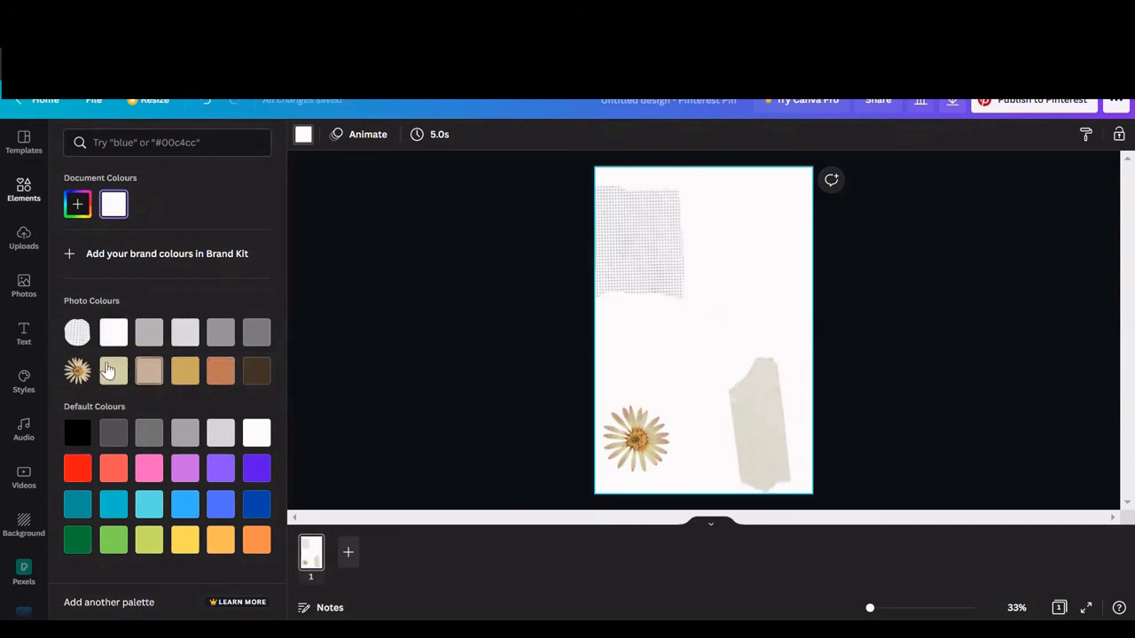
click(113, 373)
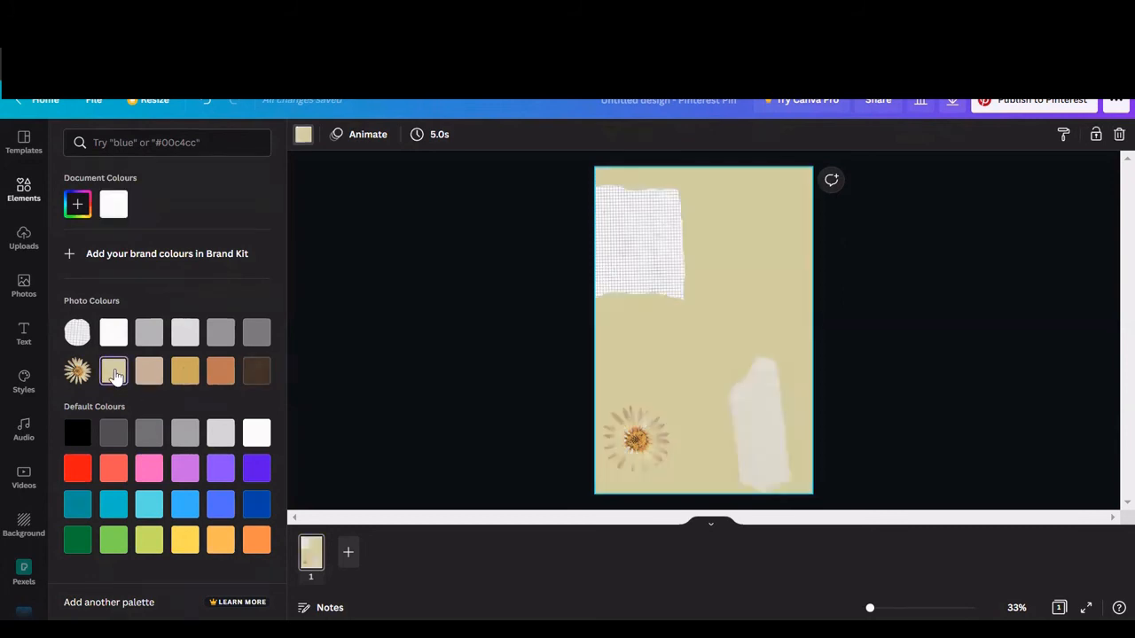
click(147, 373)
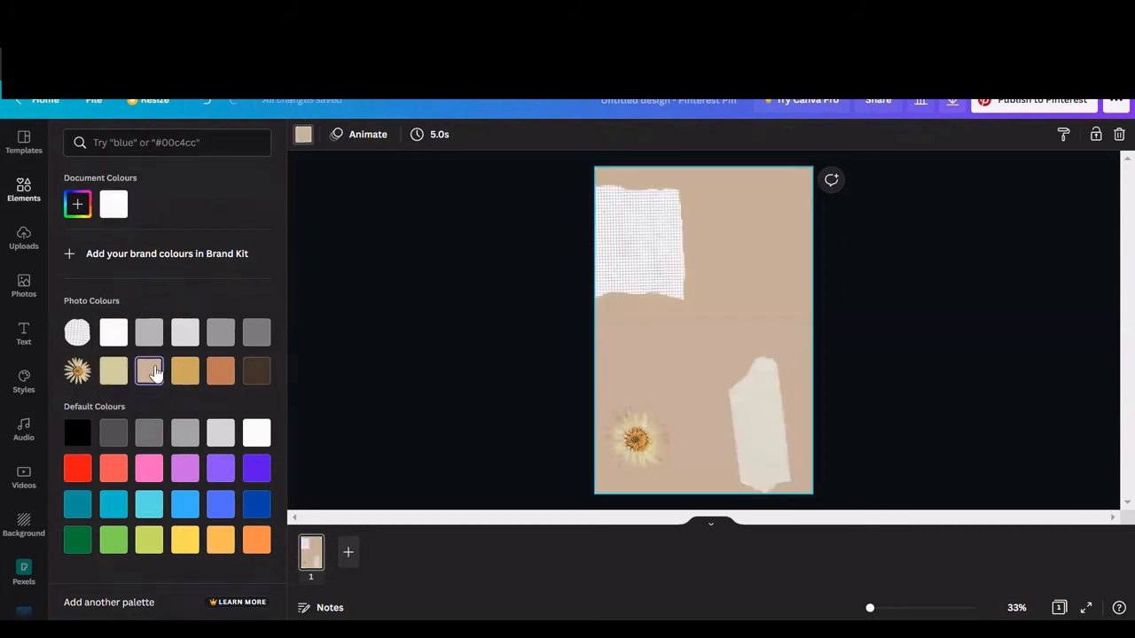
click(185, 373)
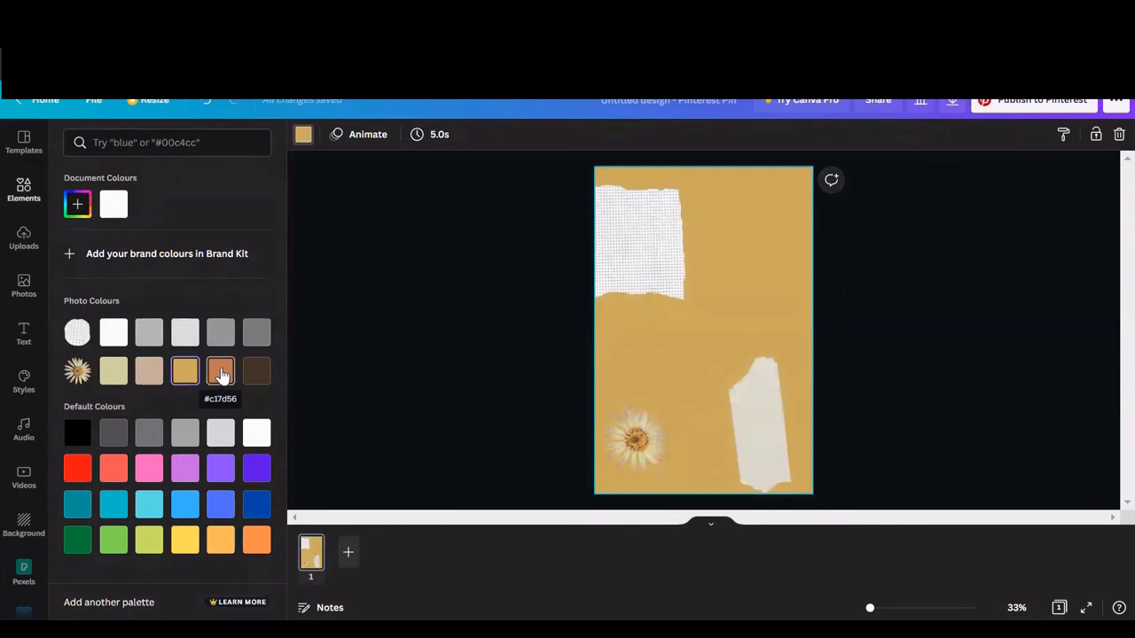
click(221, 373)
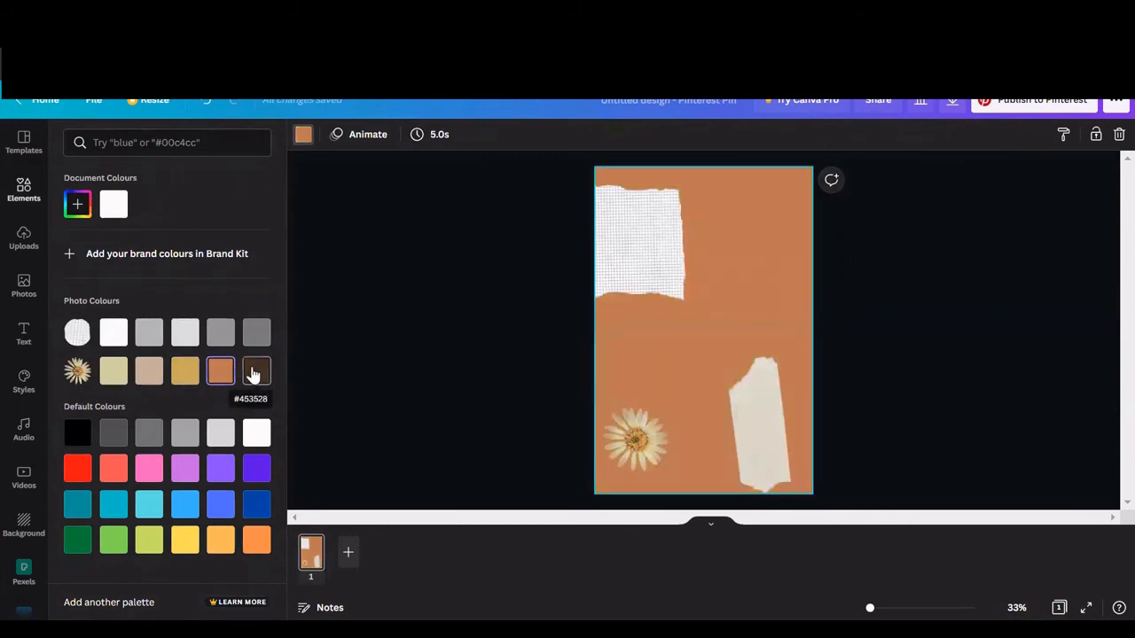
click(256, 373)
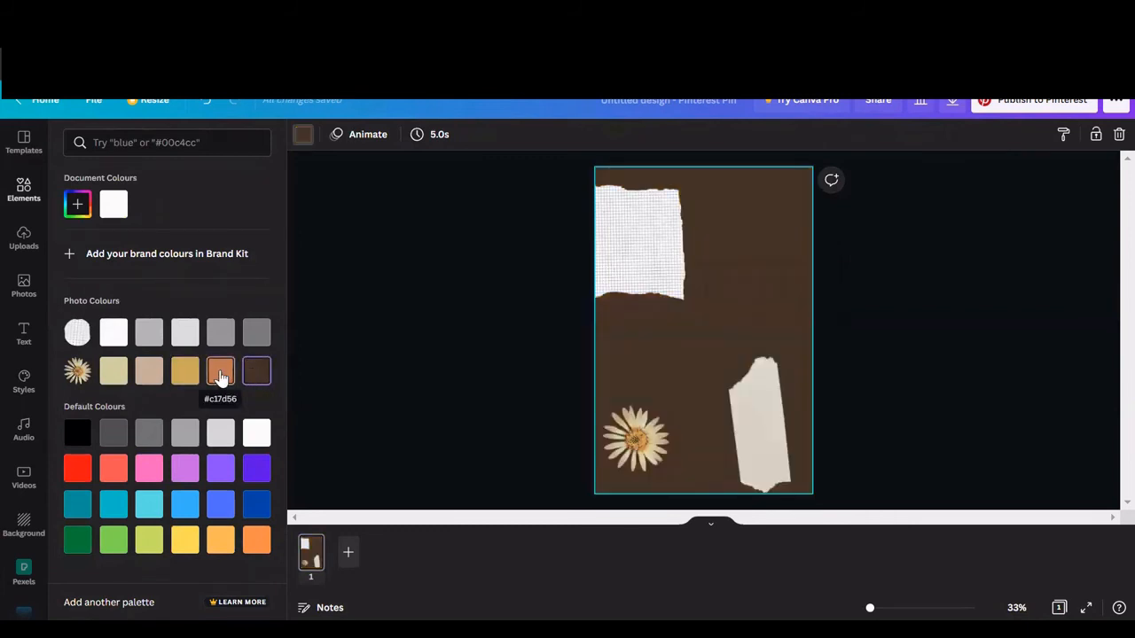
click(221, 372)
click(191, 373)
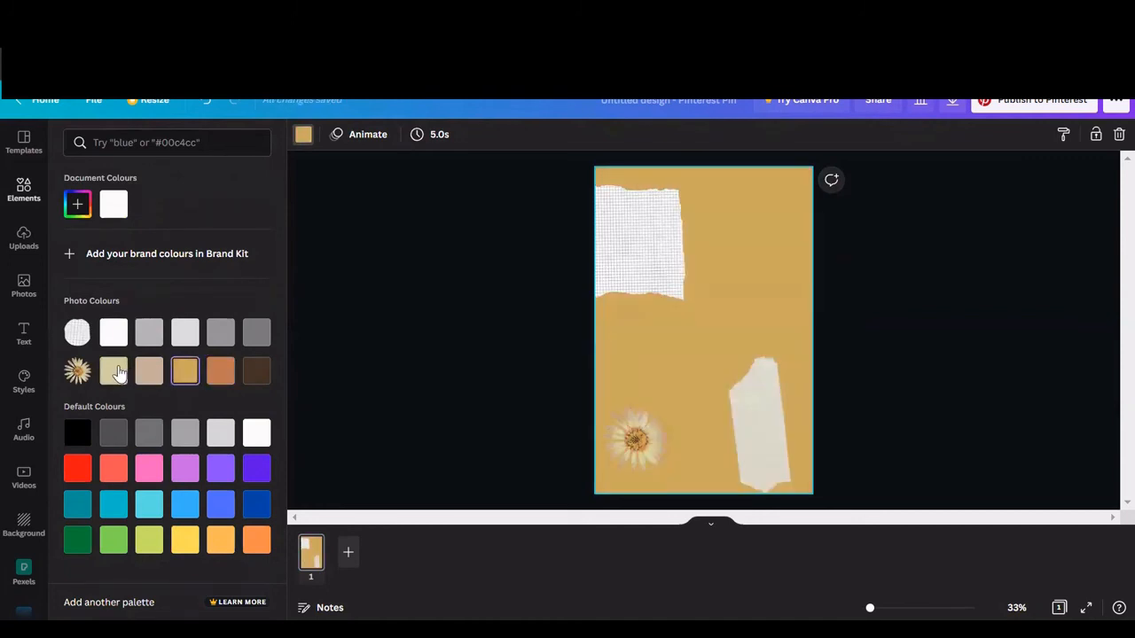
click(113, 372)
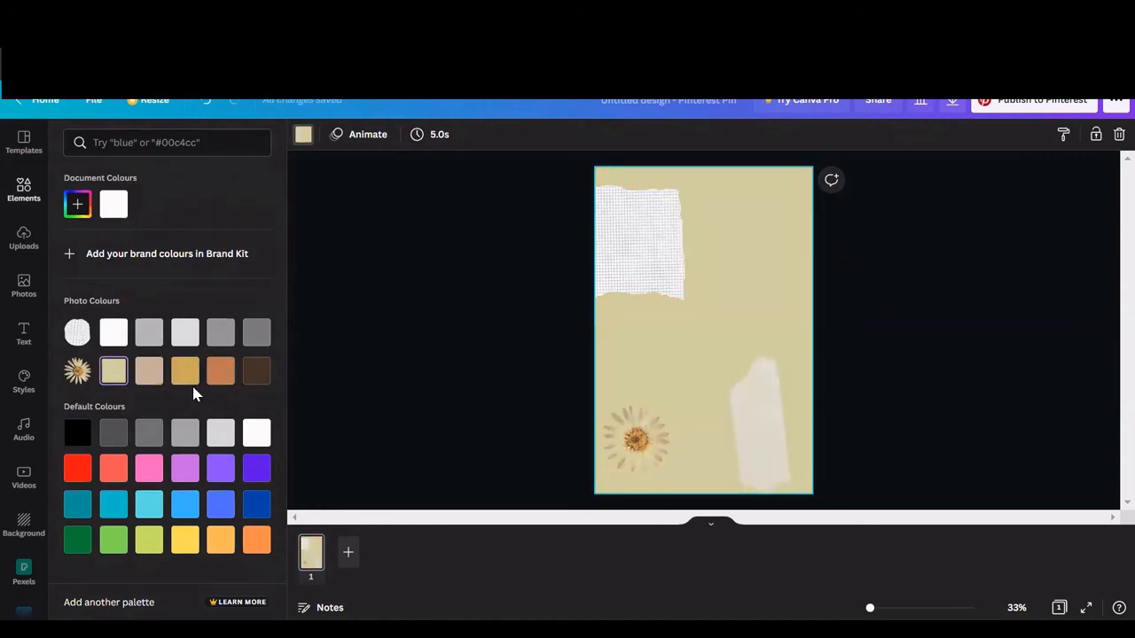
click(148, 371)
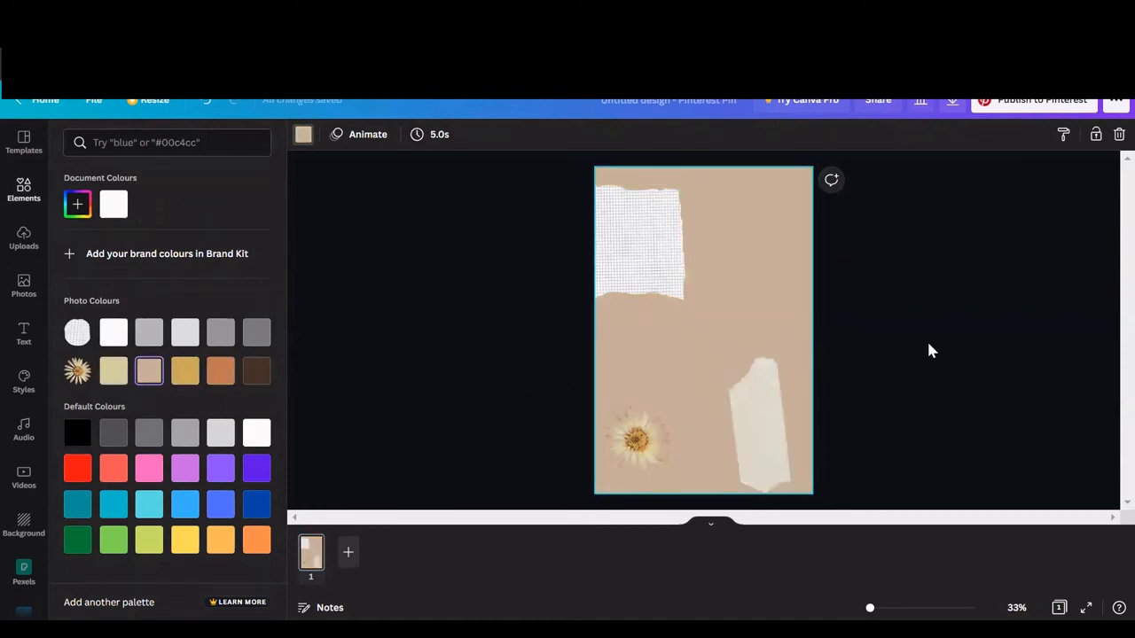
Move the daisy onto the grid paper and the tape strip over the paper's right edge
click(653, 261)
drag(636, 439, 628, 237)
drag(753, 385, 686, 233)
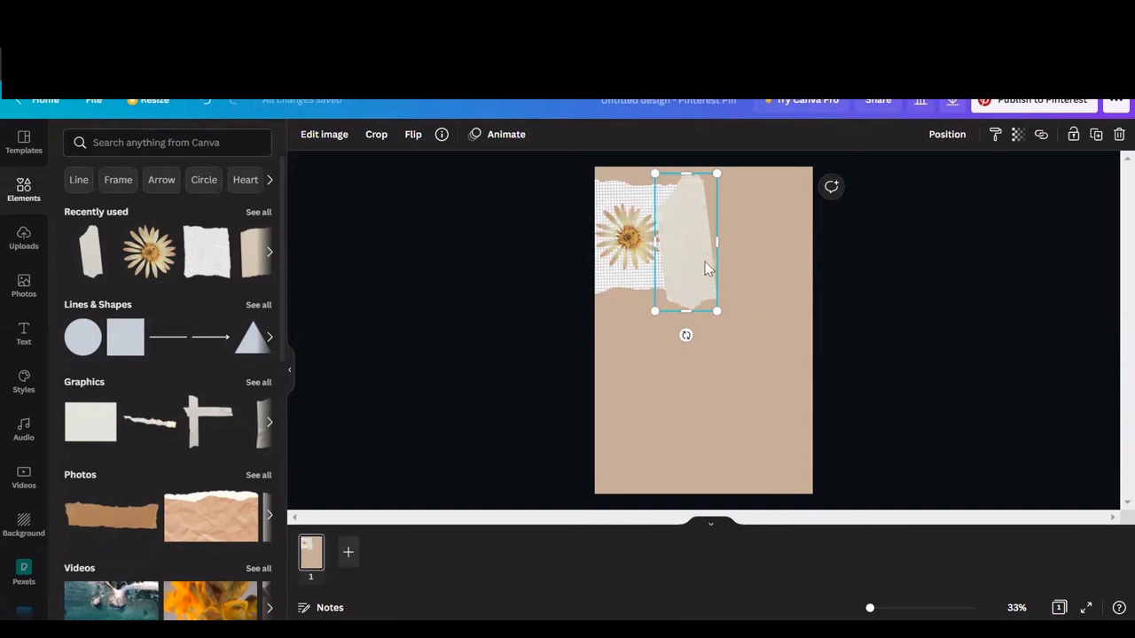
Delete the grid paper, daisy and tape strip together, keeping only the coloured background
click(741, 247)
key(ctrl+a)
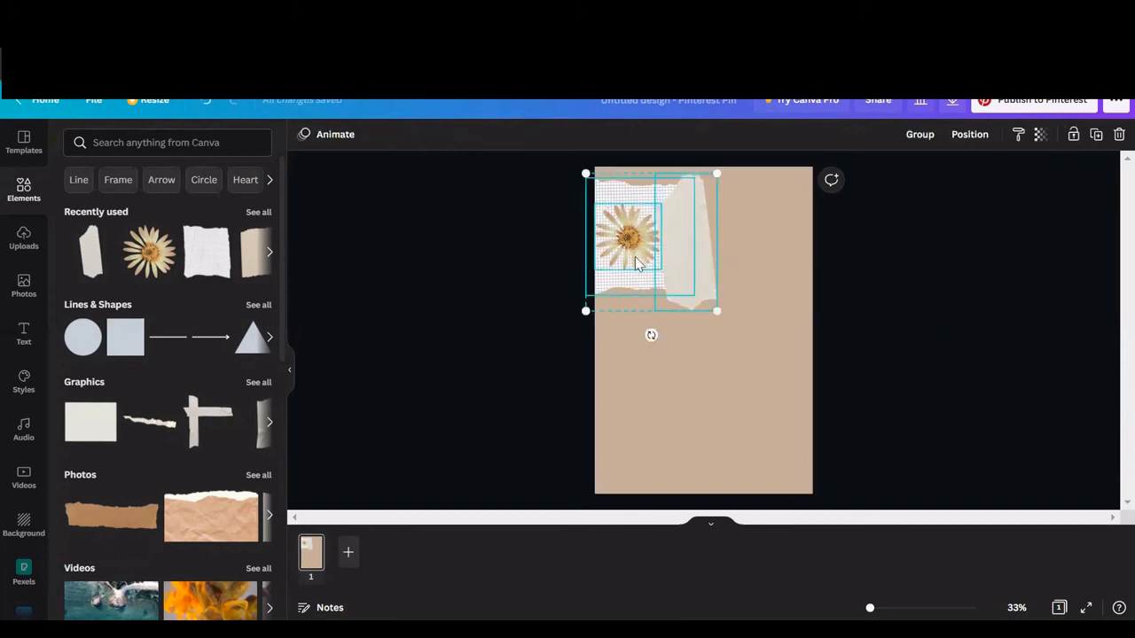
key(Delete)
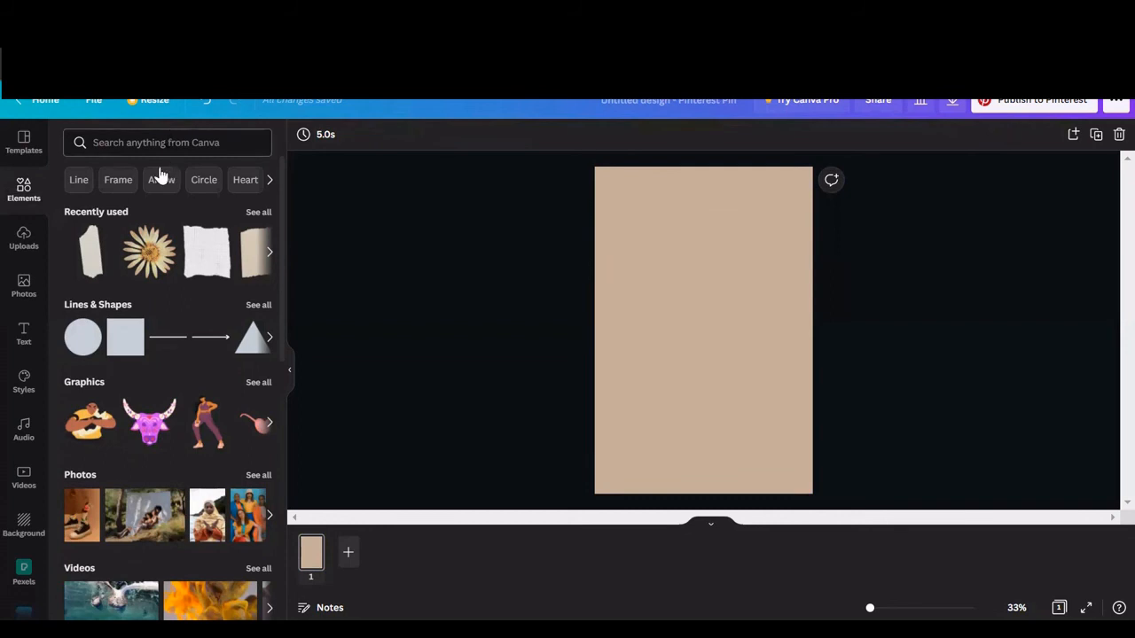
Upload the orange story design PNG from the Downloads folder to the media library
click(23, 239)
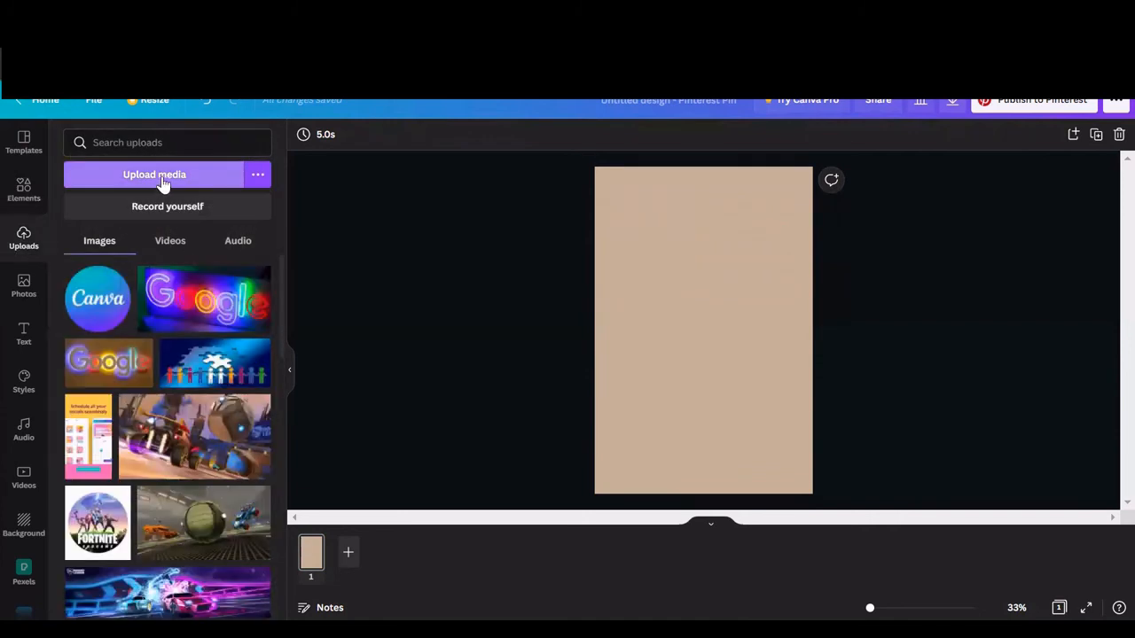
click(163, 178)
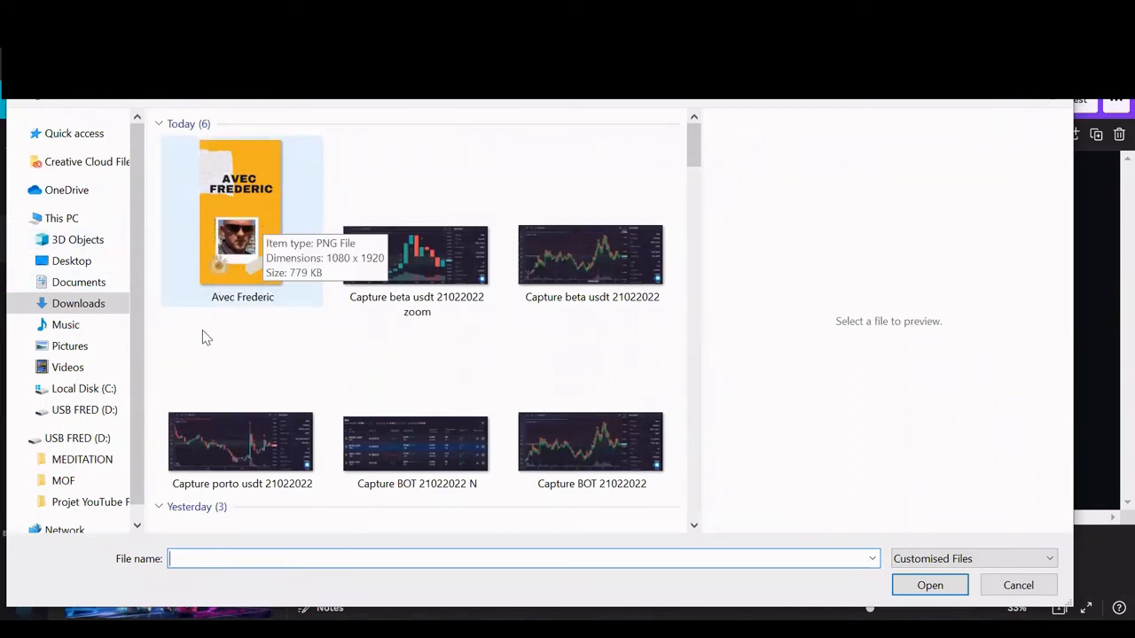
click(225, 210)
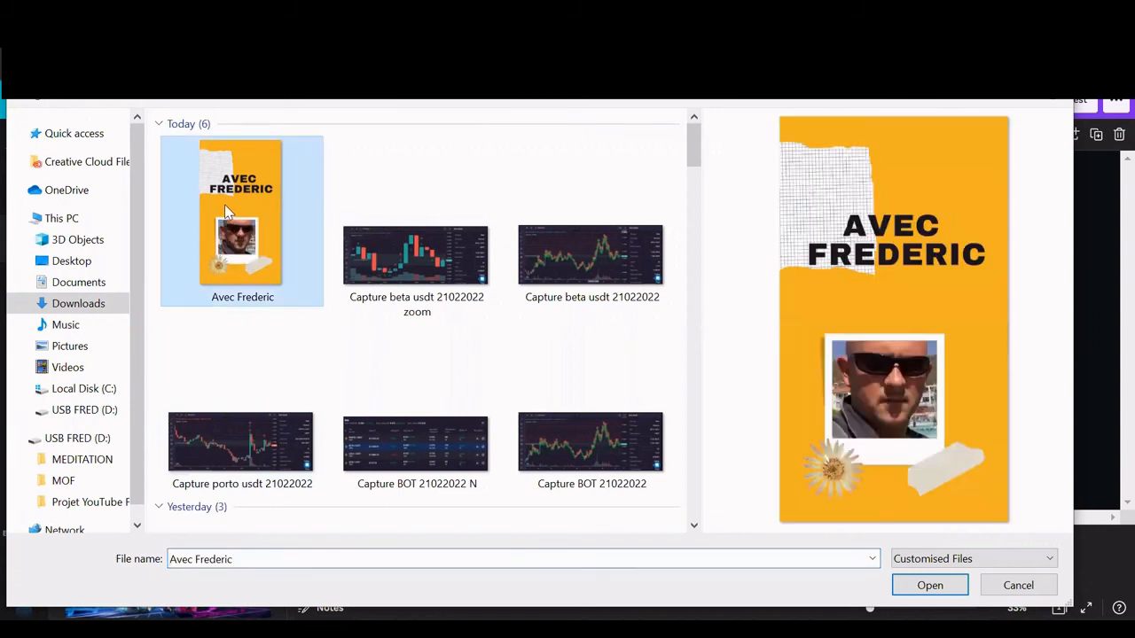
click(929, 585)
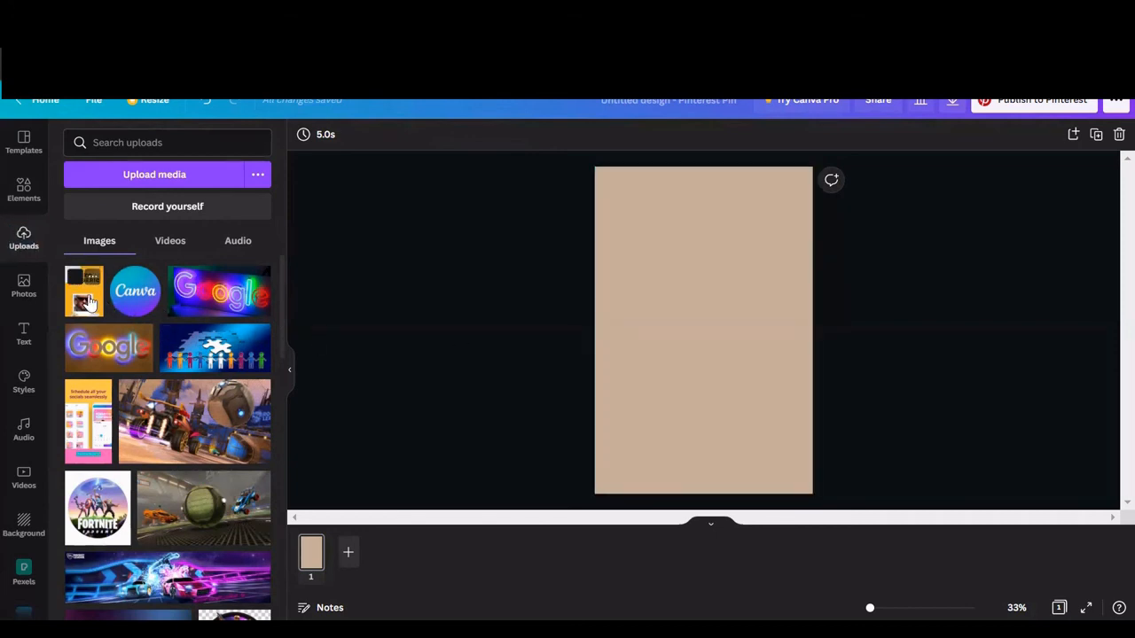
Add the uploaded orange story image to the page, shrink it, and place it in the lower right area
click(87, 302)
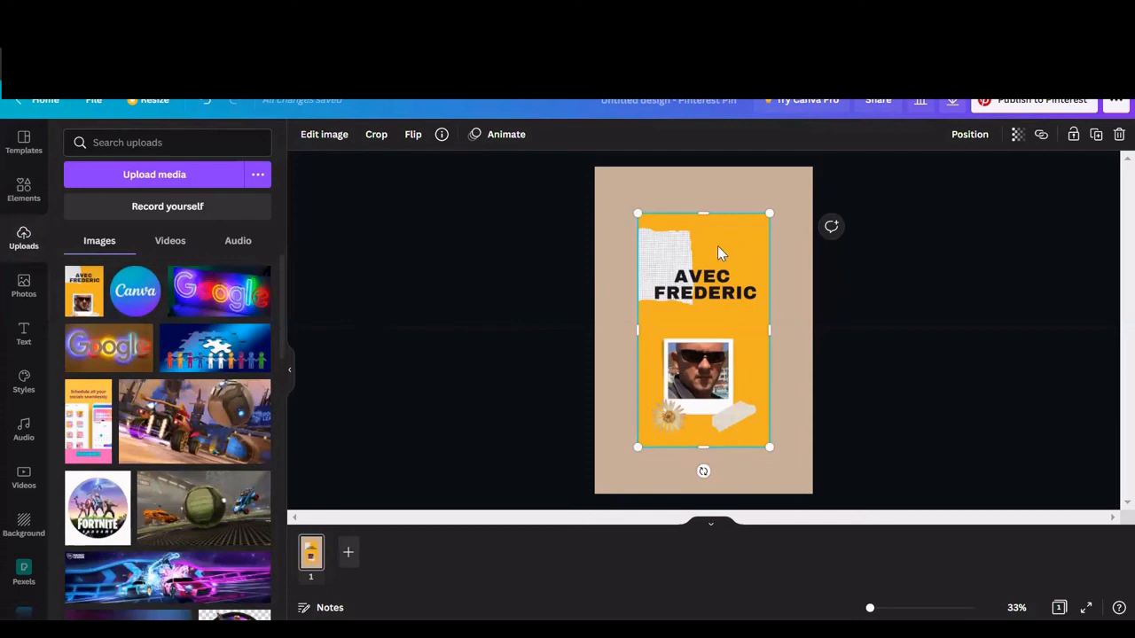
drag(694, 302, 721, 327)
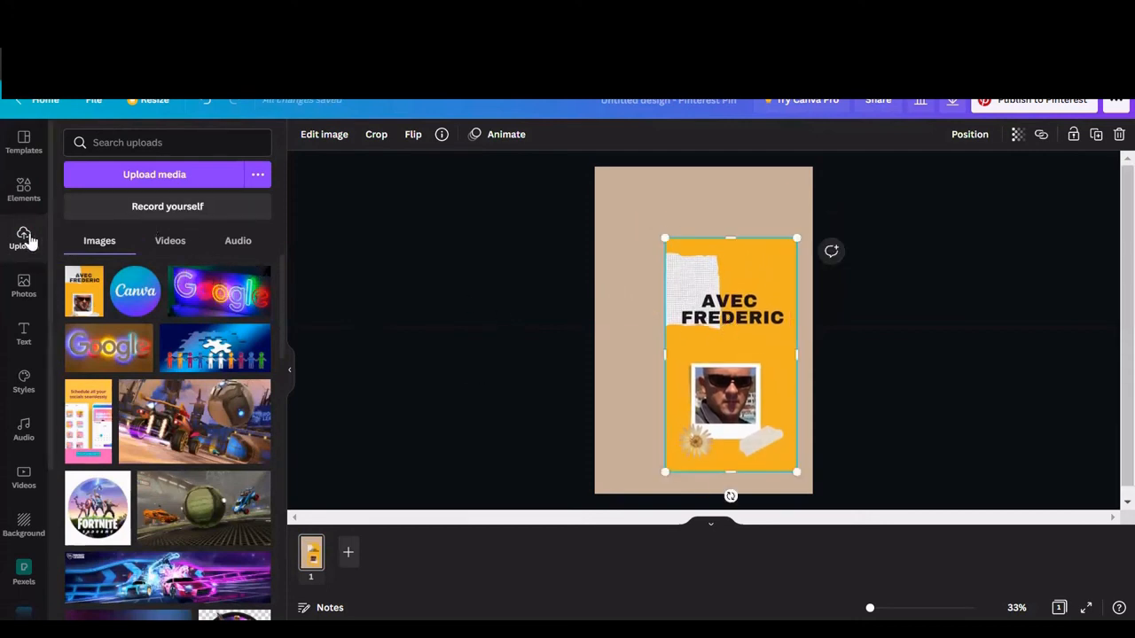
click(18, 192)
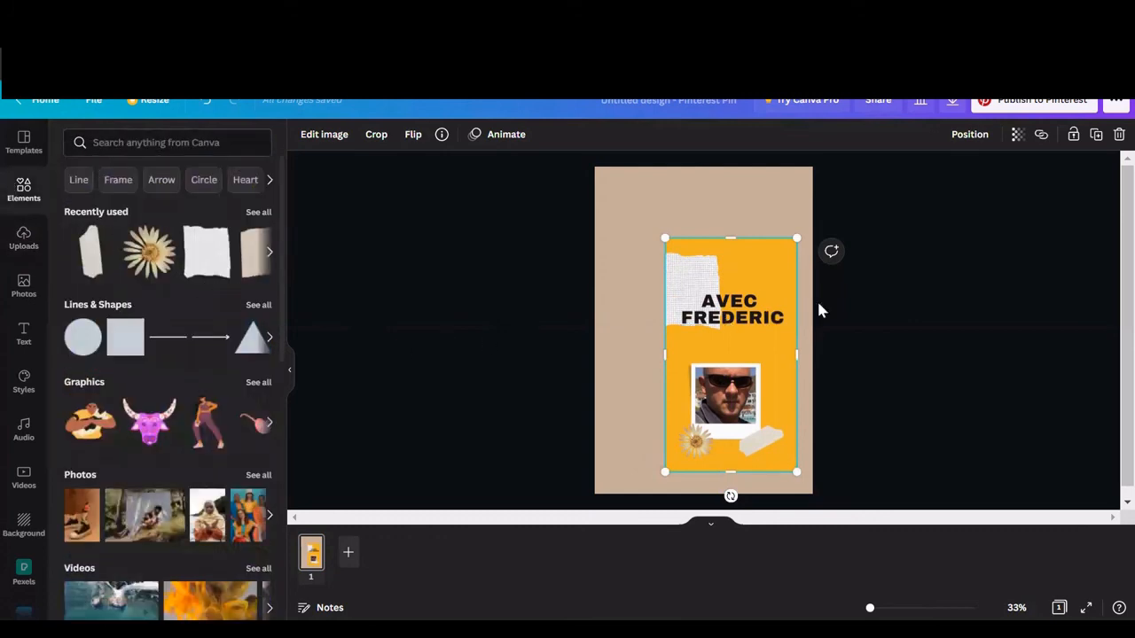
drag(796, 238, 742, 329)
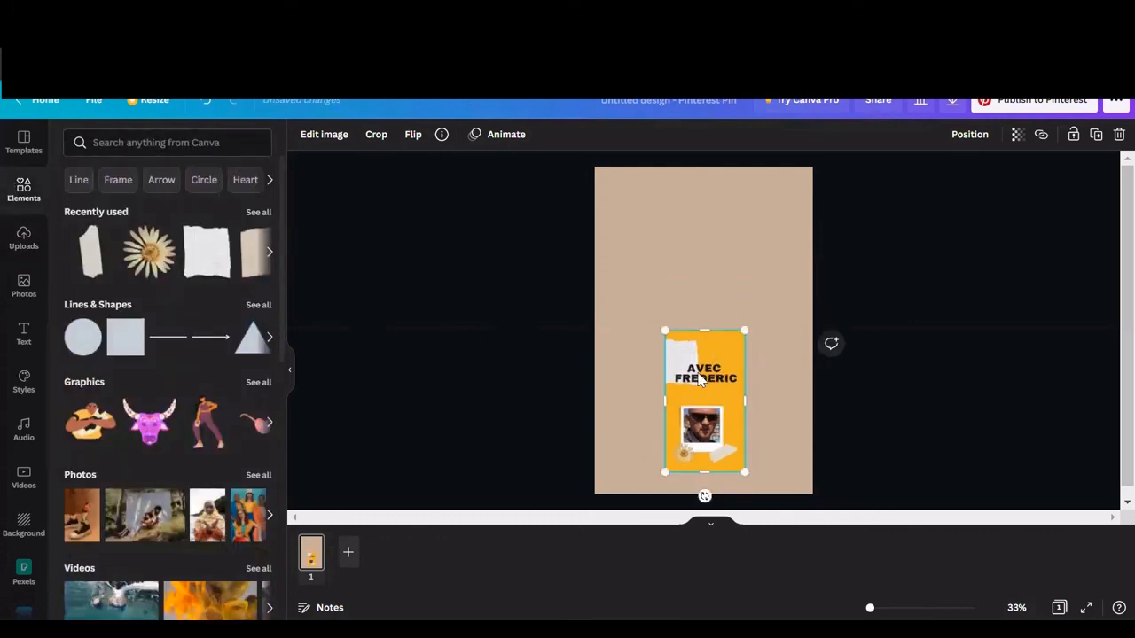
drag(699, 372, 717, 388)
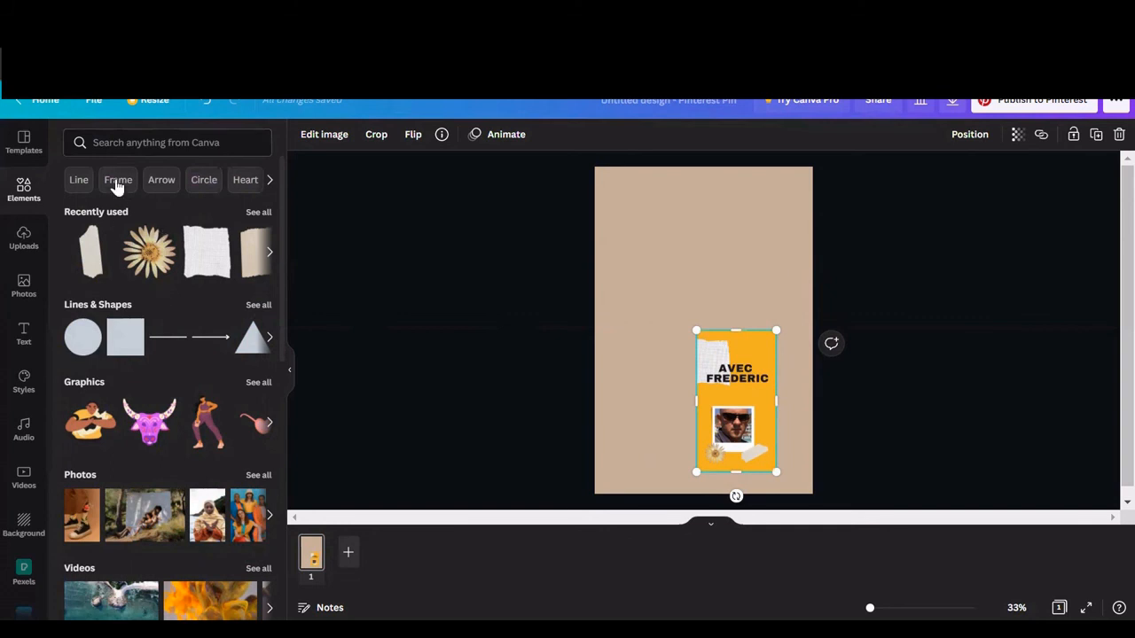
Add the smartphone frame in the upper left of the page and fill it with the orange story image
click(113, 143)
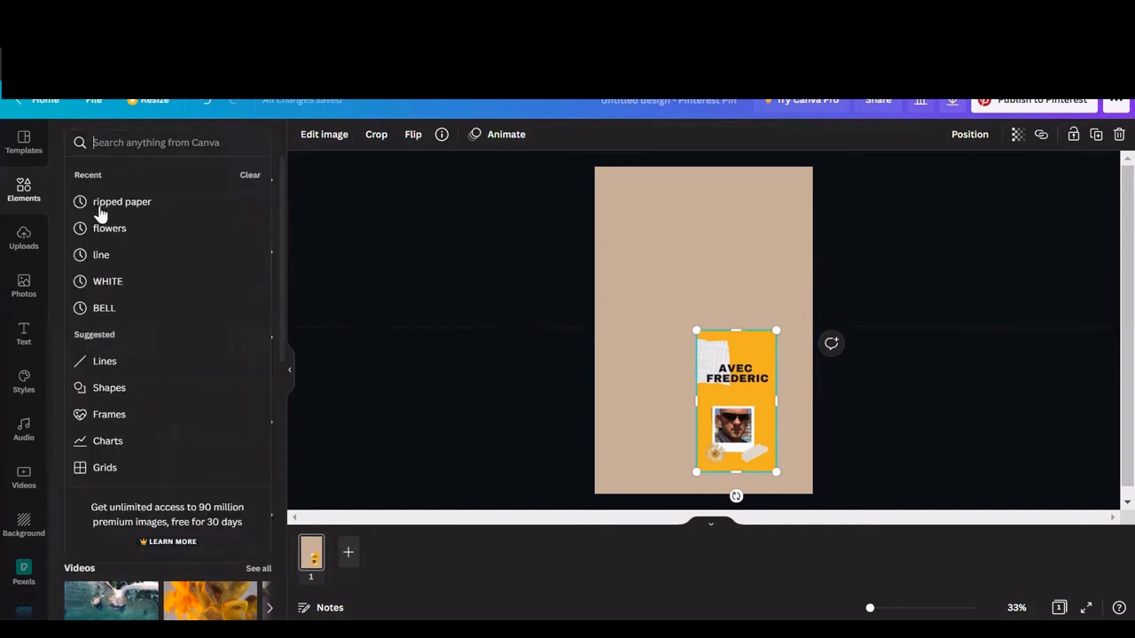
click(107, 417)
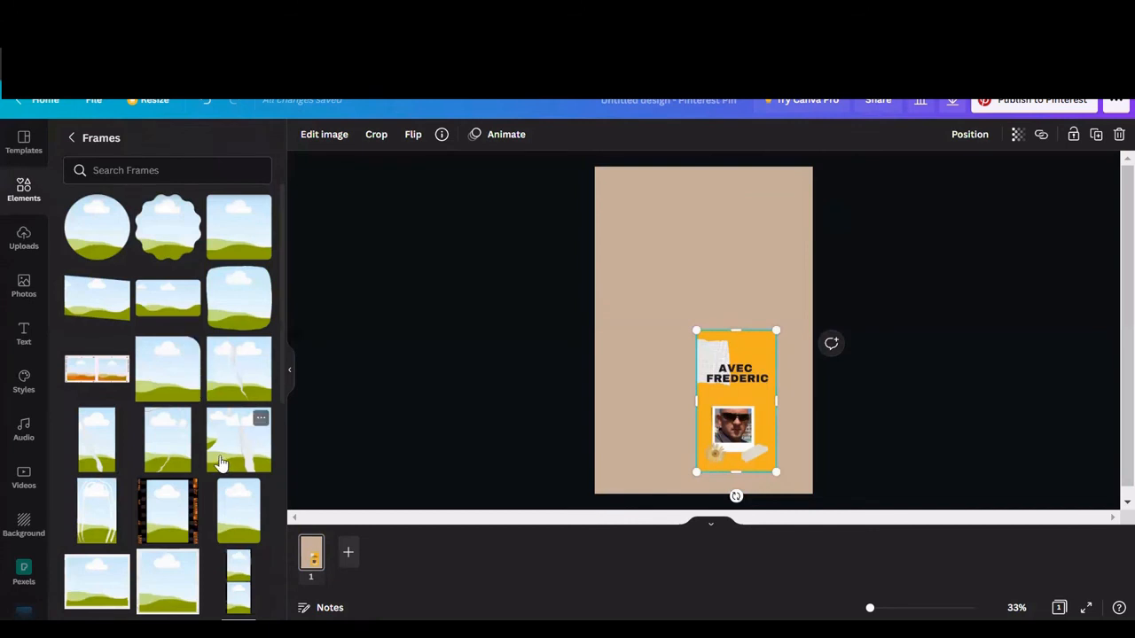
scroll(207, 435, down, 5)
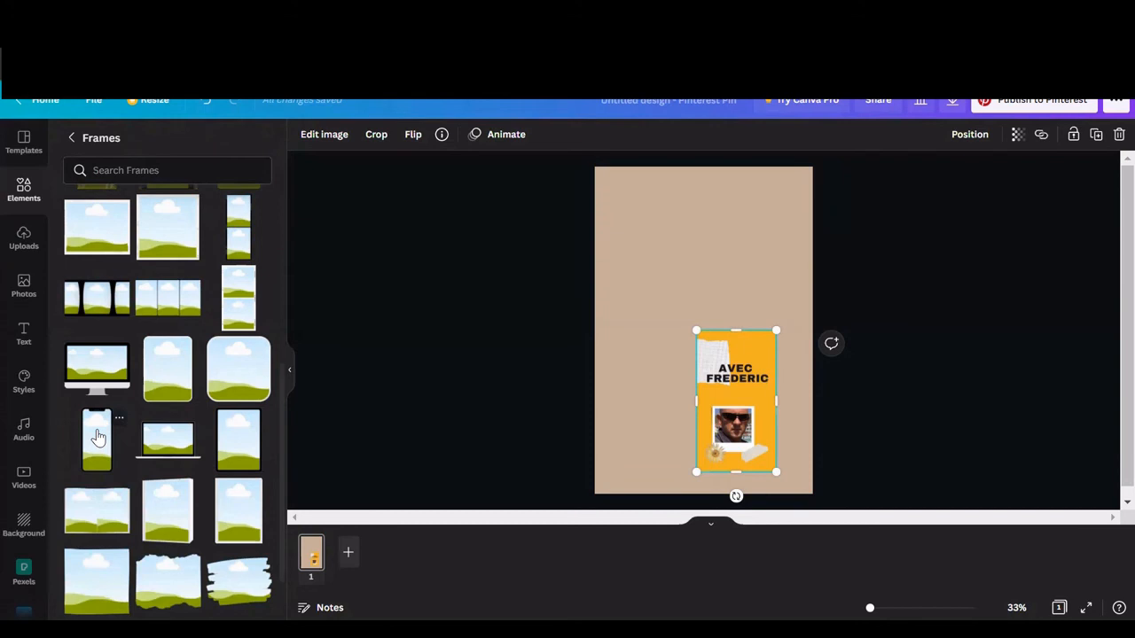
click(97, 437)
drag(673, 359, 651, 311)
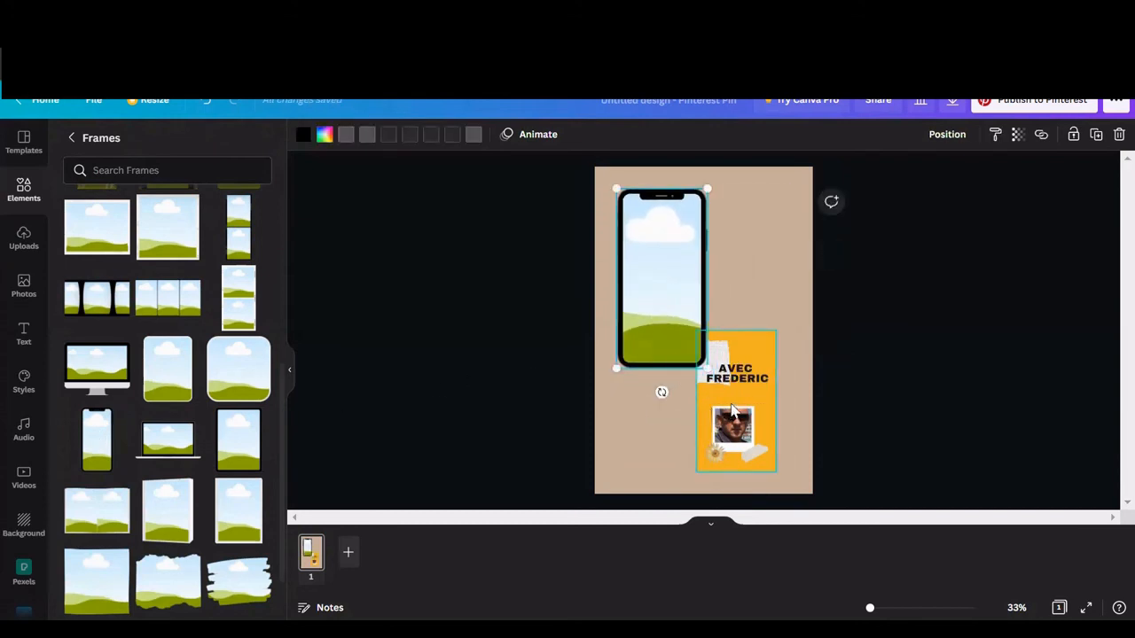
drag(725, 404, 678, 312)
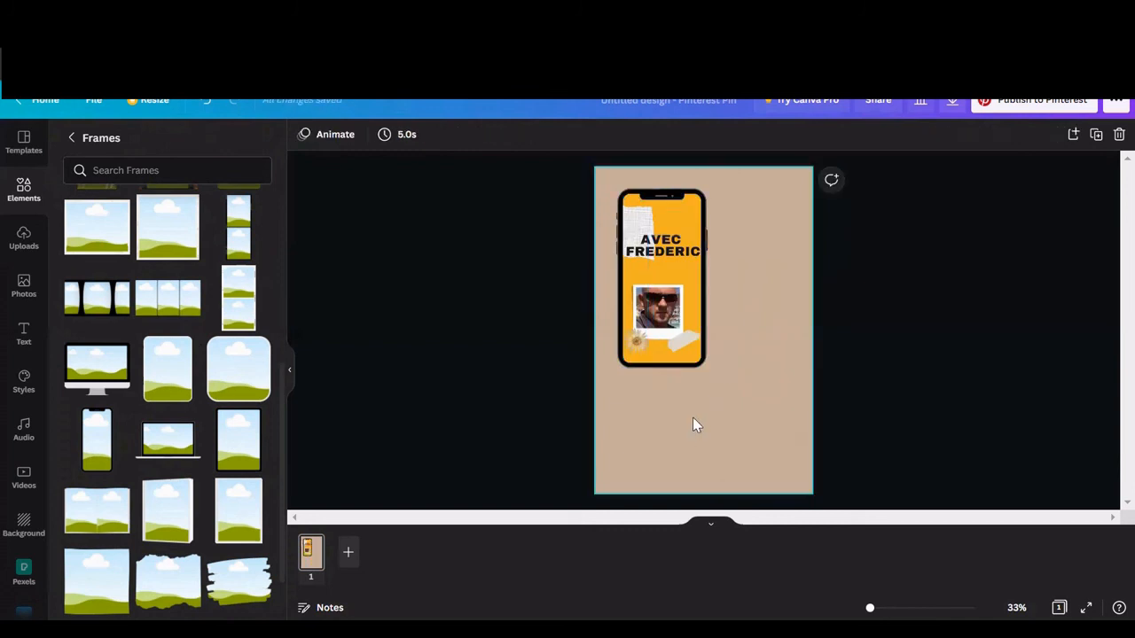
Move the filled smartphone frame to the page's lower right corner and shrink it
drag(671, 238, 695, 251)
drag(720, 304, 743, 334)
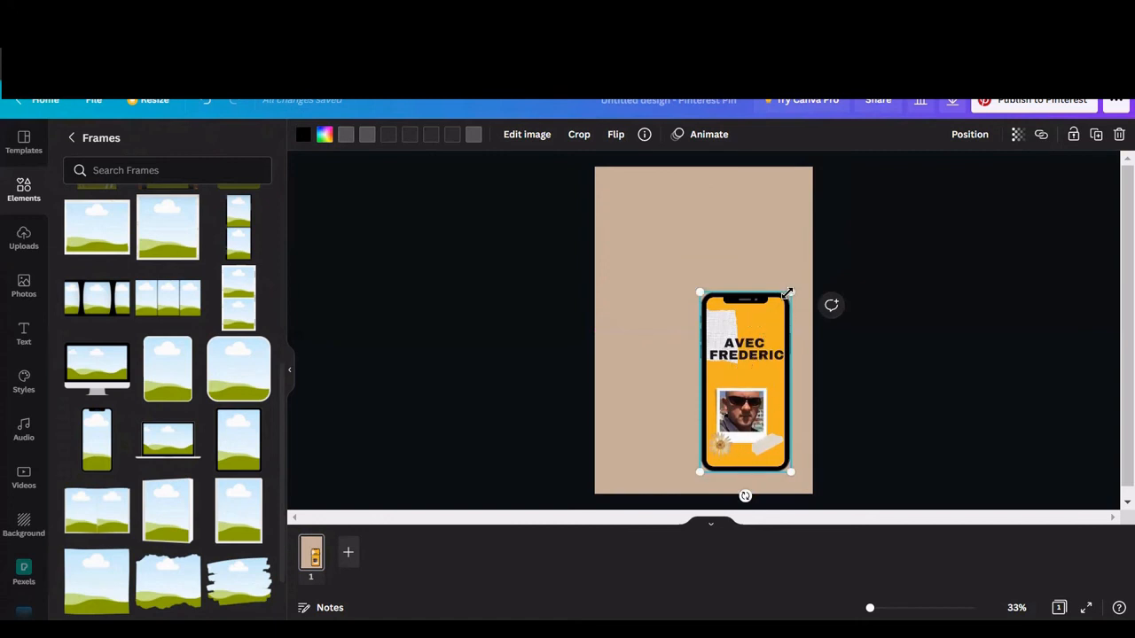
drag(788, 293, 764, 365)
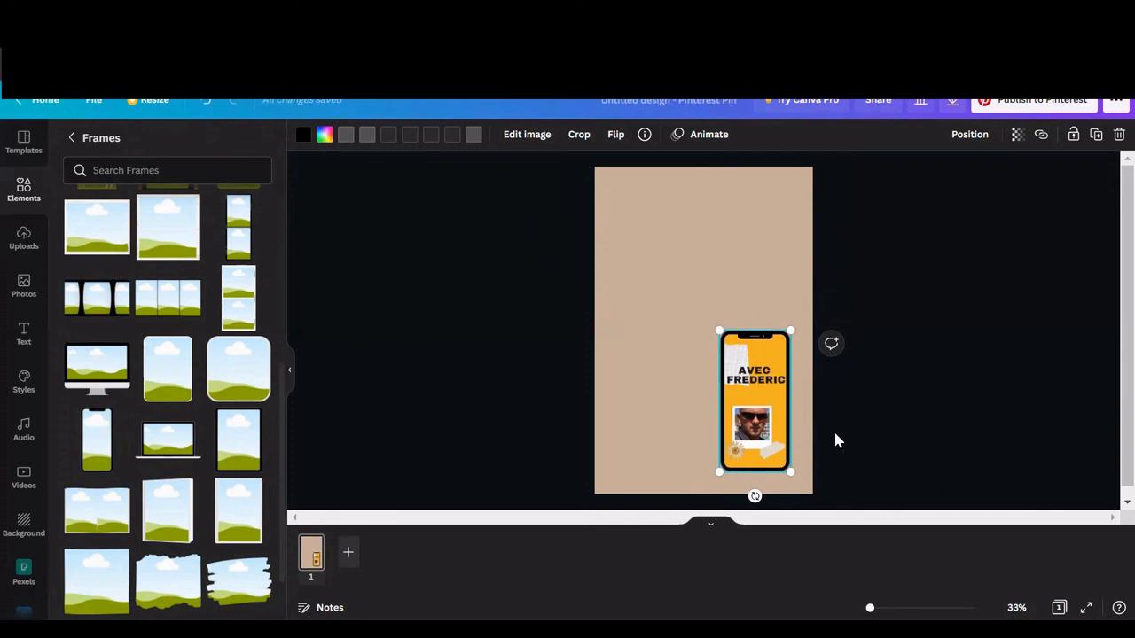
Add the recently used "Les remèdes naturels de Grand-mère" text combination and place it in the upper part of the page
click(71, 136)
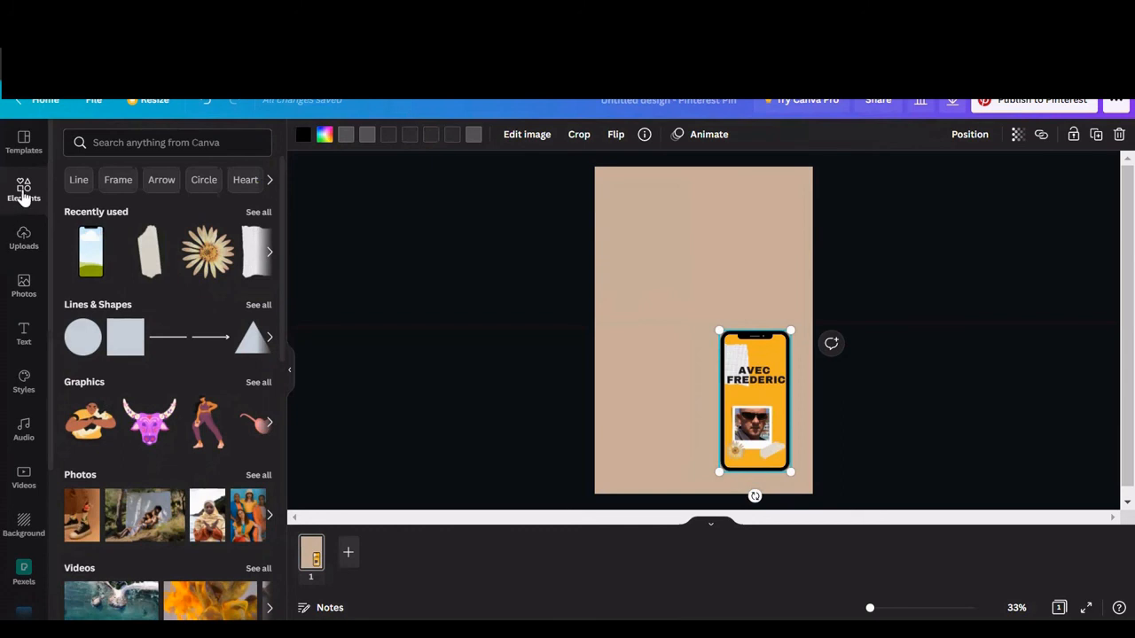
click(23, 332)
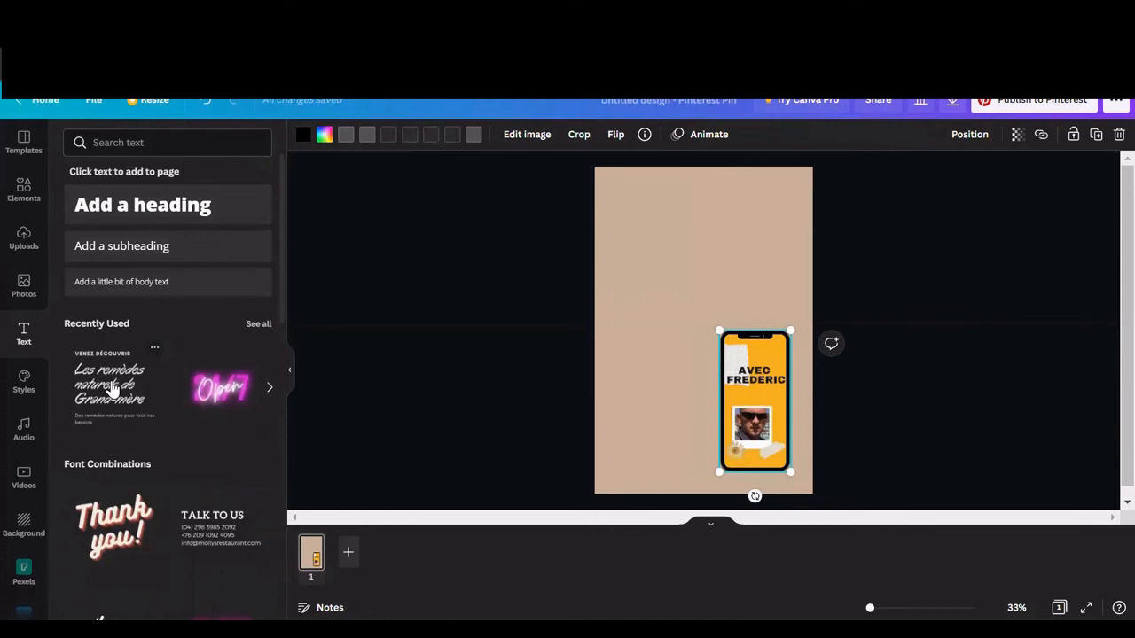
click(156, 374)
drag(669, 287, 657, 218)
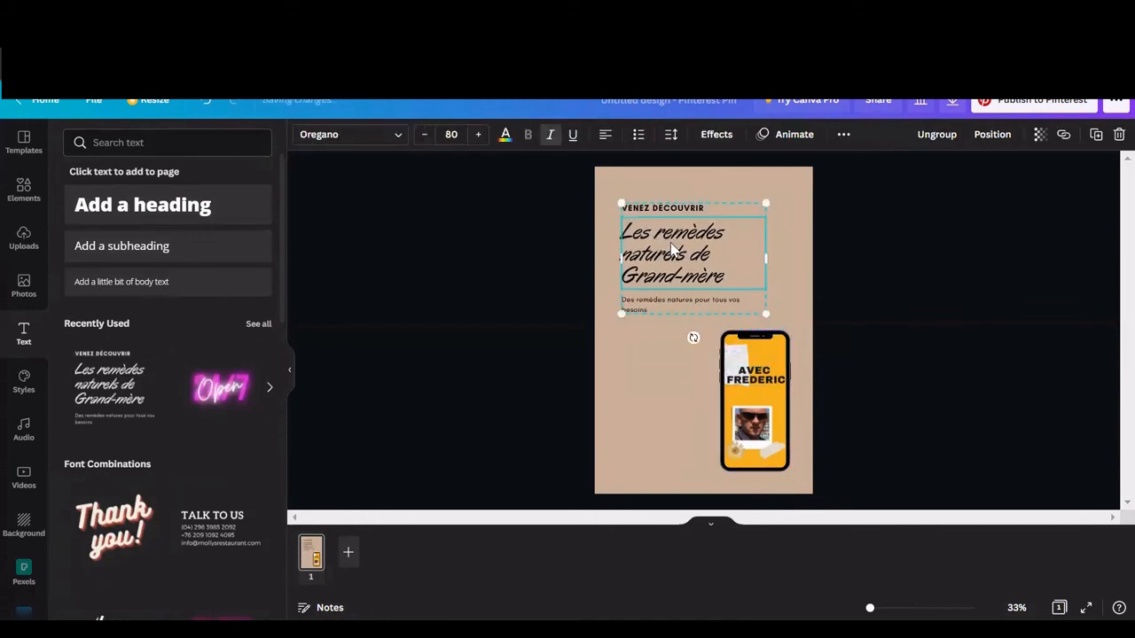
Ungroup the "Les remèdes naturels de Grand-mère" text combination into separate text boxes
click(653, 356)
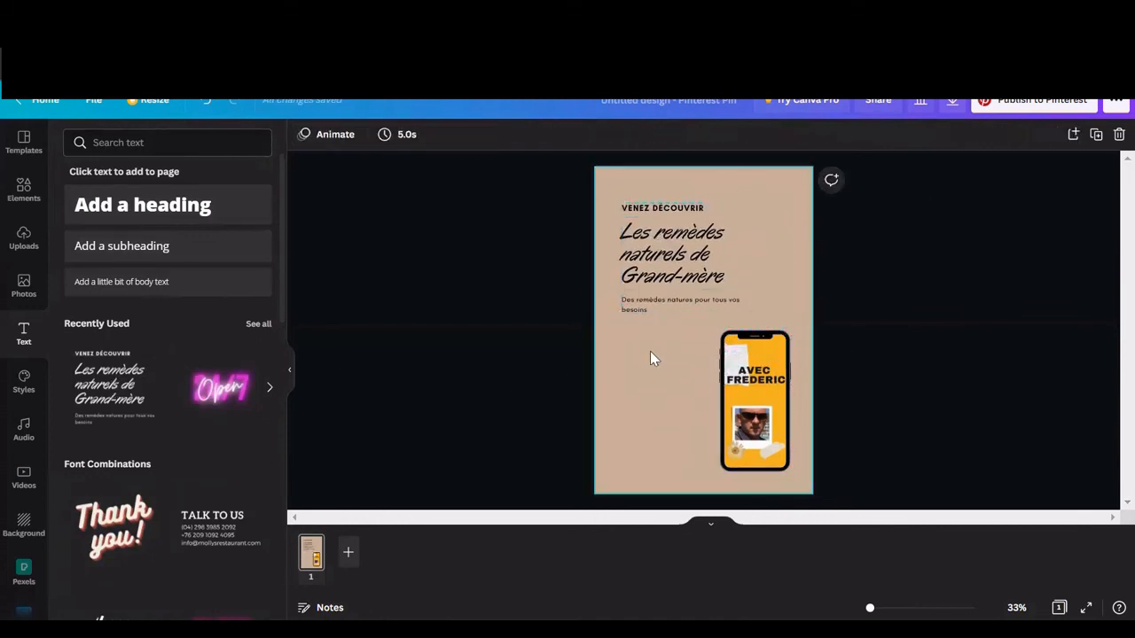
drag(650, 352, 666, 189)
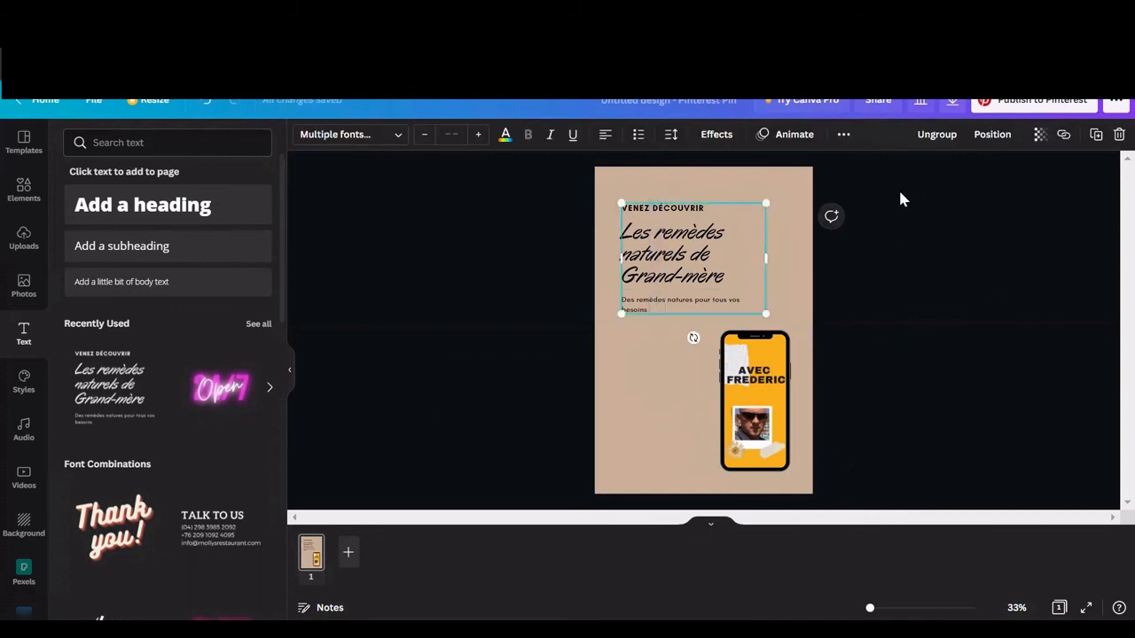
click(931, 136)
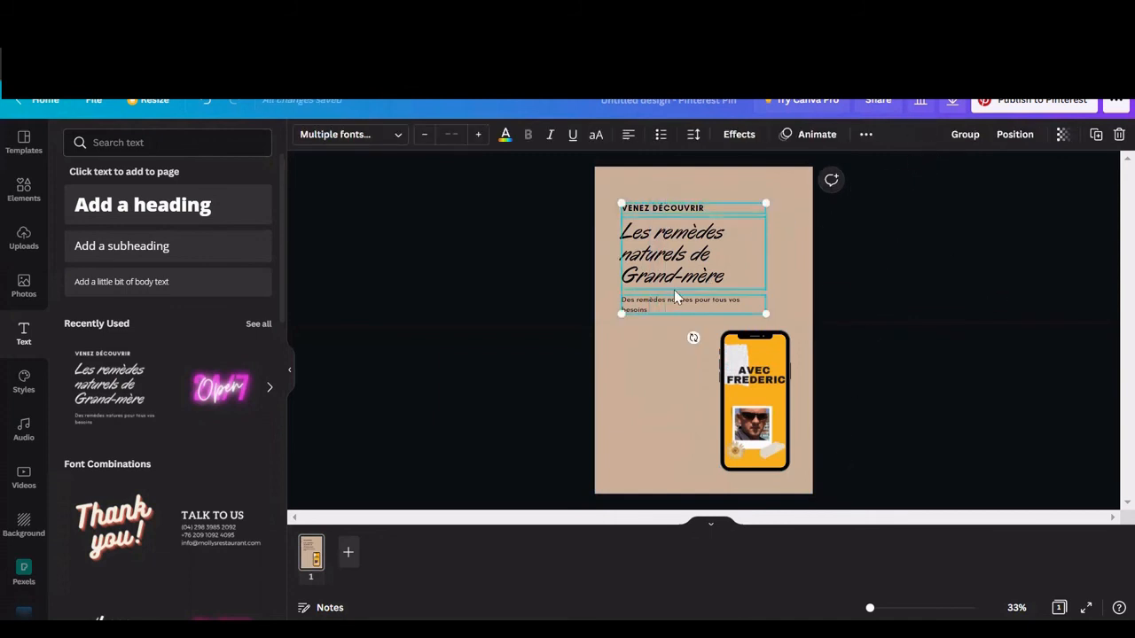
Delete the "Des remèdes natures pour tous vos besoins" and "VENEZ DÉCOUVRIR" text boxes, keeping only the script heading
drag(671, 304, 646, 348)
click(647, 340)
key(Delete)
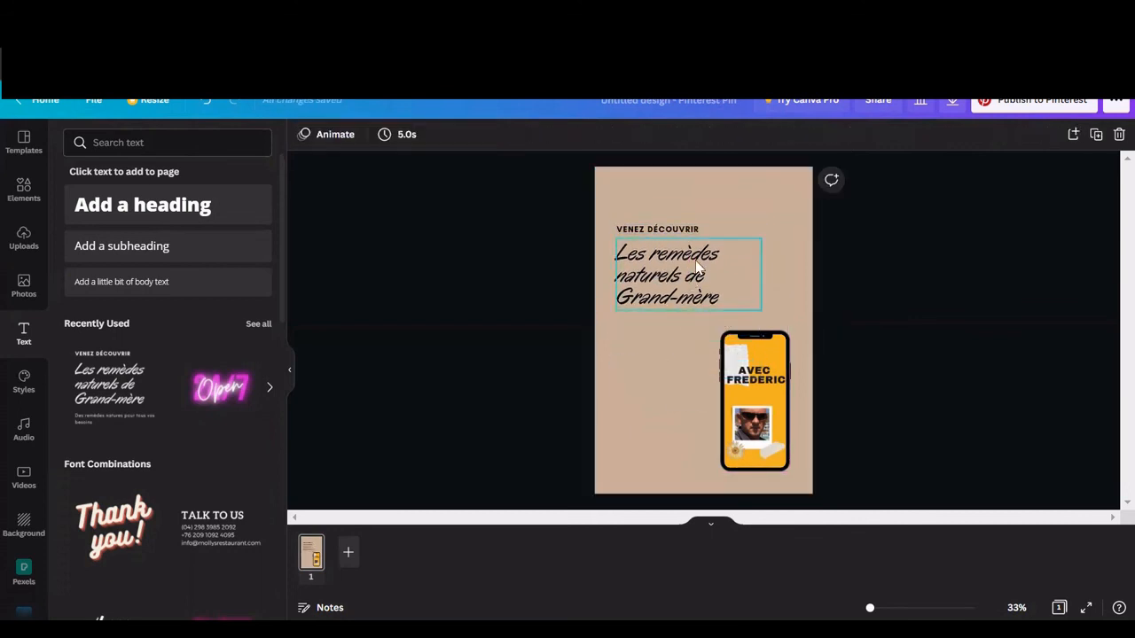
drag(679, 228, 686, 188)
key(Delete)
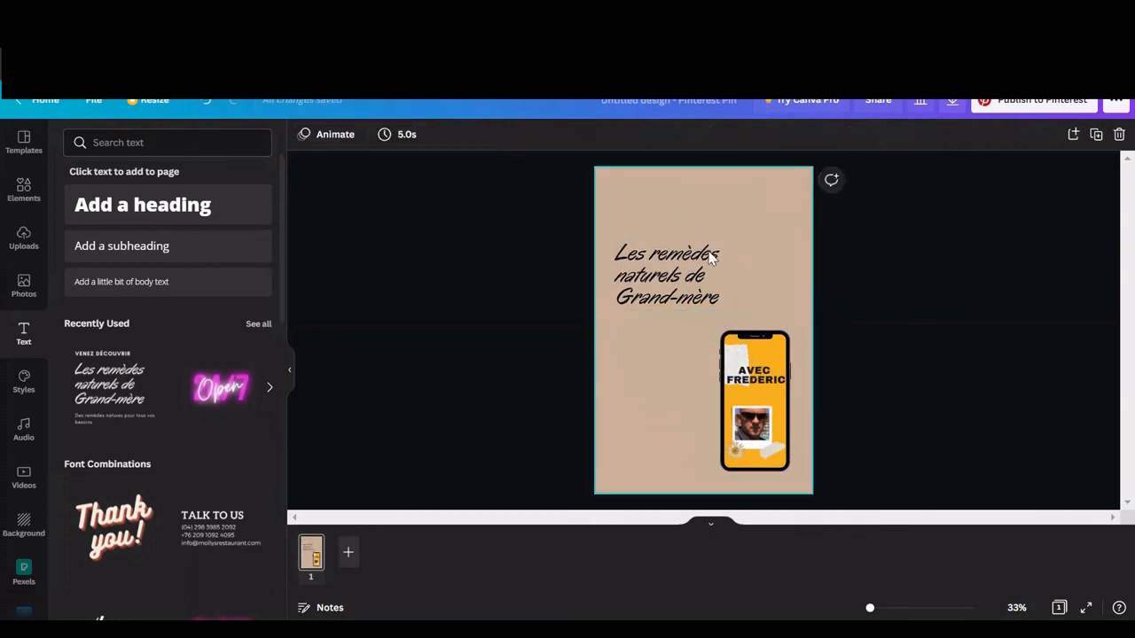
Replace the script heading's text with "Comment Creer Son Compte" and centre-align it
drag(722, 302, 747, 295)
double_click(749, 297)
text(Comment Creer Son Compte)
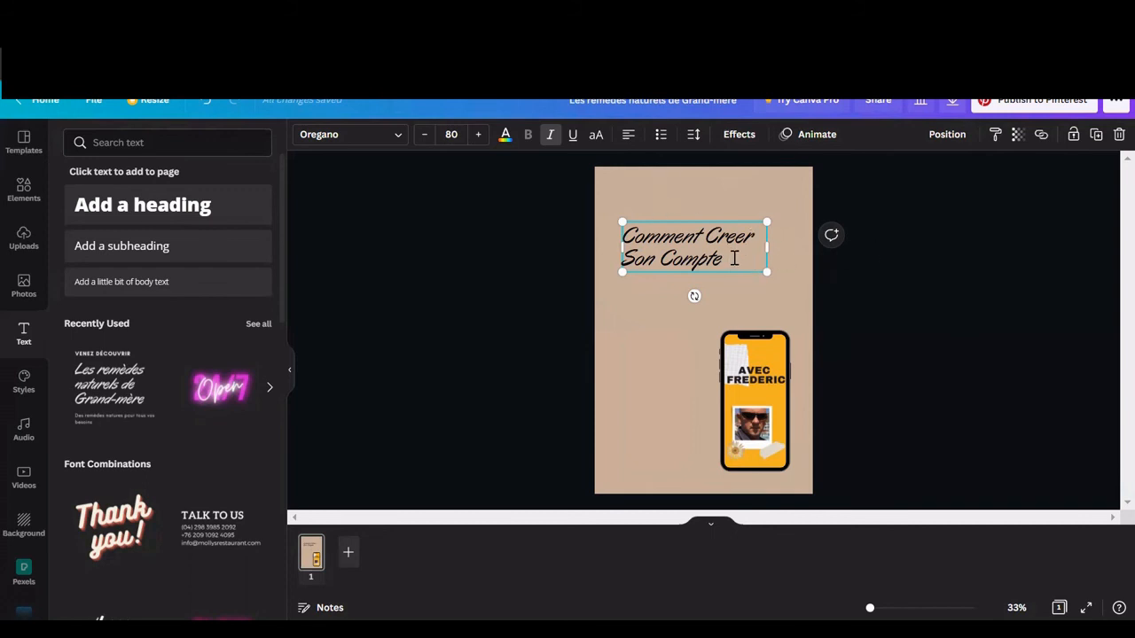
drag(732, 259, 620, 232)
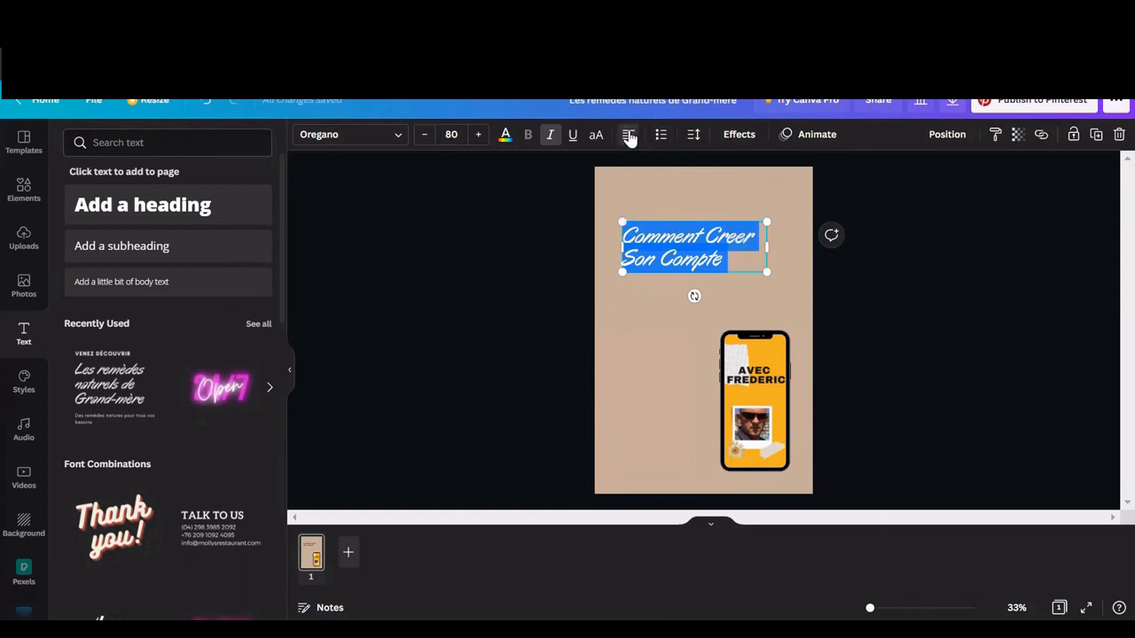
click(628, 135)
click(959, 248)
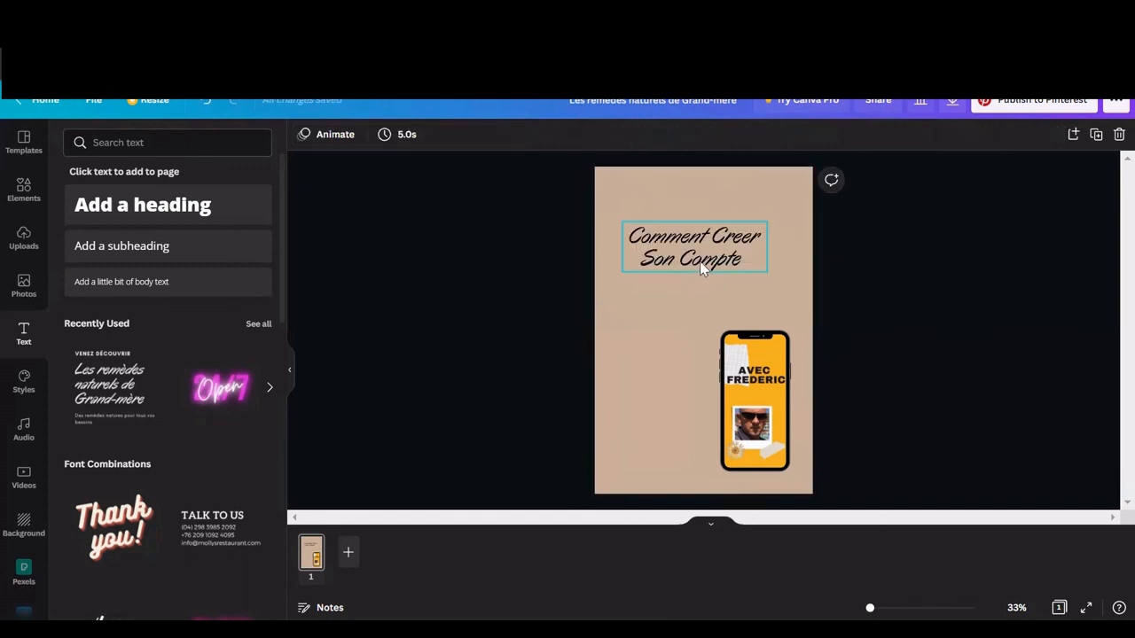
Increase the heading's font size to 97 and move the heading up near the top of the page
click(745, 256)
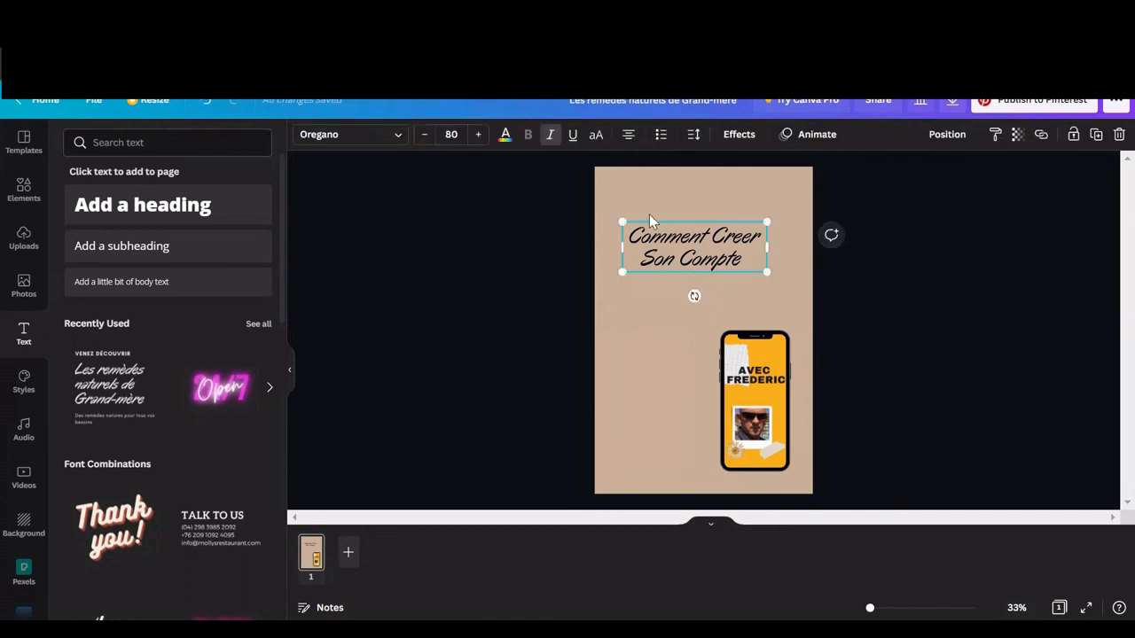
click(479, 134)
click(478, 135)
click(479, 134)
click(478, 134)
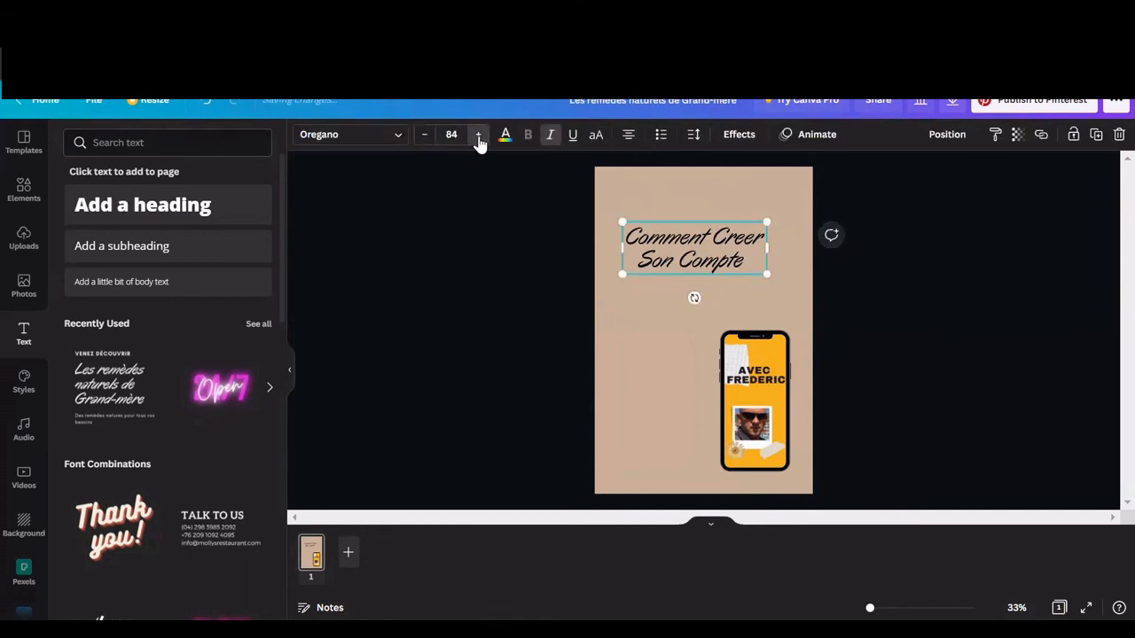
click(478, 135)
click(479, 135)
click(479, 135)
click(479, 135)
click(479, 135)
click(479, 135)
click(479, 135)
click(479, 135)
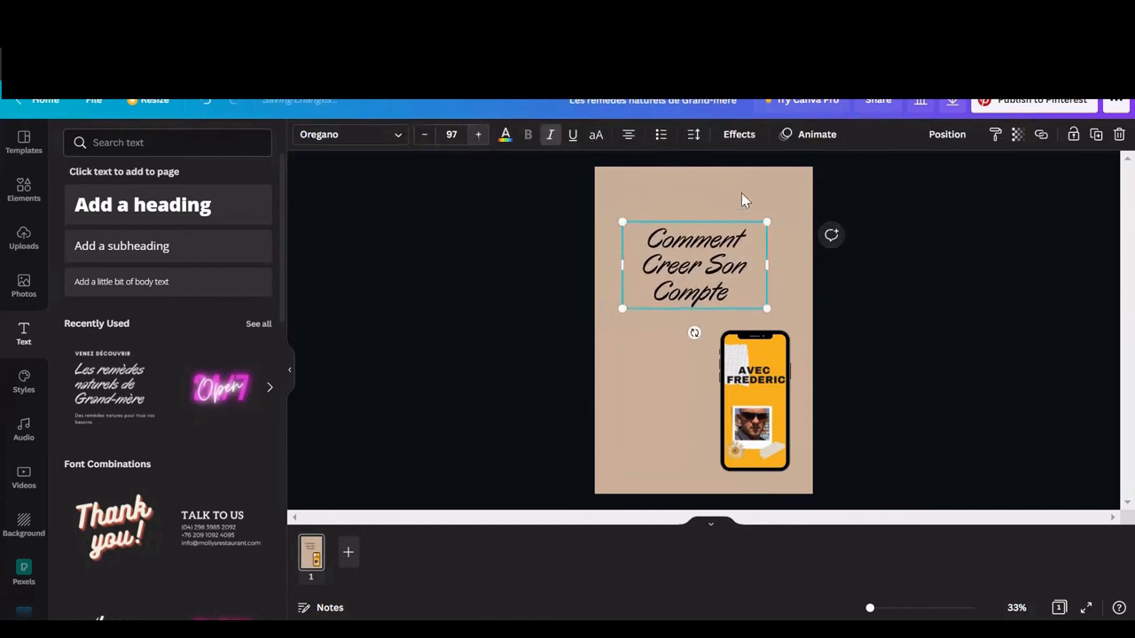
drag(733, 264, 732, 231)
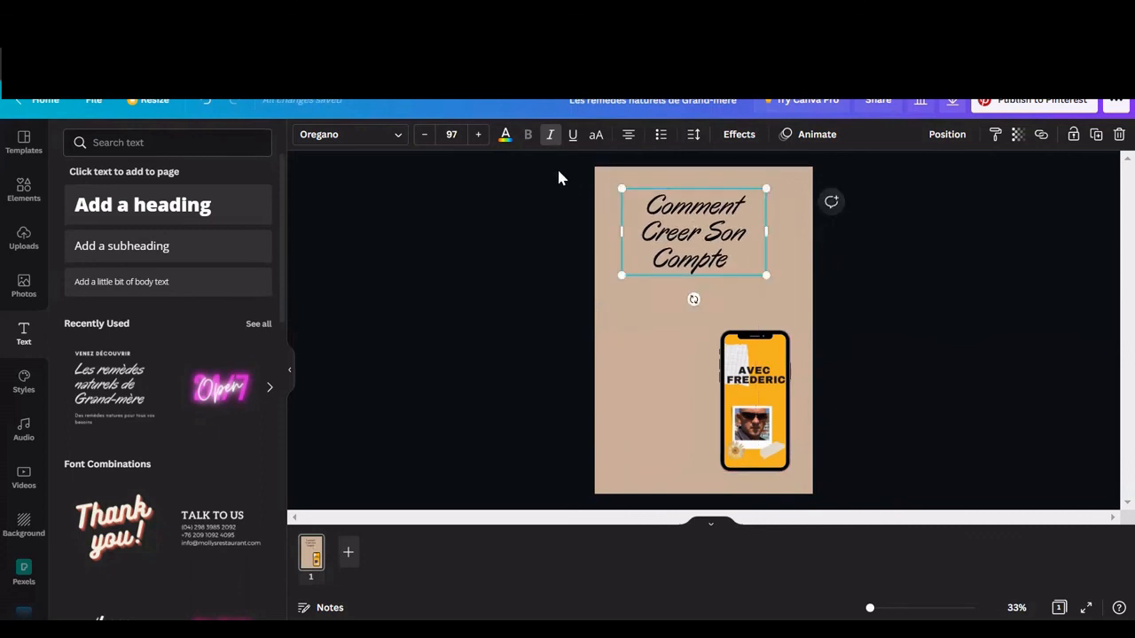
Try several photo colours on the heading and settle on the dark brown one
click(752, 291)
click(724, 263)
click(505, 137)
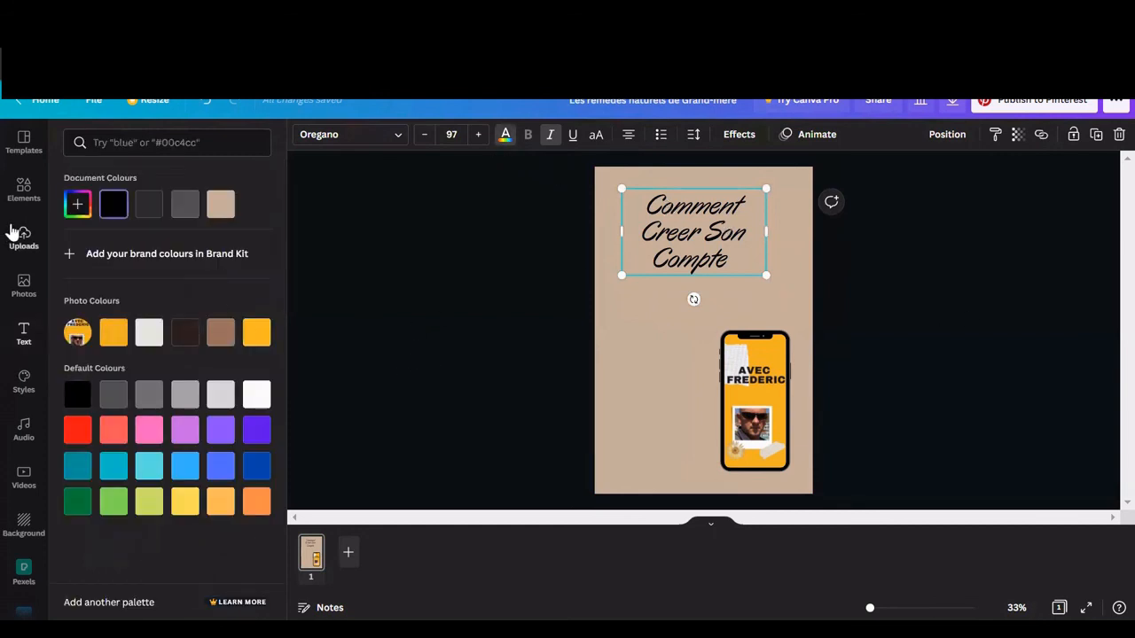
click(114, 335)
click(149, 332)
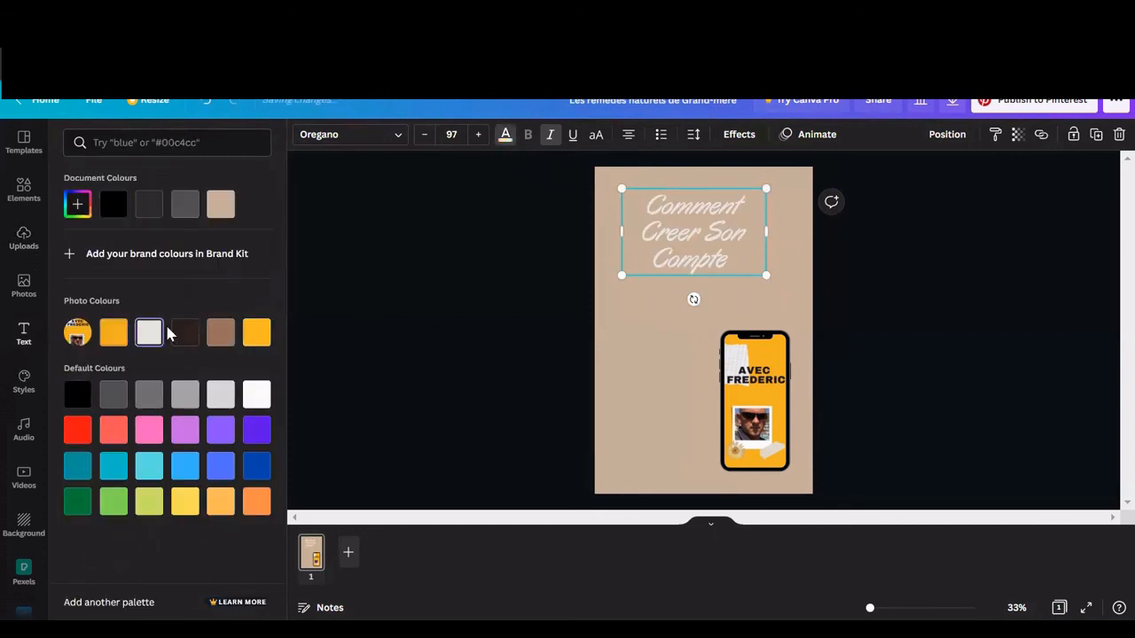
click(184, 332)
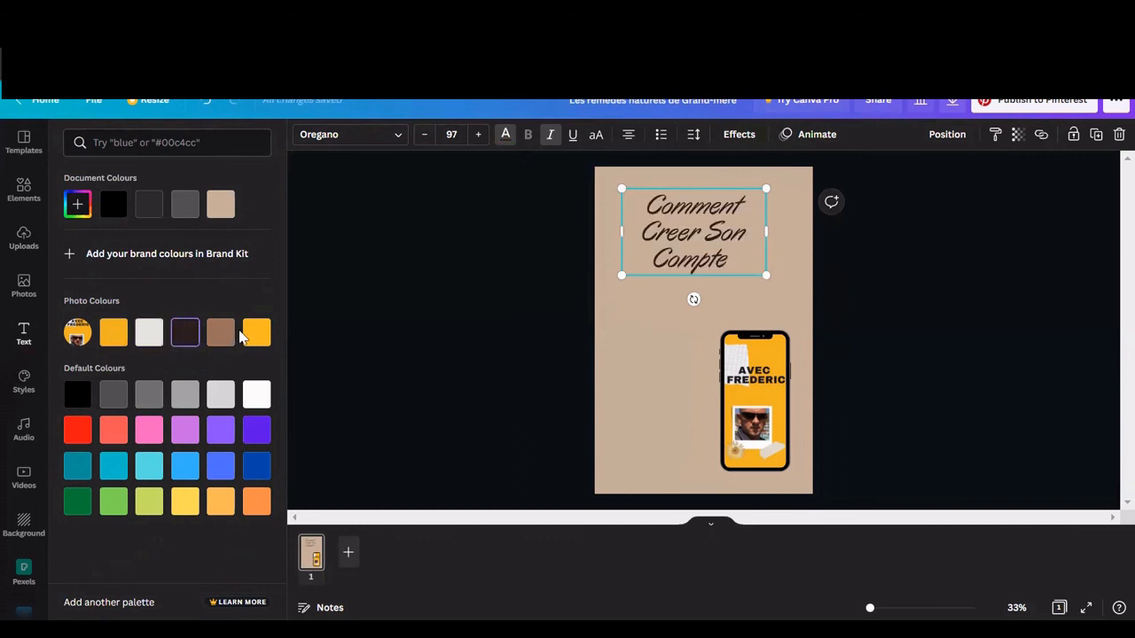
click(255, 333)
click(183, 341)
click(902, 299)
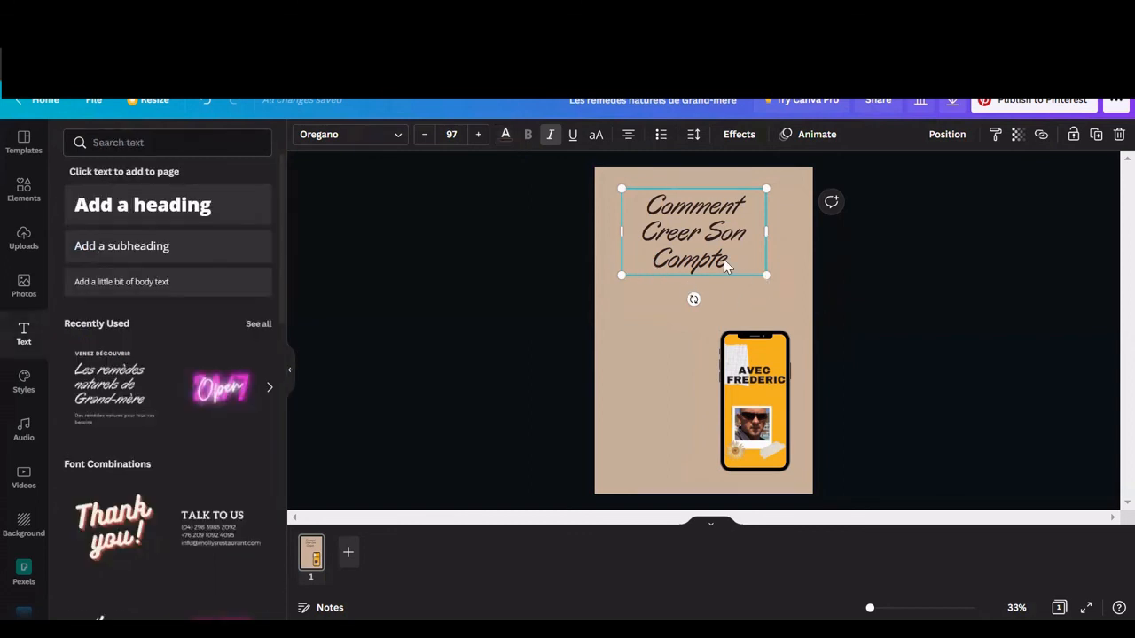
Enlarge the heading to font size 130, about 891 wide, and centre it across the upper part of the page
drag(763, 276, 796, 294)
drag(667, 242, 654, 244)
click(656, 310)
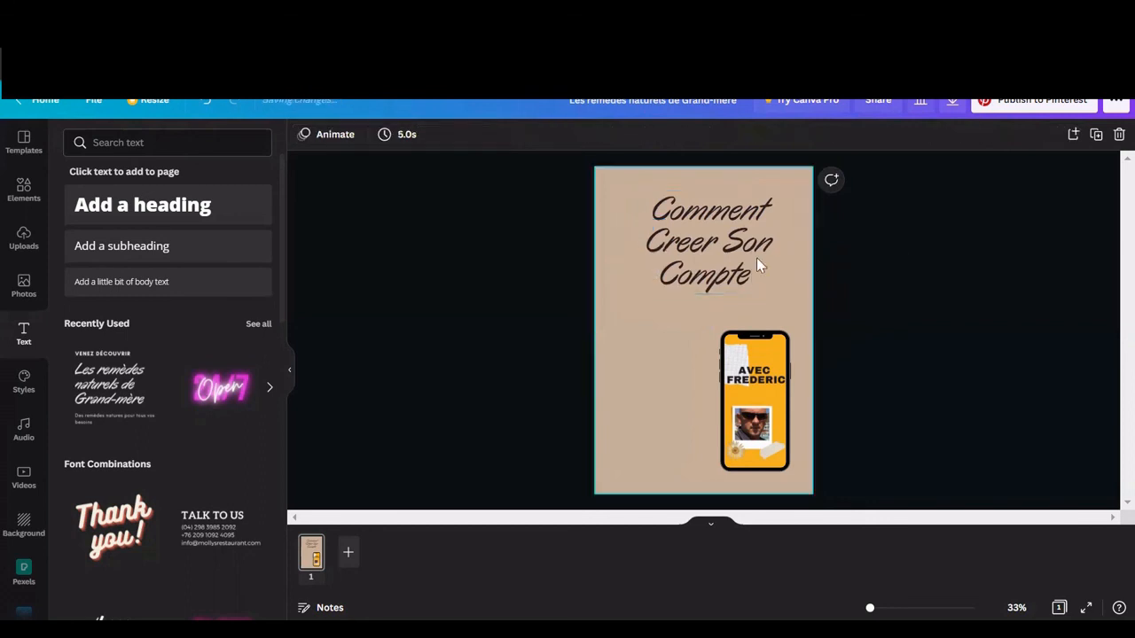
drag(740, 253, 721, 254)
drag(776, 291, 798, 293)
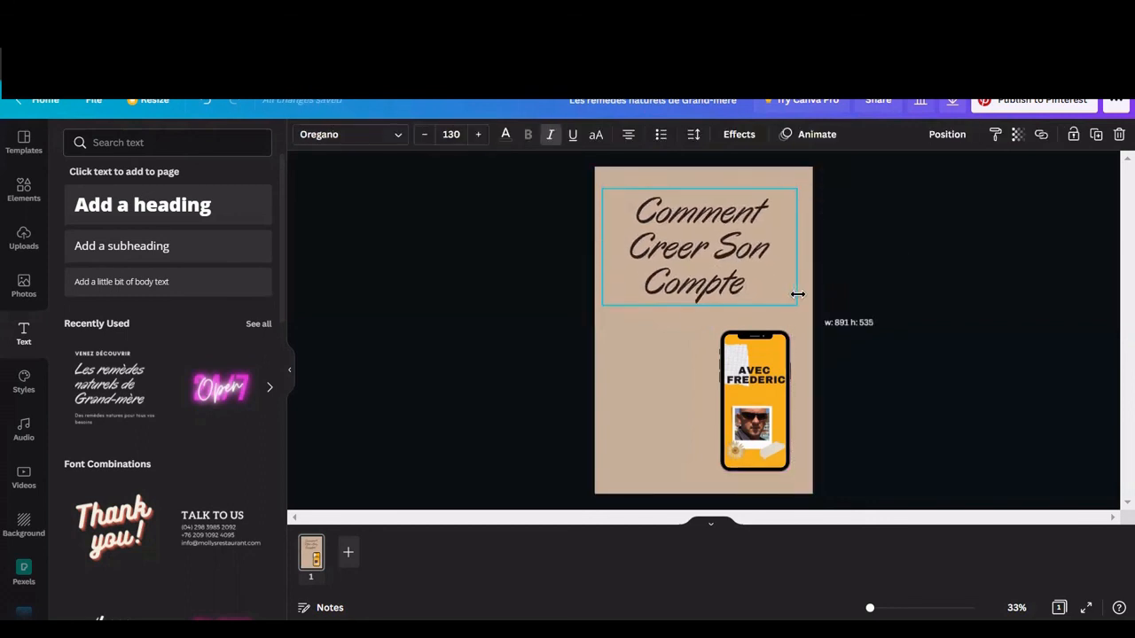
click(818, 295)
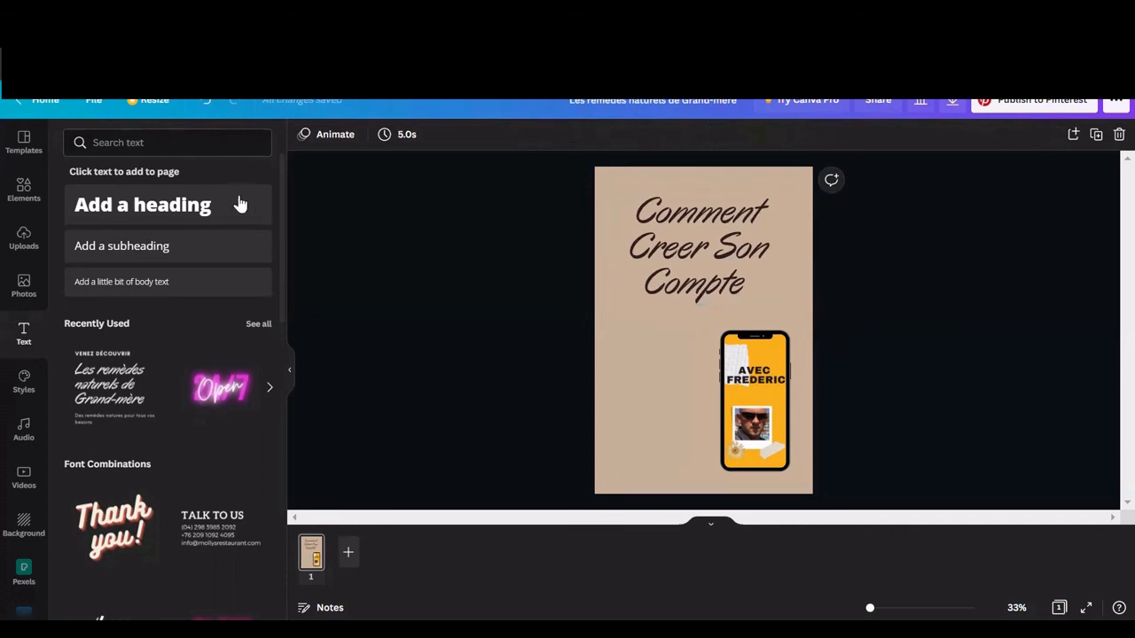
Add the round Chrome logo from the uploaded images, shrink it and place it below the heading beside the phone
click(24, 241)
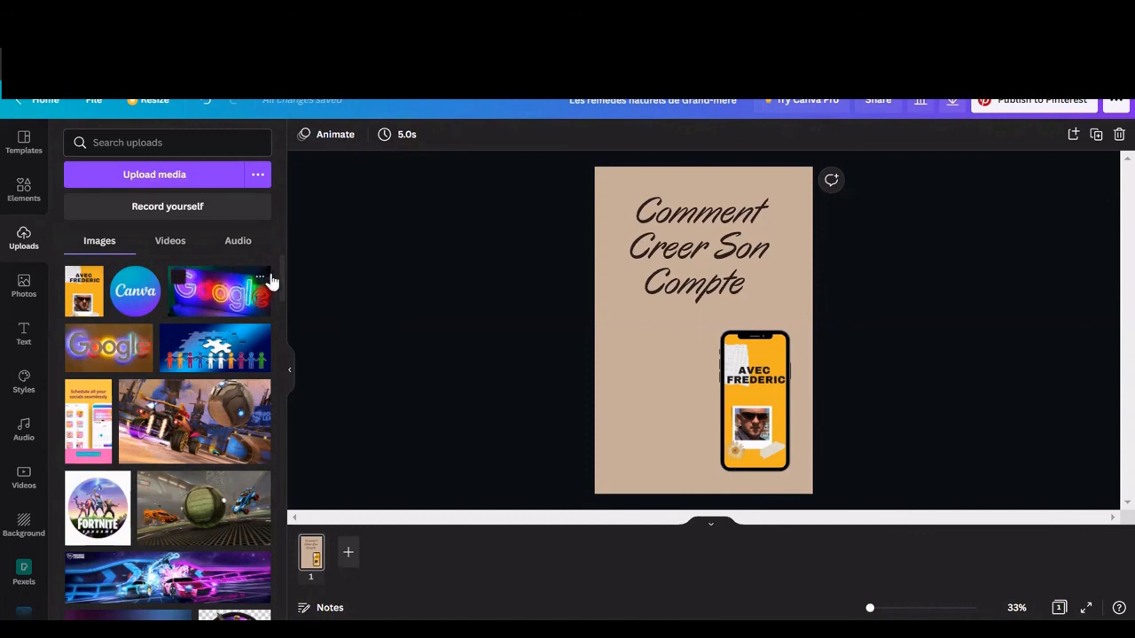
drag(281, 283, 267, 455)
click(165, 386)
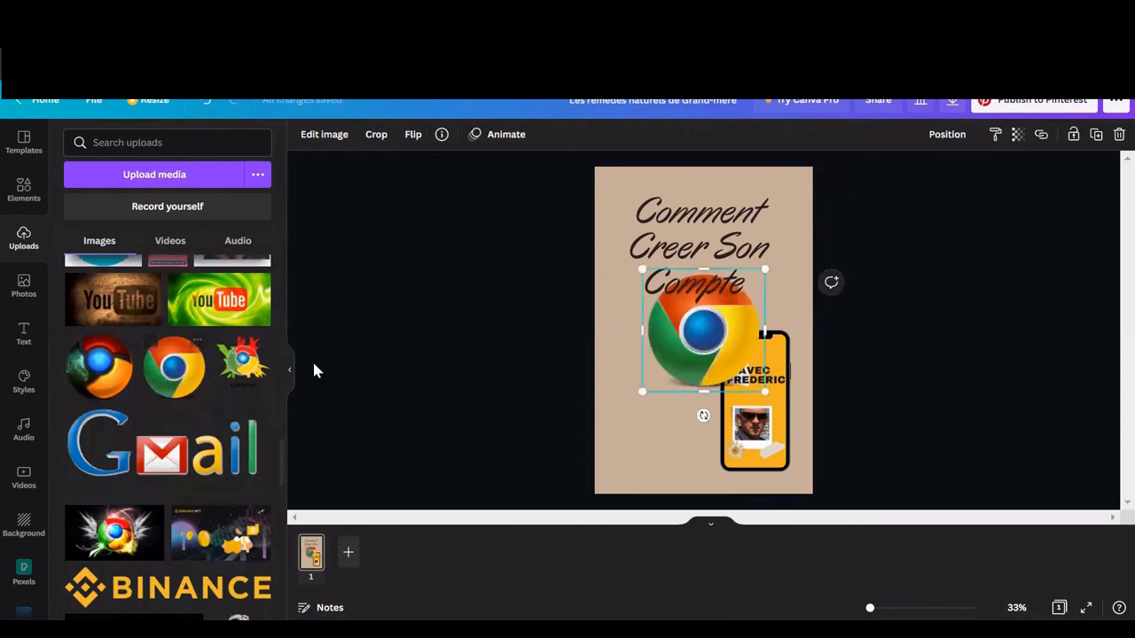
drag(694, 325, 648, 386)
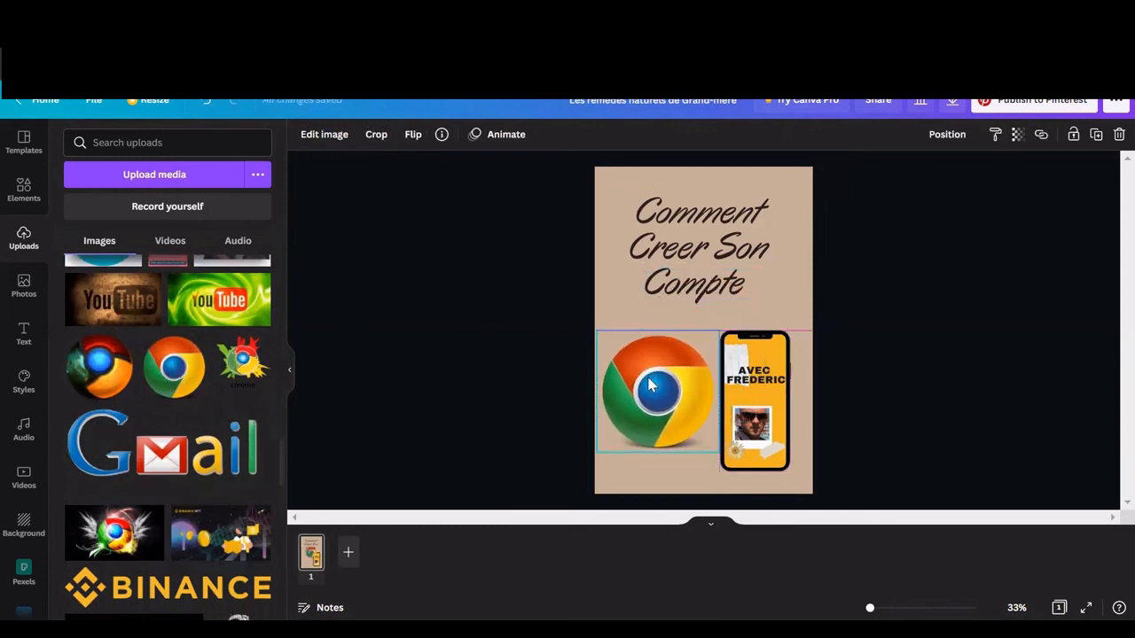
drag(715, 336, 679, 332)
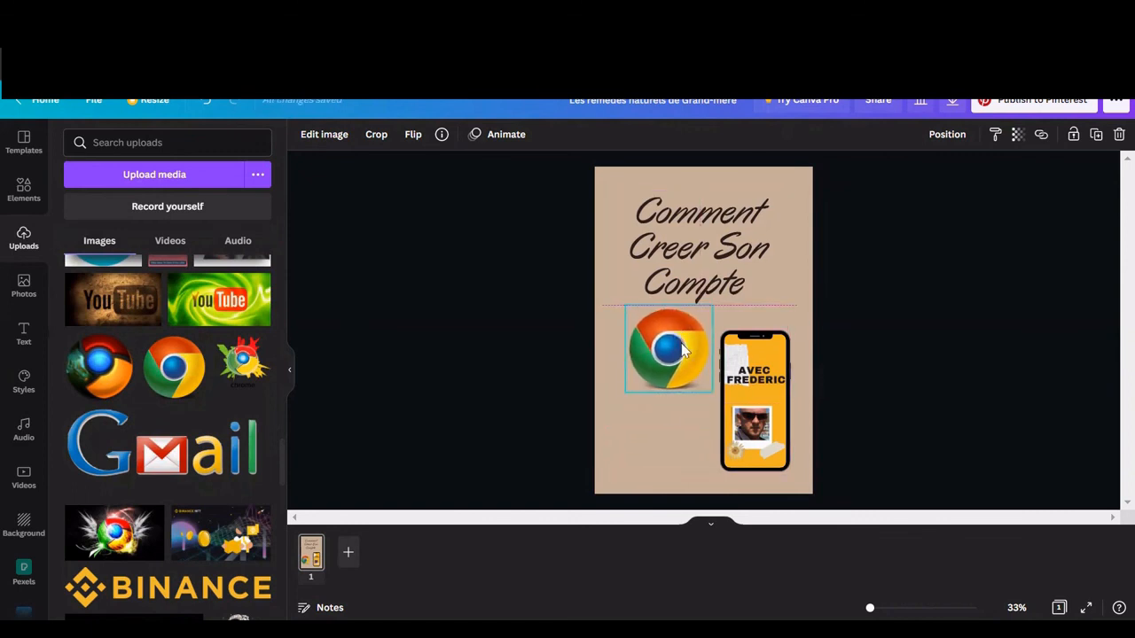
Adjust the Chrome logo's position in the space between the heading and the phone, slightly towards the page's left edge
click(746, 434)
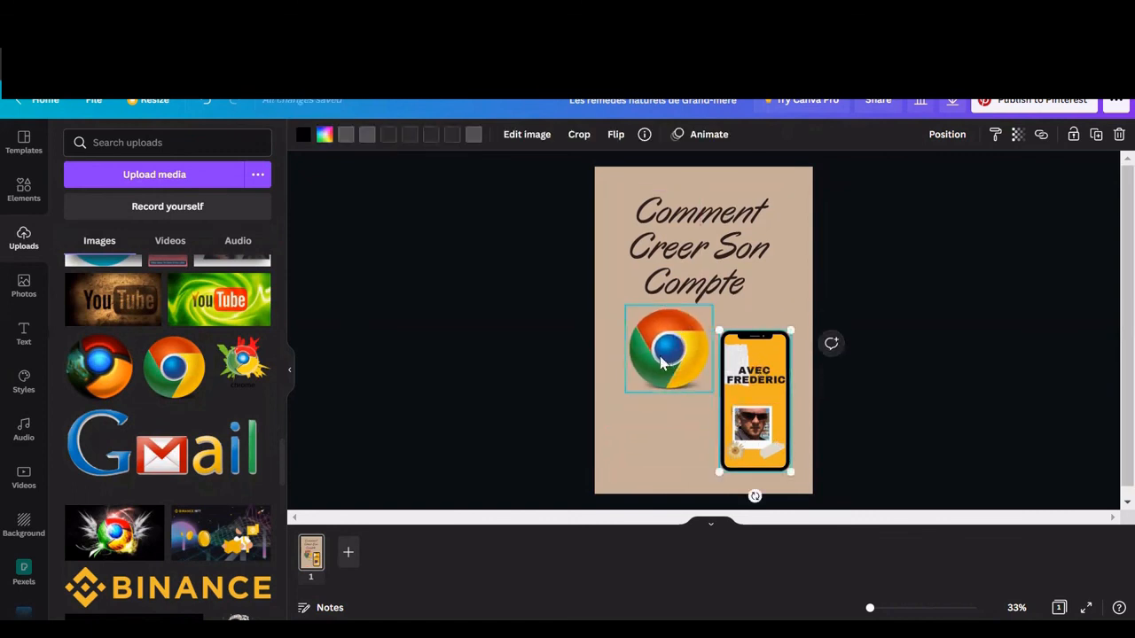
drag(663, 350, 656, 375)
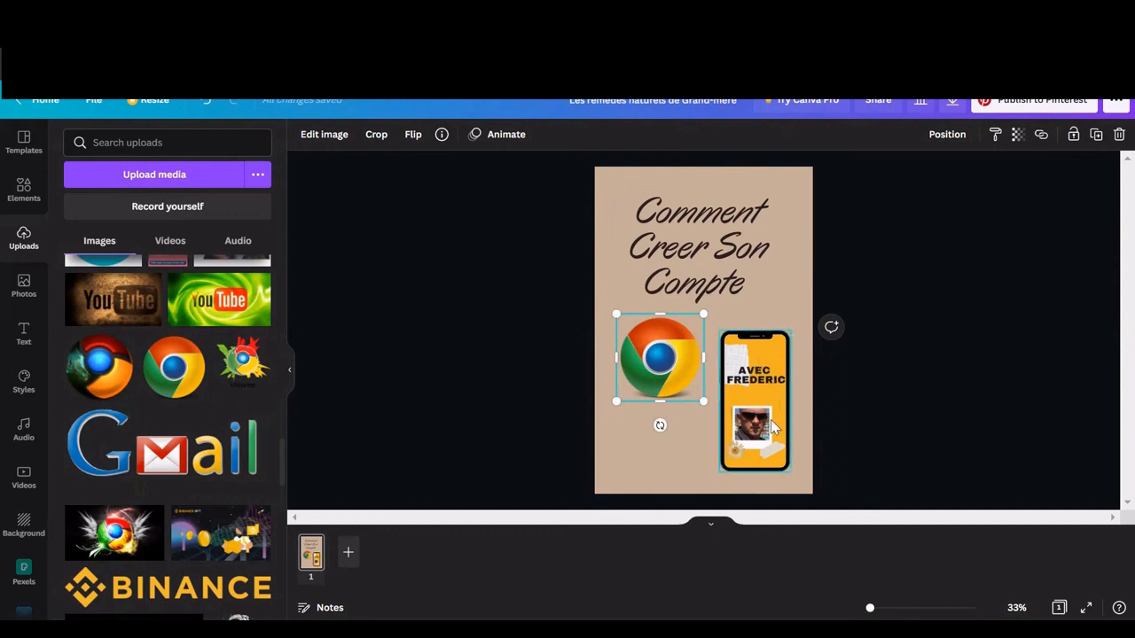
drag(648, 338, 656, 344)
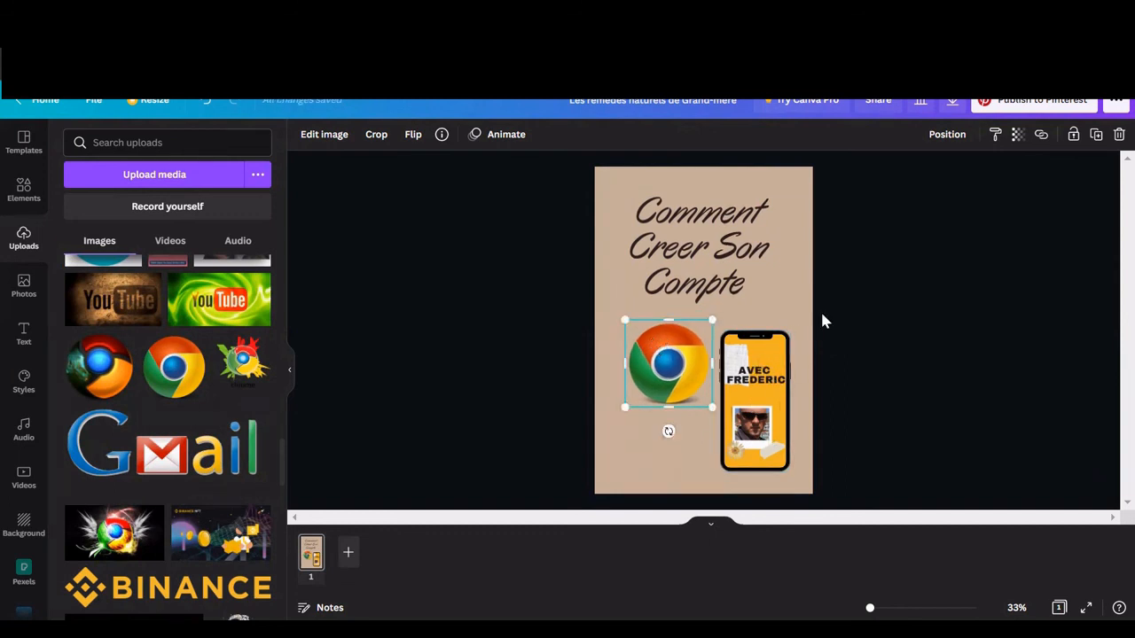
click(928, 344)
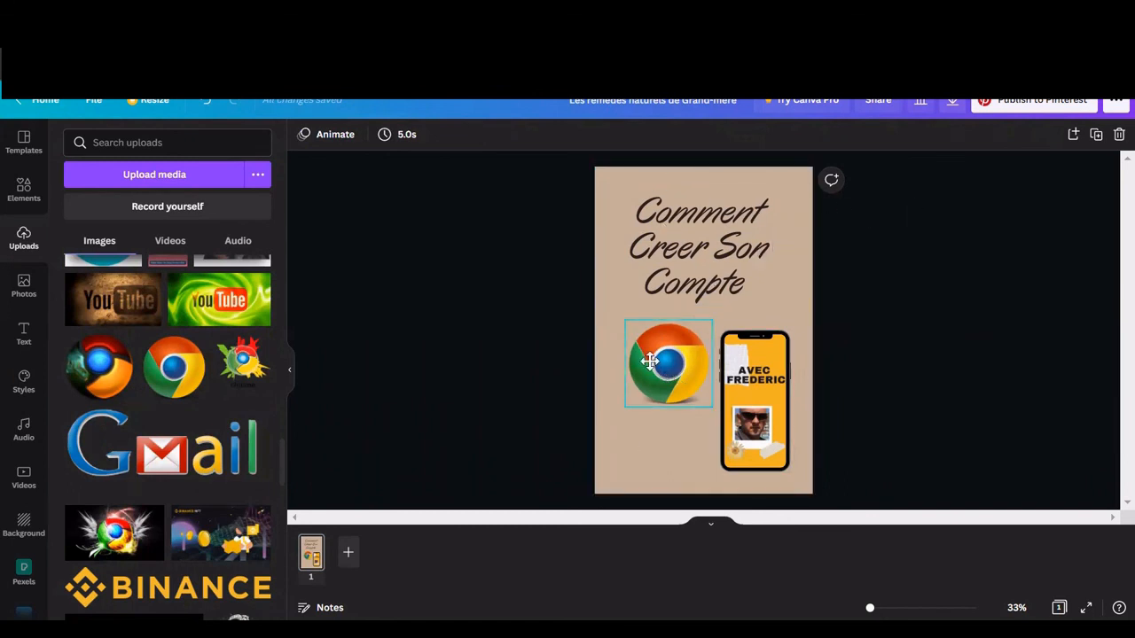
drag(650, 361, 637, 355)
mouse_move(687, 229)
mouse_down()
mouse_move(670, 229)
mouse_move(687, 229)
mouse_up()
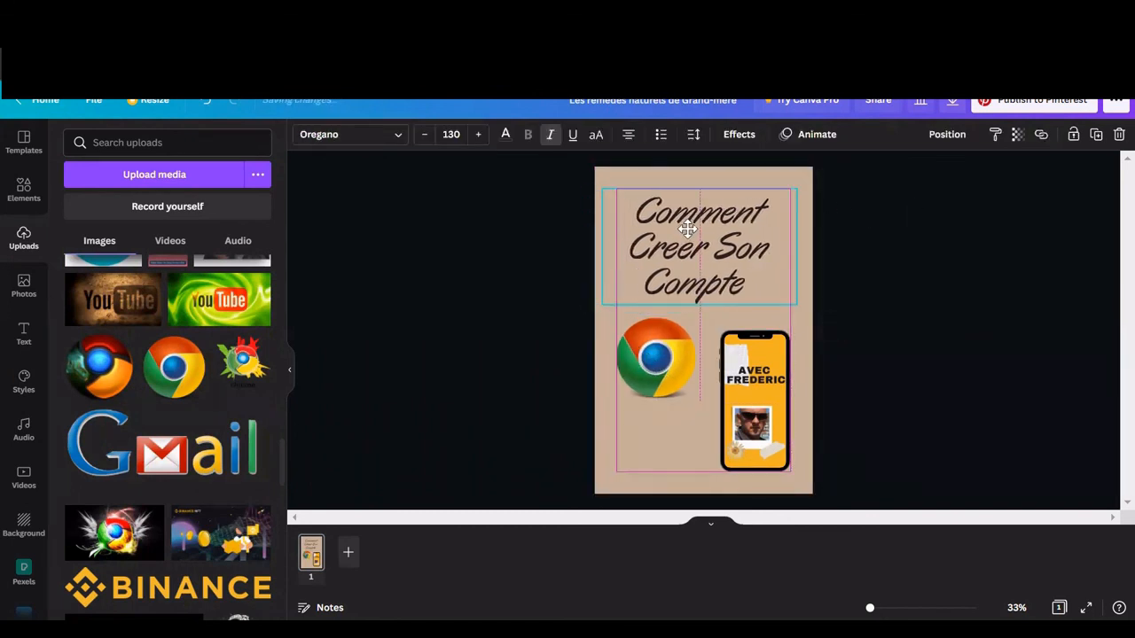
Tilt the phone mockup slightly clockwise and reposition it and the Chrome logo side by side
click(765, 461)
drag(756, 496, 731, 499)
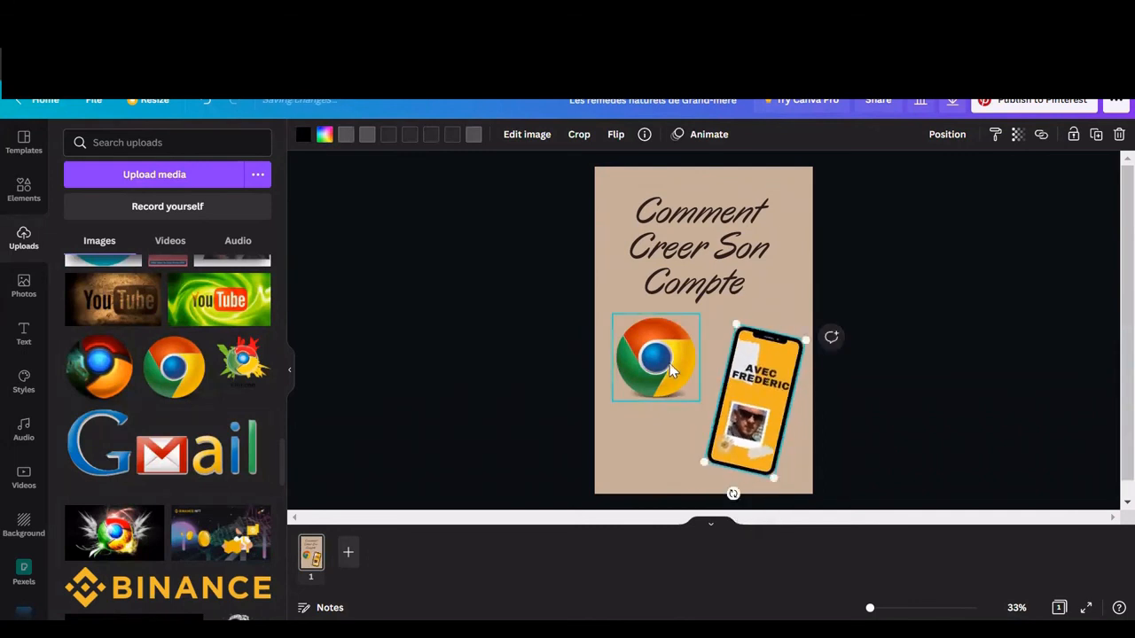
drag(669, 363, 674, 380)
drag(774, 375, 770, 373)
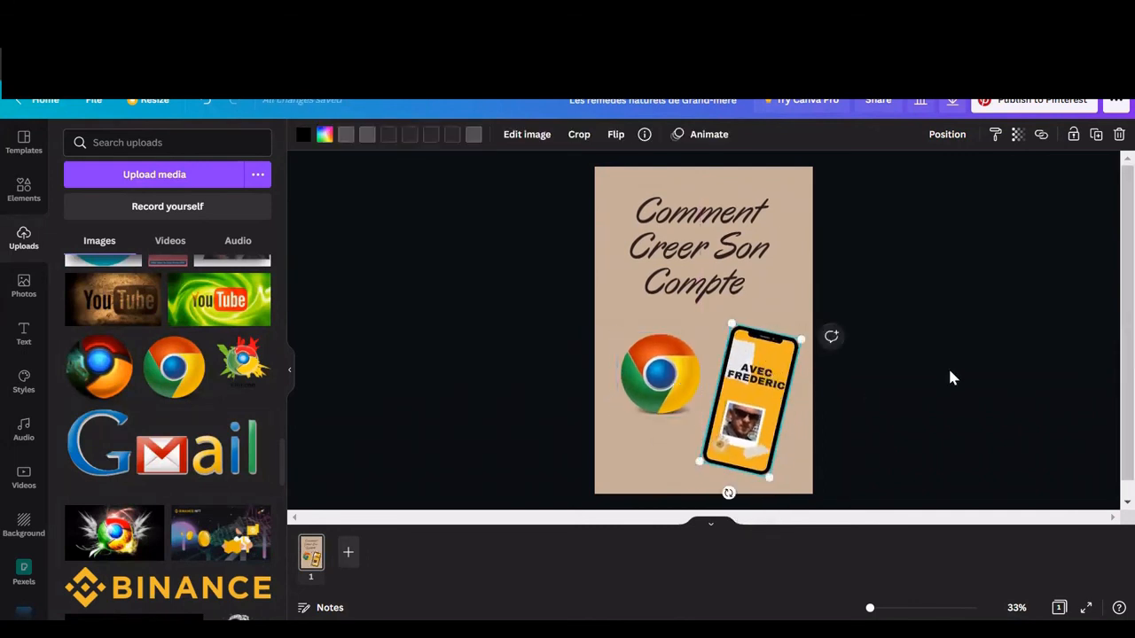
click(1108, 256)
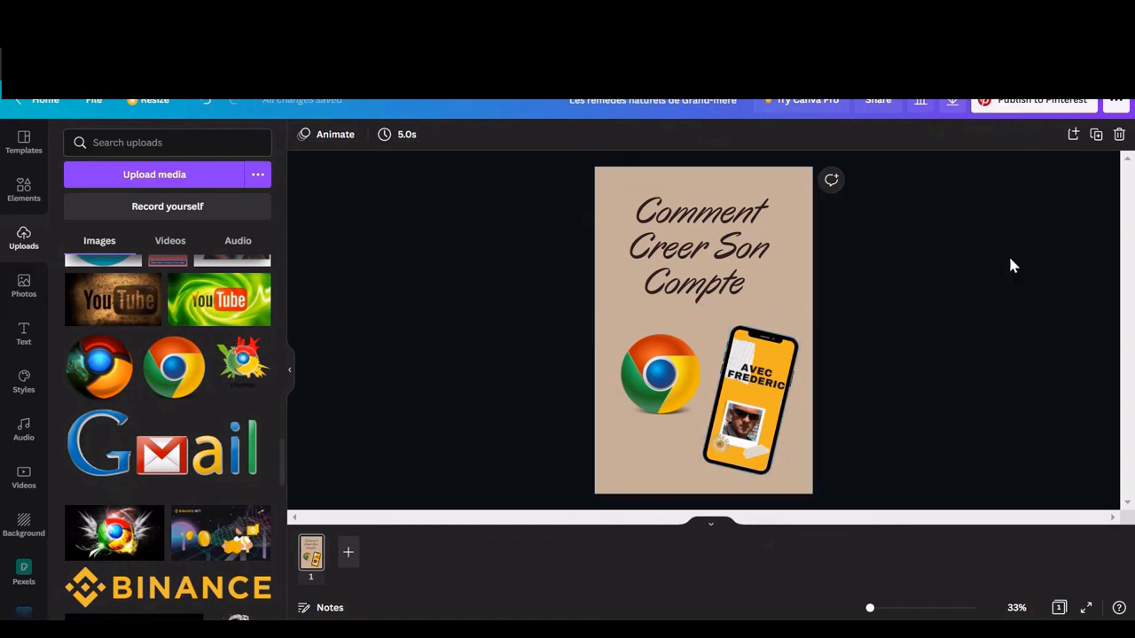
Give the Pinterest post title "Comment Créer Un Compte Google" and description "Comment Créer Un Compte Google, Comment Paramétrer Gmail Et Gagner De L'Argent Avec ClickBank 2022"
click(1015, 117)
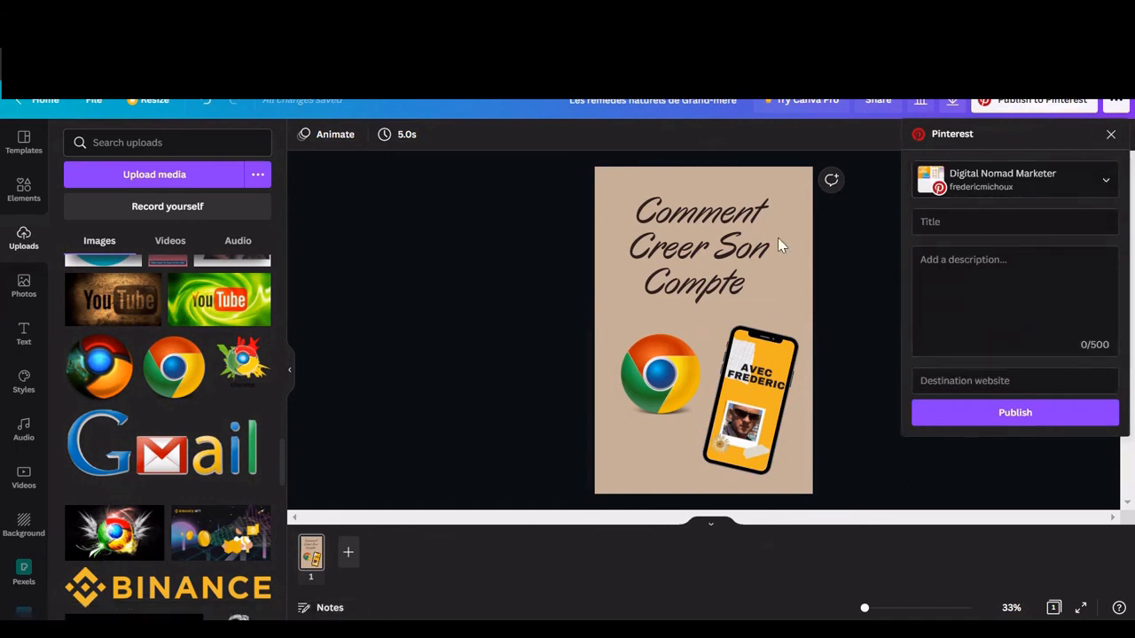
click(958, 222)
key(ctrl+v)
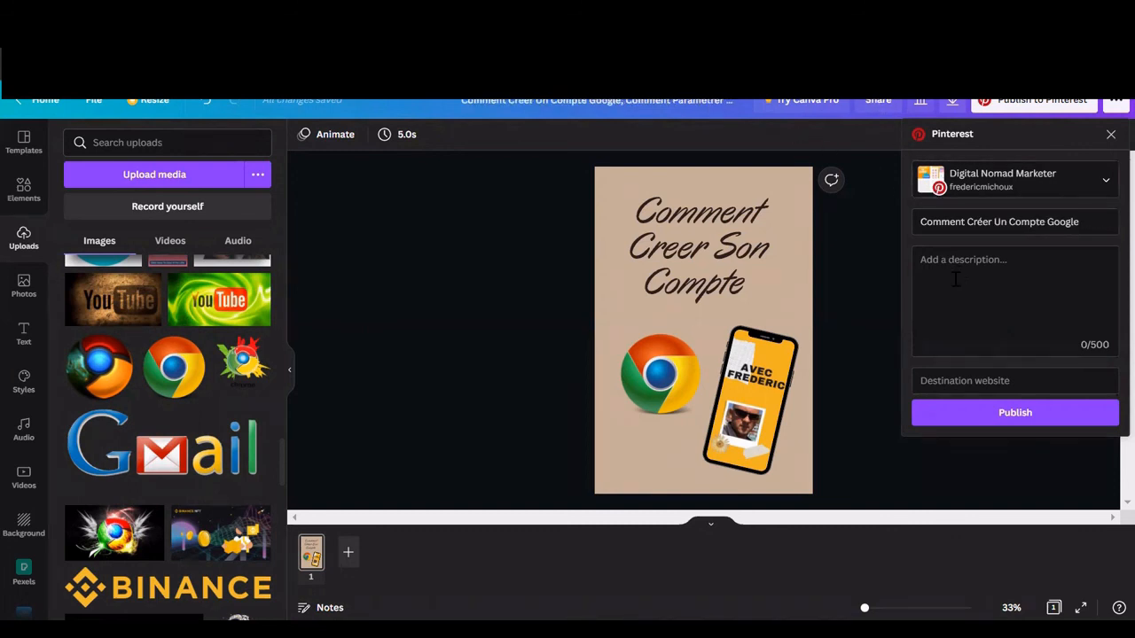
click(955, 279)
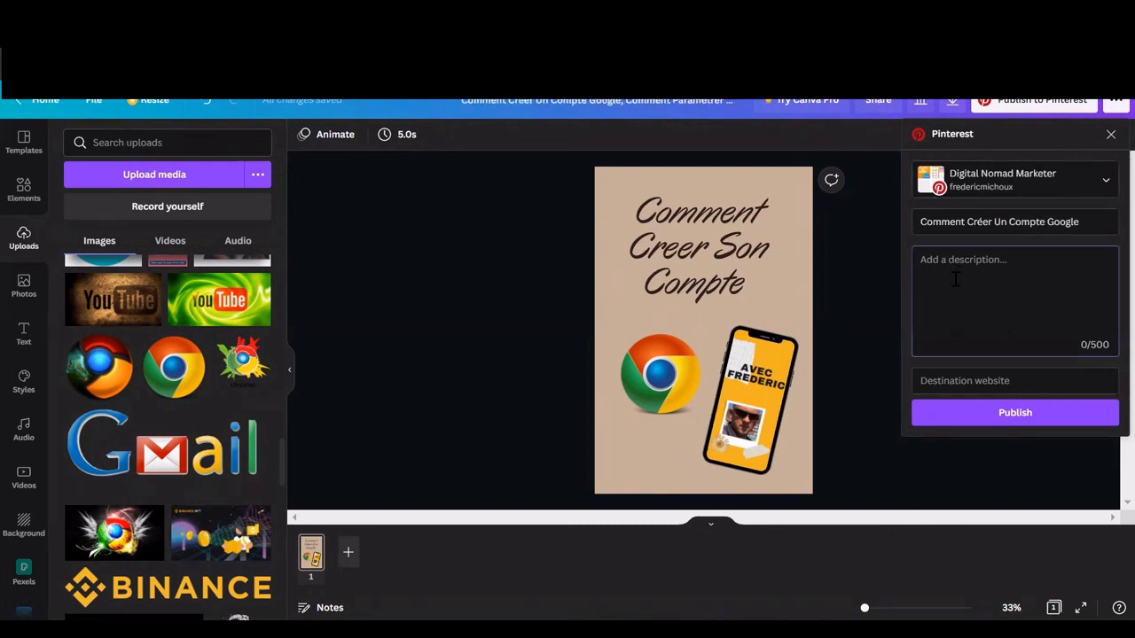
text(Comment Créer Un Compte Google, Comment Paramétrer Gmail Et Gagner De L'Argent Avec ClickBank 2022)
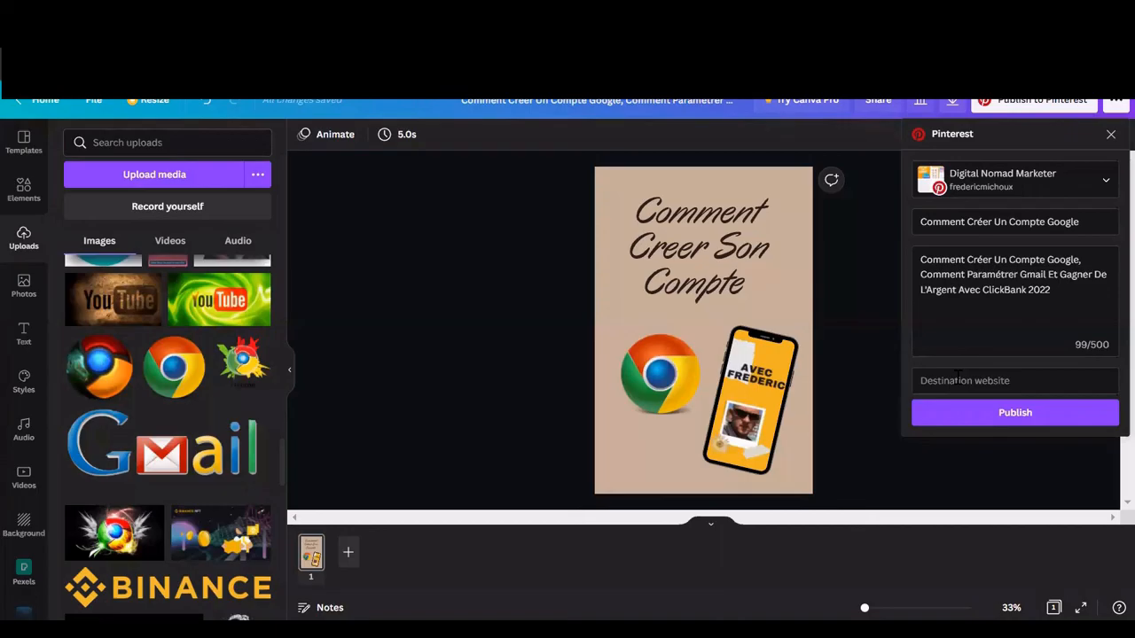
click(960, 381)
text(https://youtu.be/RaQzlZ67rR8)
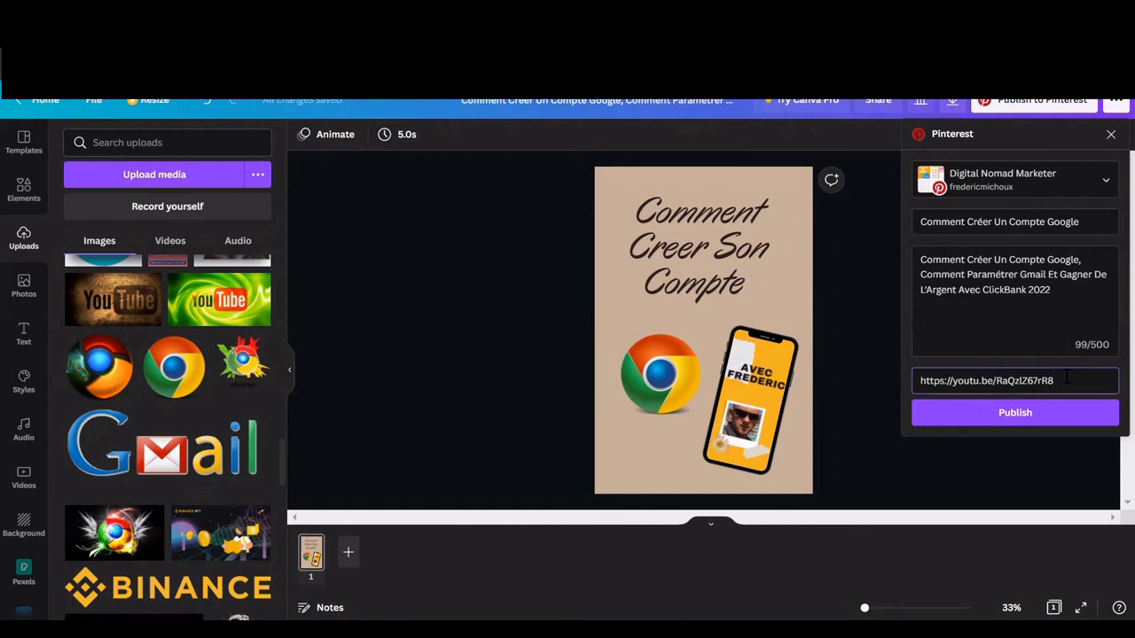
click(977, 415)
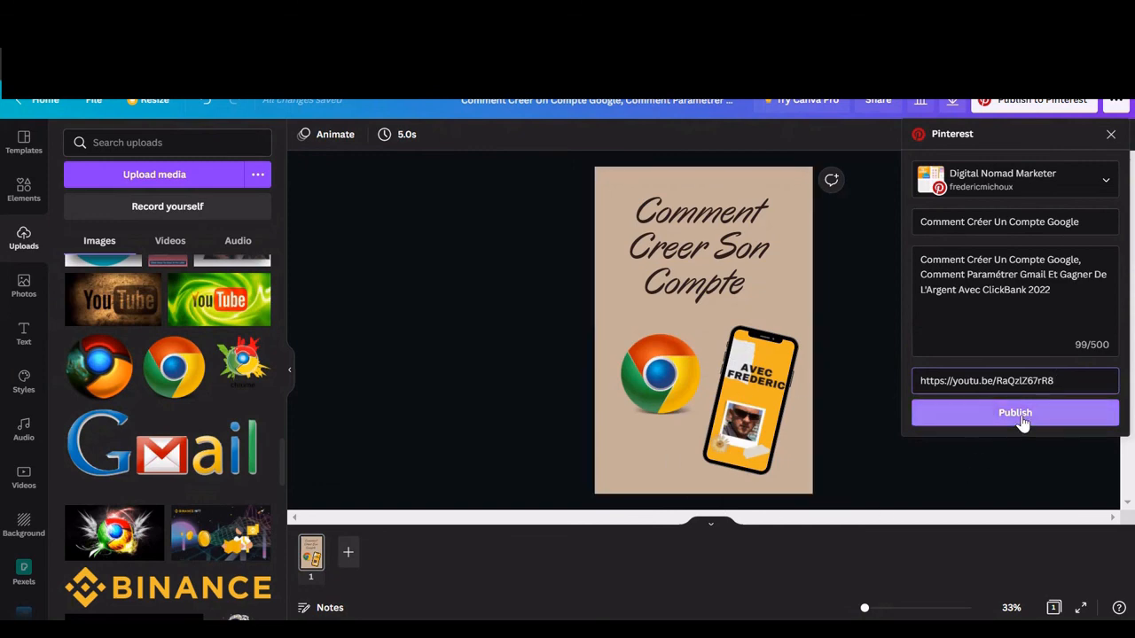
click(1022, 422)
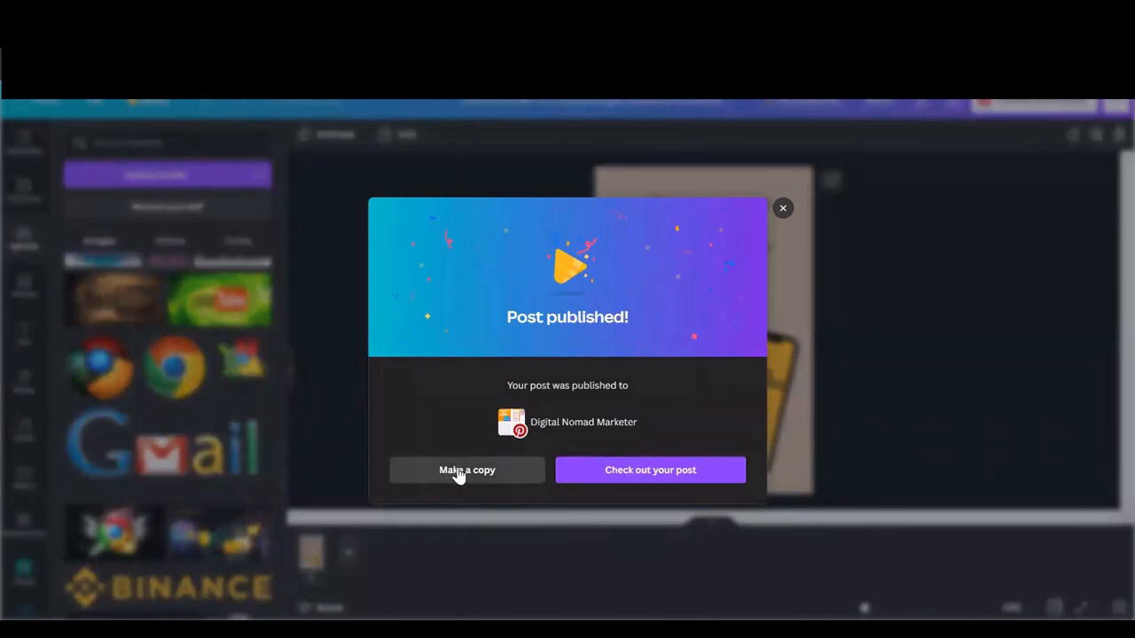
Open the published post on Pinterest and save the Pin to the Digital Nomad Marketer board
click(641, 476)
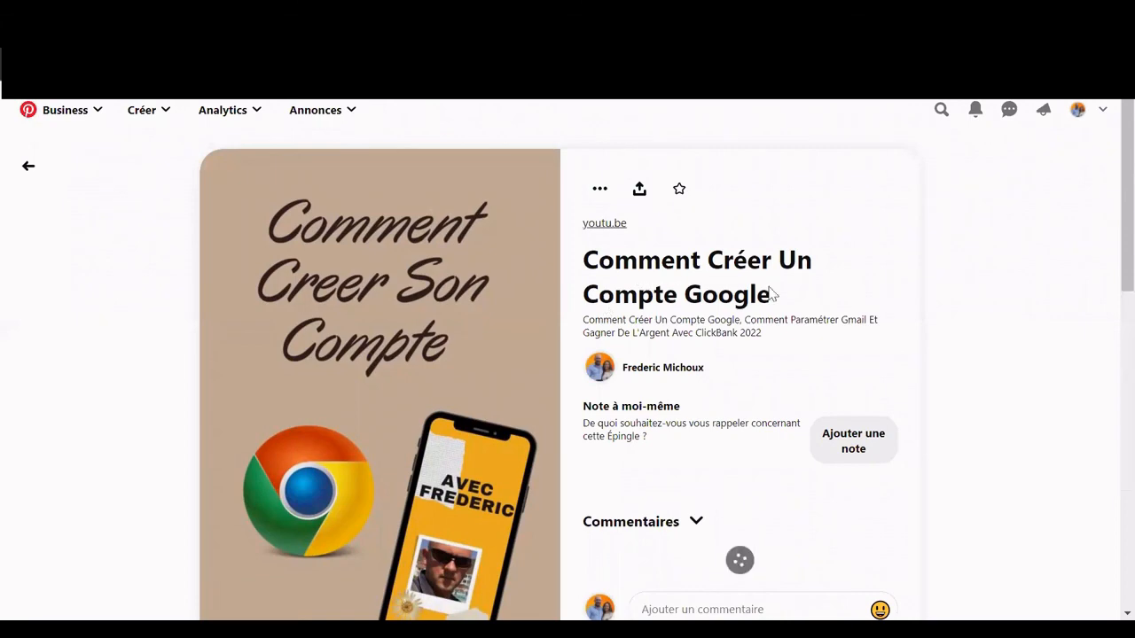
scroll(483, 334, down, 2)
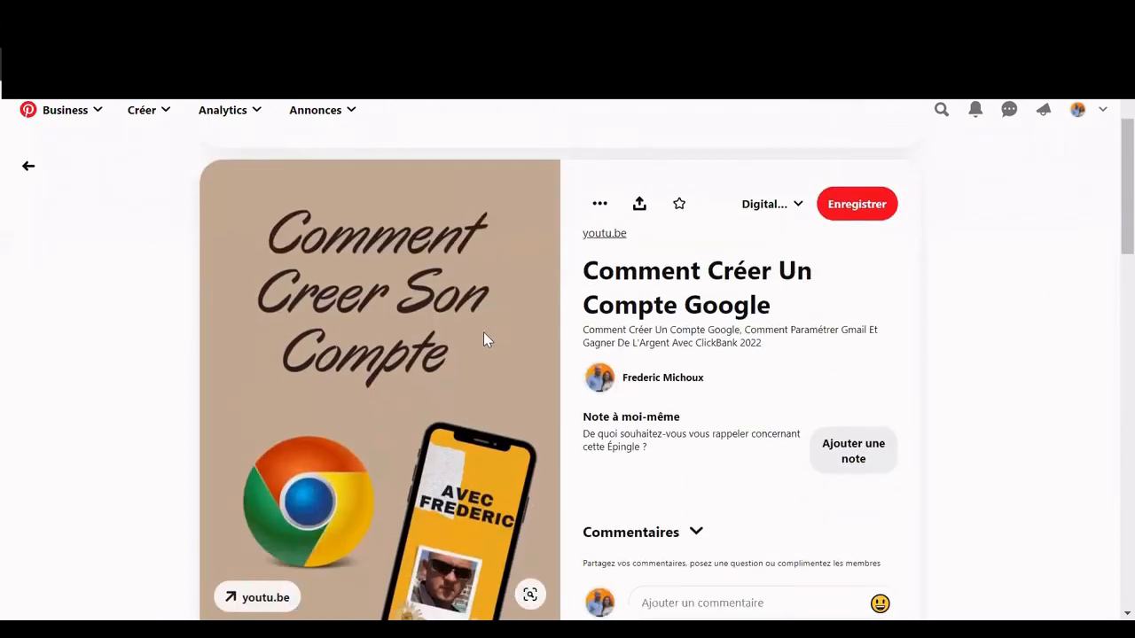
scroll(483, 339, up, 1)
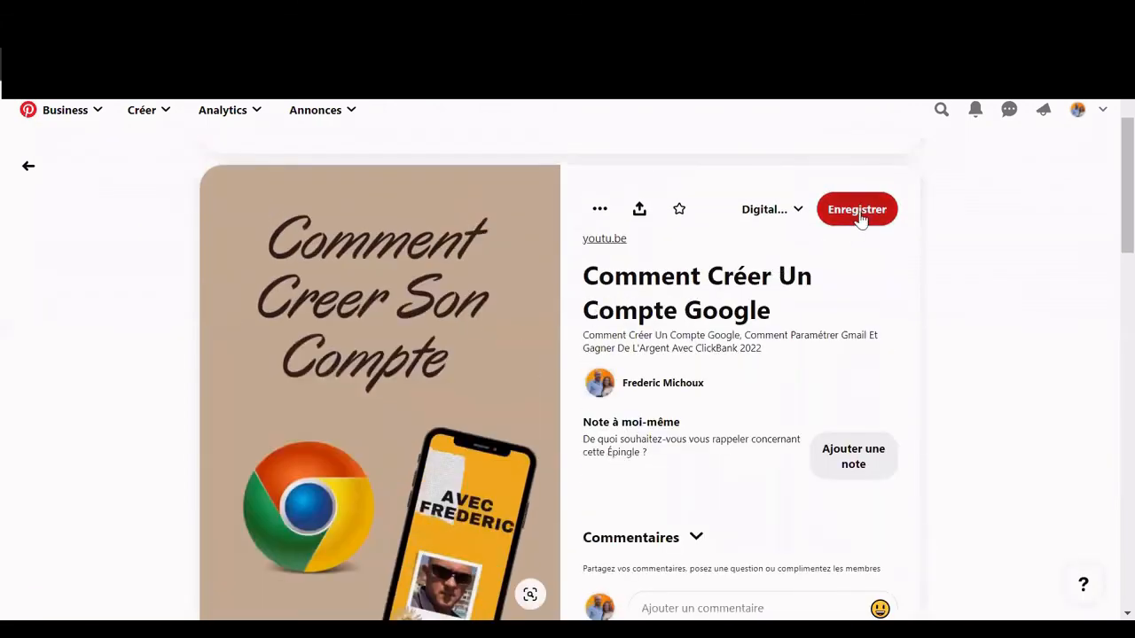
click(859, 216)
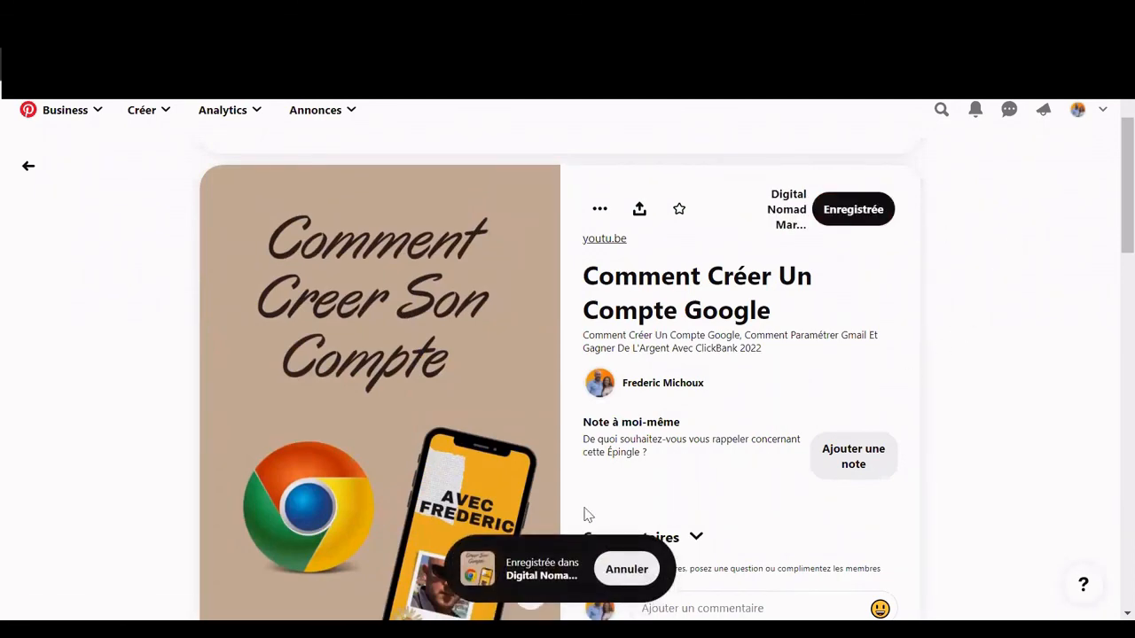
Review the saved Pin's image, title, description and comments area, and return to the Pin design in Canva
scroll(1005, 330, down, 1)
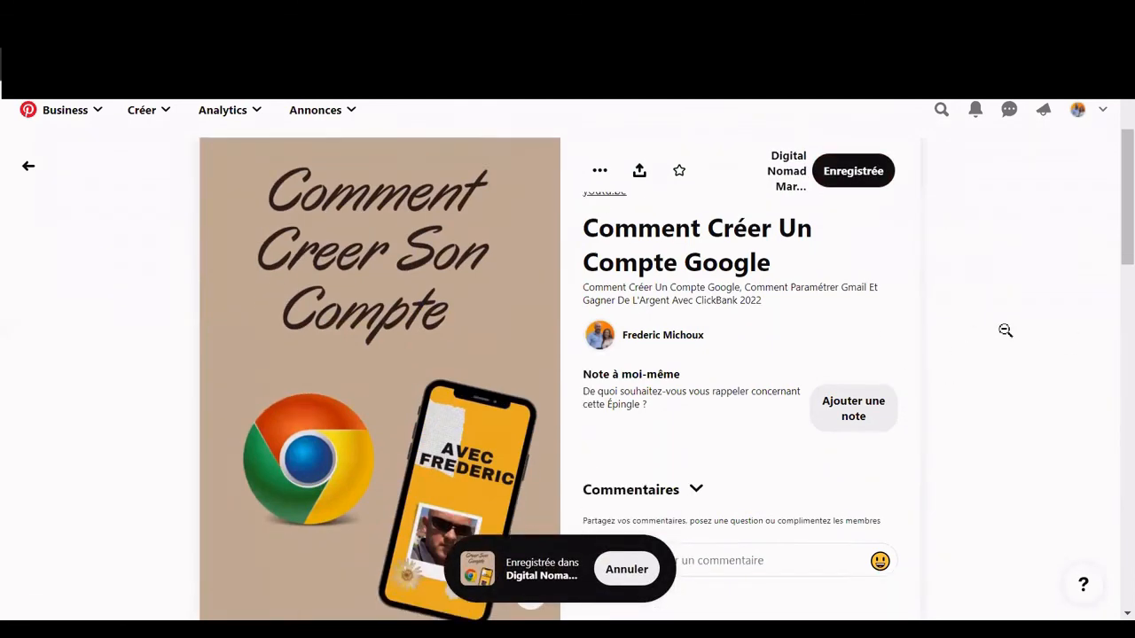
scroll(1004, 330, down, 3)
scroll(997, 321, up, 4)
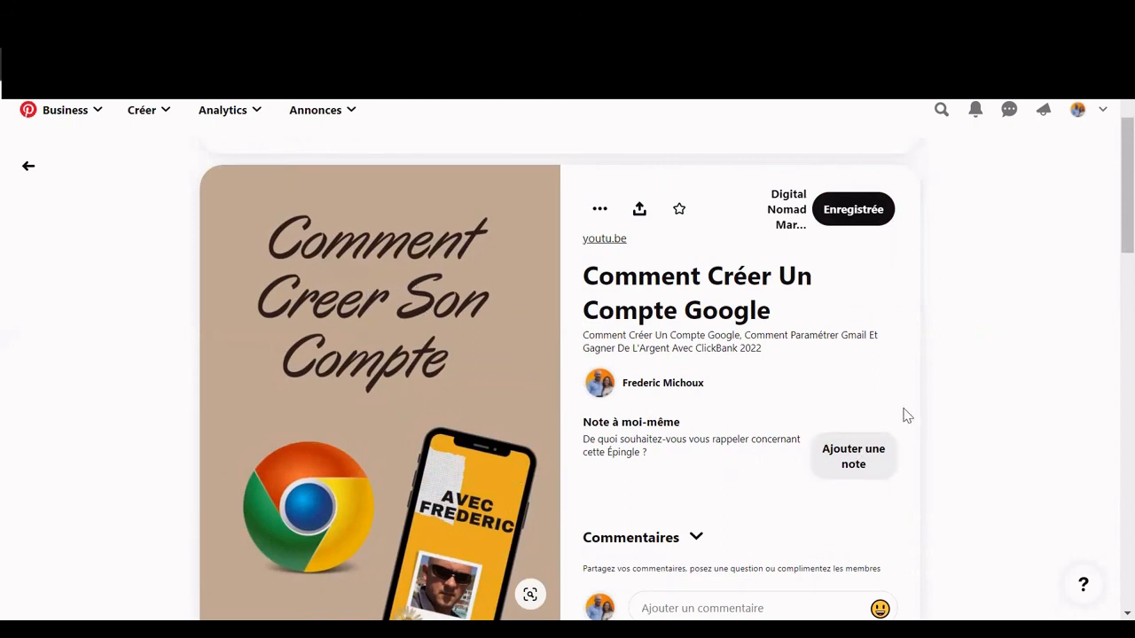
scroll(927, 411, down, 1)
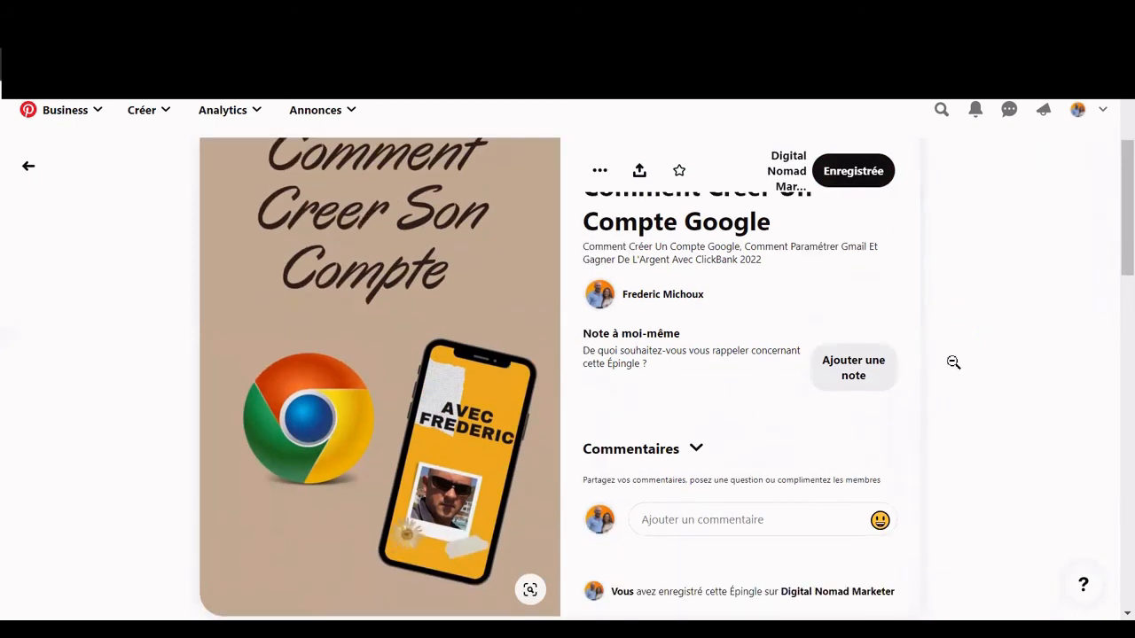
scroll(440, 386, up, 1)
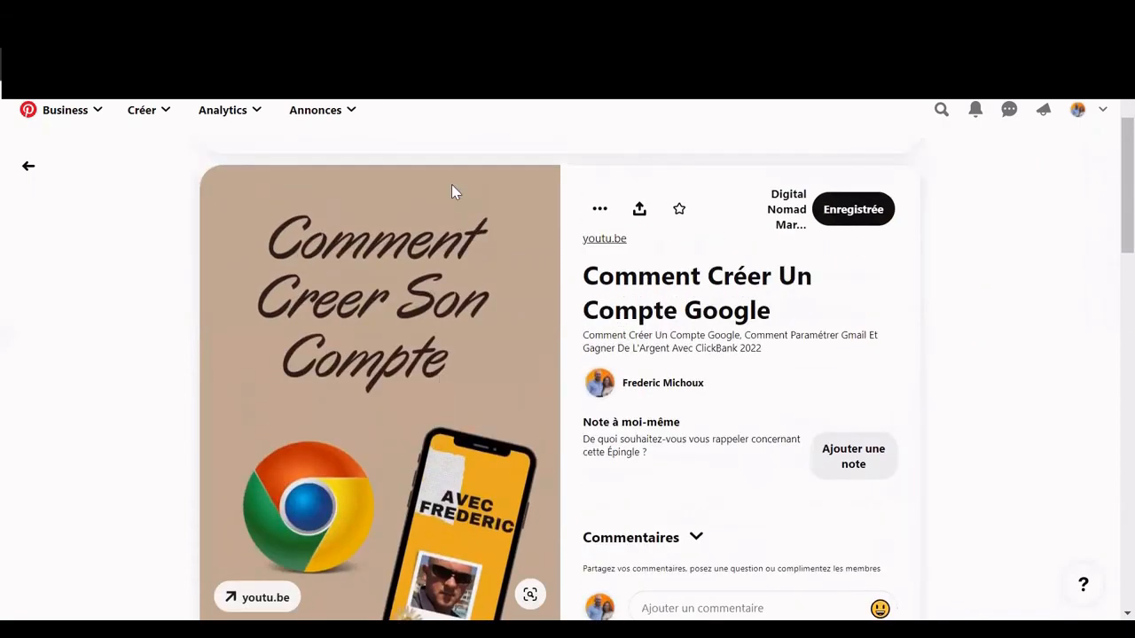
click(608, 100)
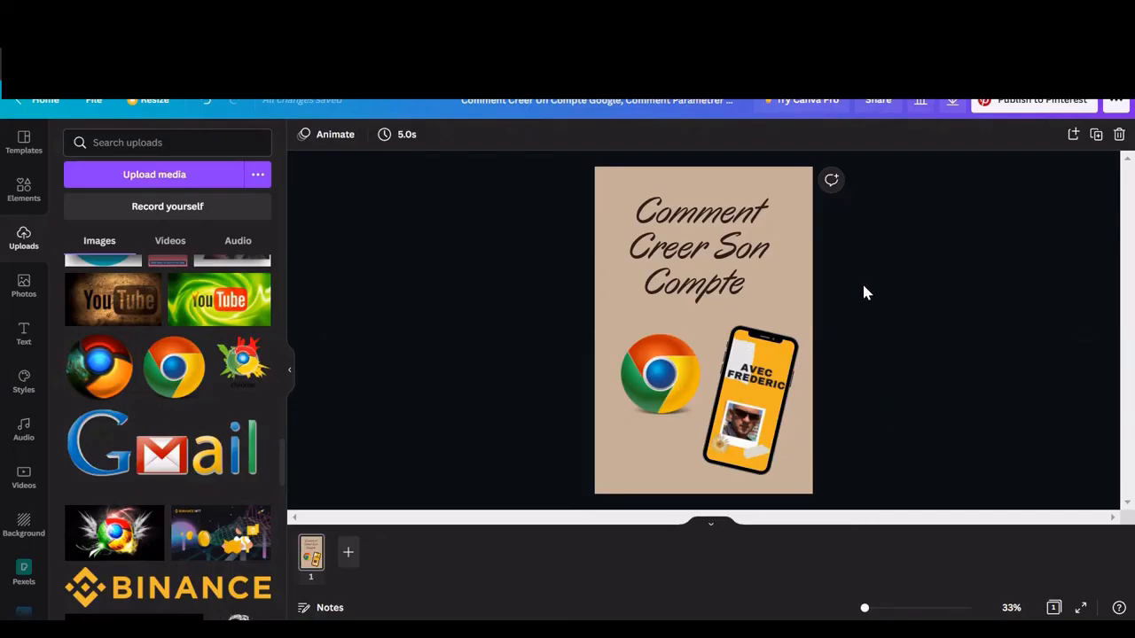